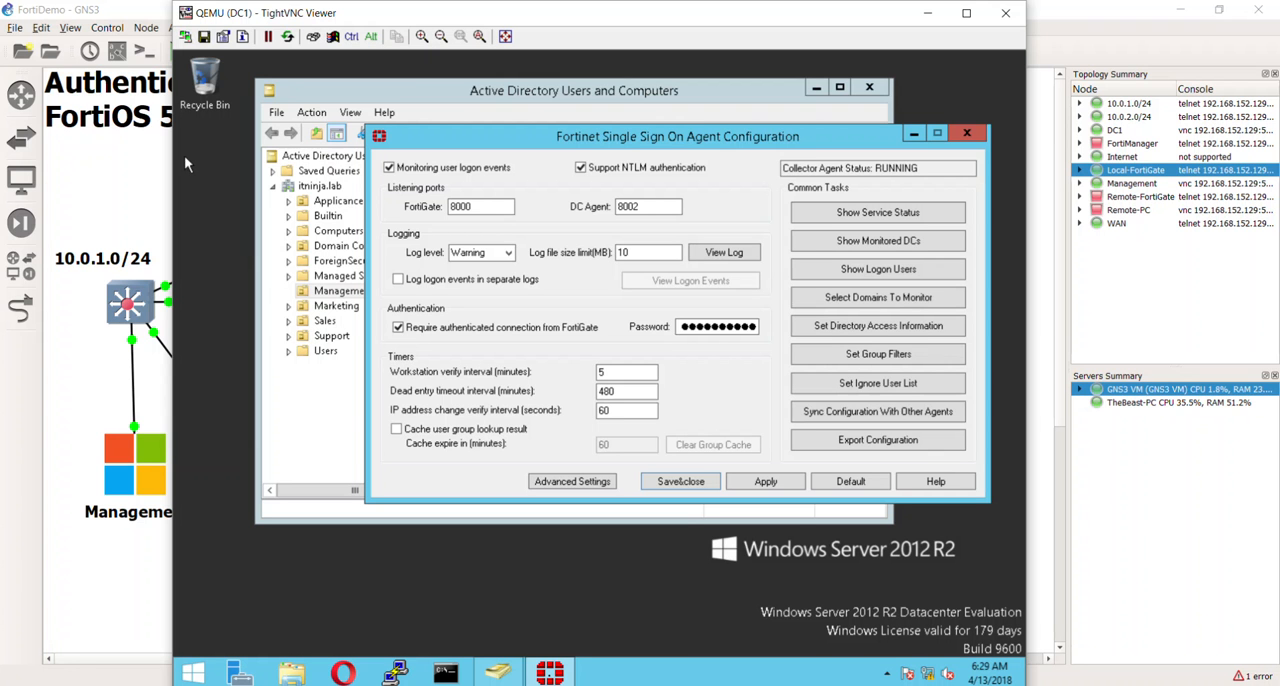
# - Replace the FortiGate authentication password in the Fortinet Single Sign On Agent configuration
pyautogui.doubleClick(720, 327)
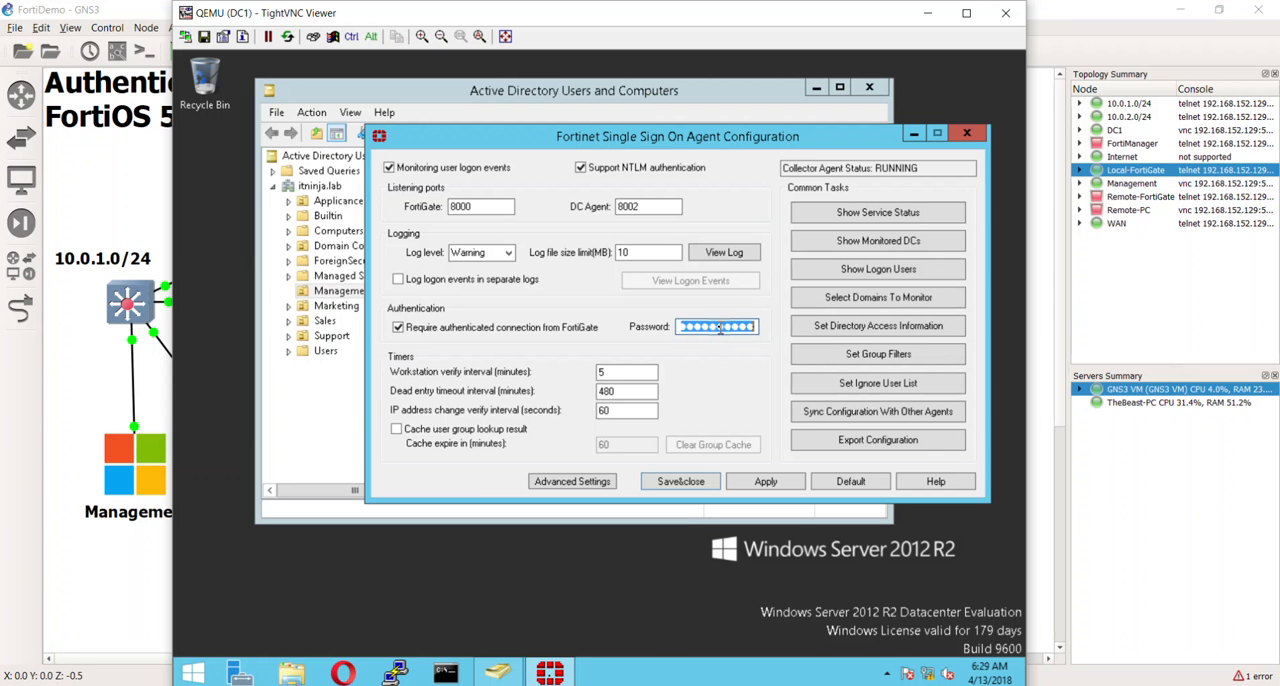
pyautogui.write('•••••••')
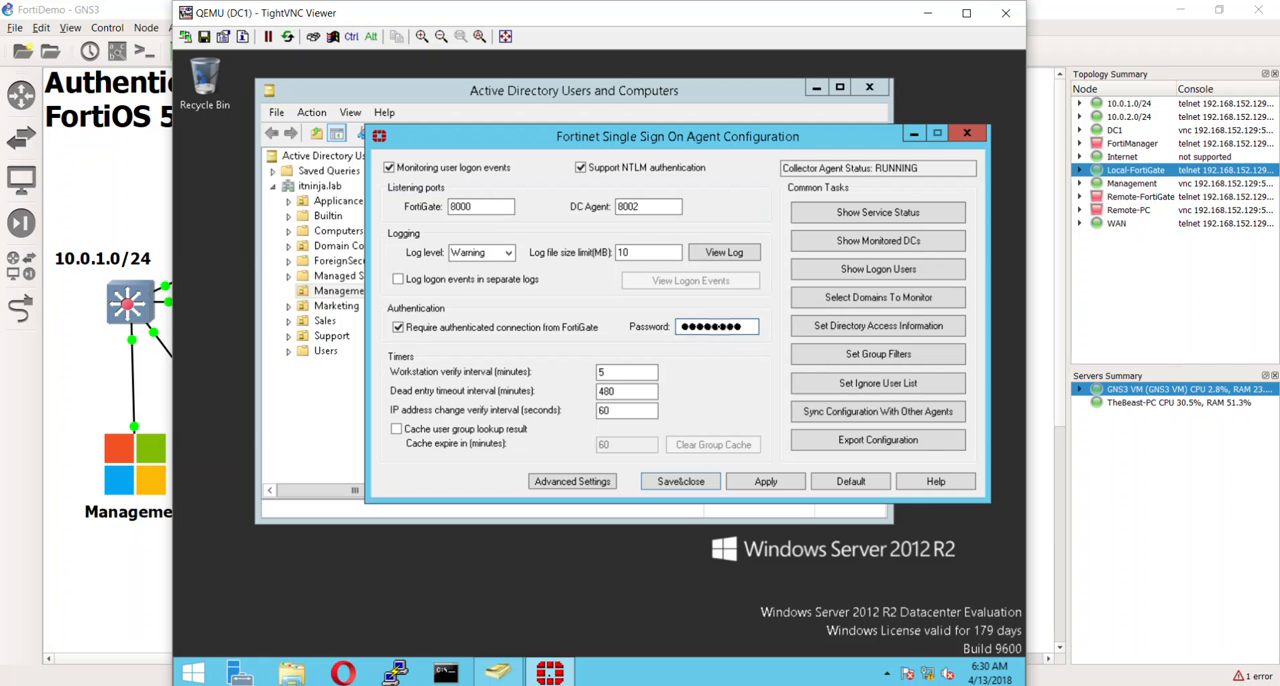
# - Check the agent's service status and its logon users list, closing each, and reposition the configuration window
pyautogui.click(912, 215)
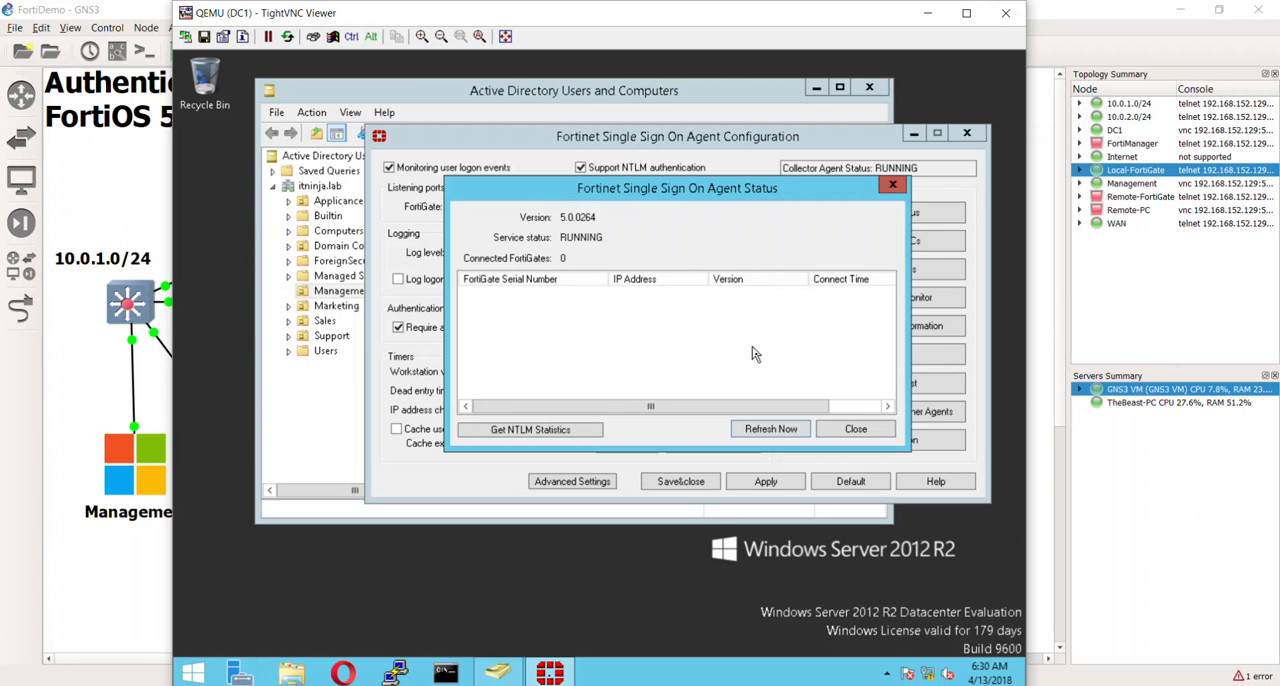
pyautogui.click(856, 429)
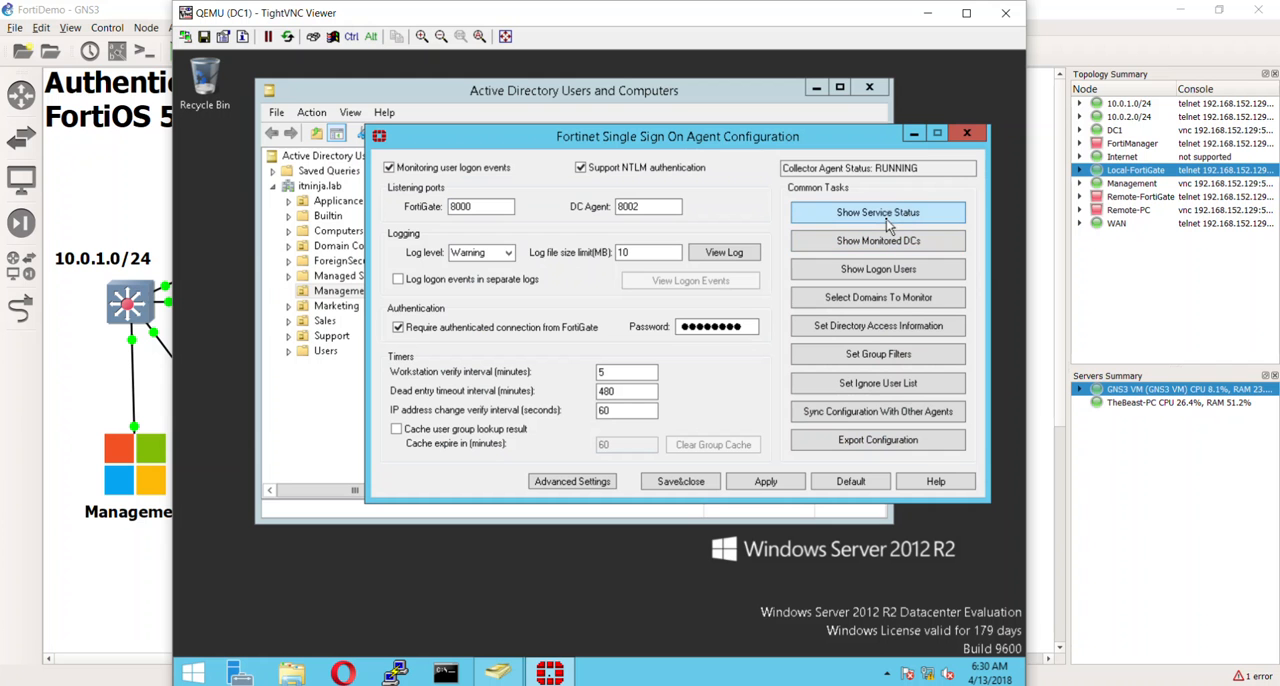
pyautogui.click(906, 276)
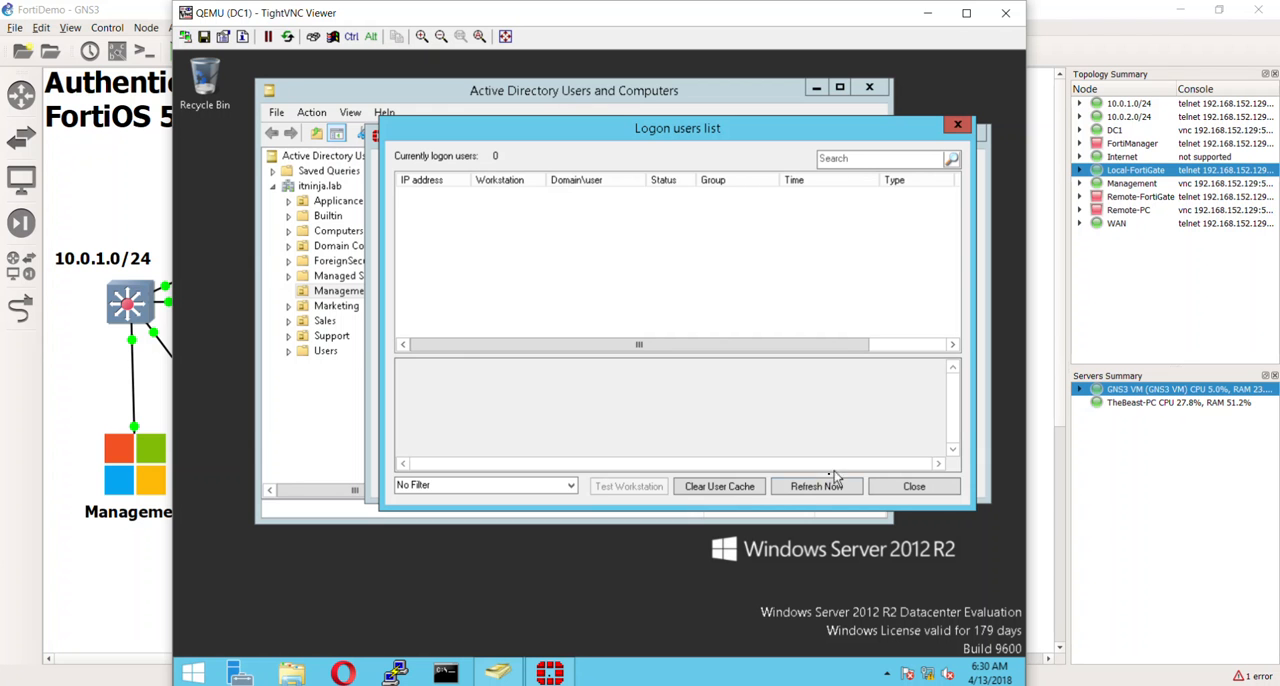
pyautogui.click(914, 486)
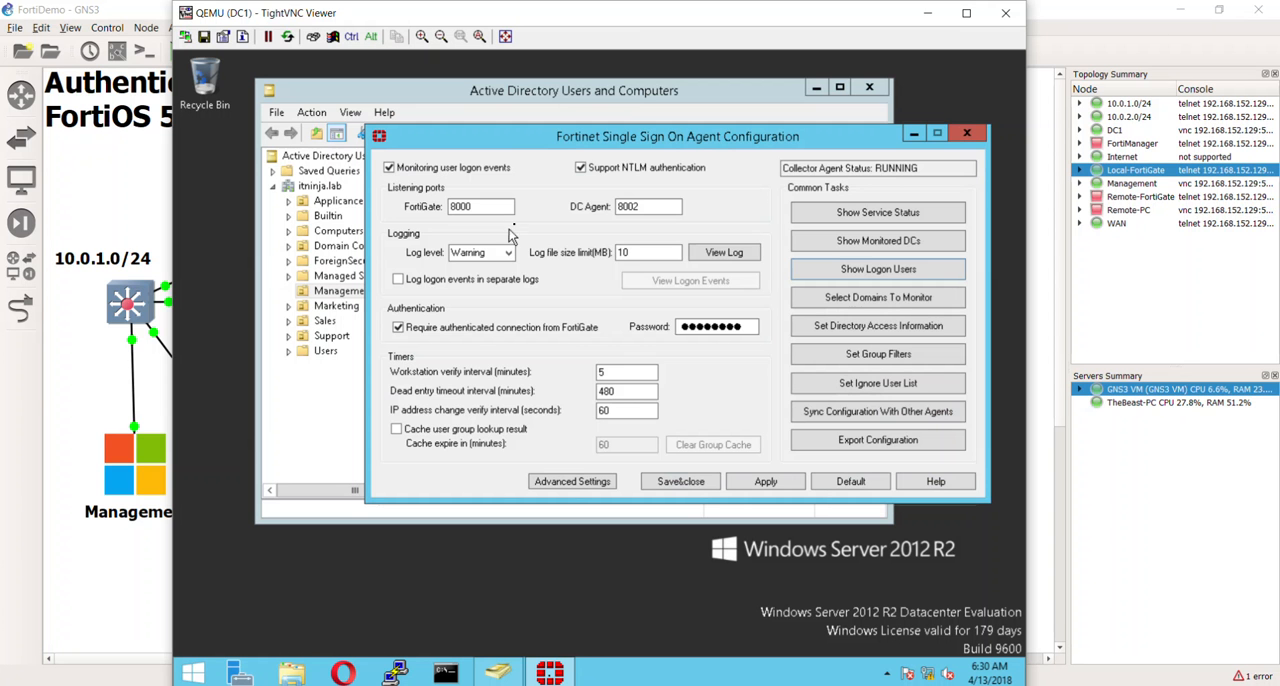
pyautogui.moveTo(615, 137); pyautogui.dragTo(550, 100)
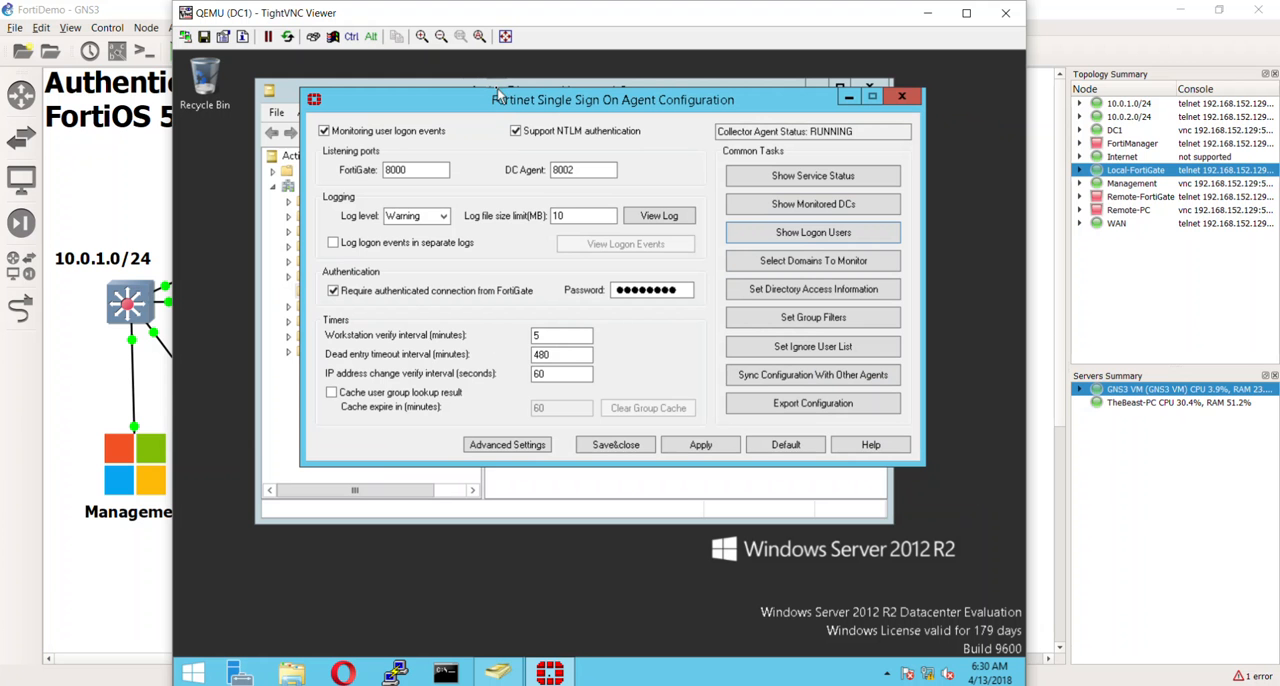
pyautogui.moveTo(503, 99); pyautogui.dragTo(548, 140)
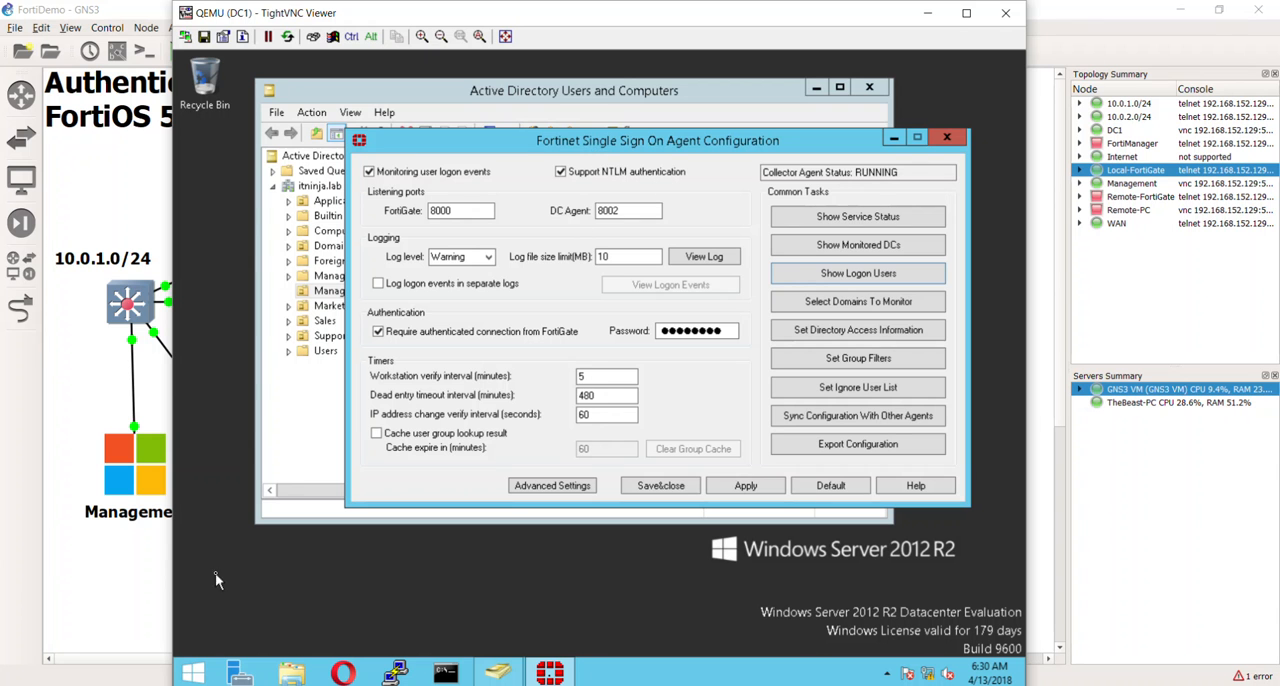
# - Open the Management PC's console from the topology and log off its current Windows session
pyautogui.doubleClick(135, 465)
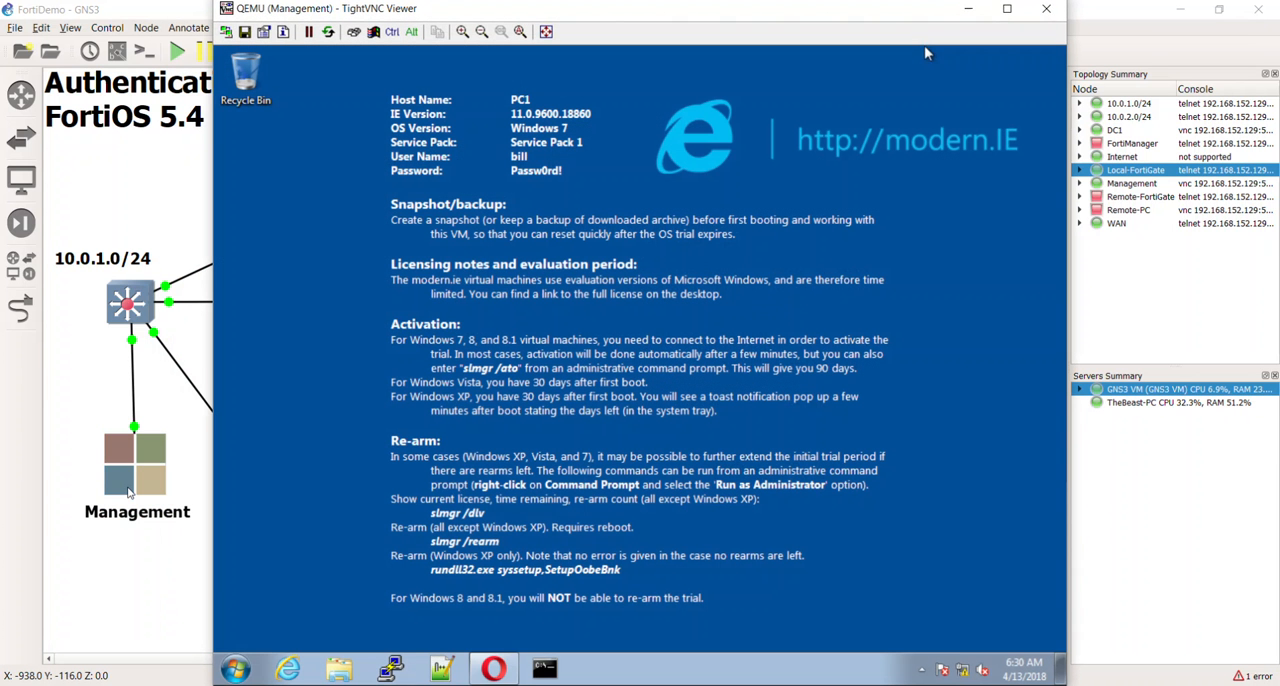
pyautogui.click(236, 669)
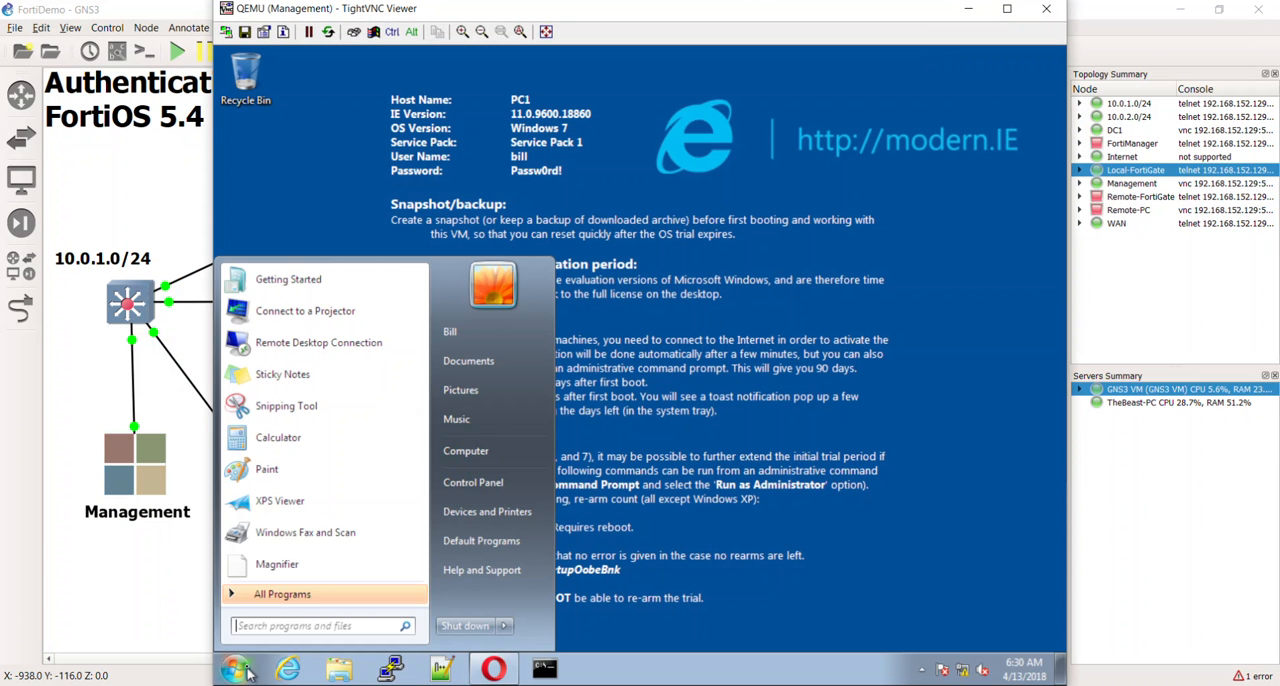
pyautogui.click(505, 625)
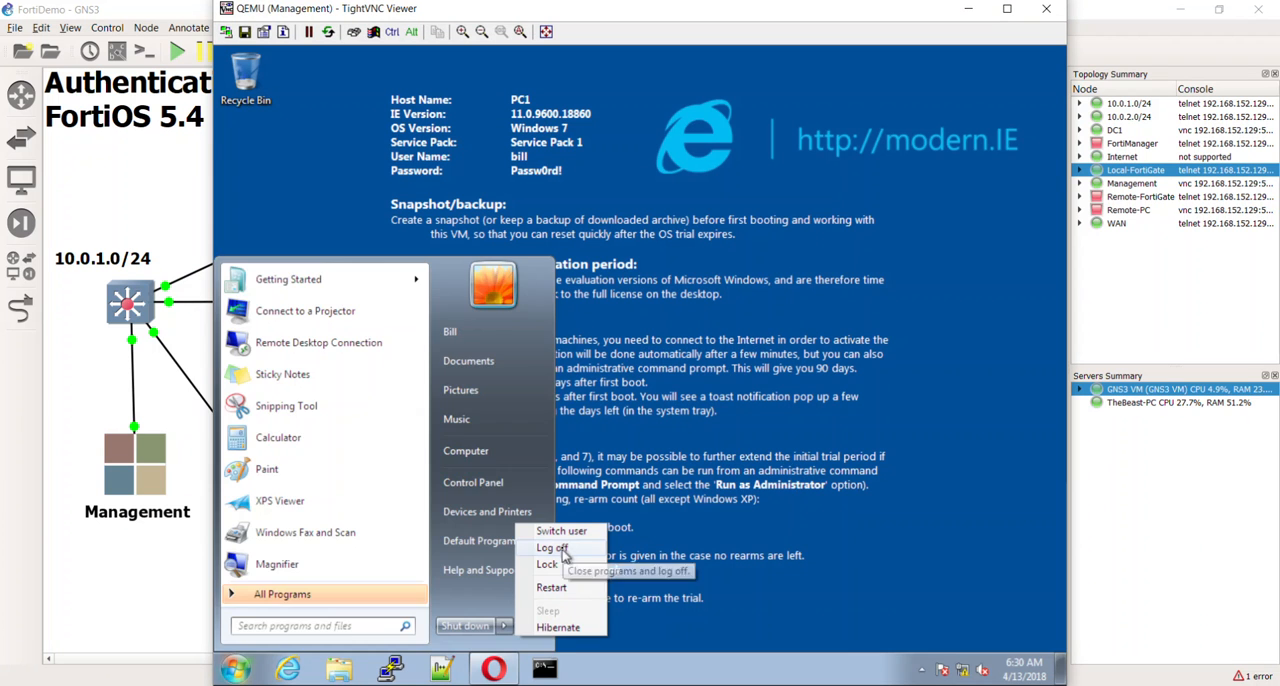
pyautogui.click(563, 549)
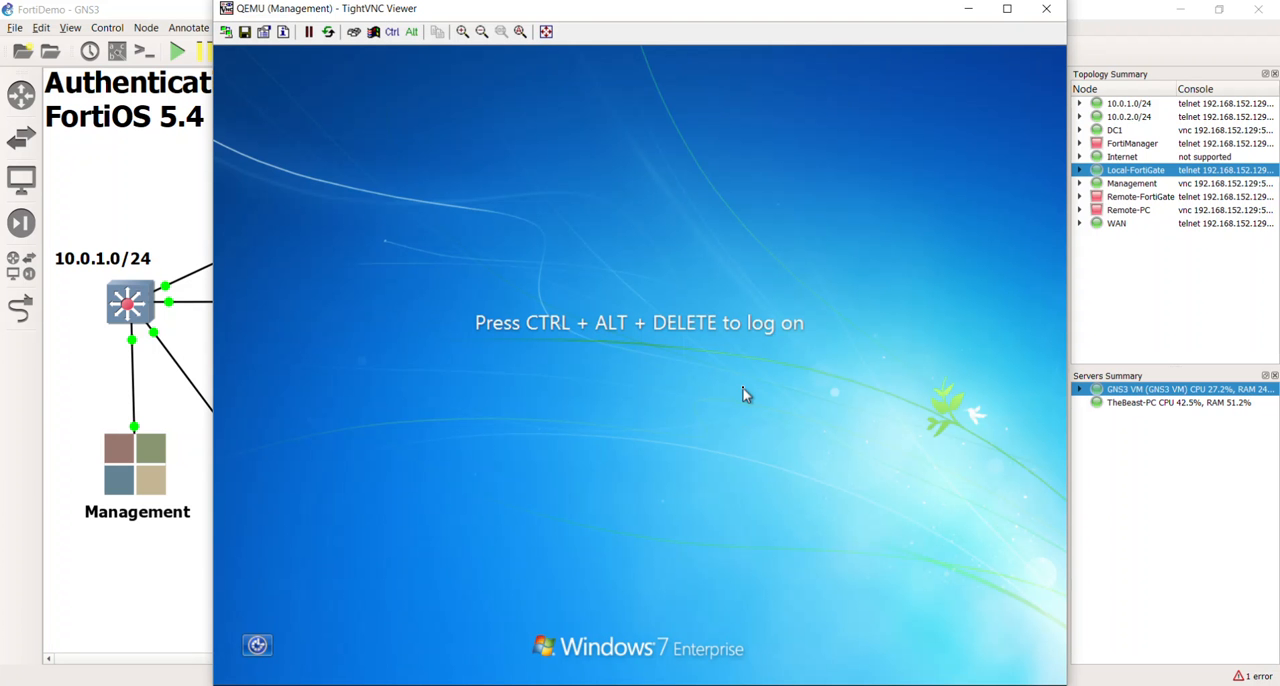
# - Log on to the Management PC as another ITNINJA domain user, entering the account's user name and password
pyautogui.click(353, 31)
pyautogui.click(640, 527)
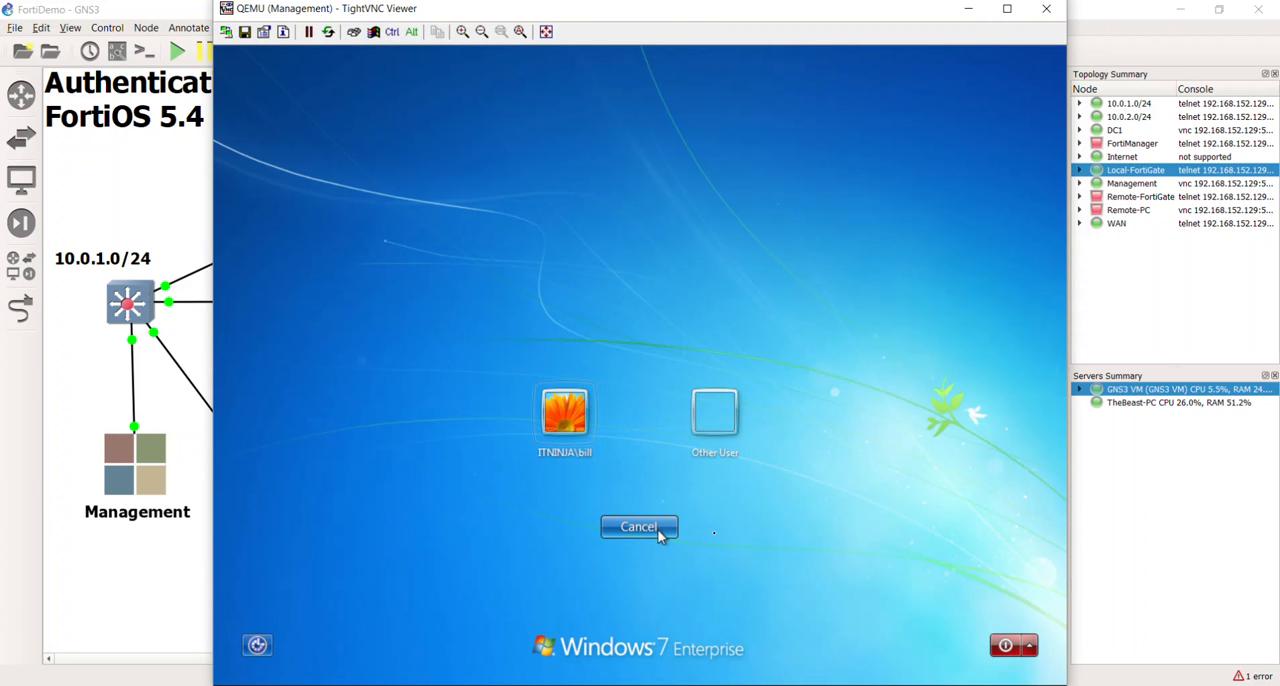
pyautogui.click(712, 410)
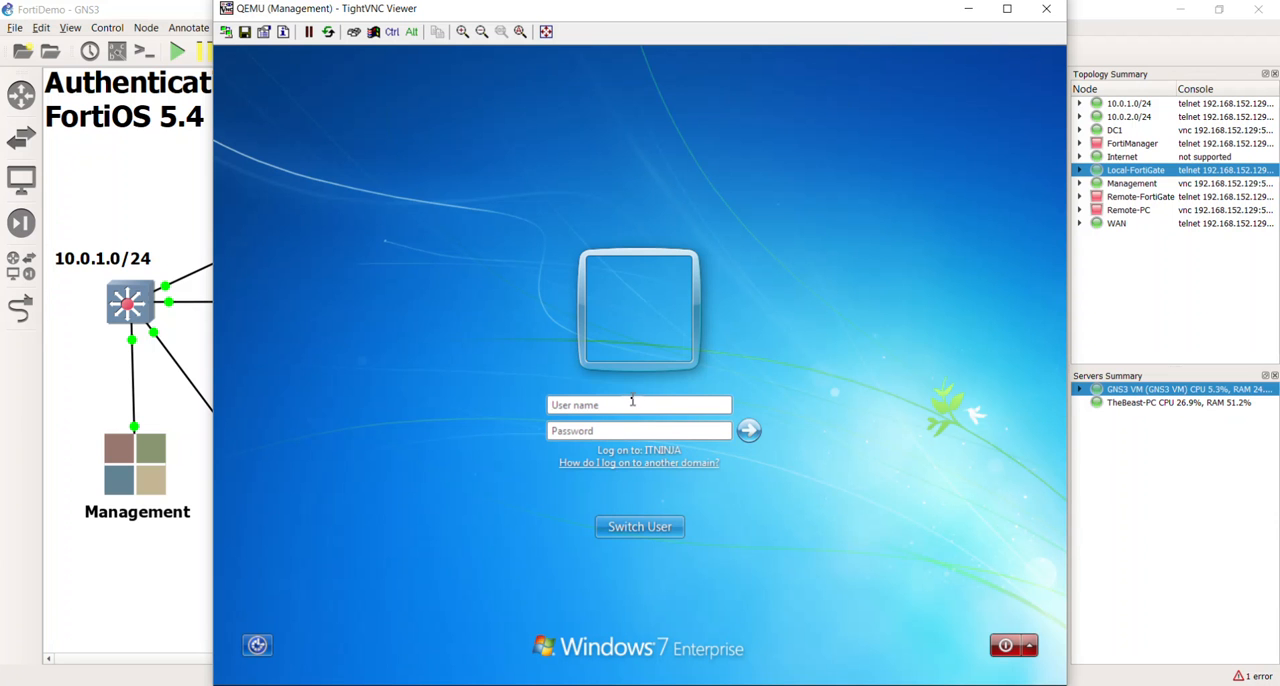
pyautogui.write('devin')
pyautogui.press('Tab')
pyautogui.write('•••••')
pyautogui.press('Return')
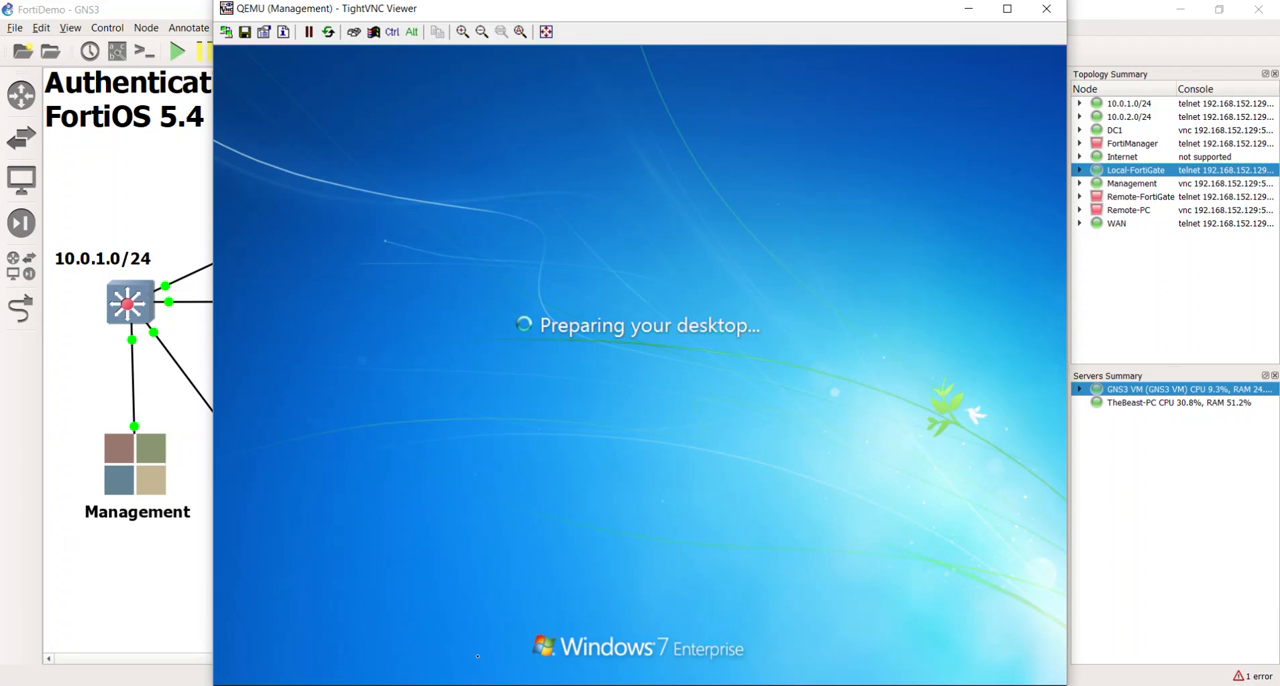
# - Switch to DC1's console, show the agent's logon users, and inspect the PC1 entry with widened Workstation and Group columns
pyautogui.click(994, 684)
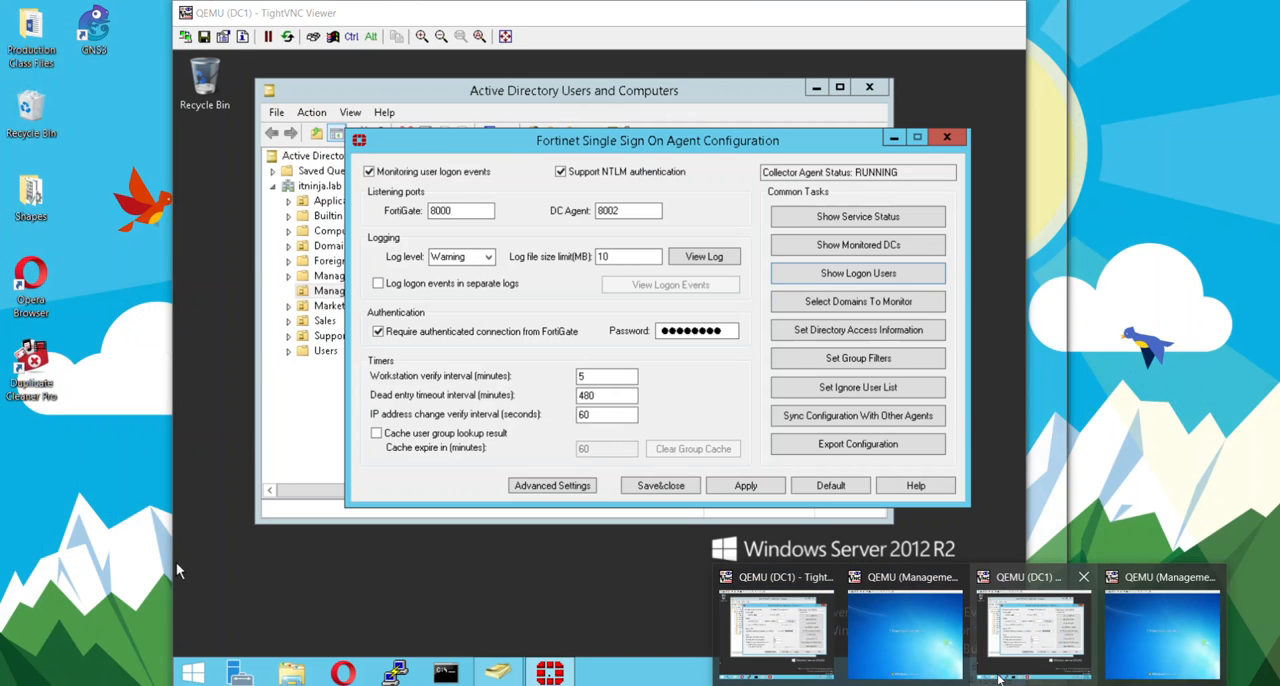
pyautogui.click(995, 675)
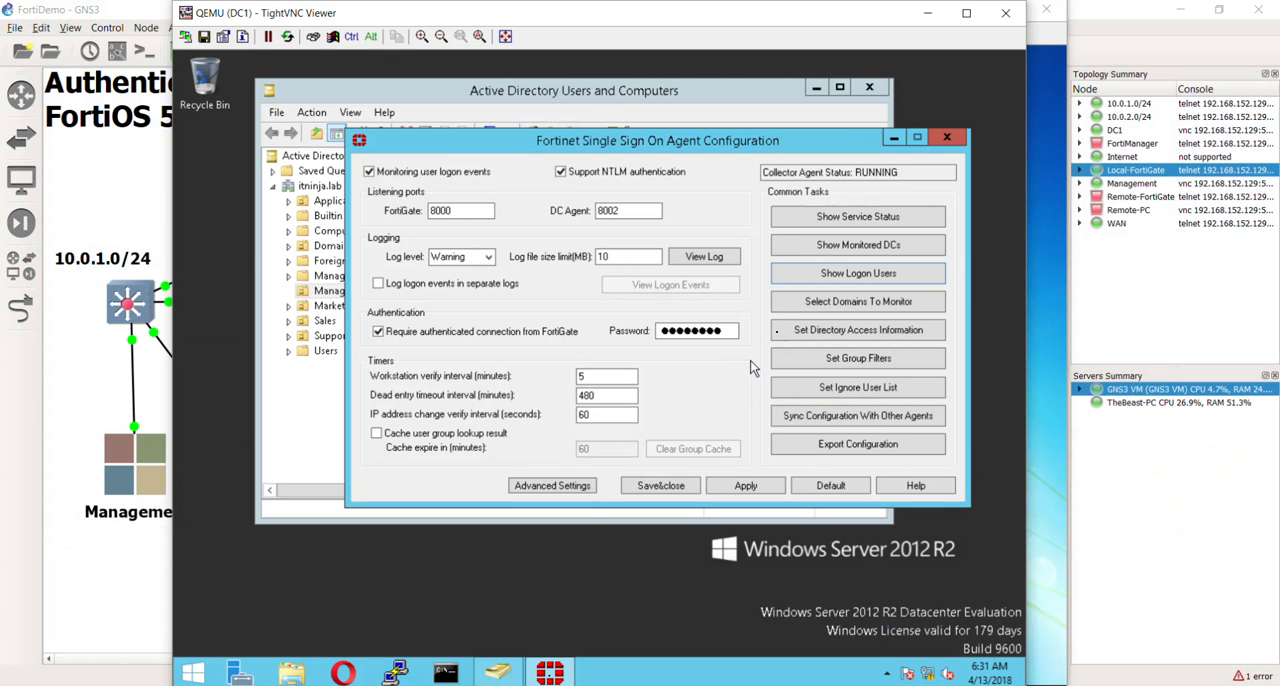
pyautogui.click(849, 275)
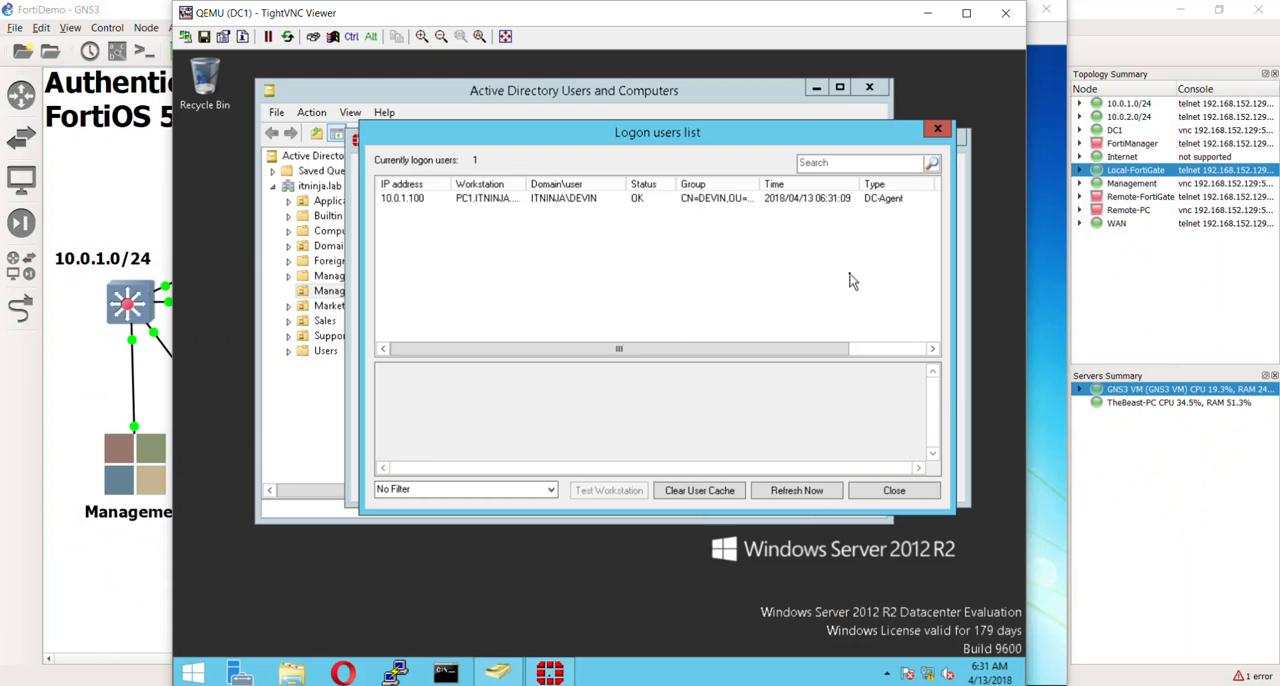
pyautogui.moveTo(527, 190); pyautogui.dragTo(576, 198)
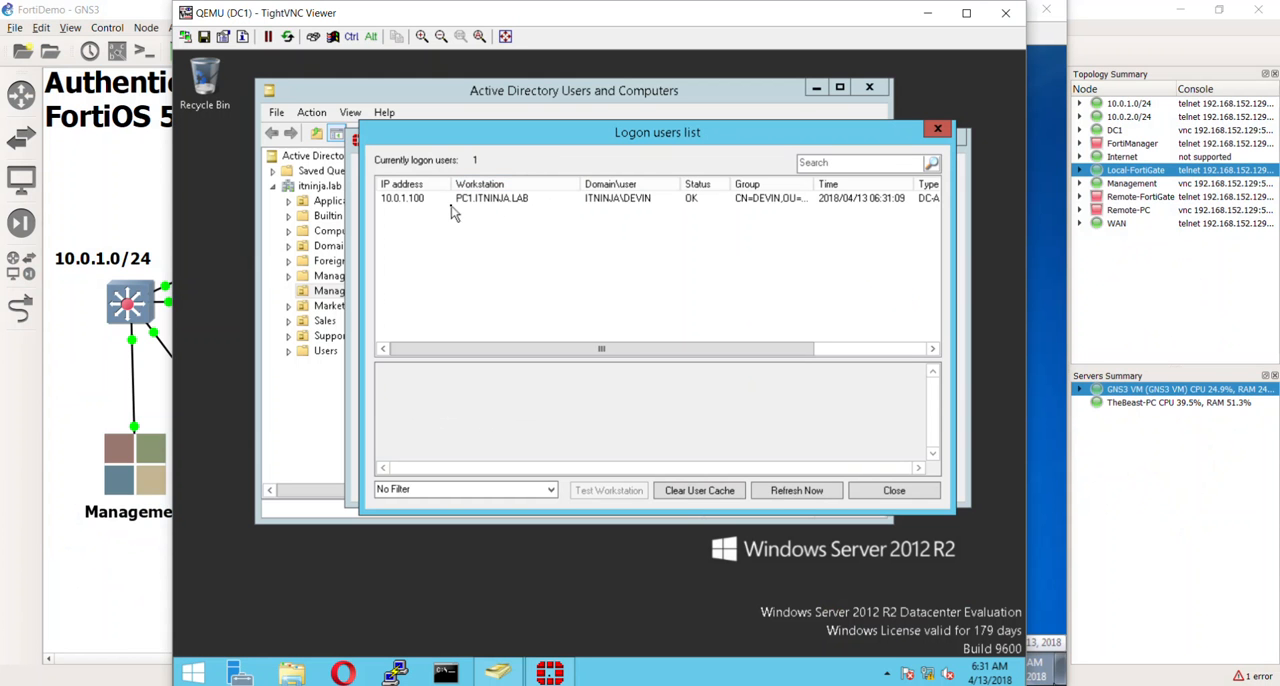
pyautogui.click(505, 201)
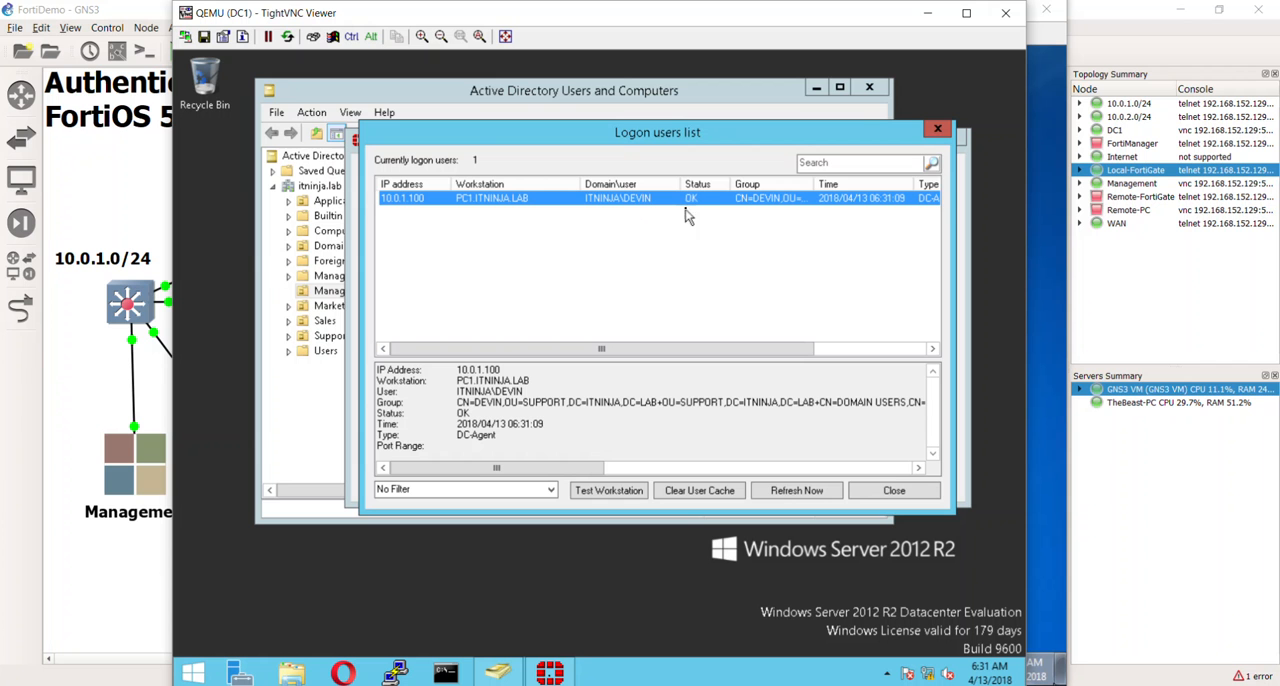
pyautogui.moveTo(815, 186); pyautogui.dragTo(895, 187)
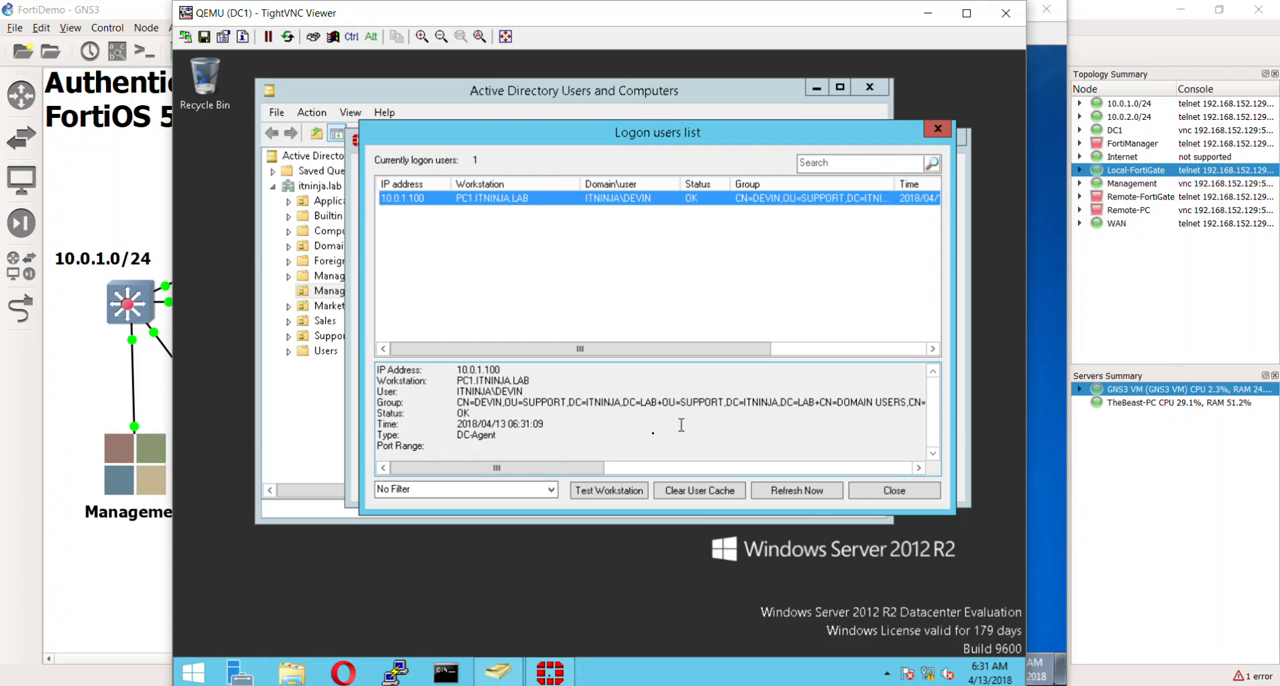
# - Examine the group membership and status in the details of the selected PC1 logon entry
pyautogui.moveTo(726, 401); pyautogui.dragTo(677, 394)
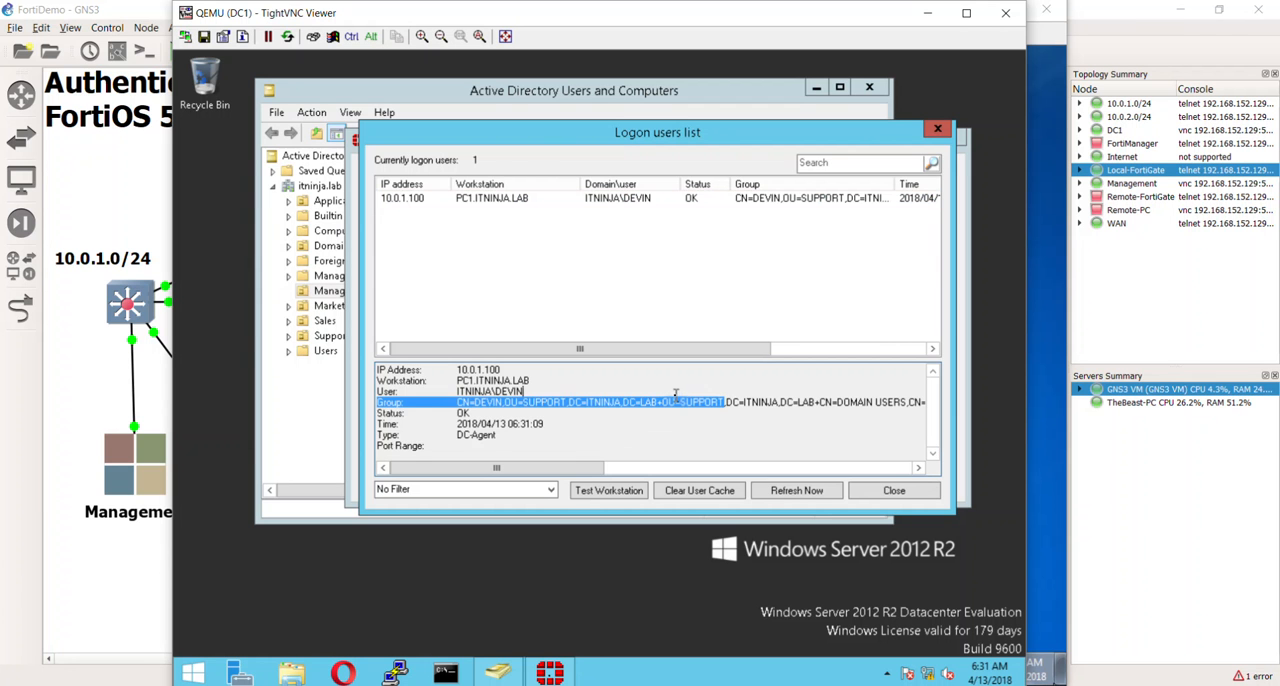
pyautogui.click(706, 405)
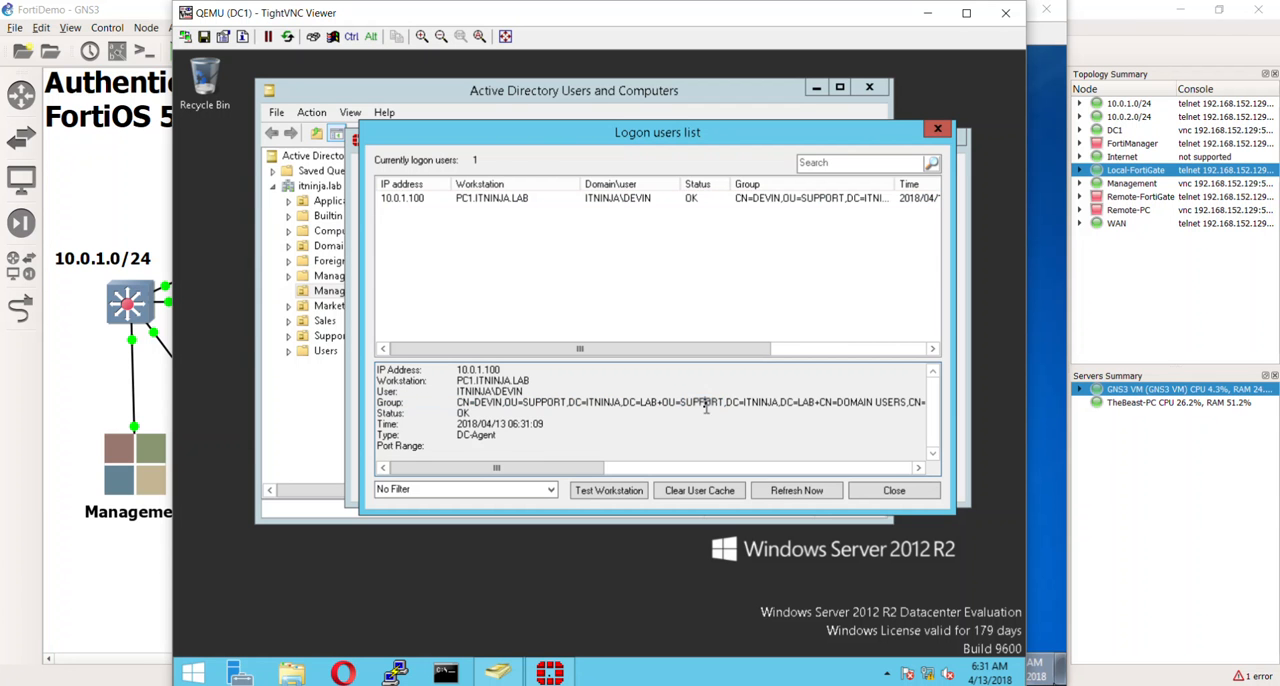
pyautogui.click(612, 468)
pyautogui.moveTo(670, 472); pyautogui.dragTo(495, 466)
pyautogui.click(496, 413)
# - Test the agent's connection to the PC1 workstation, dismiss the resulting messages, and close the logon users list
pyautogui.click(600, 490)
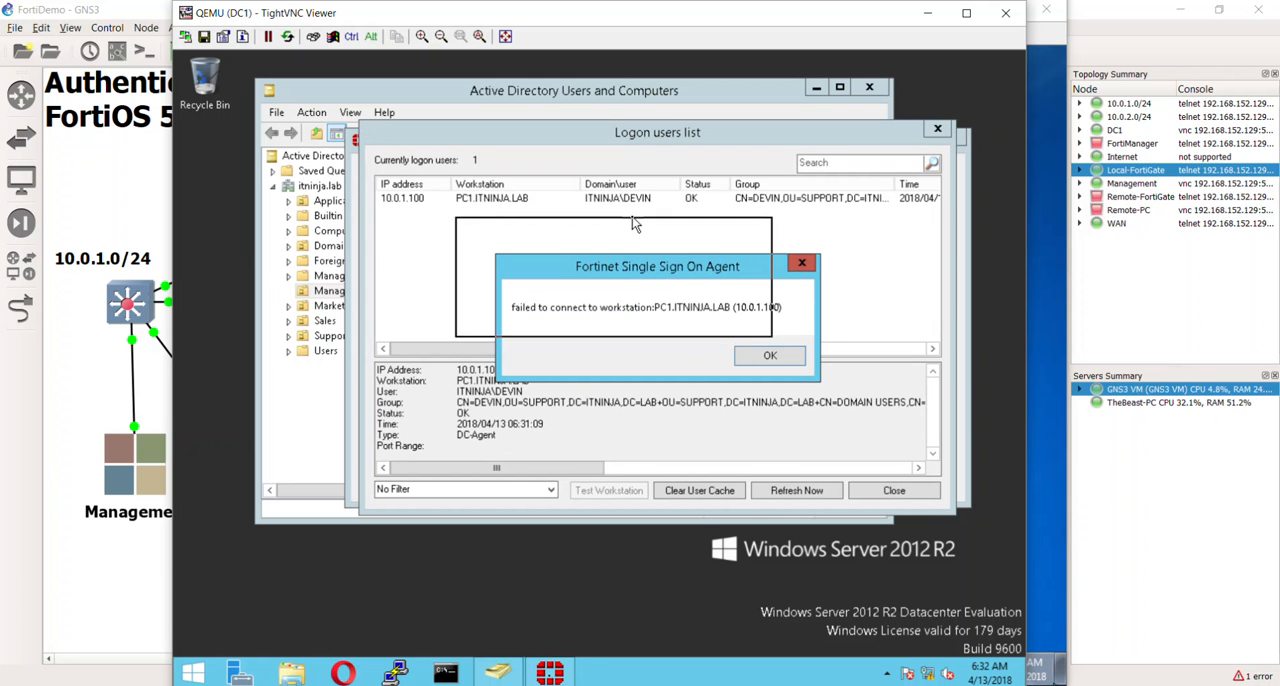
pyautogui.moveTo(632, 218); pyautogui.dragTo(632, 218)
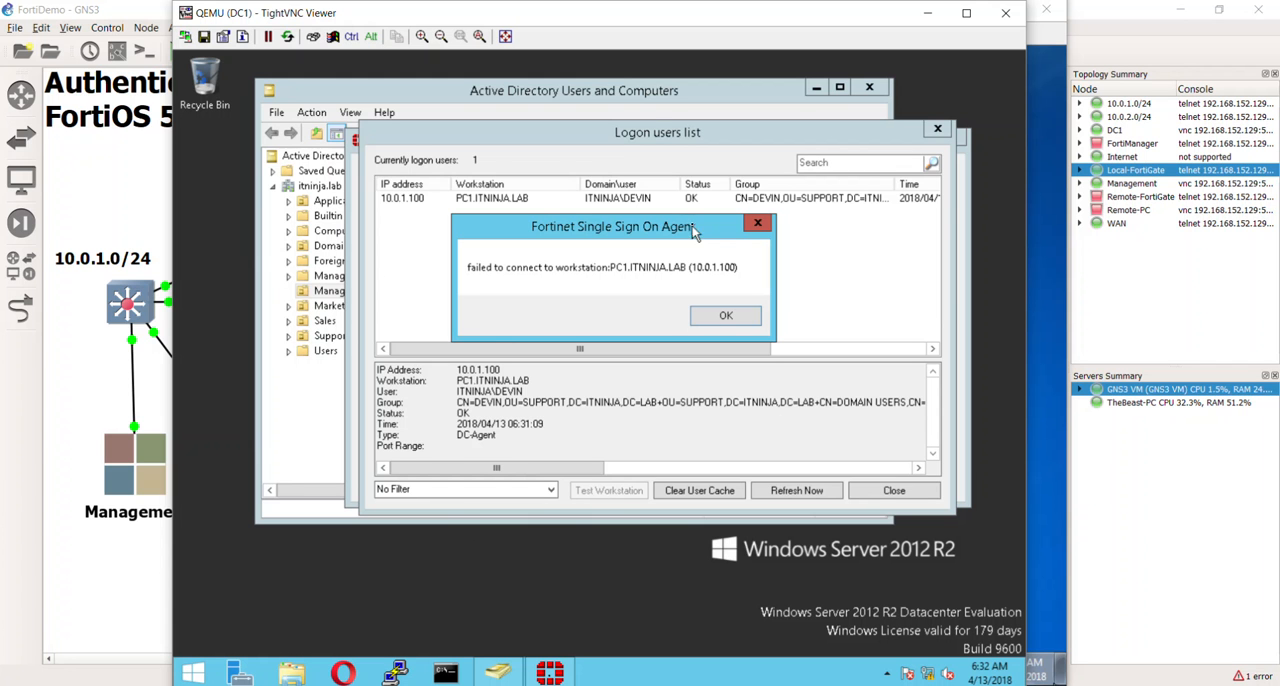
pyautogui.moveTo(698, 226); pyautogui.dragTo(754, 220)
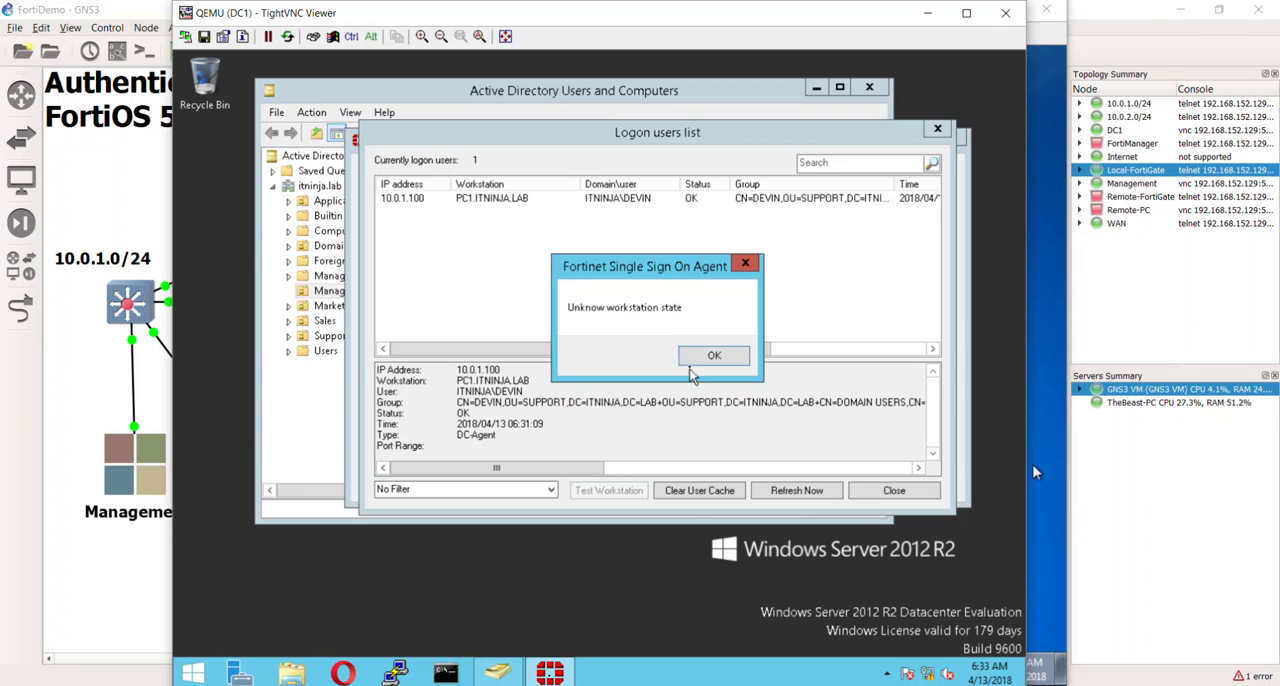
pyautogui.click(700, 358)
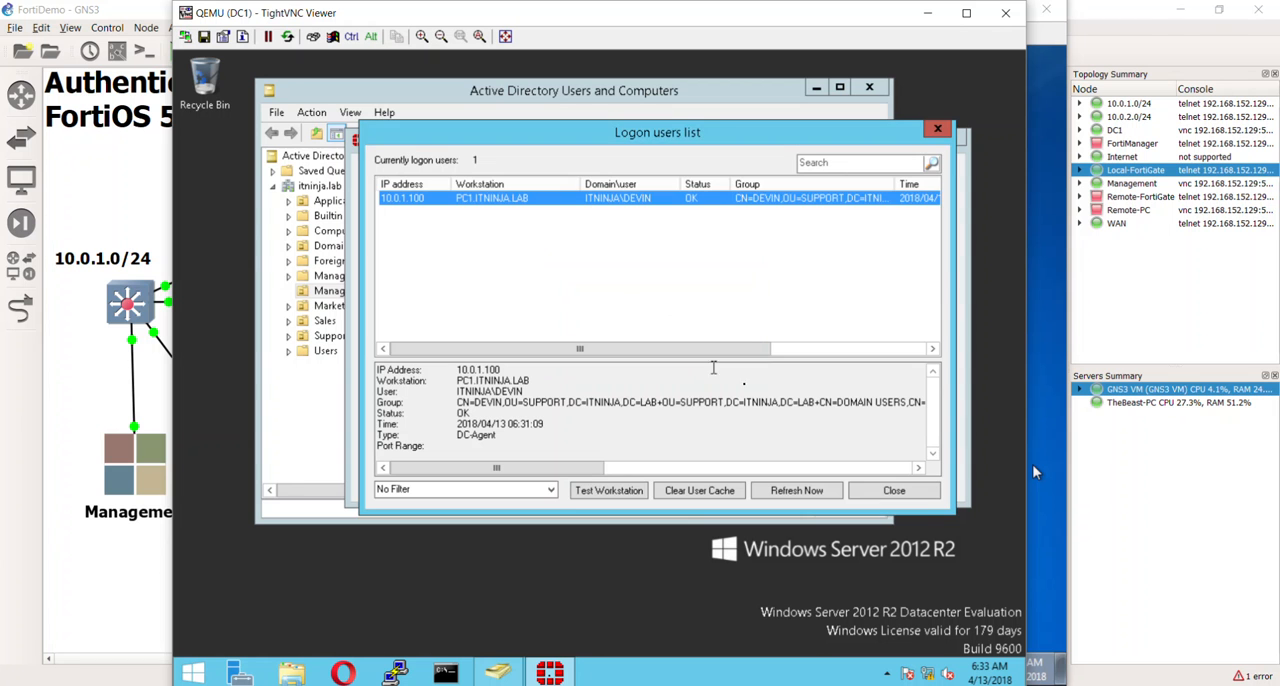
pyautogui.click(919, 497)
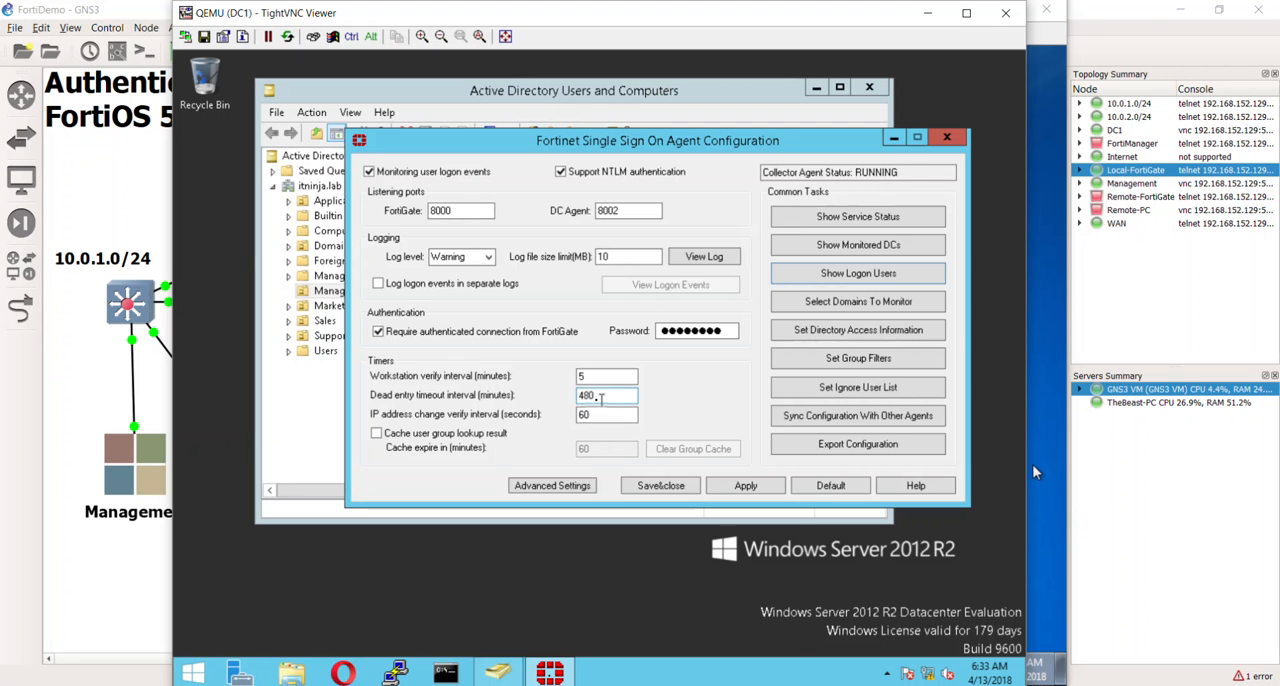
# - Review the dead entry timeout interval in the agent's timer settings
pyautogui.click(591, 396)
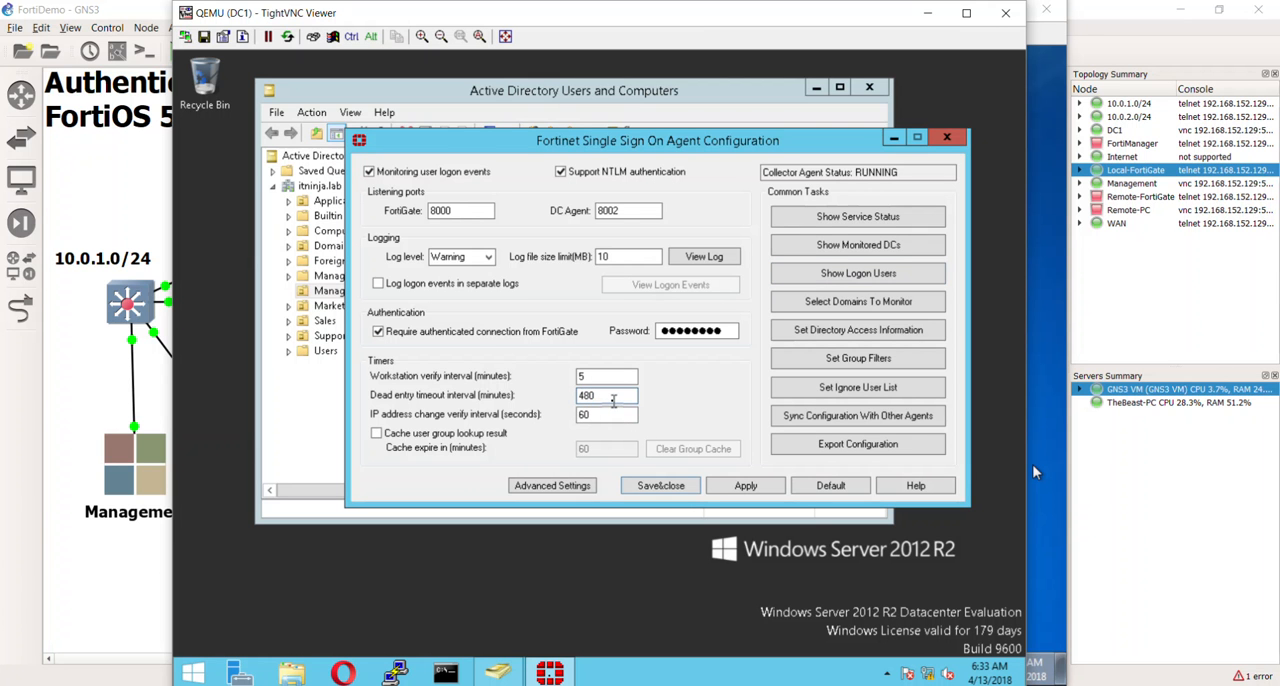
pyautogui.moveTo(618, 398); pyautogui.dragTo(560, 388)
pyautogui.click(629, 400)
# - Show the logon users again, review the details of the 10.0.1.100 entry, and close the list
pyautogui.click(853, 283)
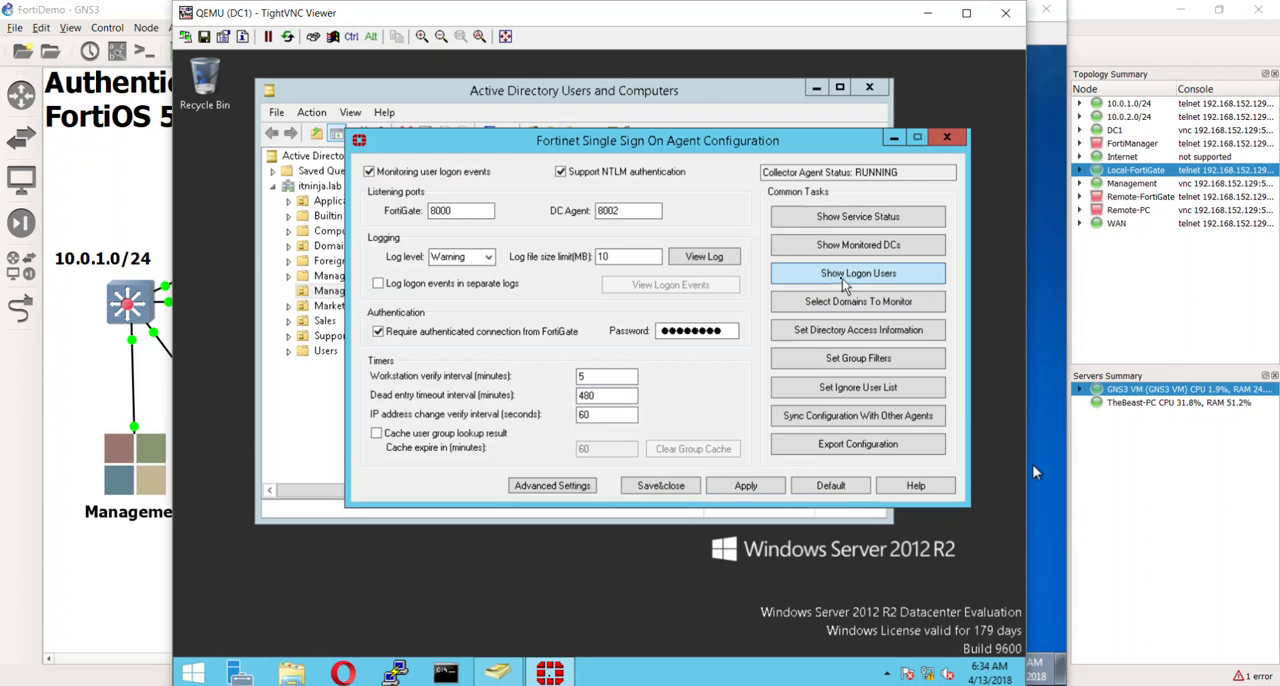
pyautogui.click(603, 200)
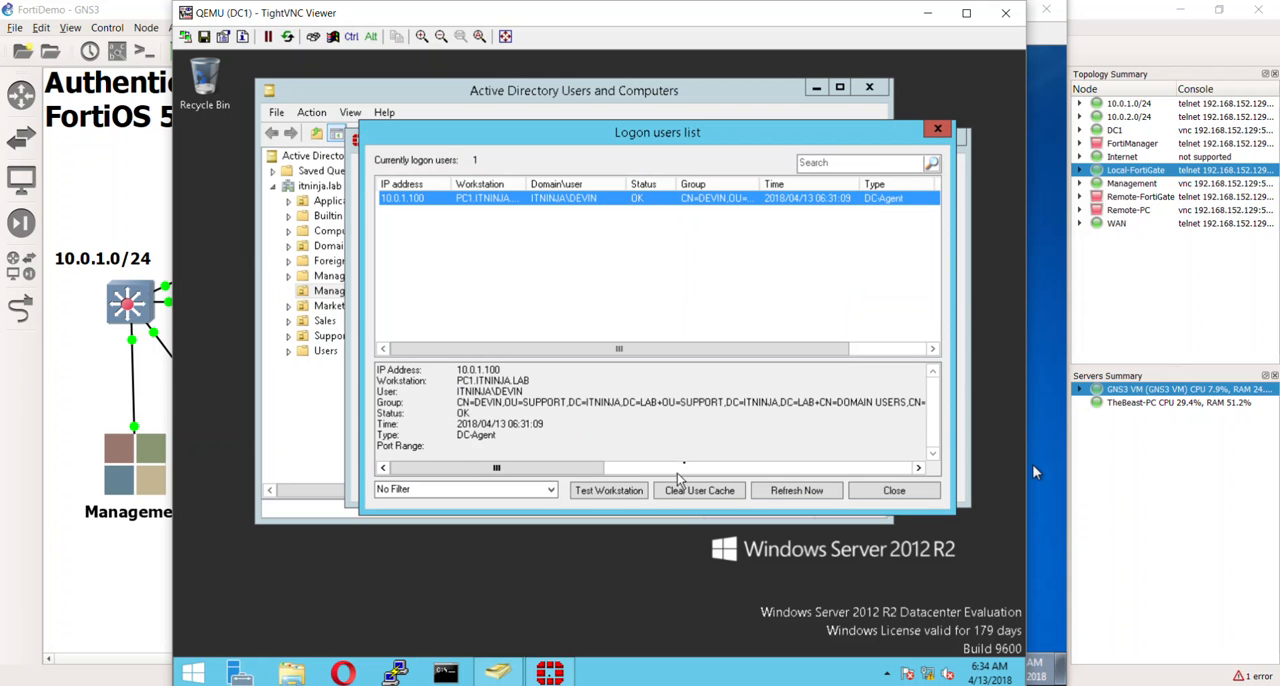
pyautogui.moveTo(777, 349); pyautogui.dragTo(676, 350)
pyautogui.click(895, 490)
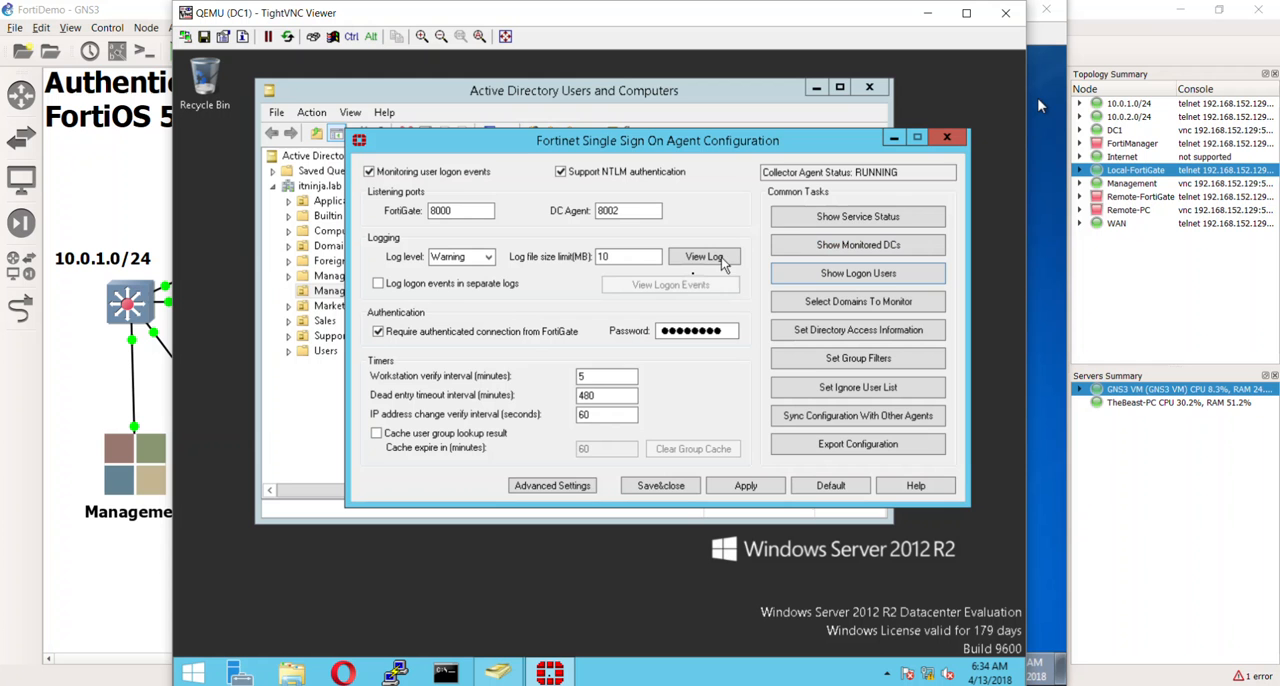
# - Recheck the agent's service status for connected FortiGates, close it, and shift the configuration window aside
pyautogui.click(820, 218)
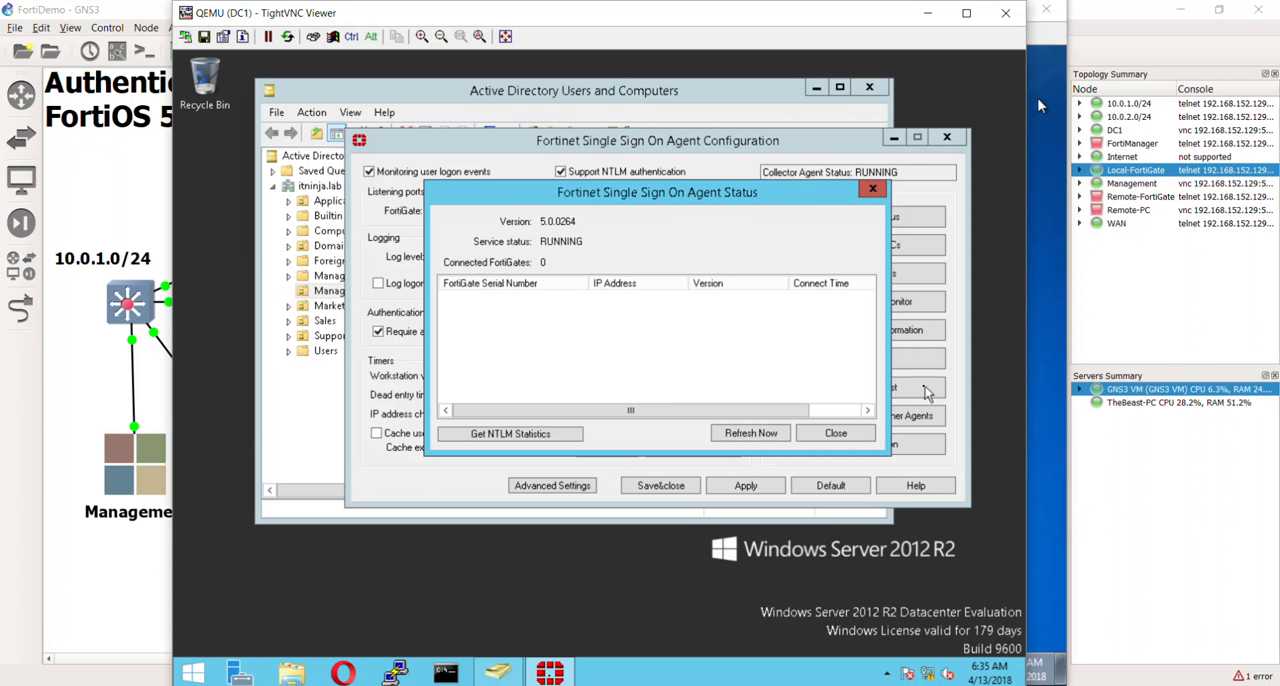
pyautogui.click(836, 432)
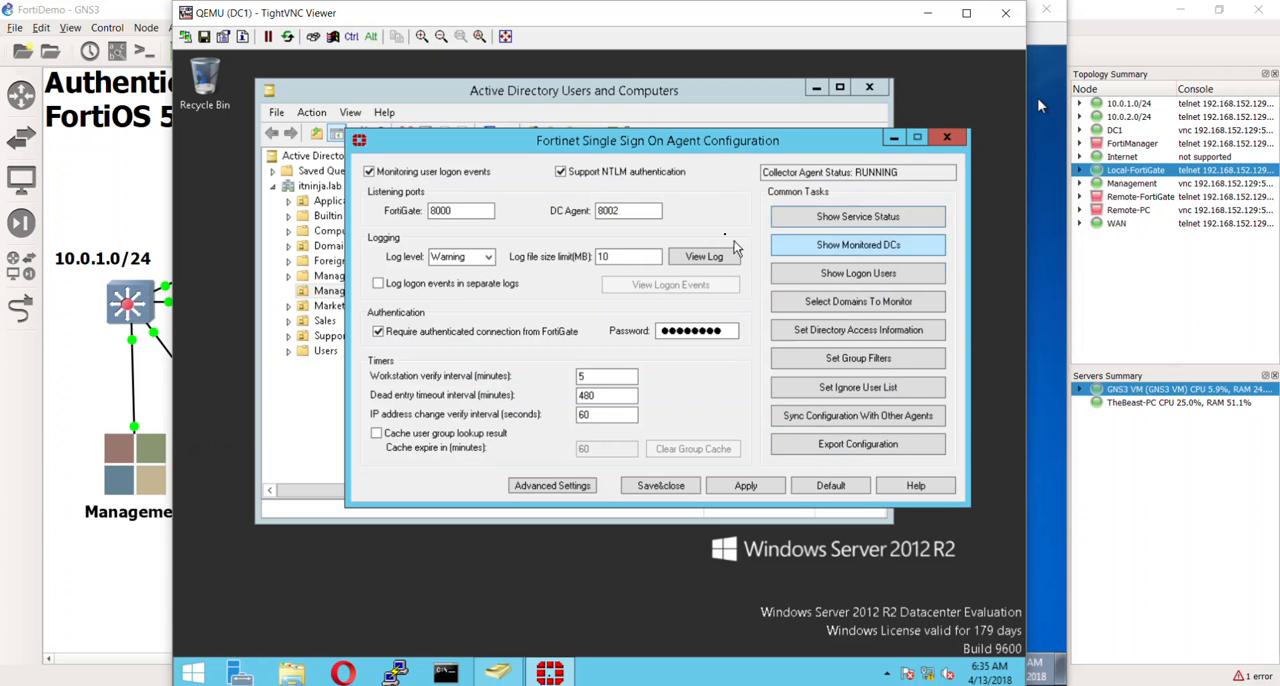
pyautogui.moveTo(738, 142); pyautogui.dragTo(614, 126)
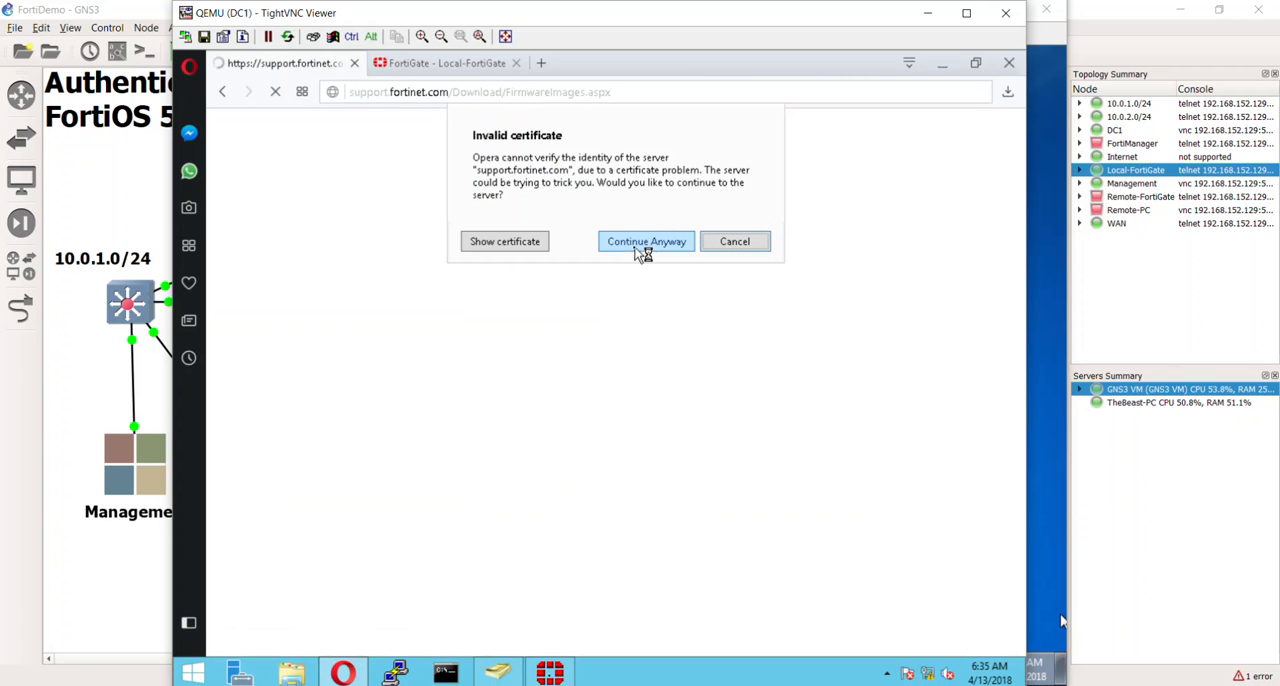
pyautogui.click(641, 242)
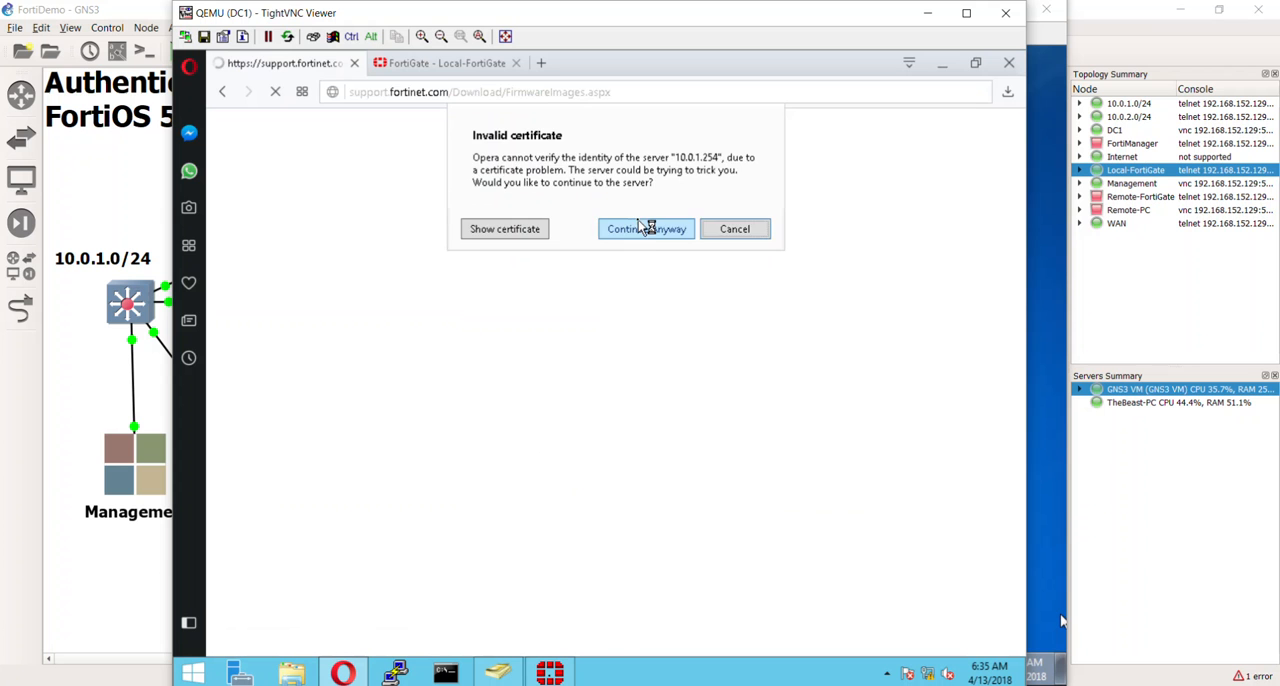
pyautogui.click(645, 236)
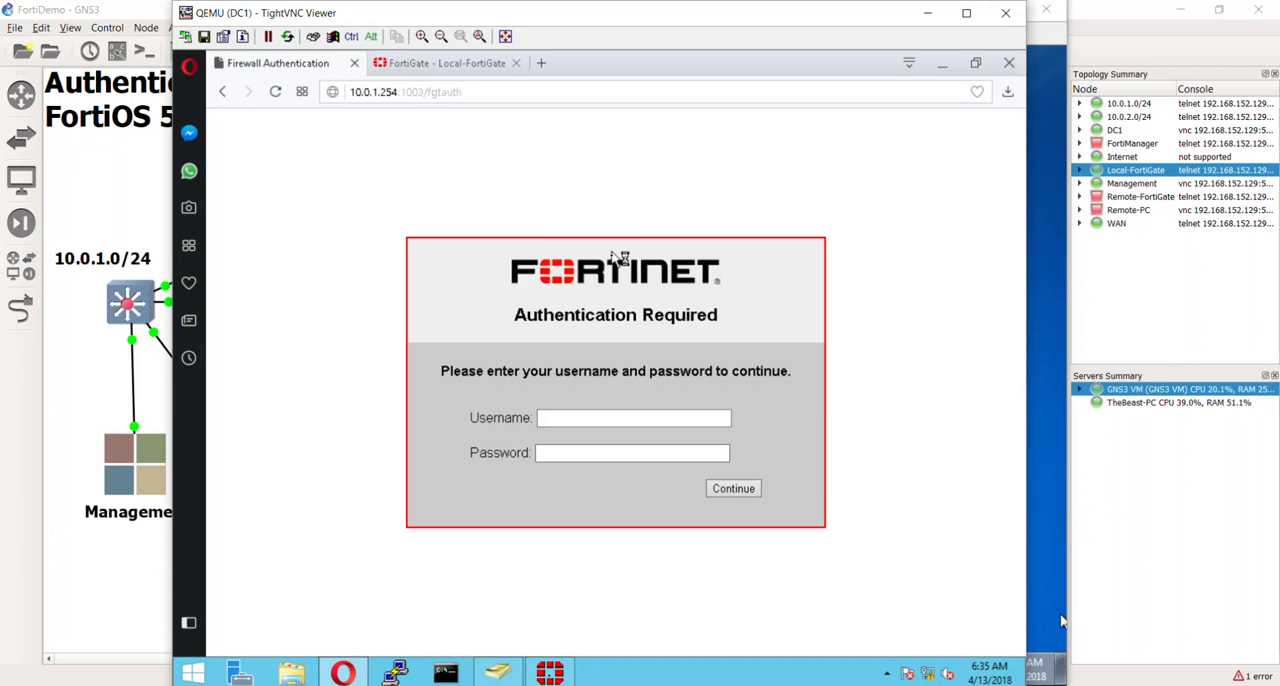
pyautogui.click(489, 92)
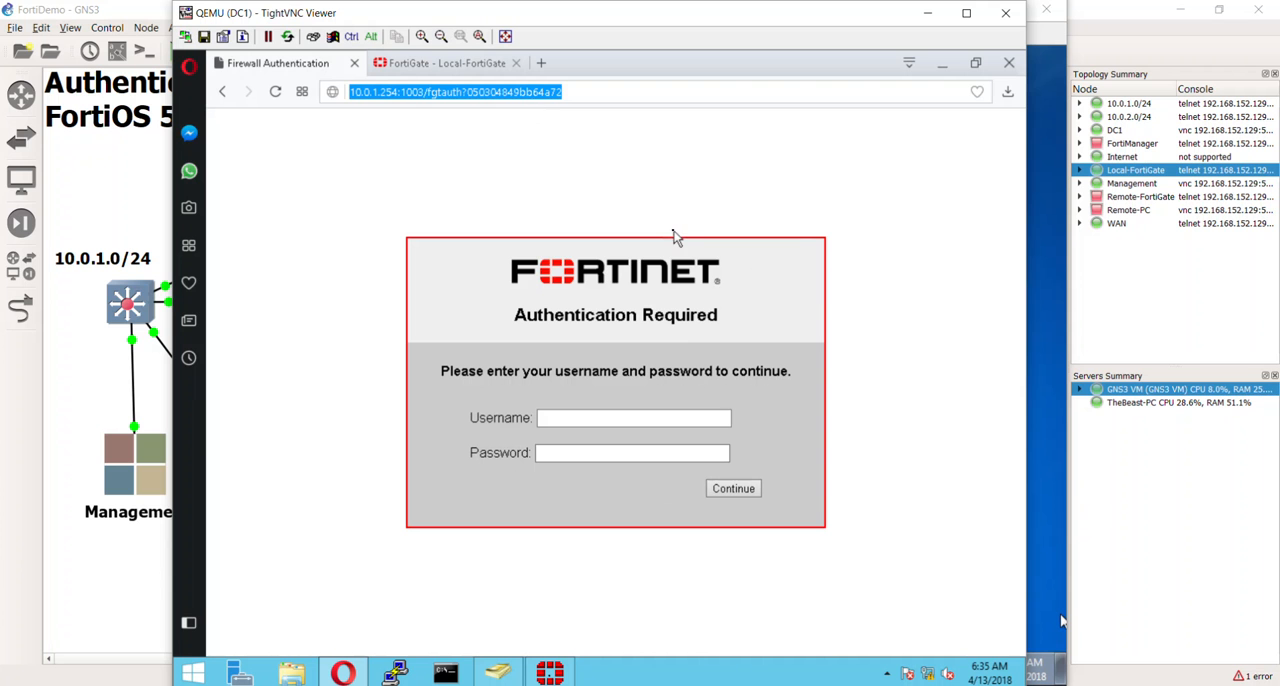
pyautogui.write('10.0.1.254')
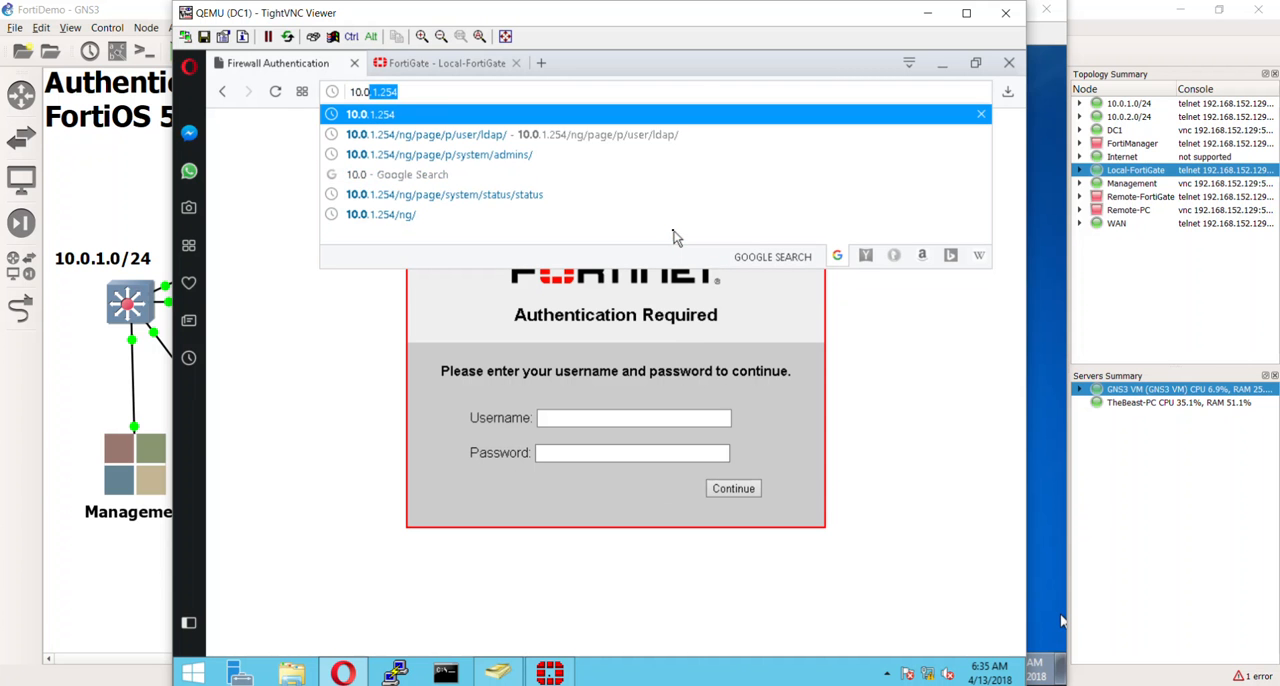
pyautogui.press('Return')
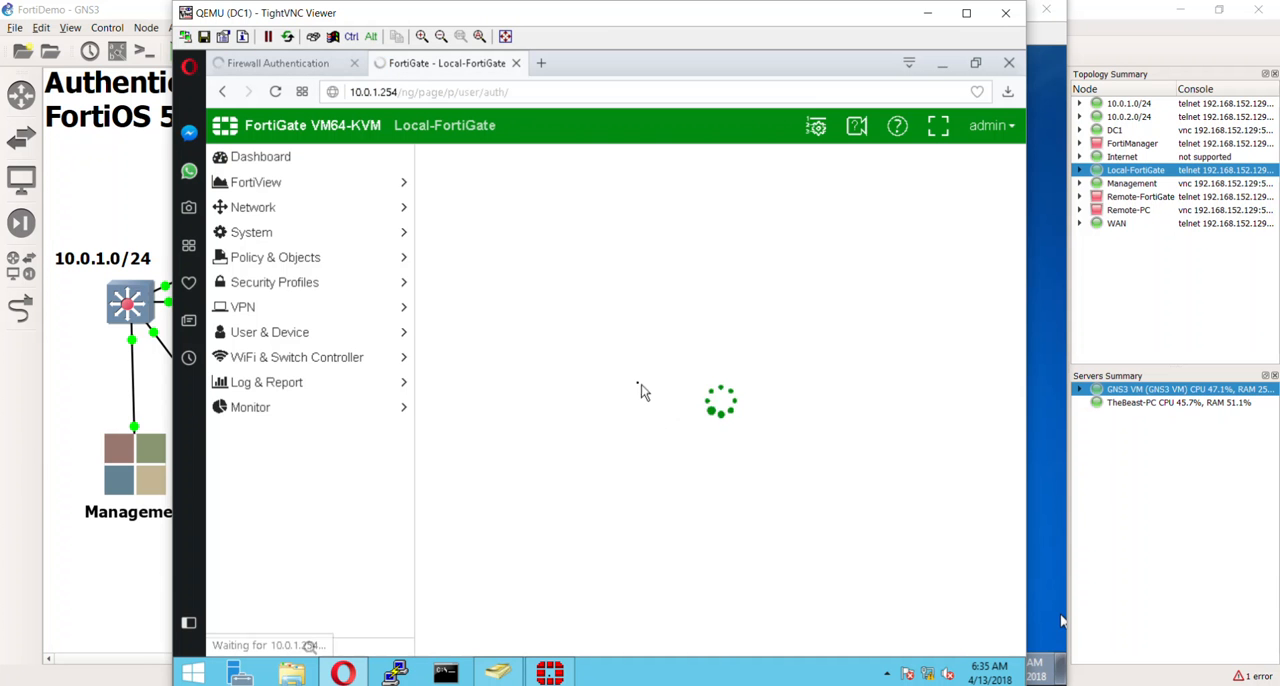
# - Close the Firewall Authentication page and bring up the Local-FortiGate dashboard after viewing its system settings
pyautogui.click(300, 63)
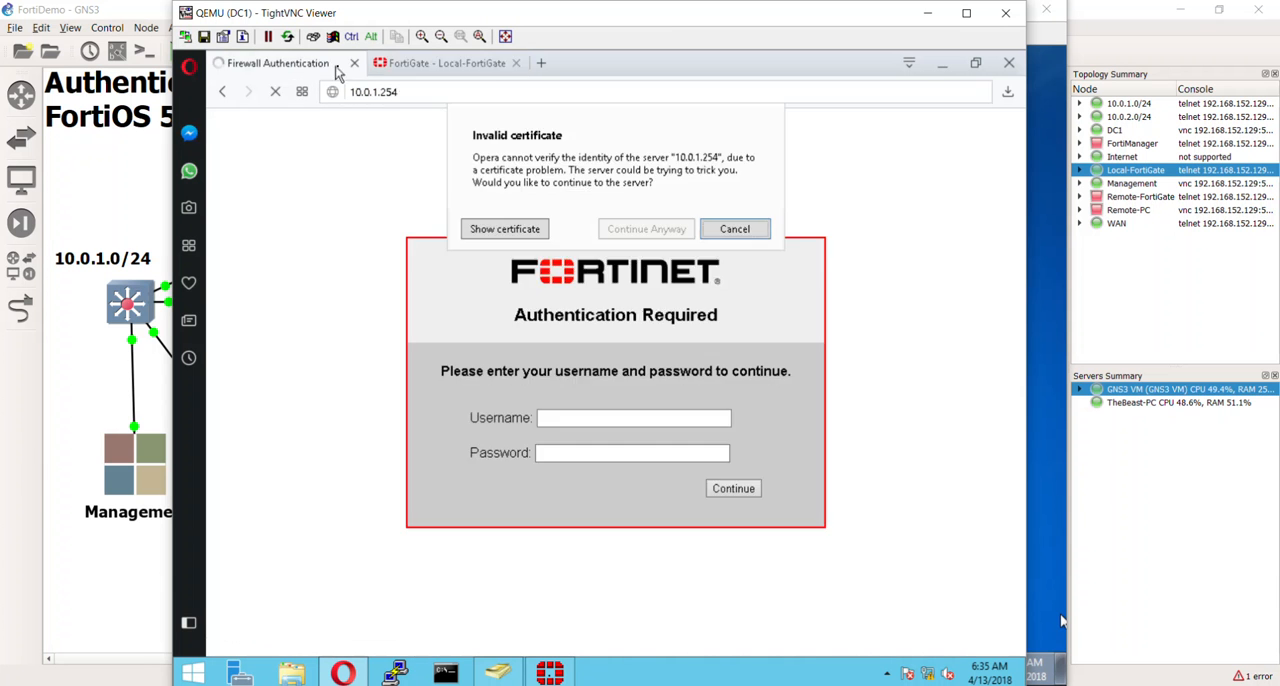
pyautogui.click(354, 63)
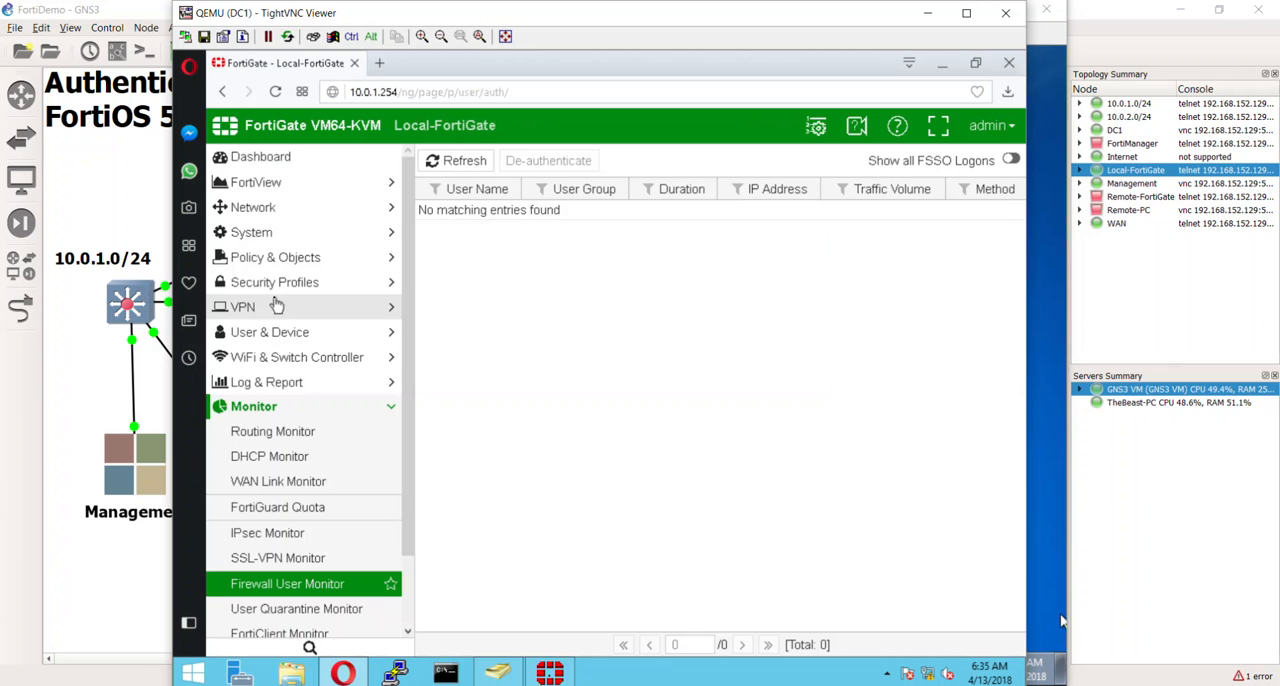
pyautogui.click(262, 232)
pyautogui.click(295, 306)
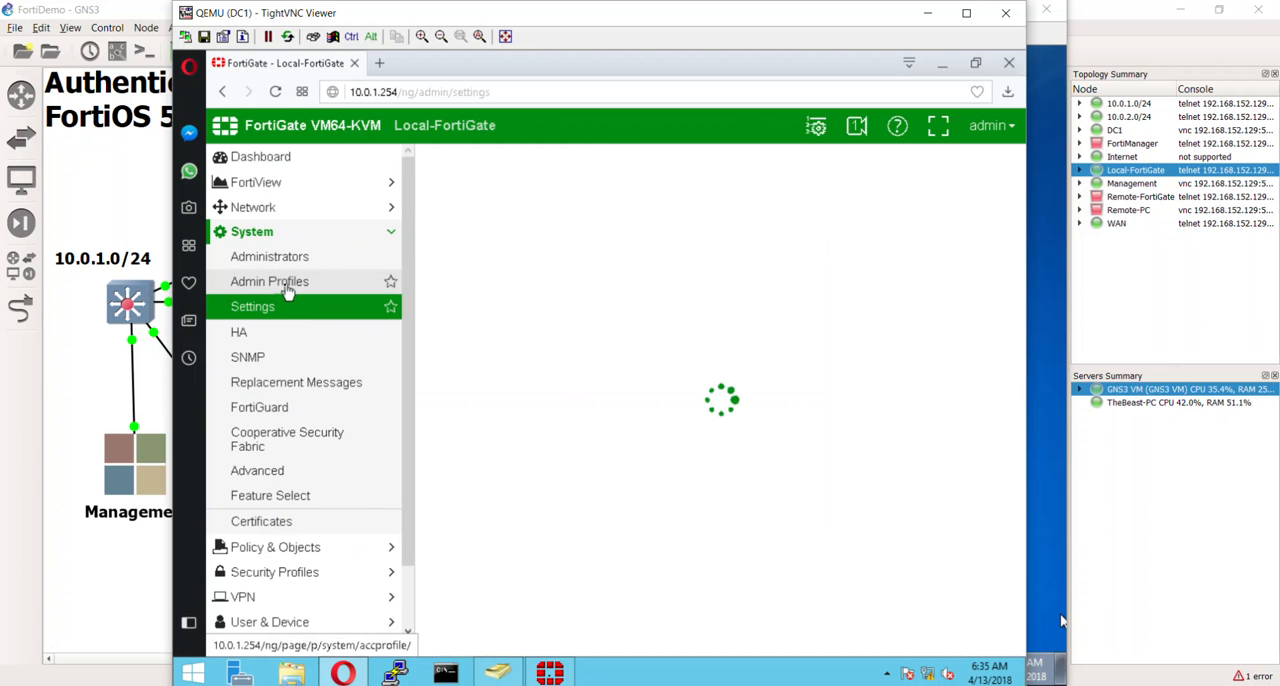
pyautogui.click(252, 158)
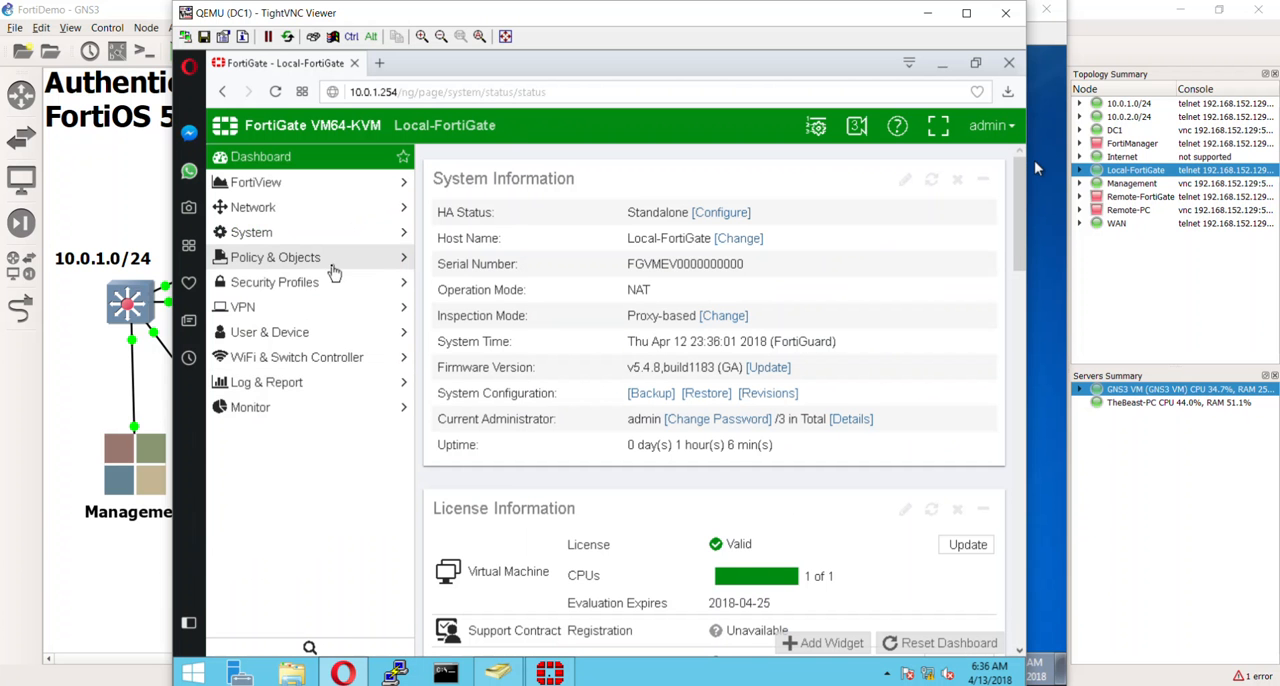
# - Remove the Management, Marketing, Sales and Support groups from the source of the LAN-to-WAN1 IPv4 policy
pyautogui.click(318, 260)
pyautogui.click(313, 287)
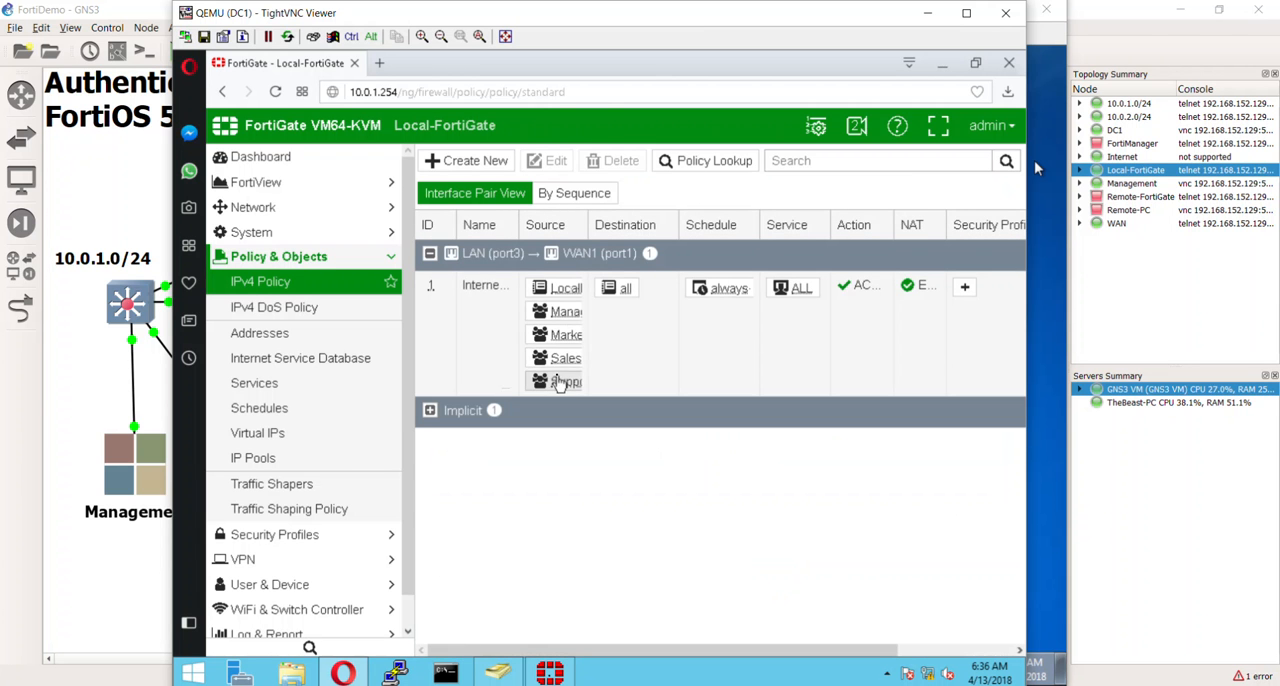
pyautogui.click(562, 368)
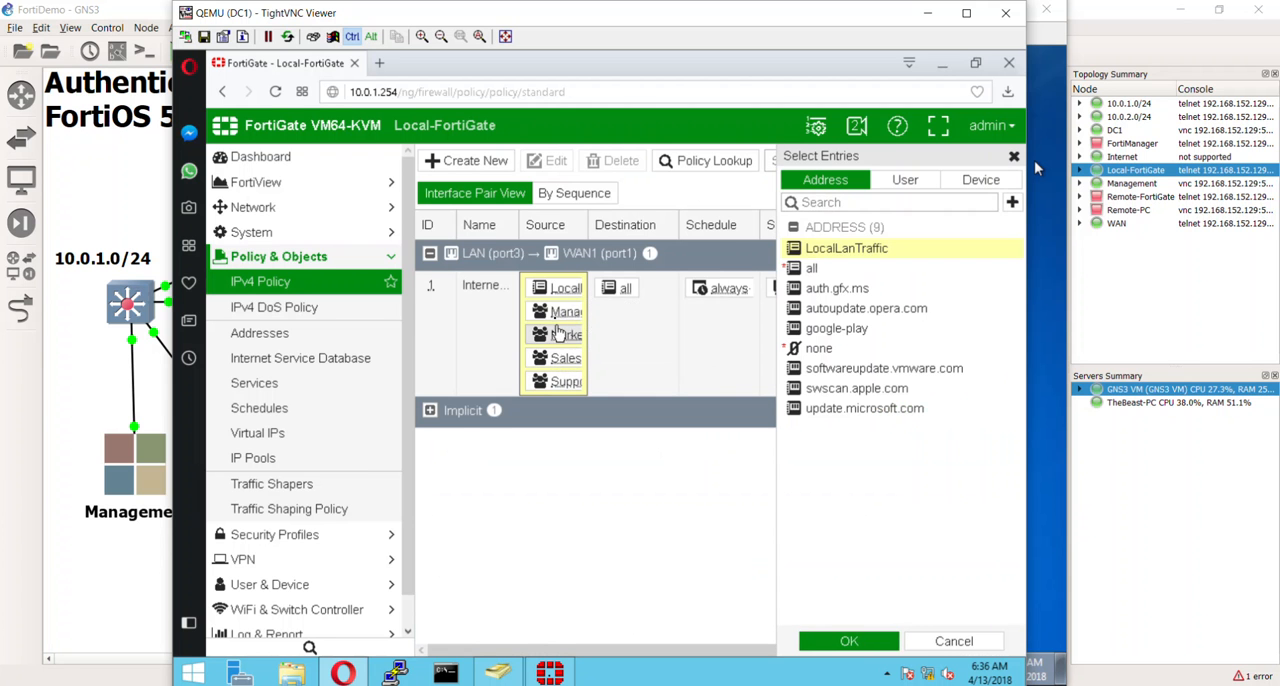
pyautogui.click(905, 180)
pyautogui.click(848, 372)
pyautogui.click(848, 392)
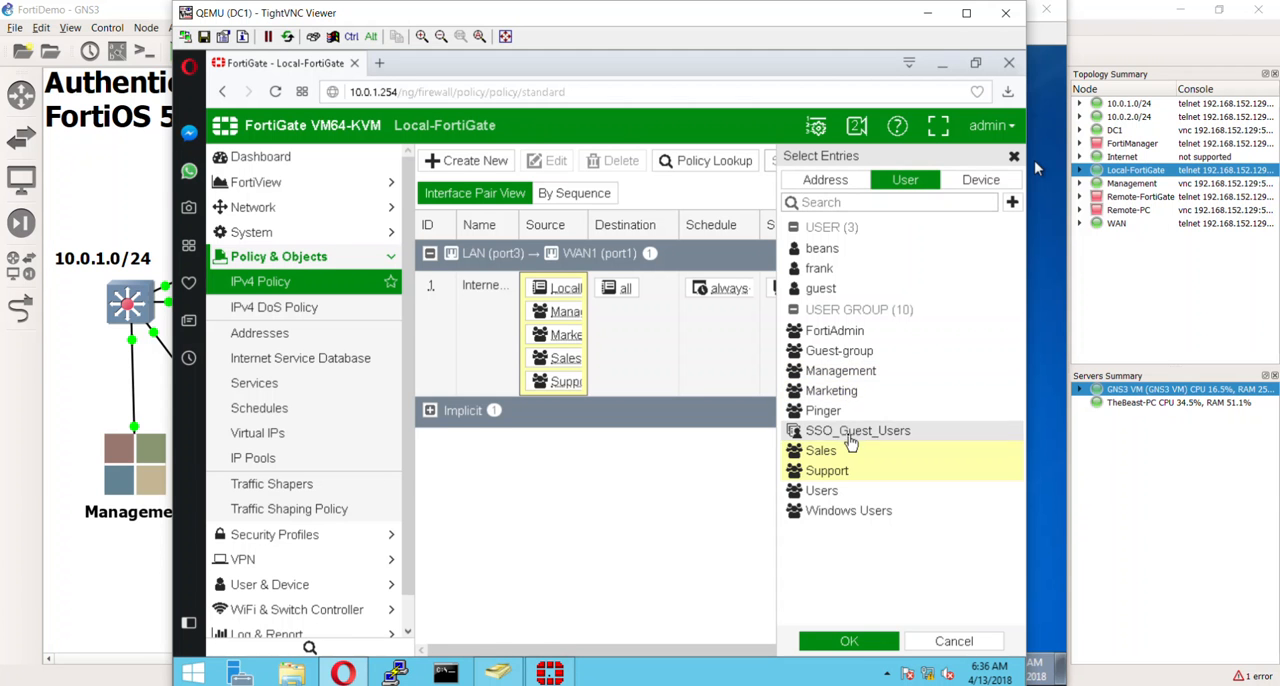
pyautogui.click(838, 451)
pyautogui.click(830, 471)
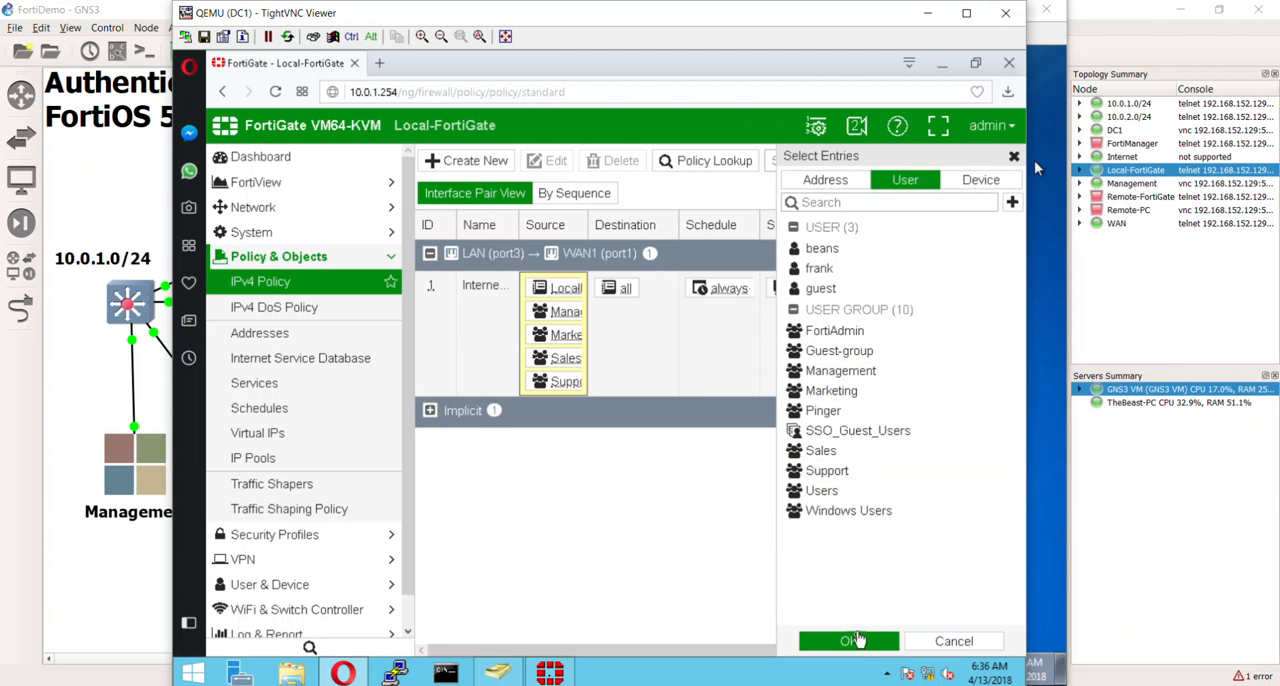
pyautogui.click(849, 641)
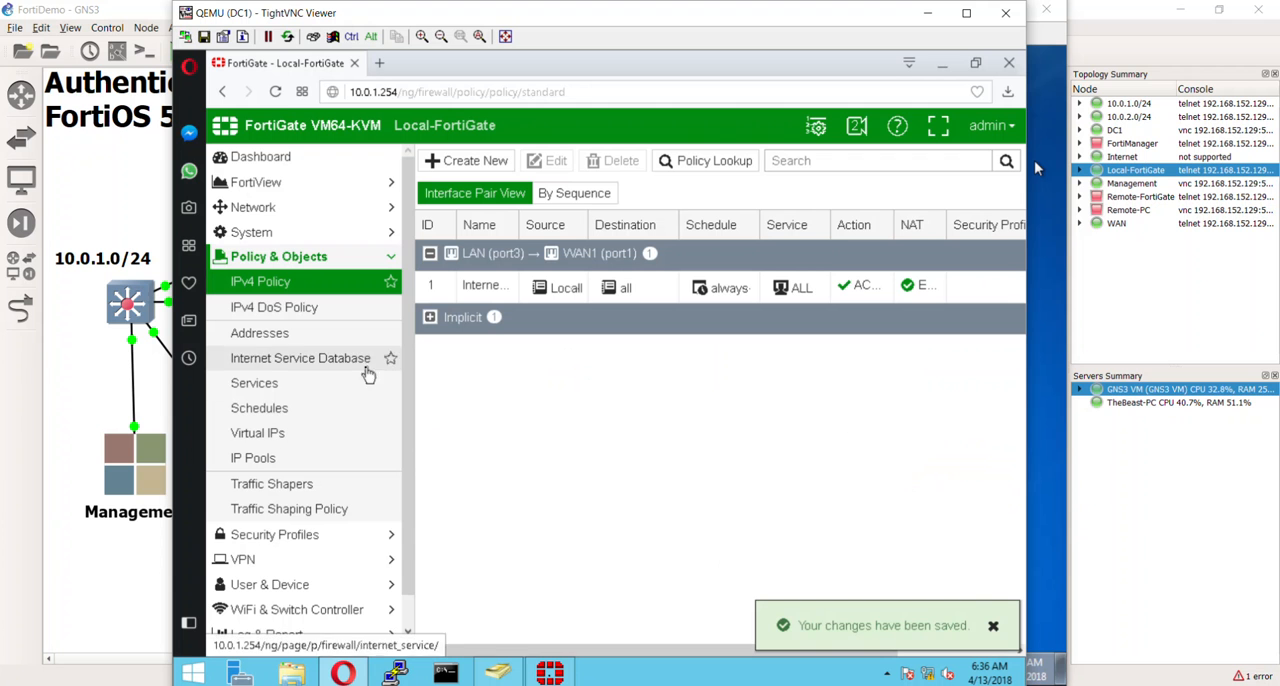
# - Start a new Single Sign-On server on the FortiGate with the type Fortinet Single-Sign-On Agent
pyautogui.scroll(-1, 378, 460)
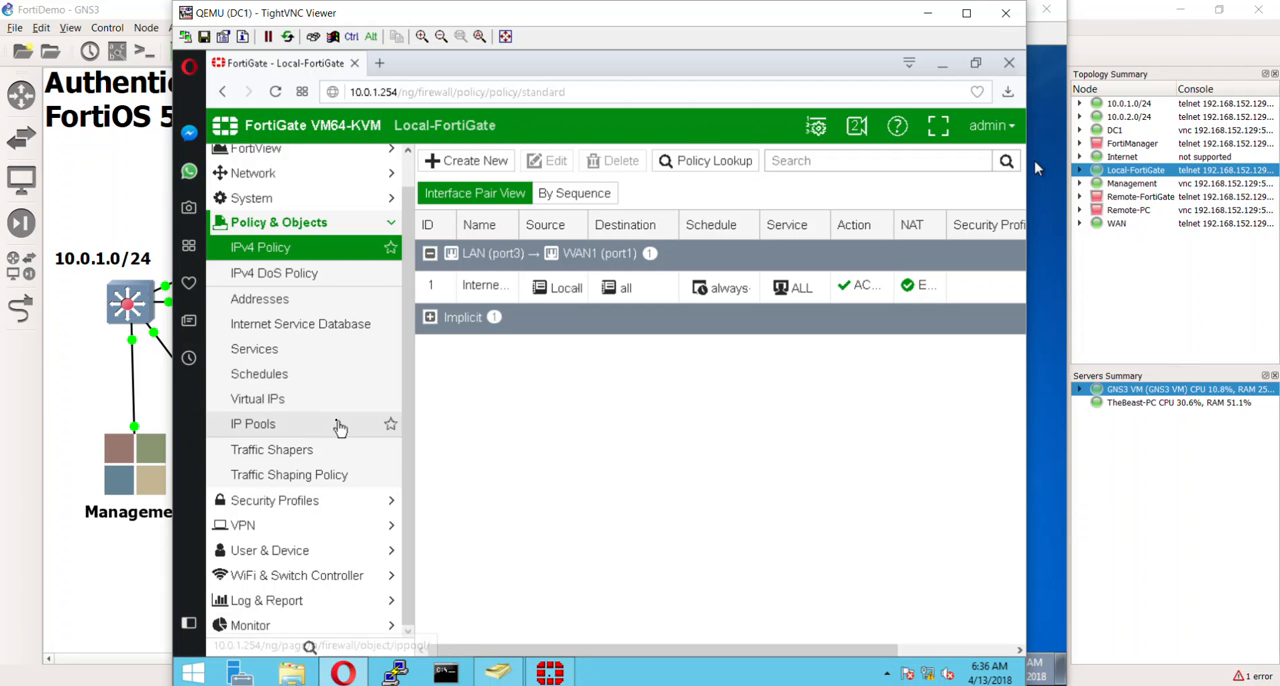
pyautogui.click(300, 556)
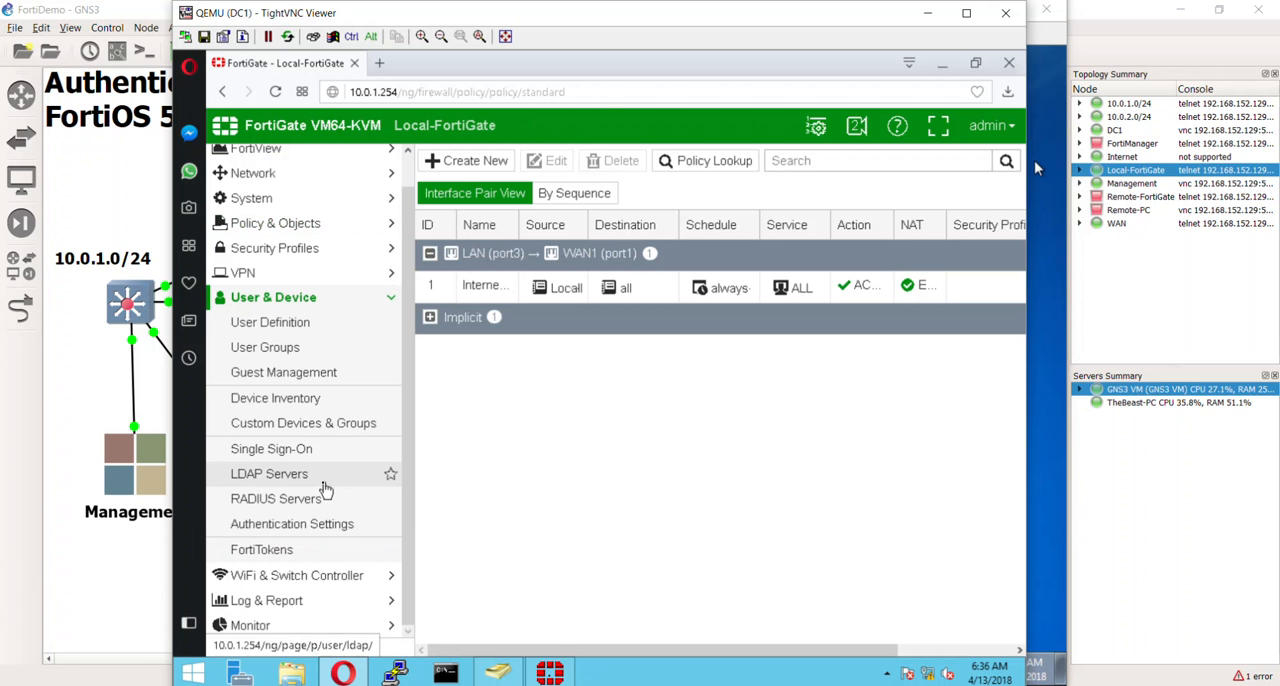
pyautogui.click(253, 452)
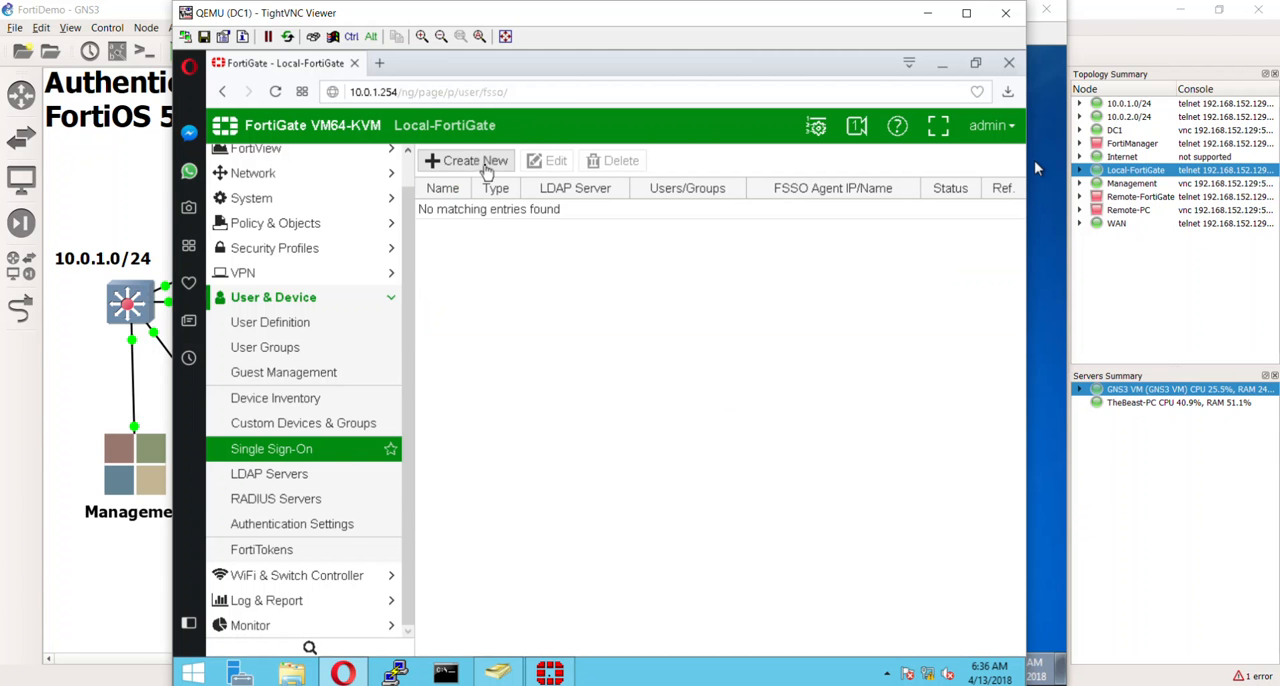
pyautogui.click(487, 163)
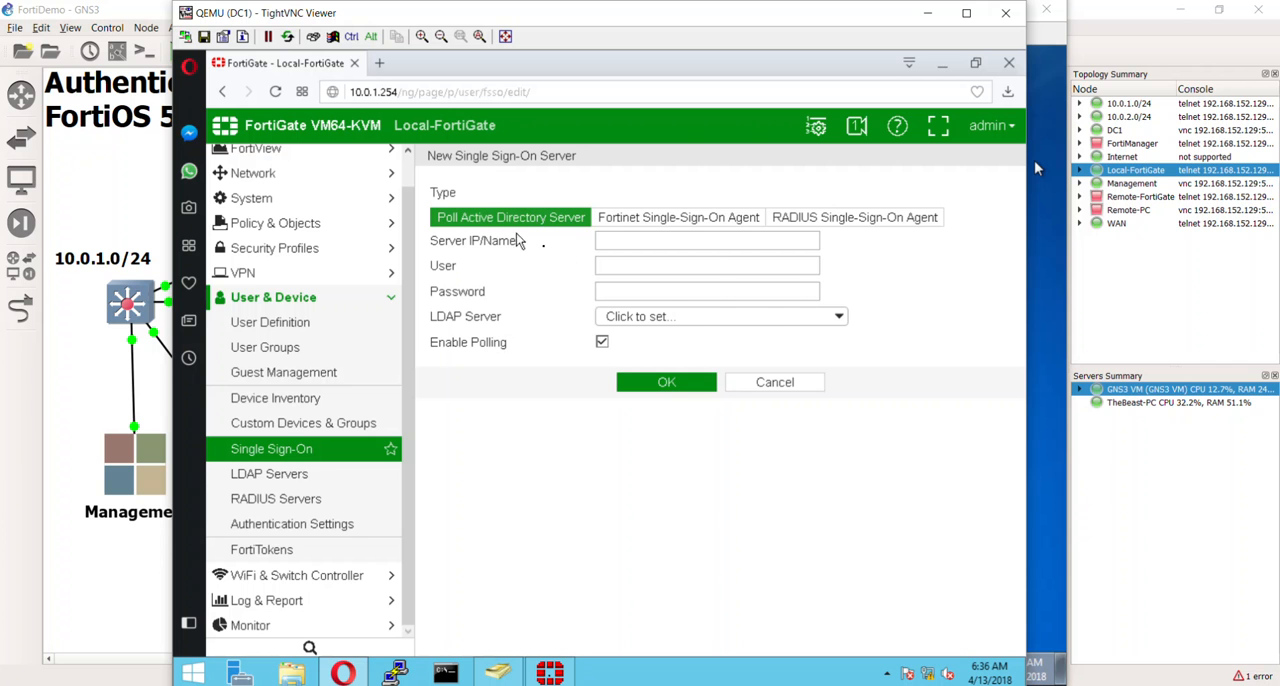
pyautogui.moveTo(690, 220)
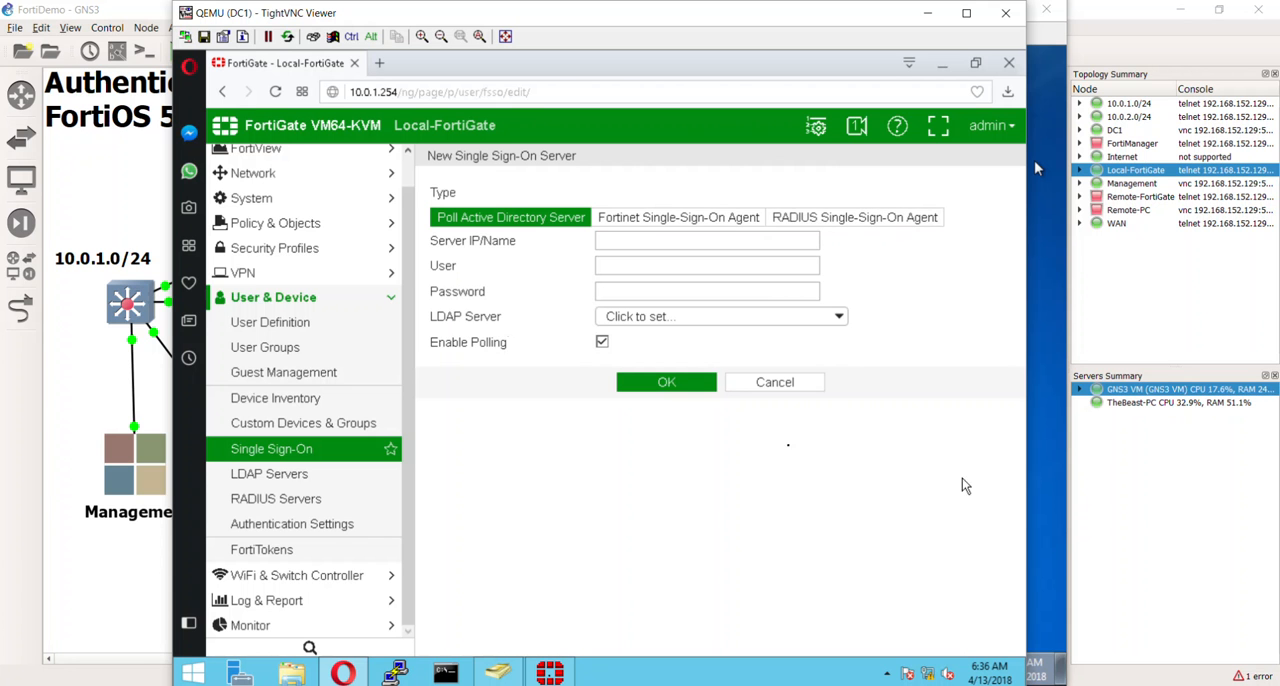
pyautogui.click(663, 227)
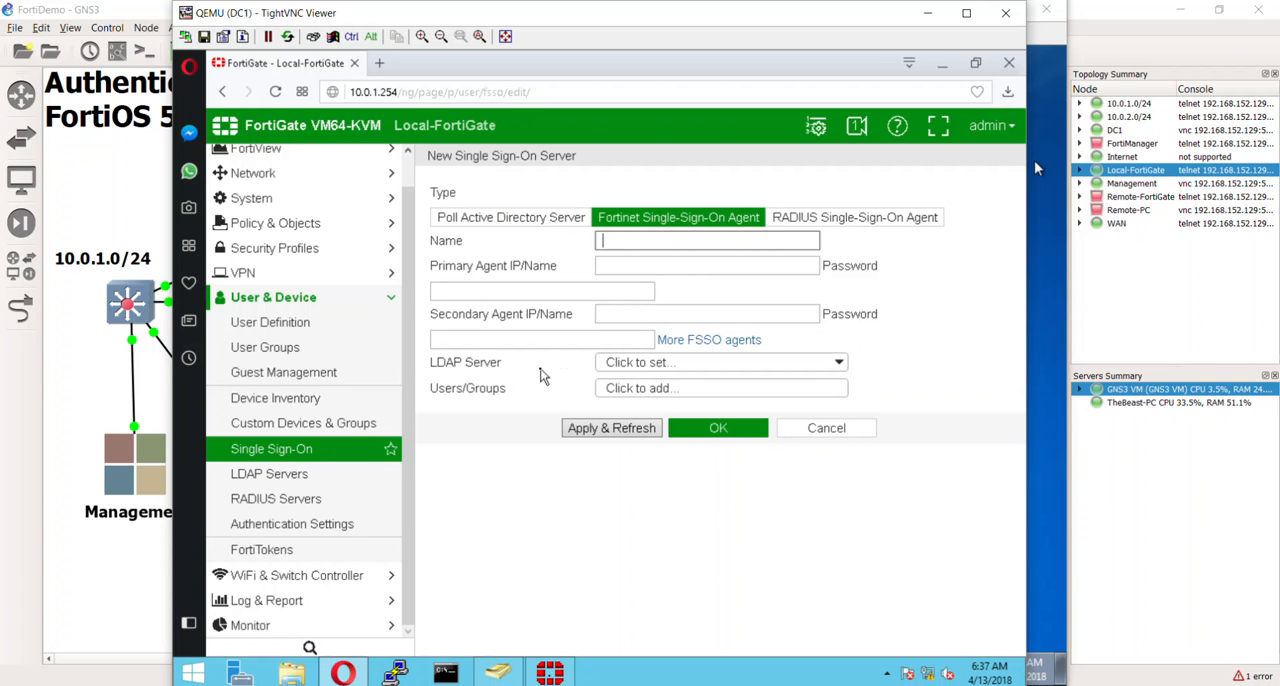
# - Name the server DC1, set the primary agent IP to 10.0.1.10, enter the agent password, and apply and refresh
pyautogui.write('DC1')
pyautogui.press('Tab')
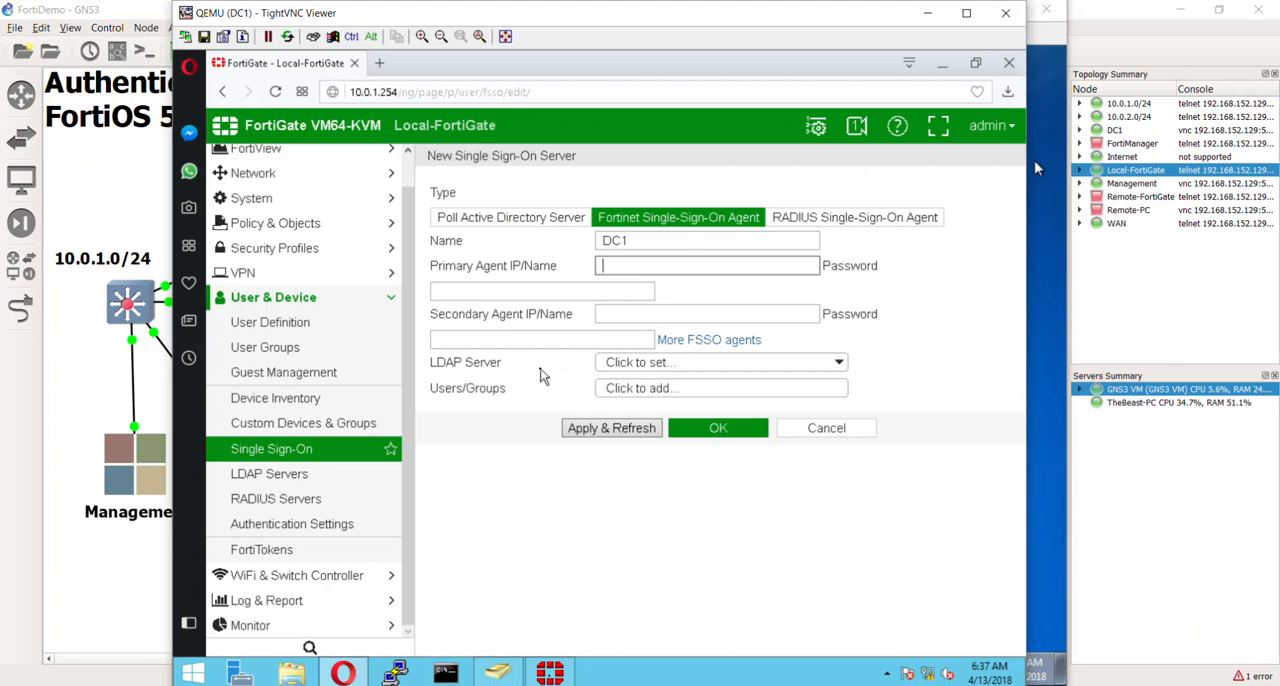
pyautogui.write('10.')
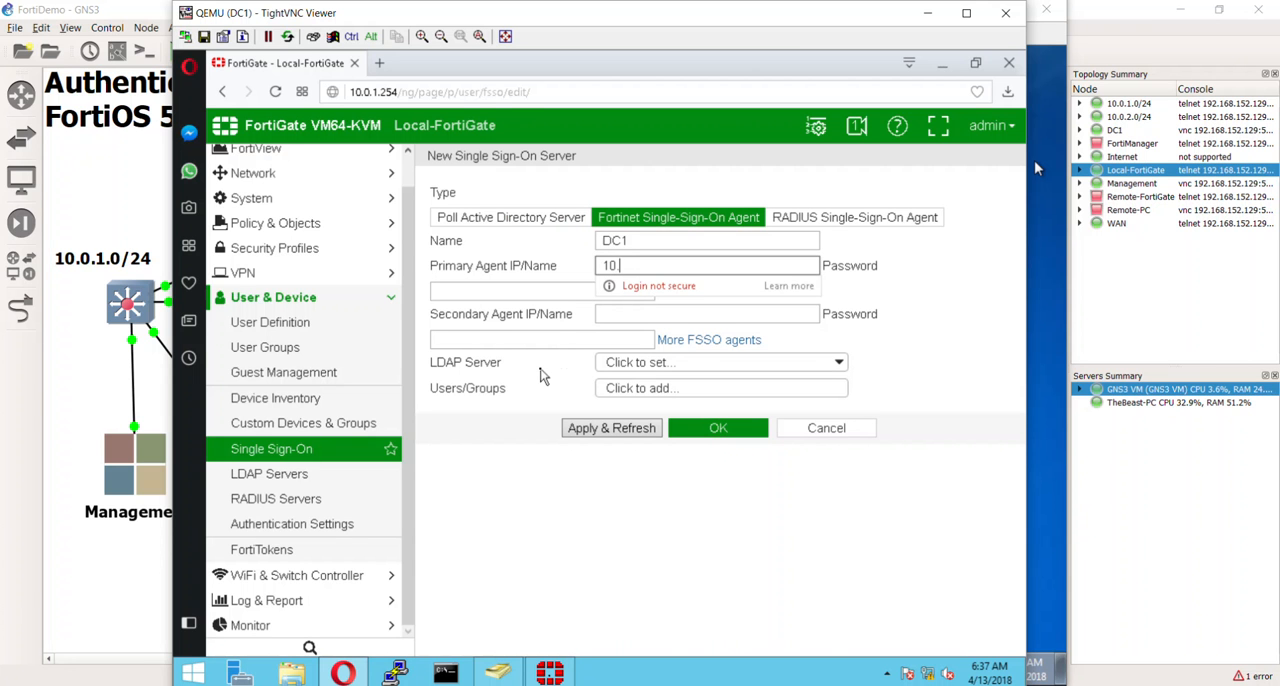
pyautogui.write('0.1.10')
pyautogui.press('Tab')
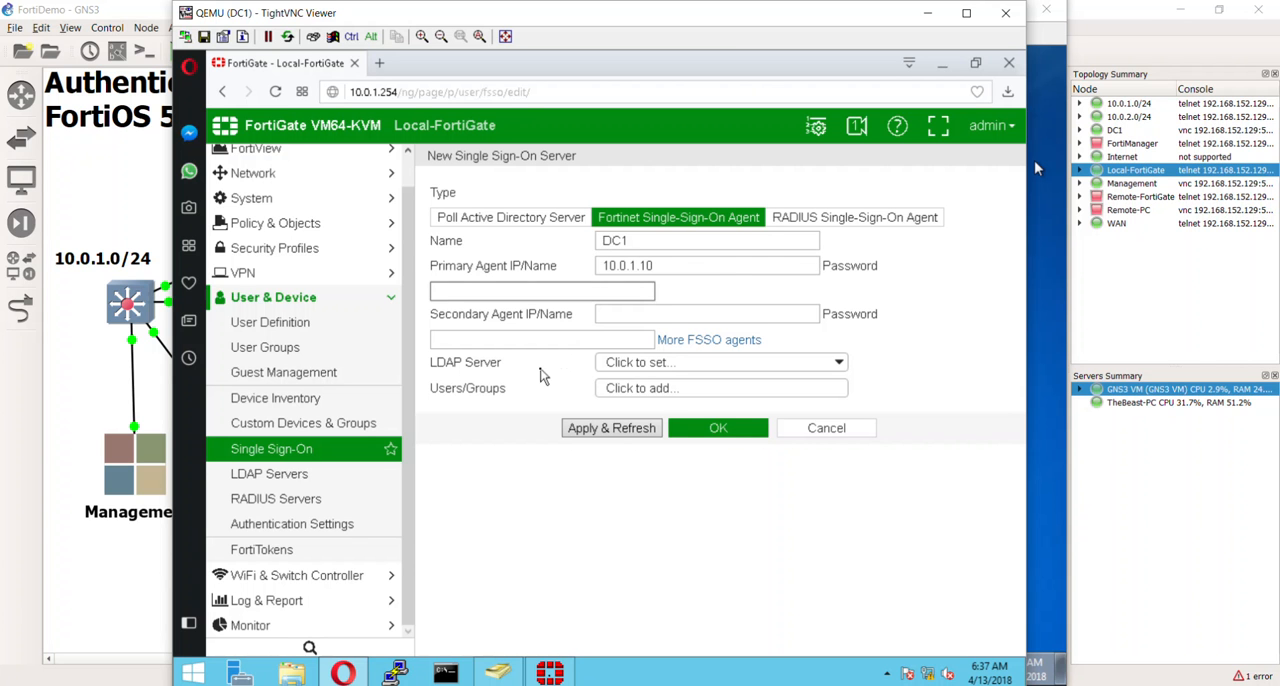
pyautogui.write('fo')
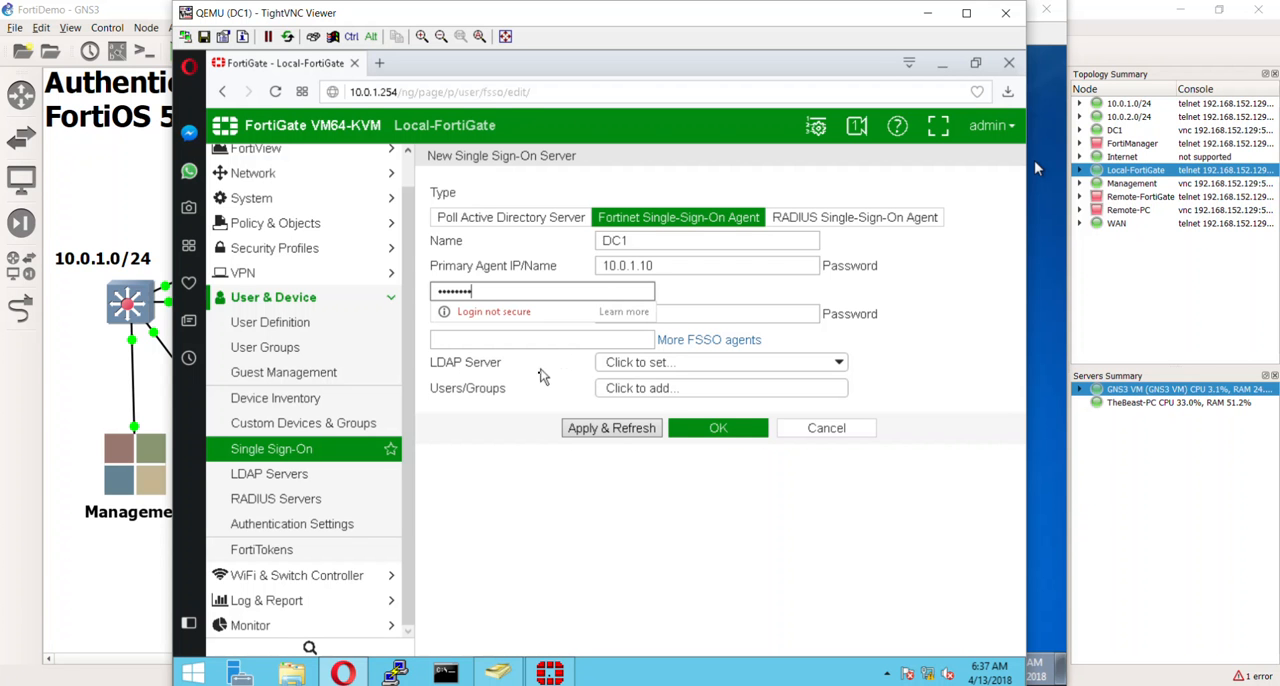
pyautogui.click(515, 512)
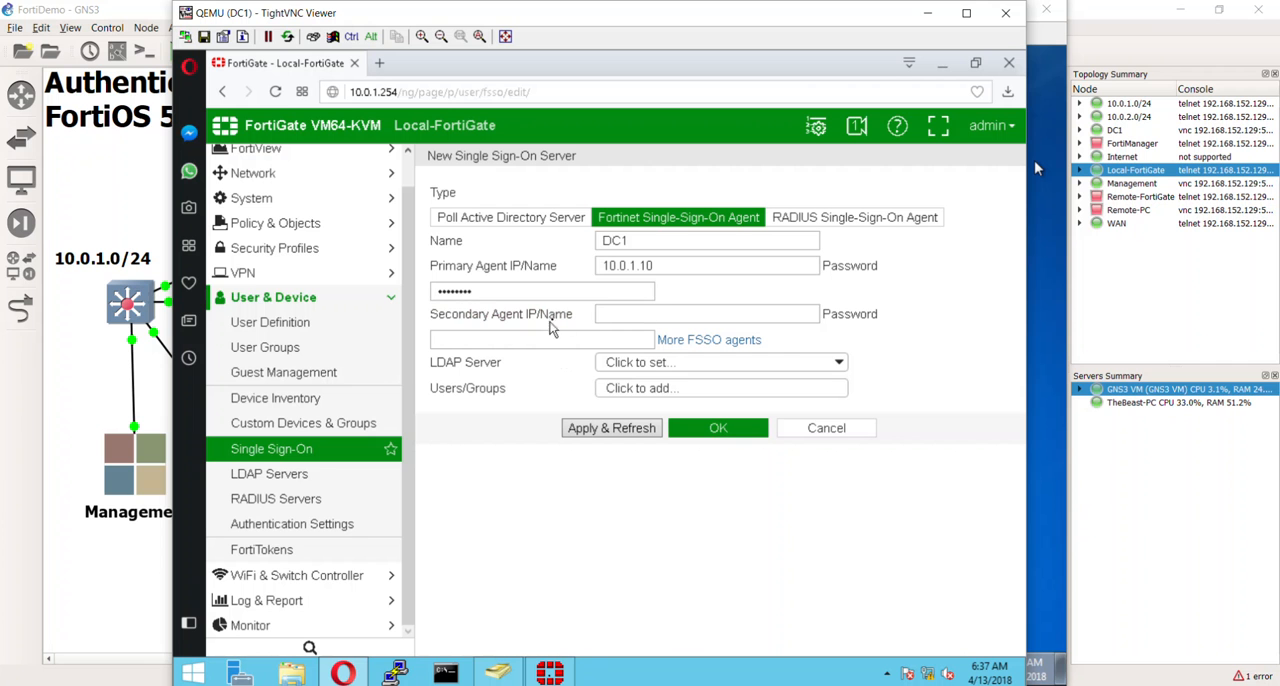
pyautogui.click(584, 430)
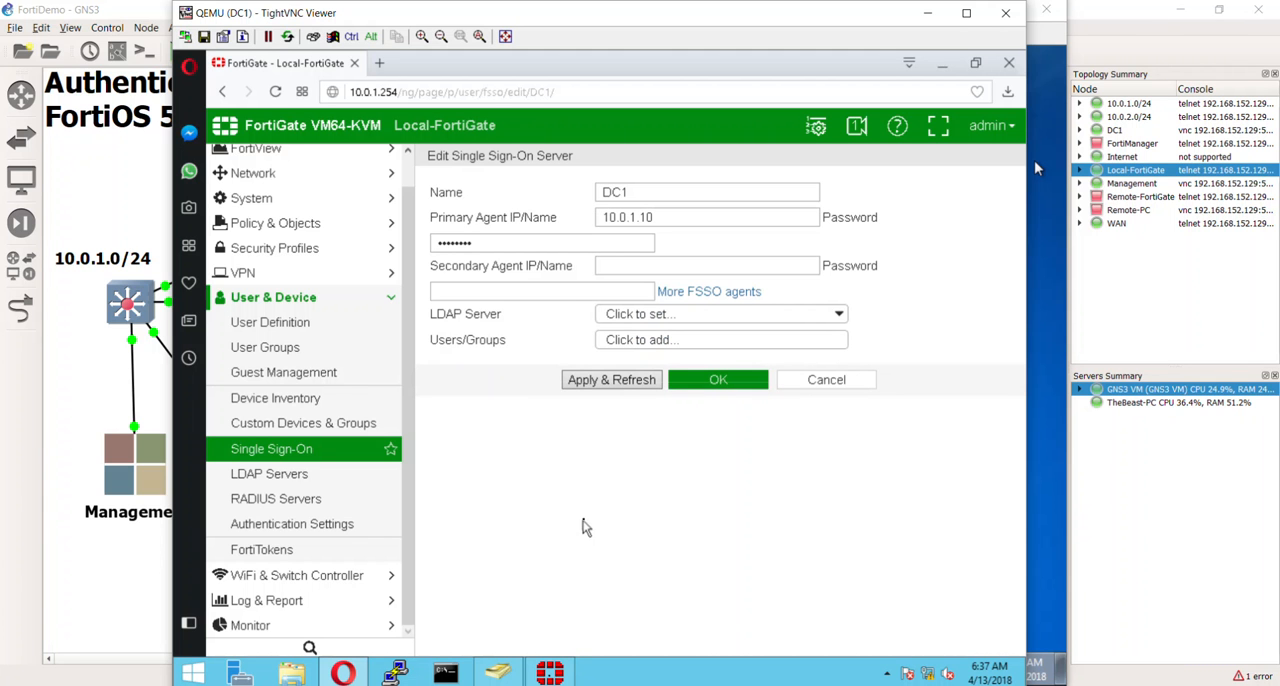
pyautogui.click(612, 380)
# - Select DC1 as the LDAP server for the DC1 single sign-on entry
pyautogui.click(675, 315)
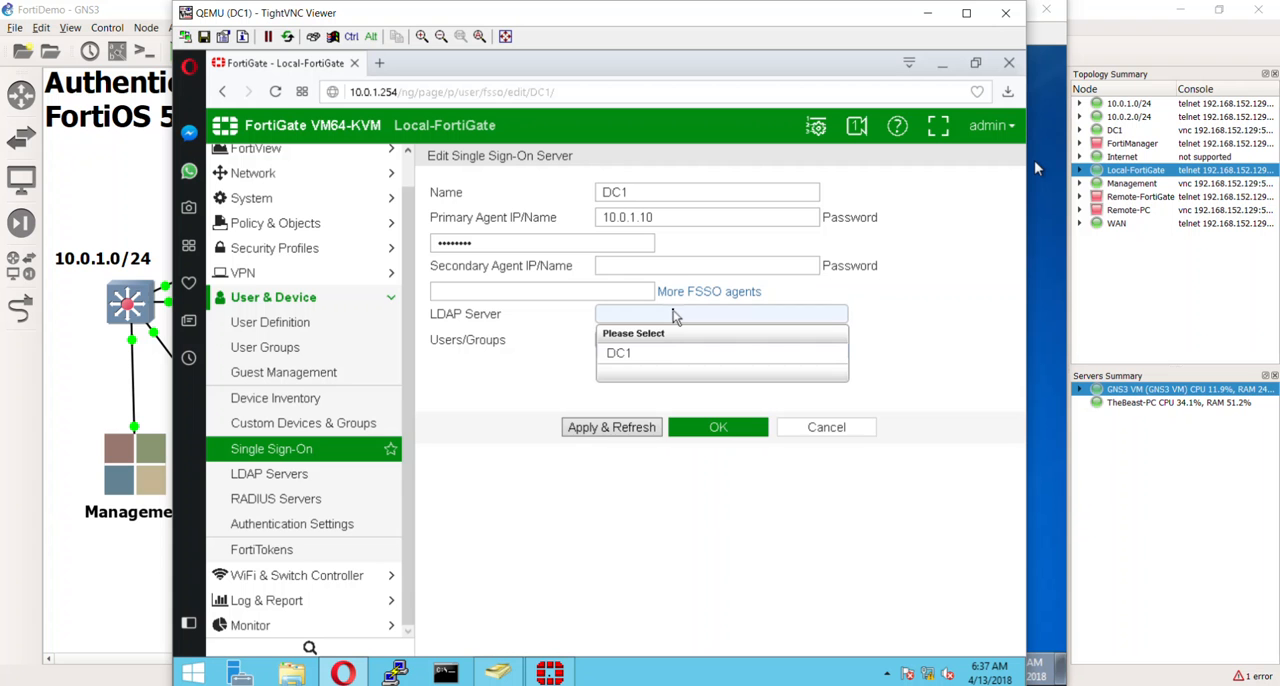
pyautogui.click(675, 315)
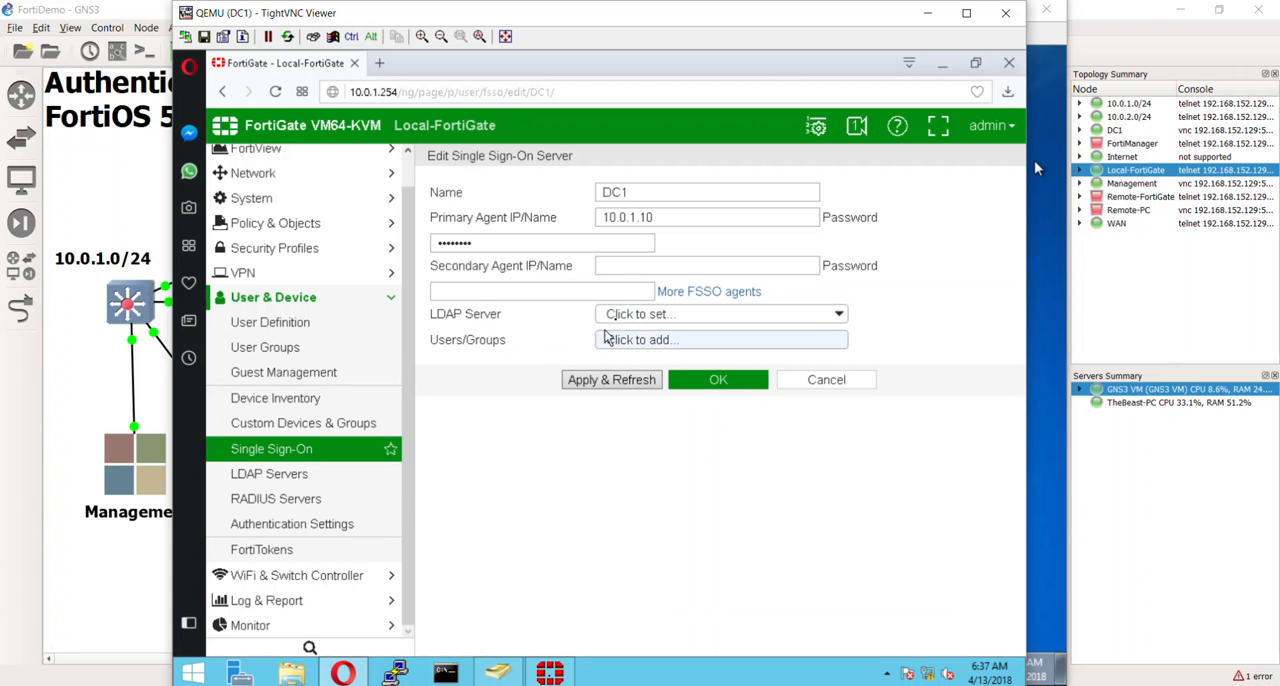
pyautogui.click(615, 316)
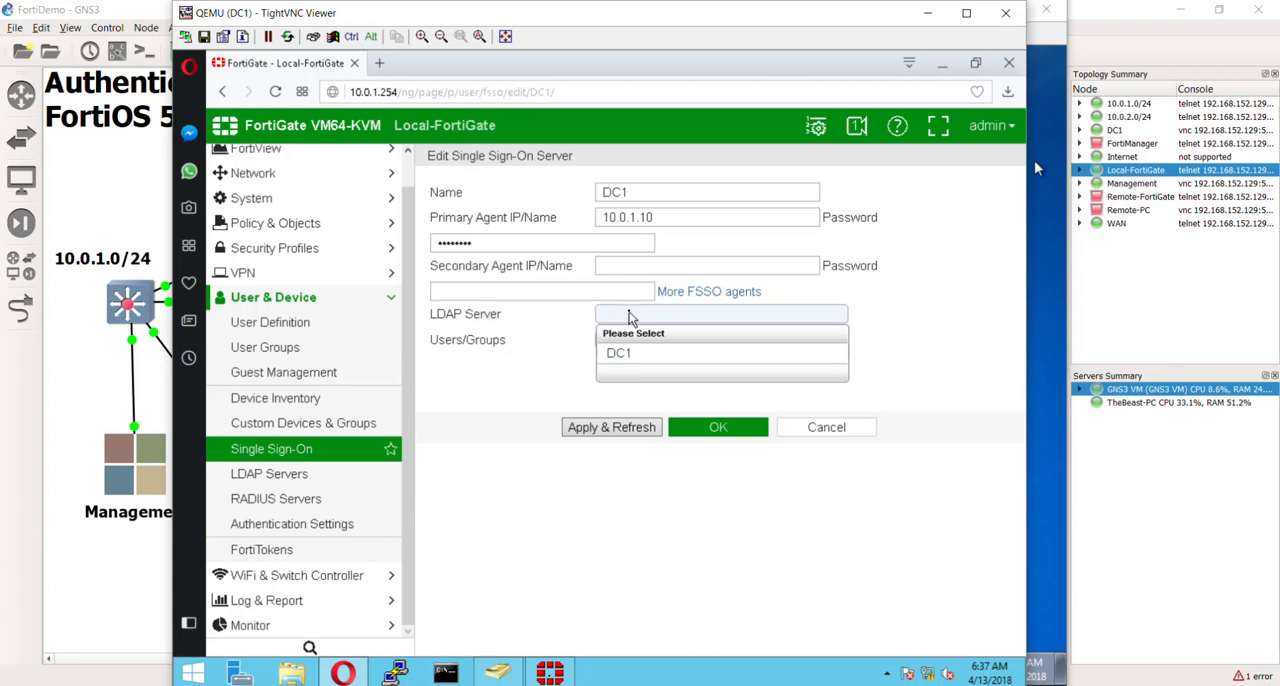
pyautogui.click(628, 355)
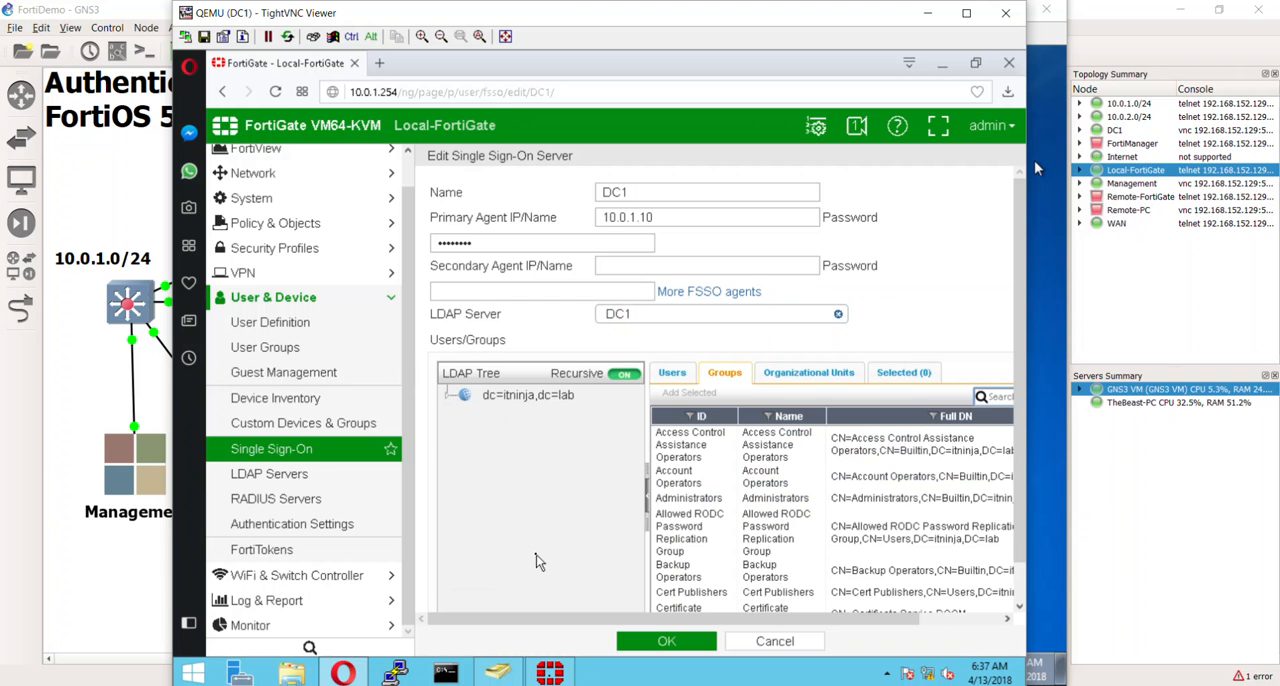
pyautogui.scroll(-1, 533, 562)
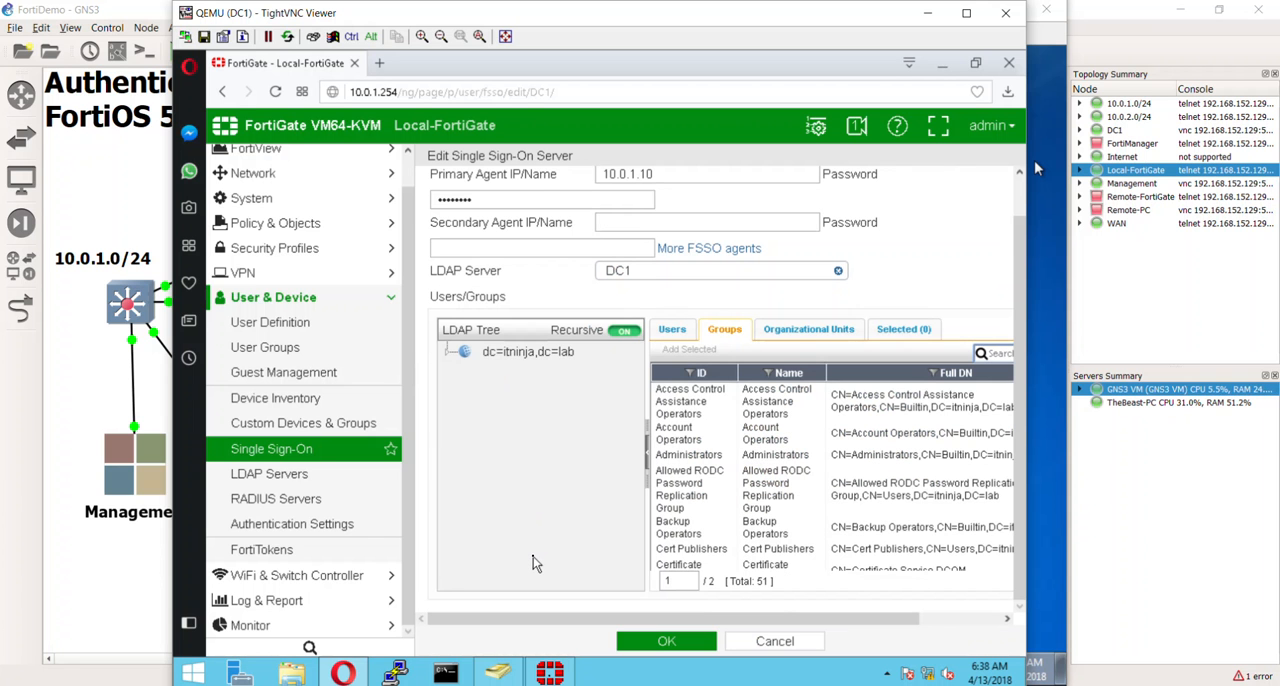
pyautogui.scroll(1, 533, 556)
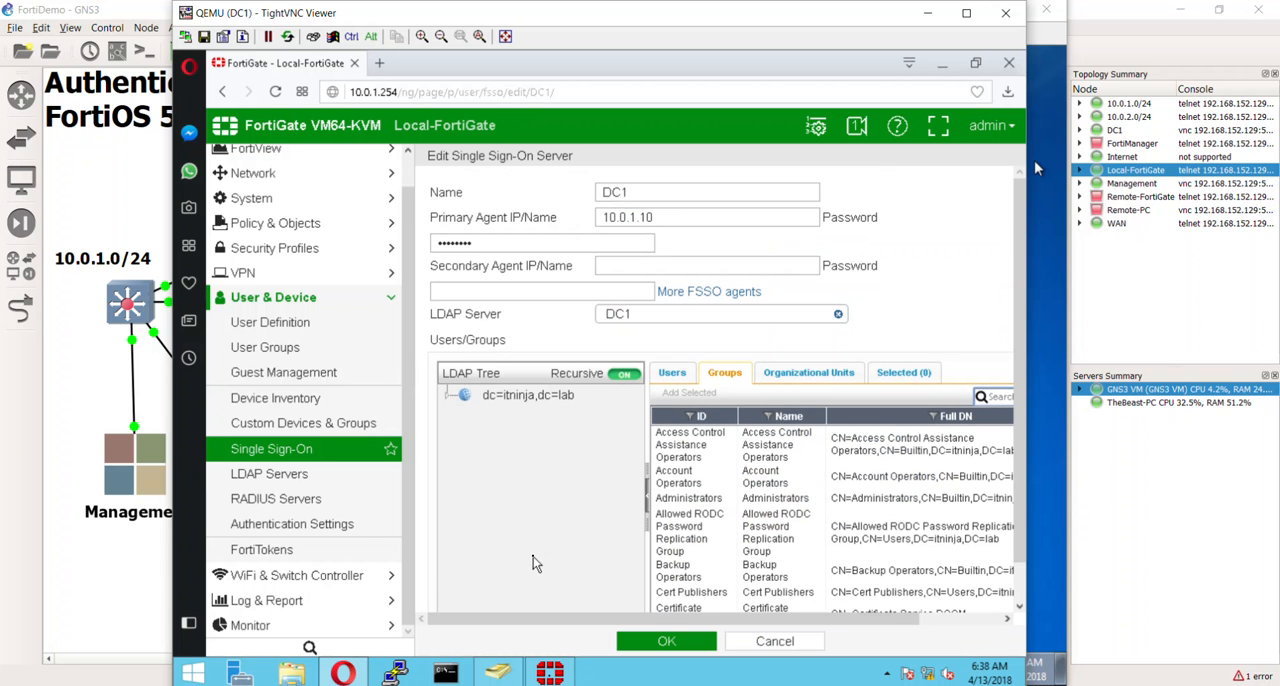
pyautogui.scroll(-1, 533, 556)
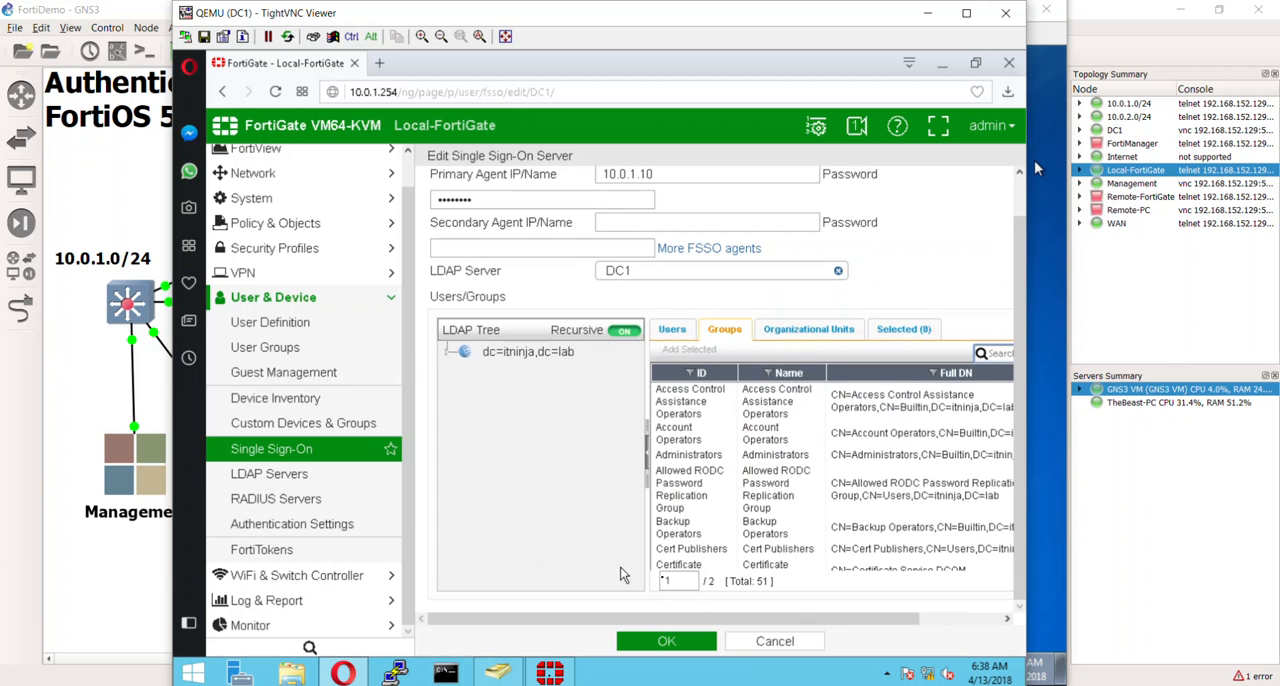
pyautogui.moveTo(733, 615); pyautogui.dragTo(648, 601)
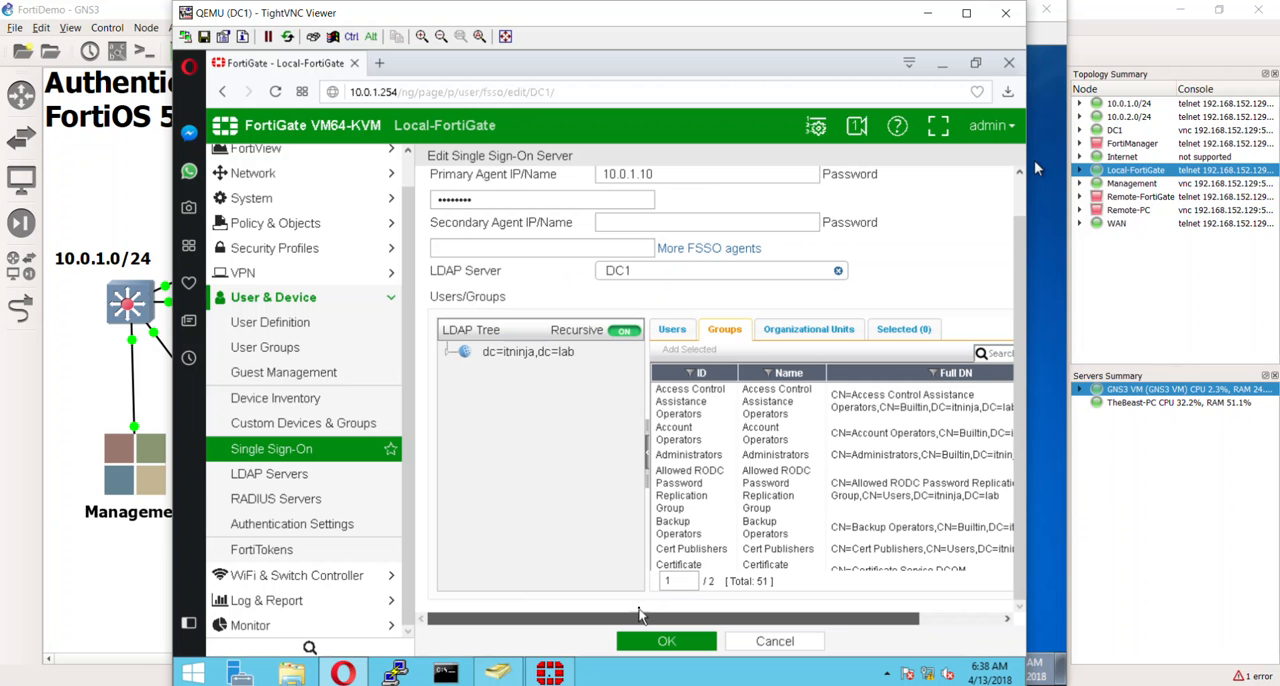
pyautogui.click(556, 672)
pyautogui.click(556, 672)
# - Add the Marketing LDAP group to the selected users/groups of the DC1 single sign-on server
pyautogui.click(672, 329)
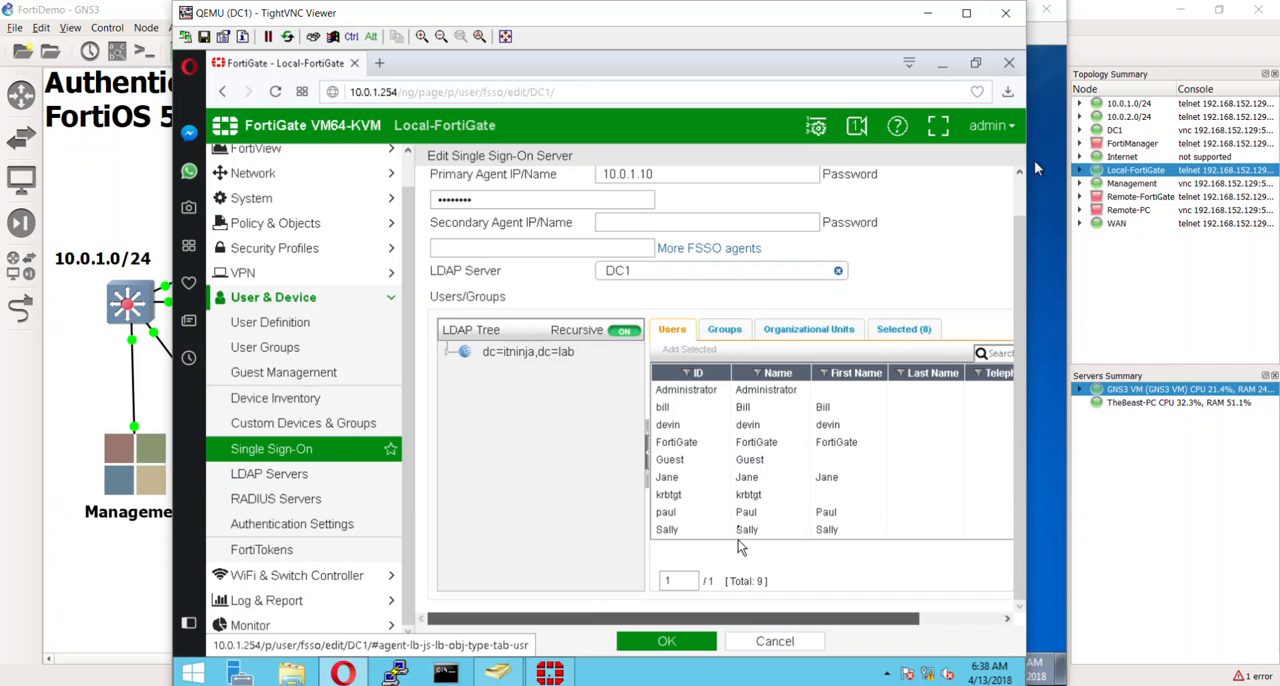
pyautogui.click(725, 332)
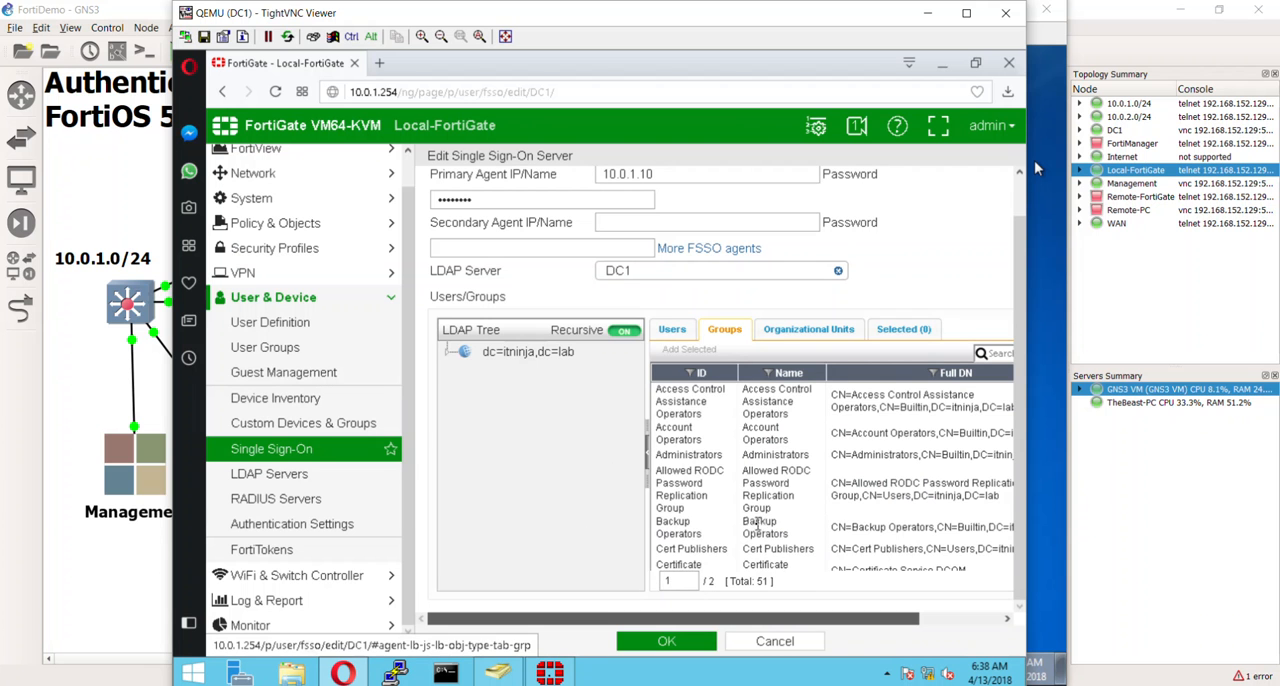
pyautogui.scroll(-3, 760, 520)
pyautogui.scroll(-5, 762, 518)
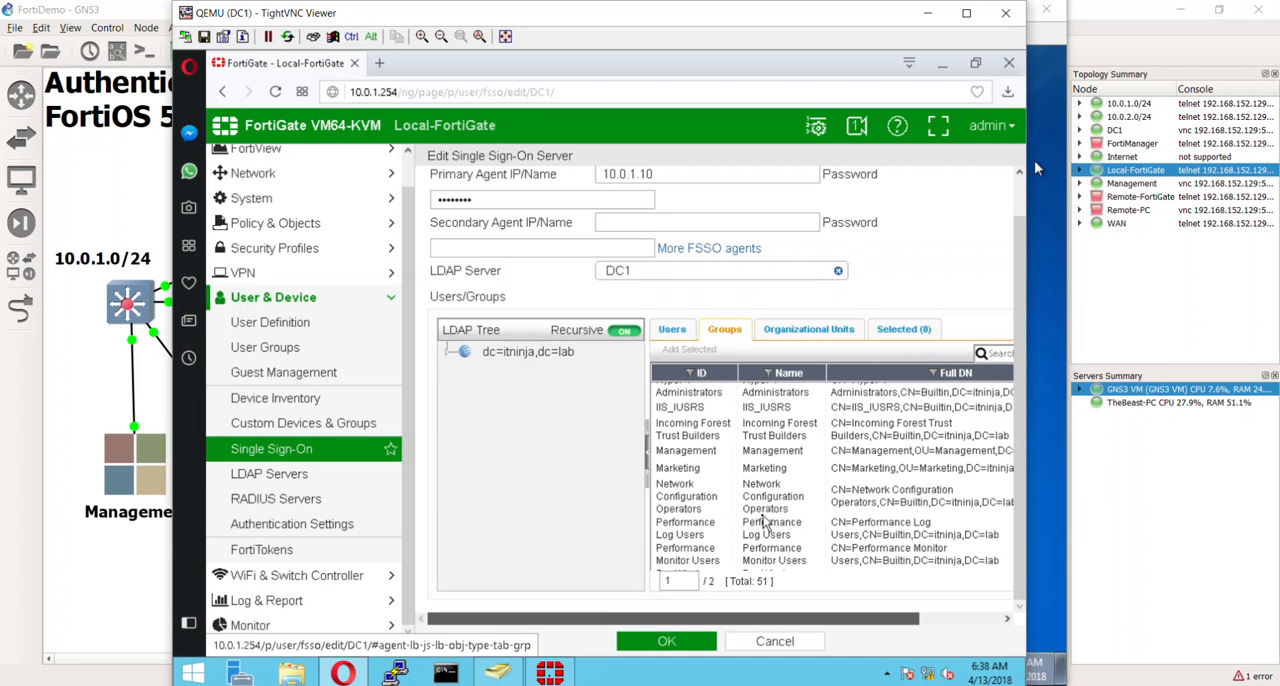
pyautogui.rightClick(749, 469)
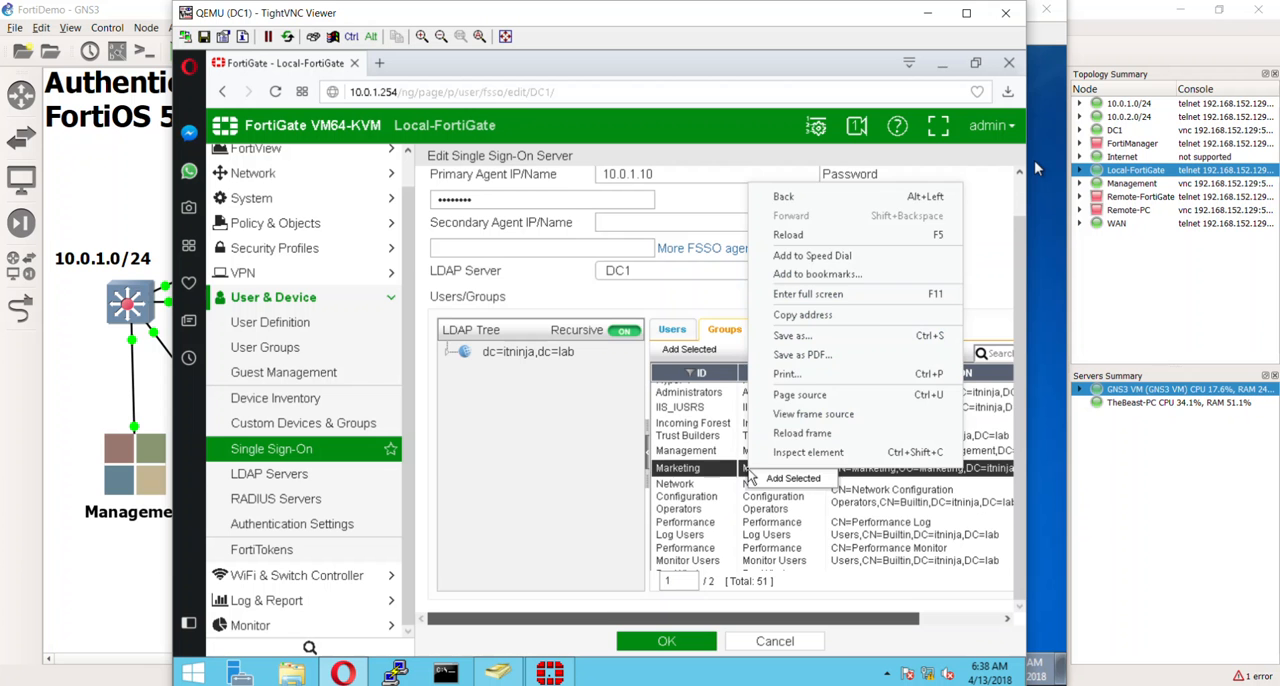
pyautogui.click(765, 479)
pyautogui.rightClick(765, 487)
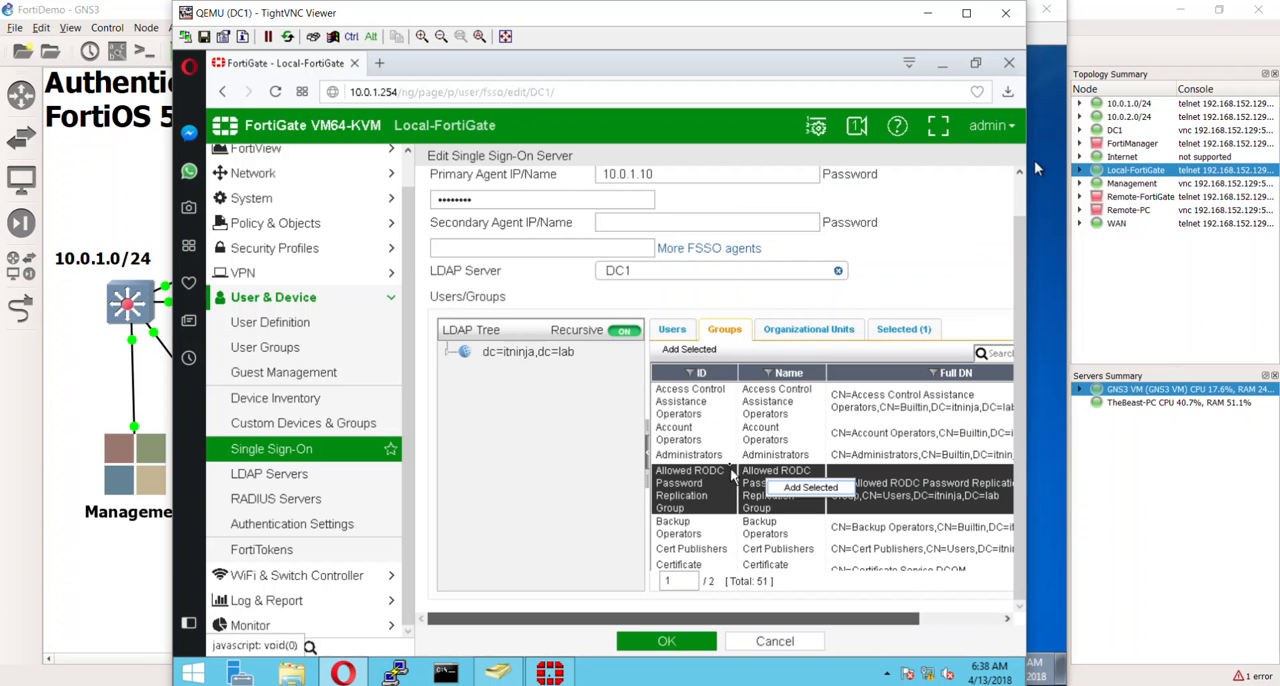
# - Add the Sales LDAP group to the selected users/groups of the DC1 single sign-on server
pyautogui.rightClick(733, 455)
pyautogui.scroll(-5, 724, 525)
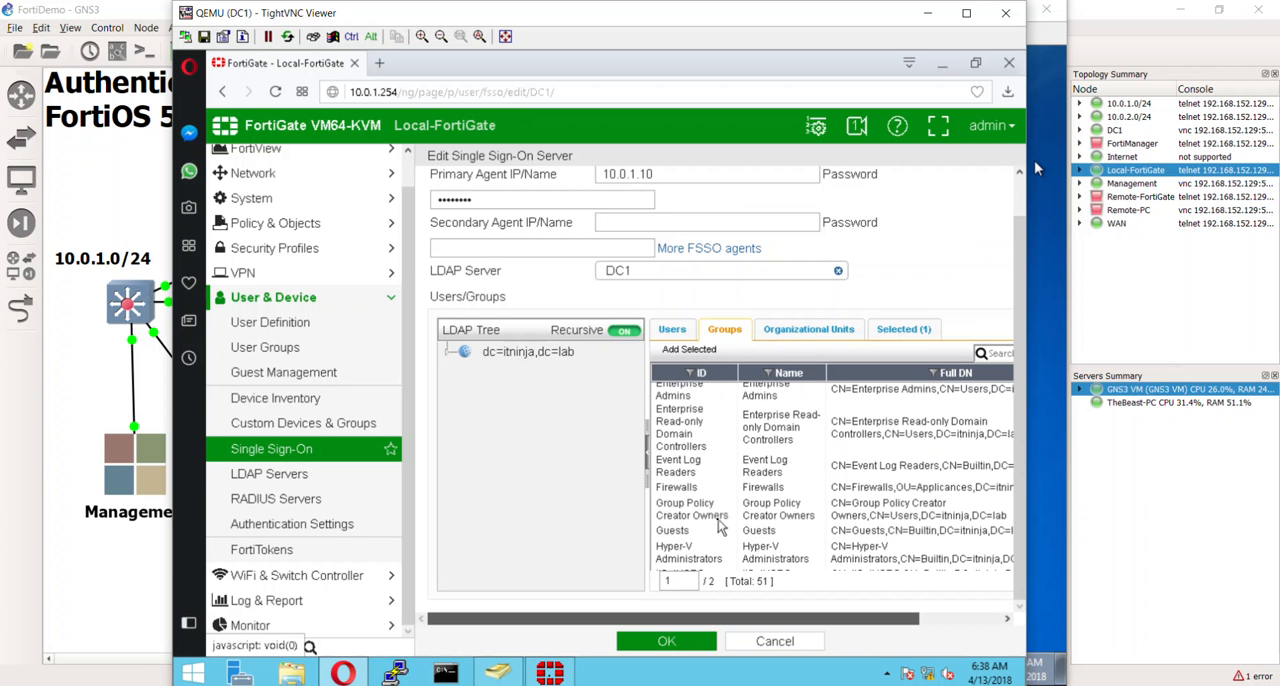
pyautogui.scroll(-8, 720, 527)
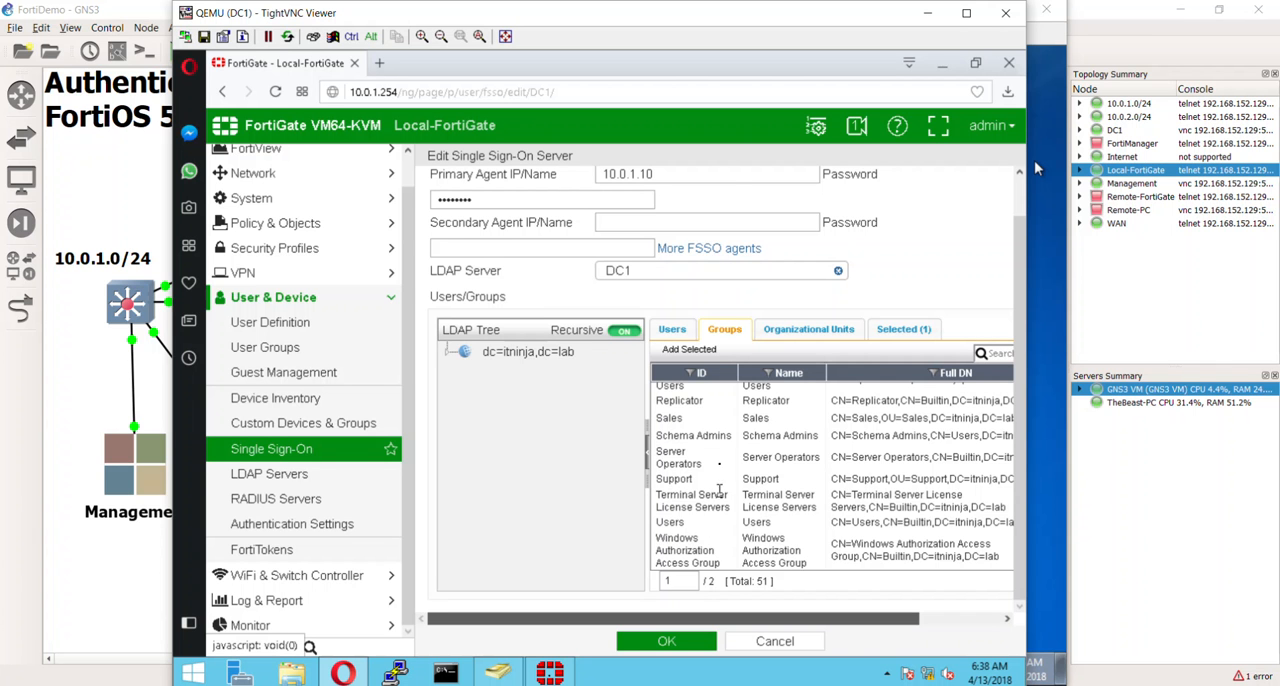
pyautogui.rightClick(735, 418)
pyautogui.rightClick(737, 424)
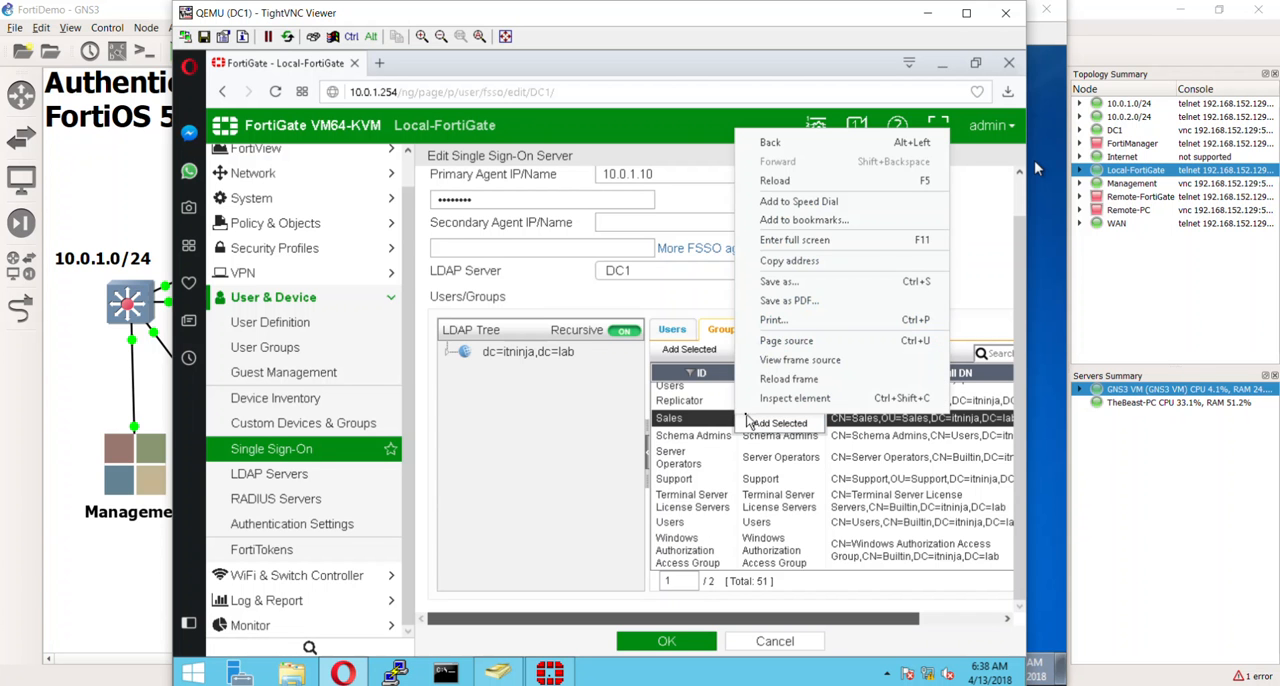
pyautogui.click(752, 424)
pyautogui.click(761, 428)
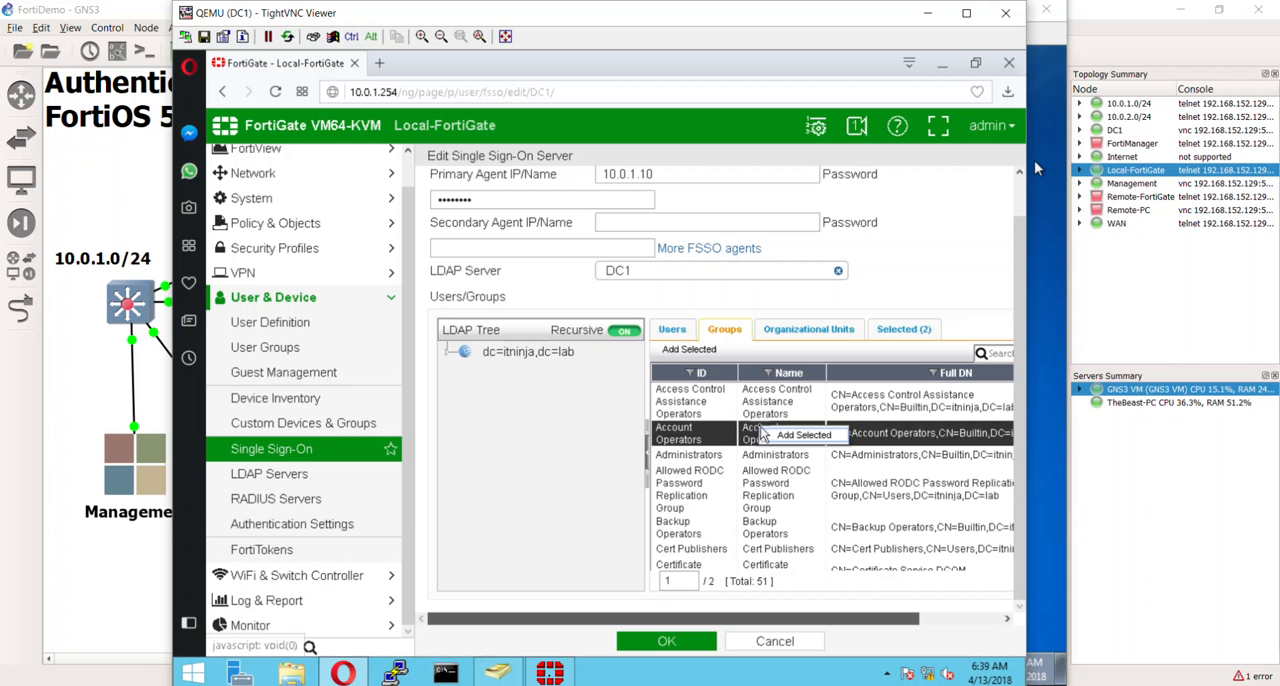
# - Add the Management LDAP group to the DC1 single sign-on server and review the selected groups
pyautogui.click(692, 476)
pyautogui.scroll(1, 693, 488)
pyautogui.scroll(-3, 693, 488)
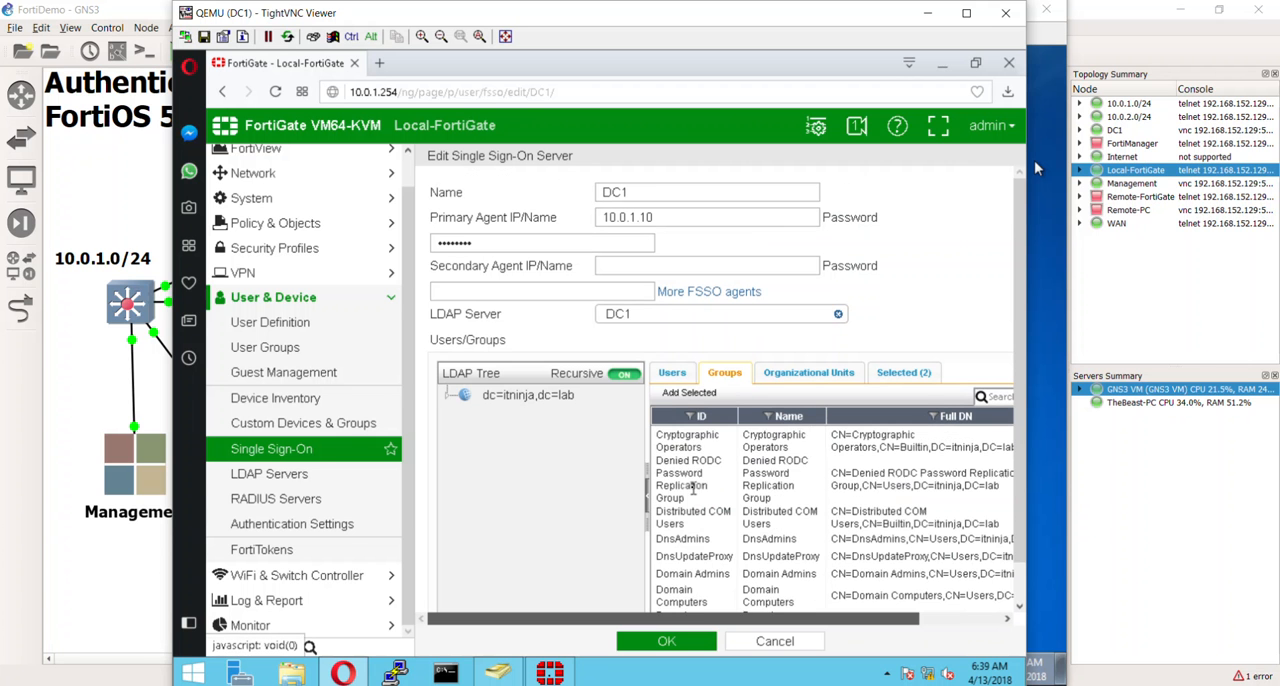
pyautogui.scroll(-2, 693, 488)
pyautogui.scroll(-5, 693, 488)
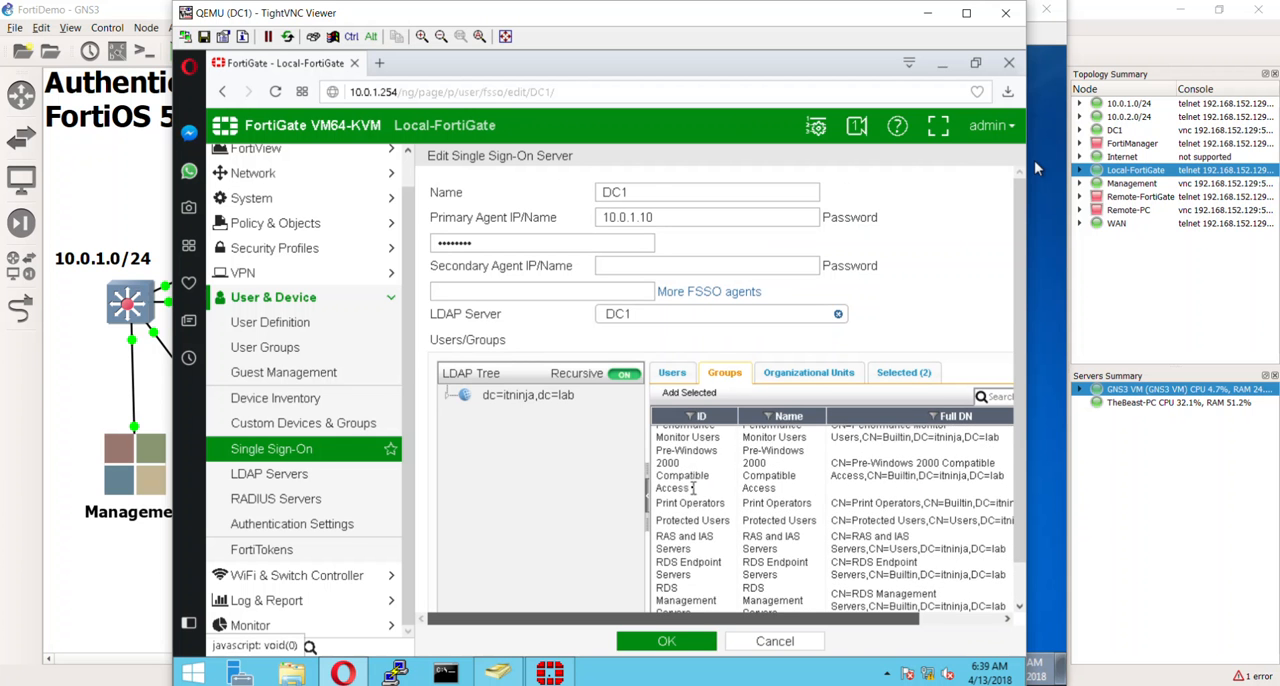
pyautogui.scroll(-3, 693, 488)
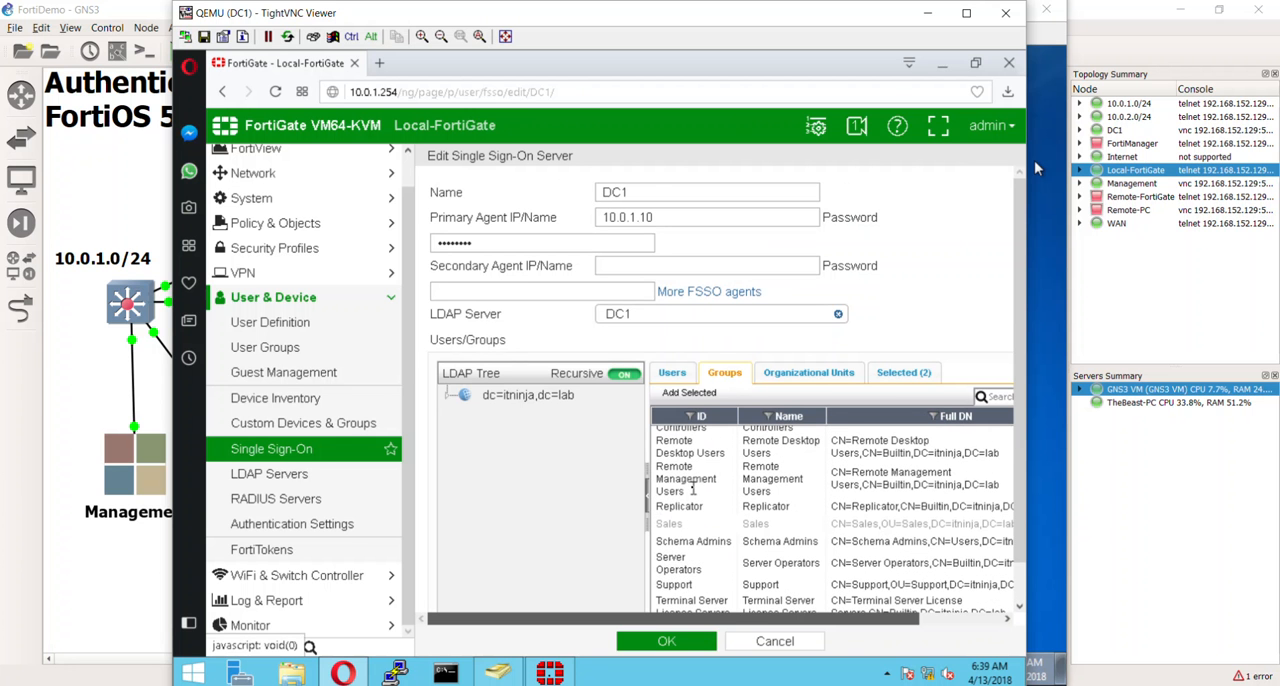
pyautogui.scroll(3, 693, 488)
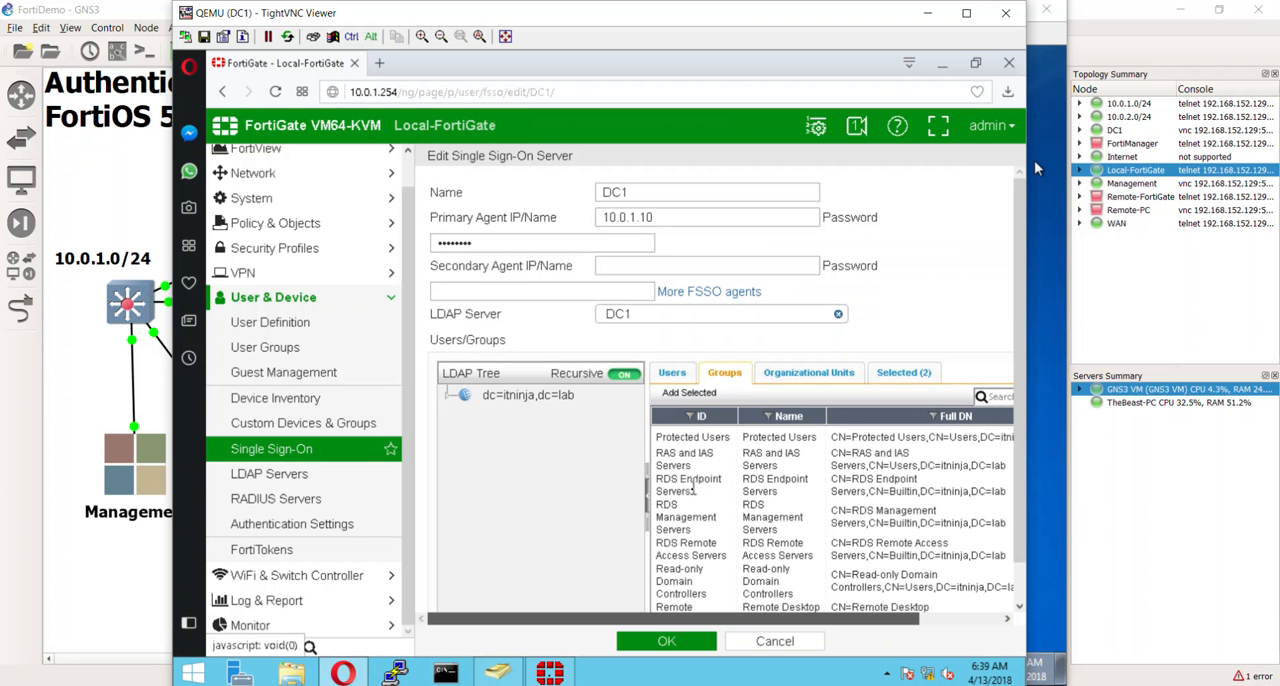
pyautogui.click(706, 519)
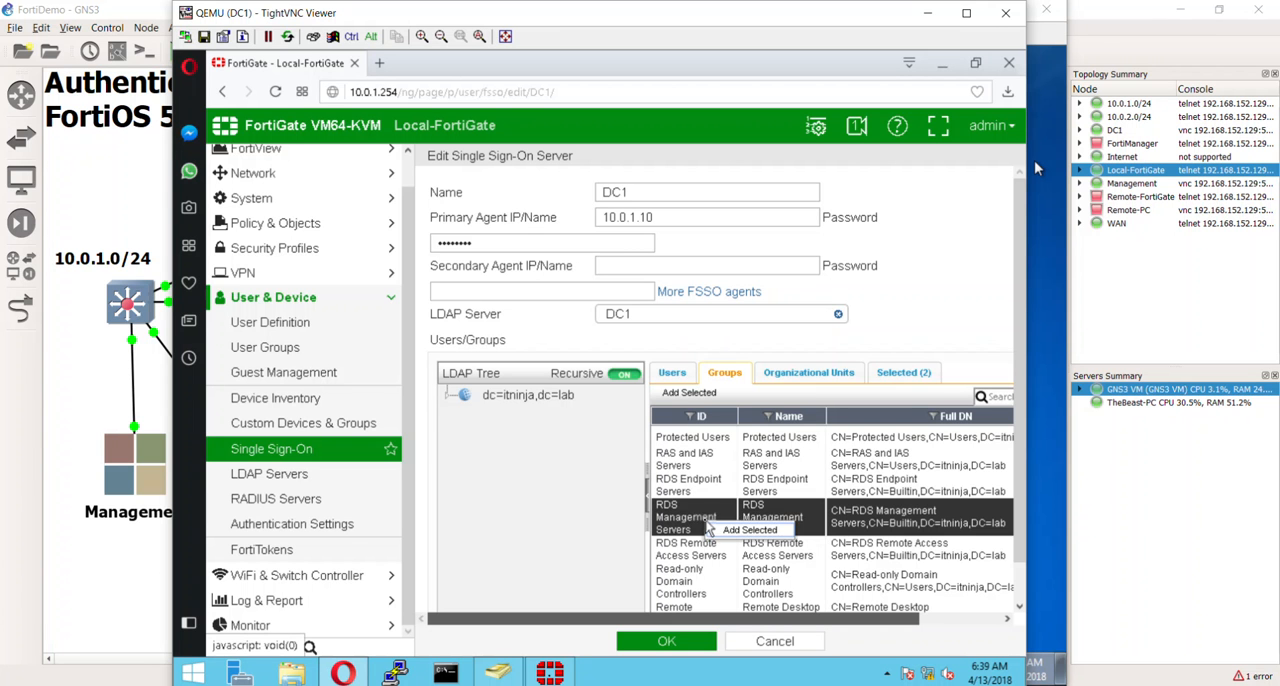
pyautogui.rightClick(693, 526)
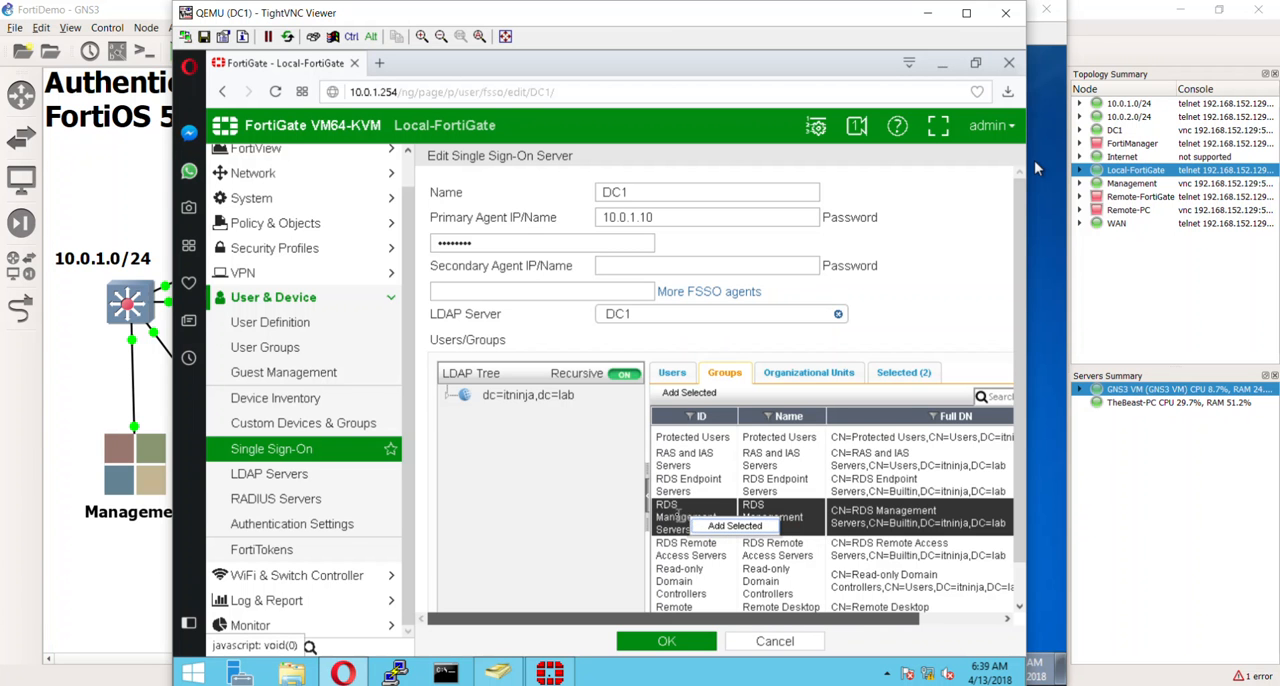
pyautogui.rightClick(668, 524)
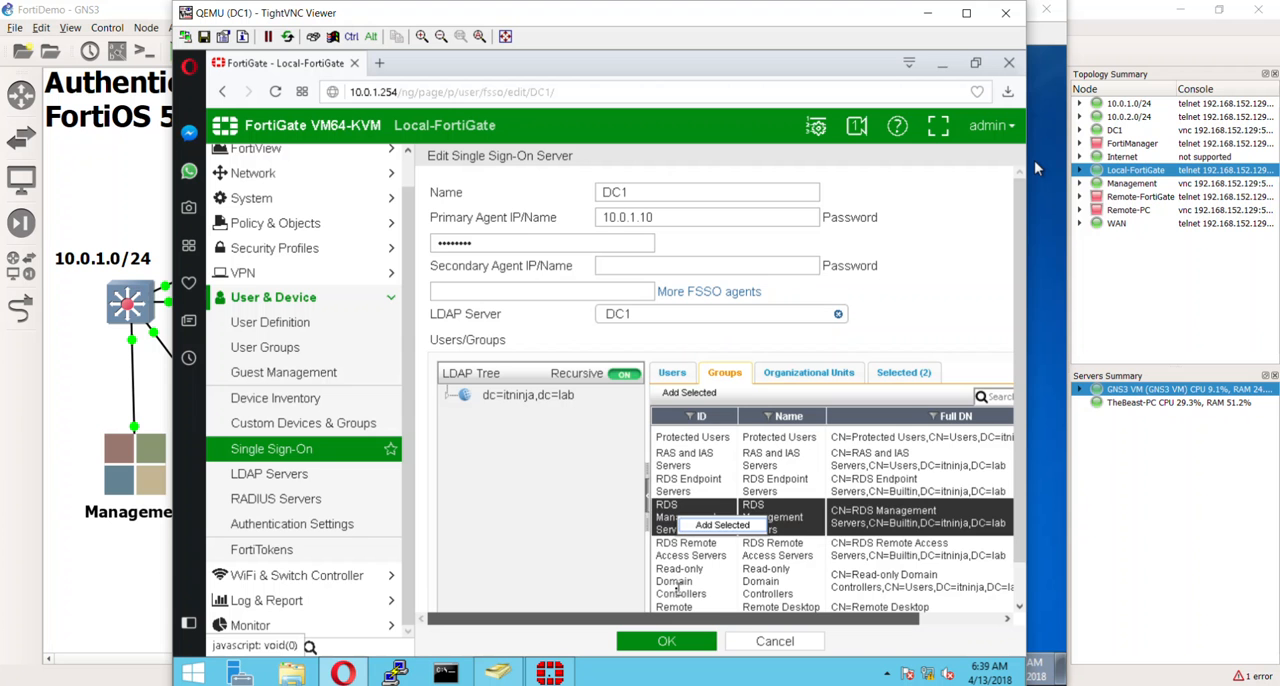
pyautogui.scroll(5, 676, 590)
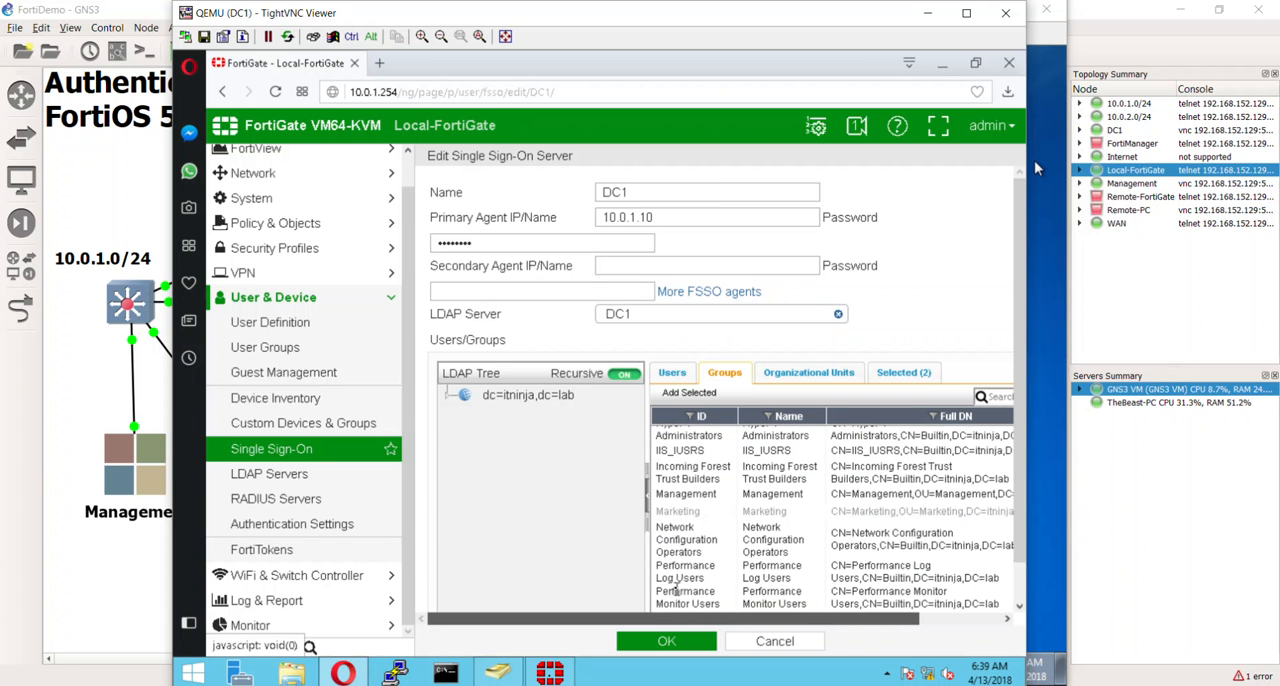
pyautogui.rightClick(694, 495)
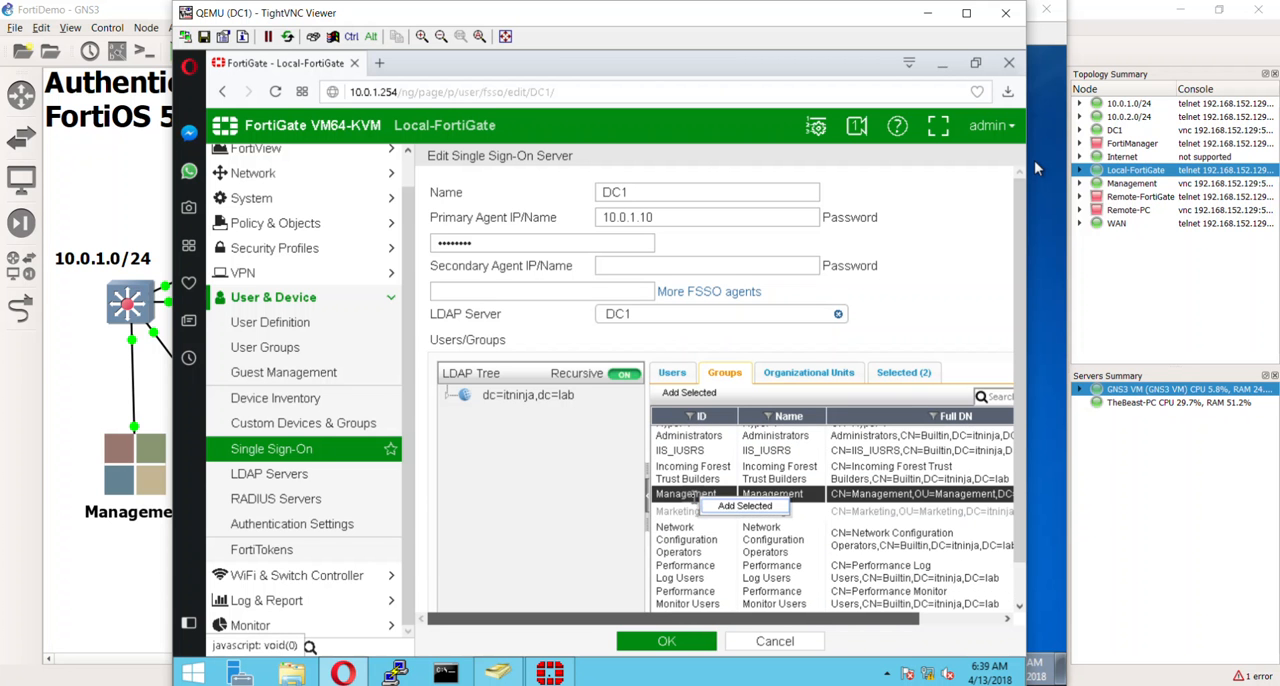
pyautogui.click(716, 508)
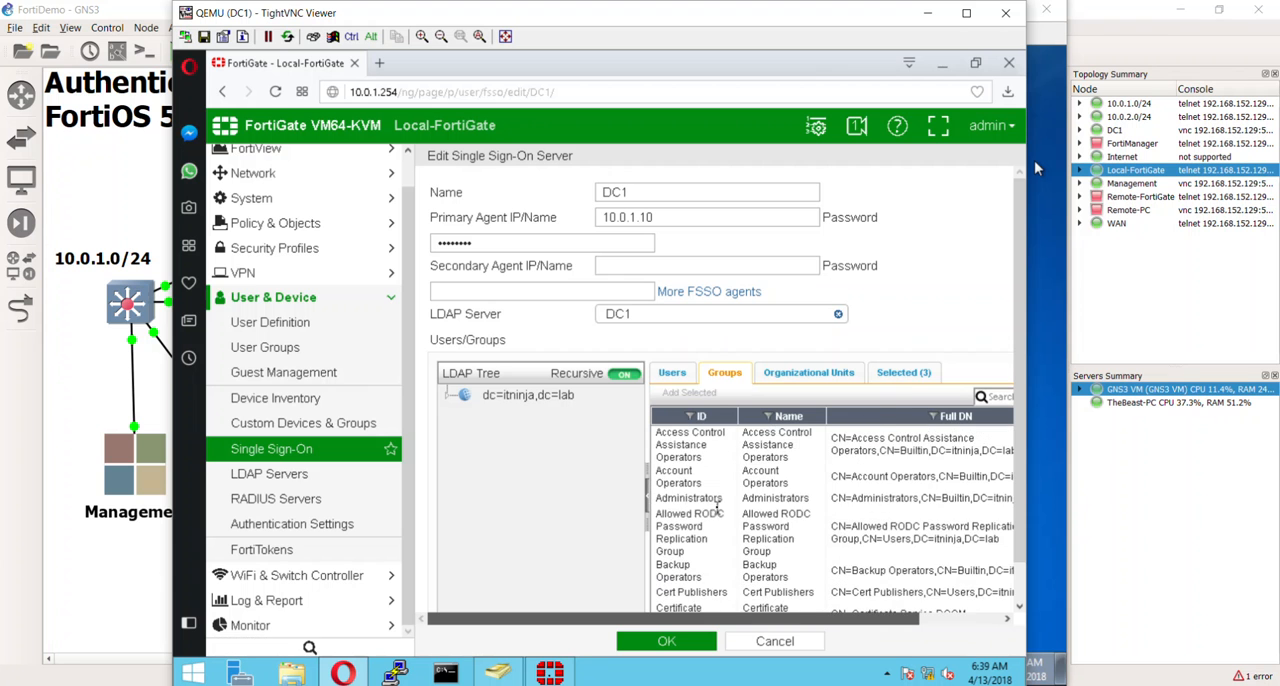
pyautogui.click(908, 373)
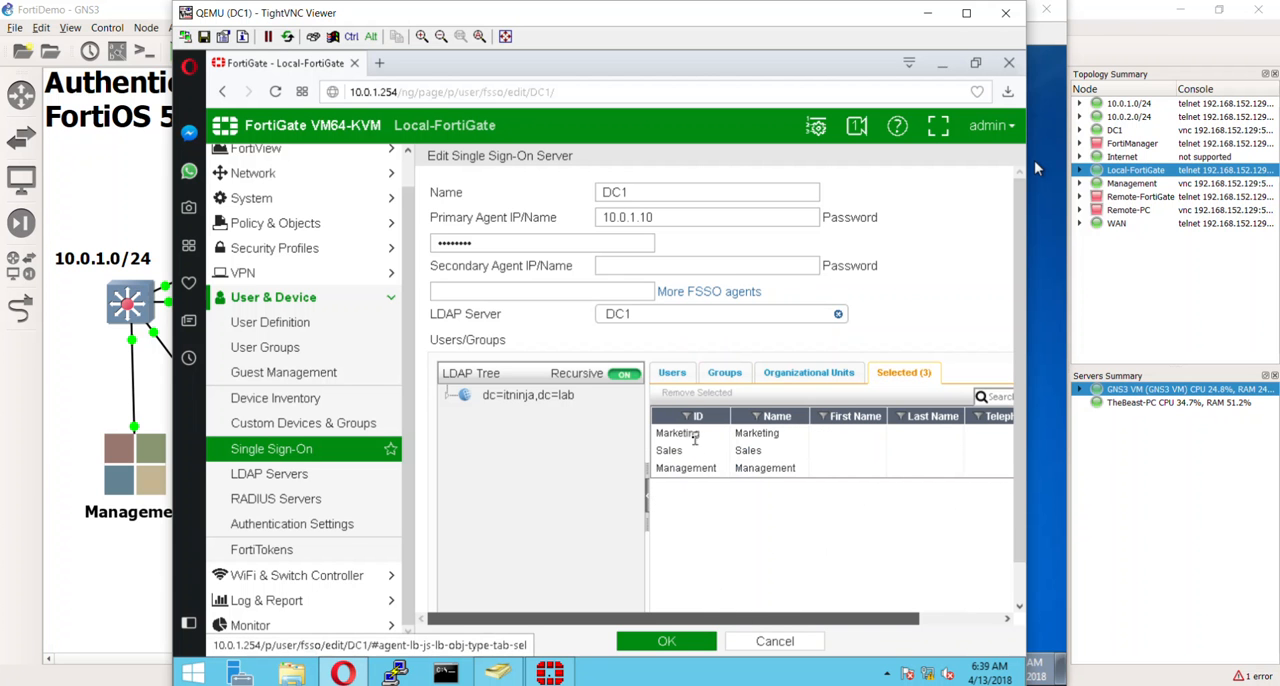
# - Add the Support LDAP group to the selected groups and save the DC1 single sign-on server
pyautogui.click(728, 380)
pyautogui.scroll(-10, 760, 522)
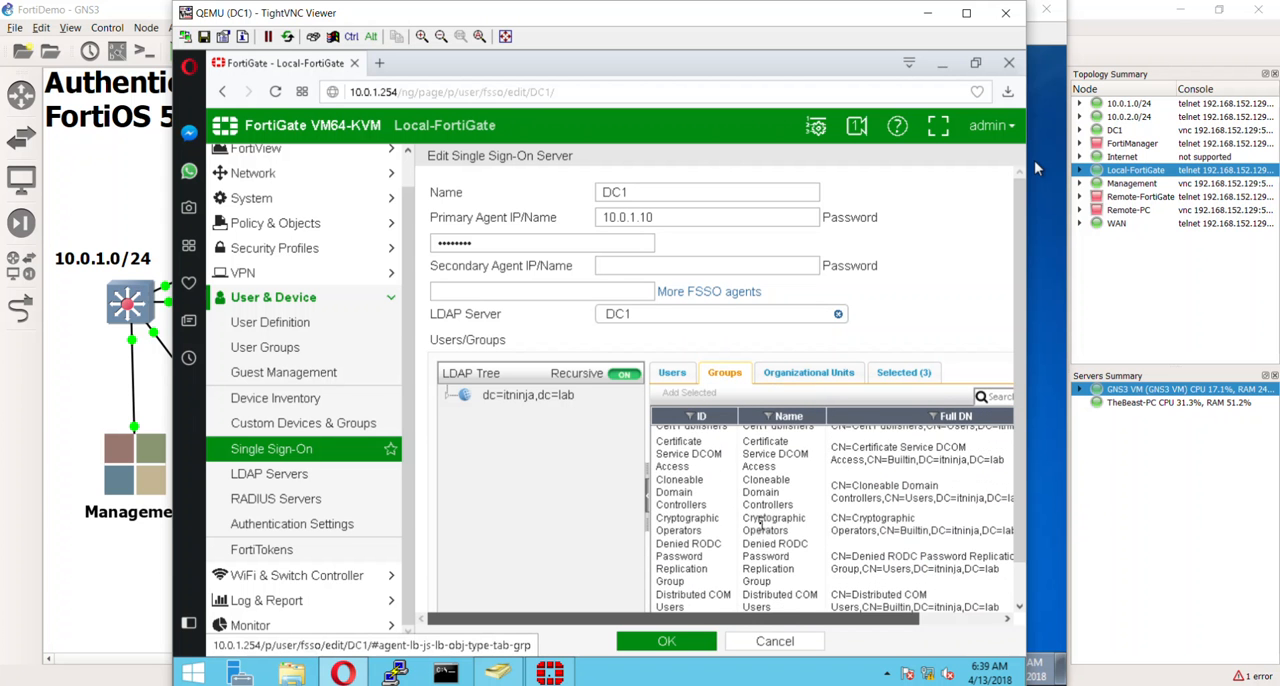
pyautogui.scroll(-3, 761, 522)
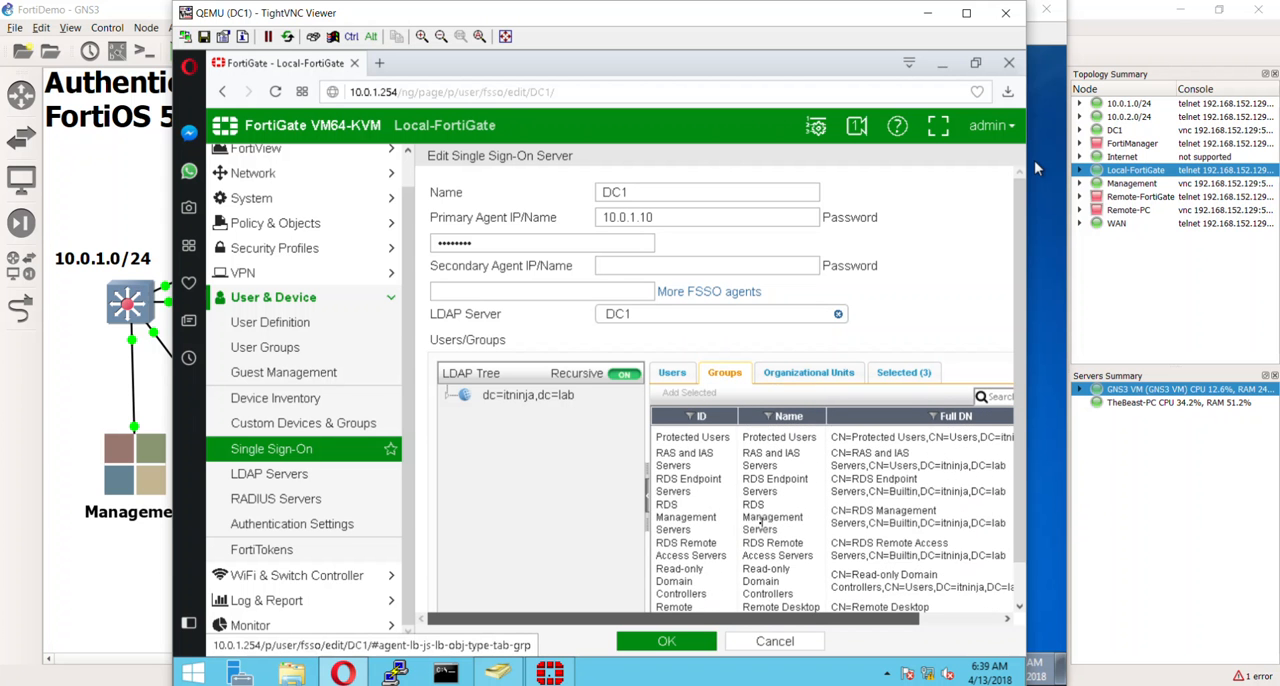
pyautogui.scroll(-3, 761, 522)
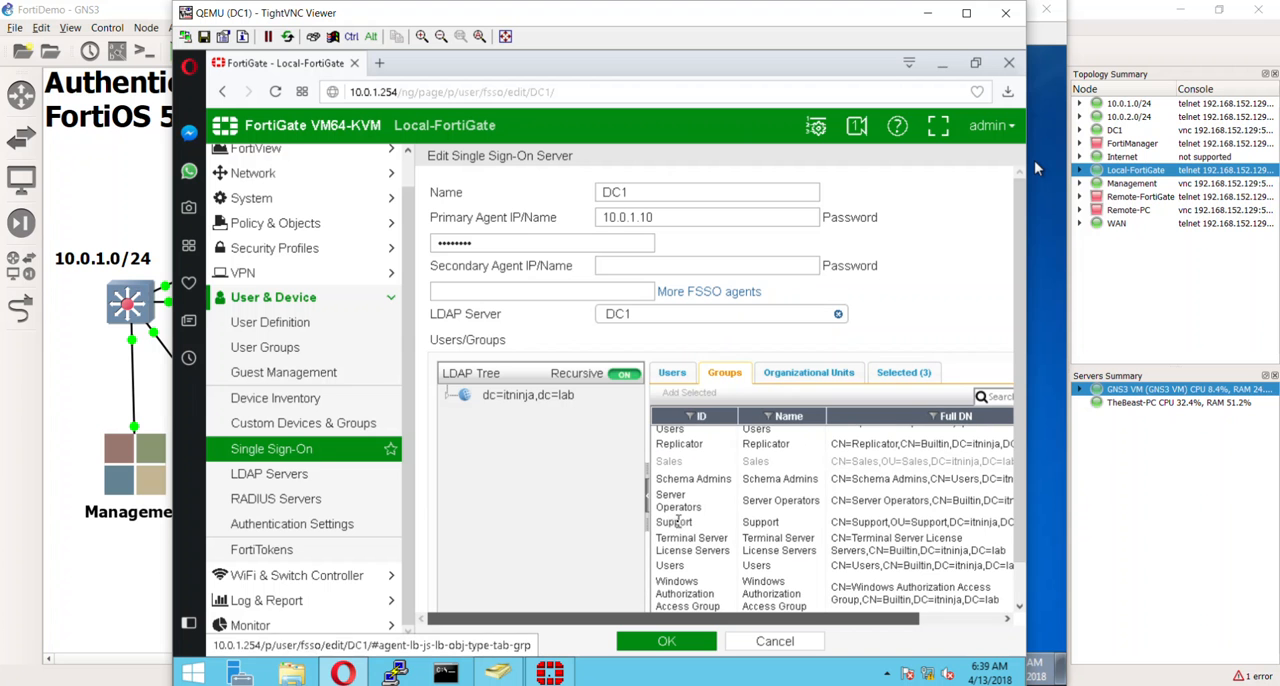
pyautogui.rightClick(676, 522)
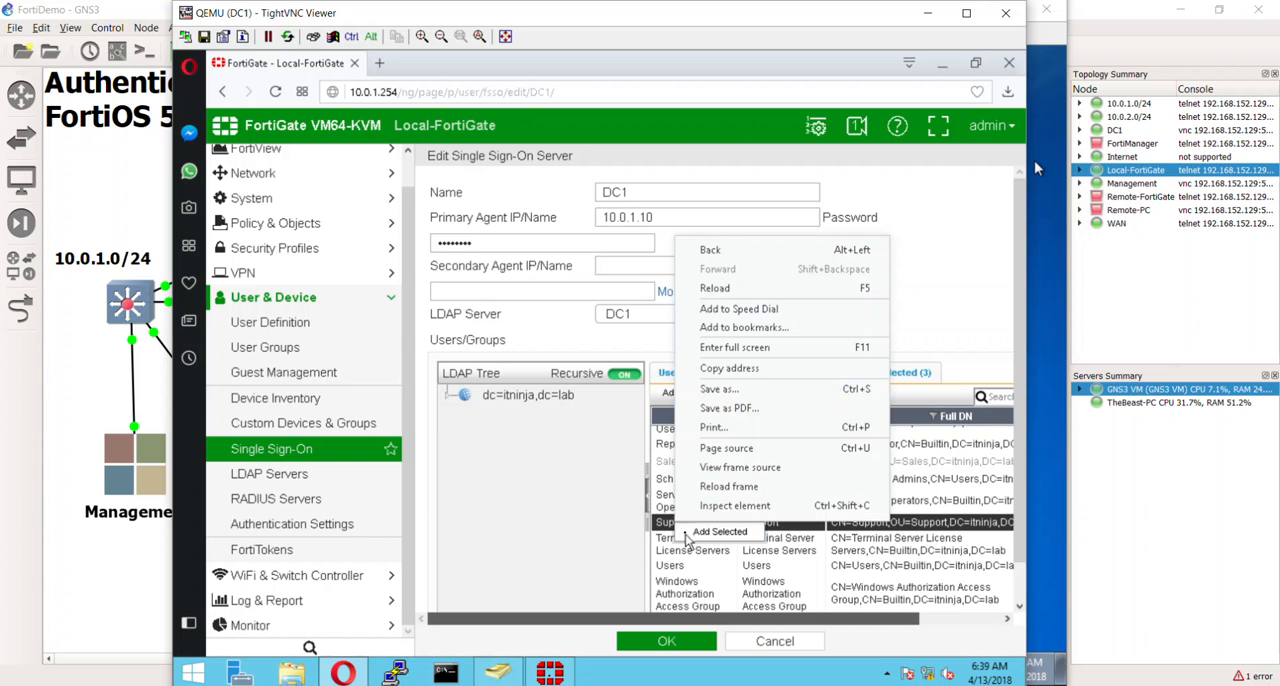
pyautogui.click(687, 534)
pyautogui.click(697, 535)
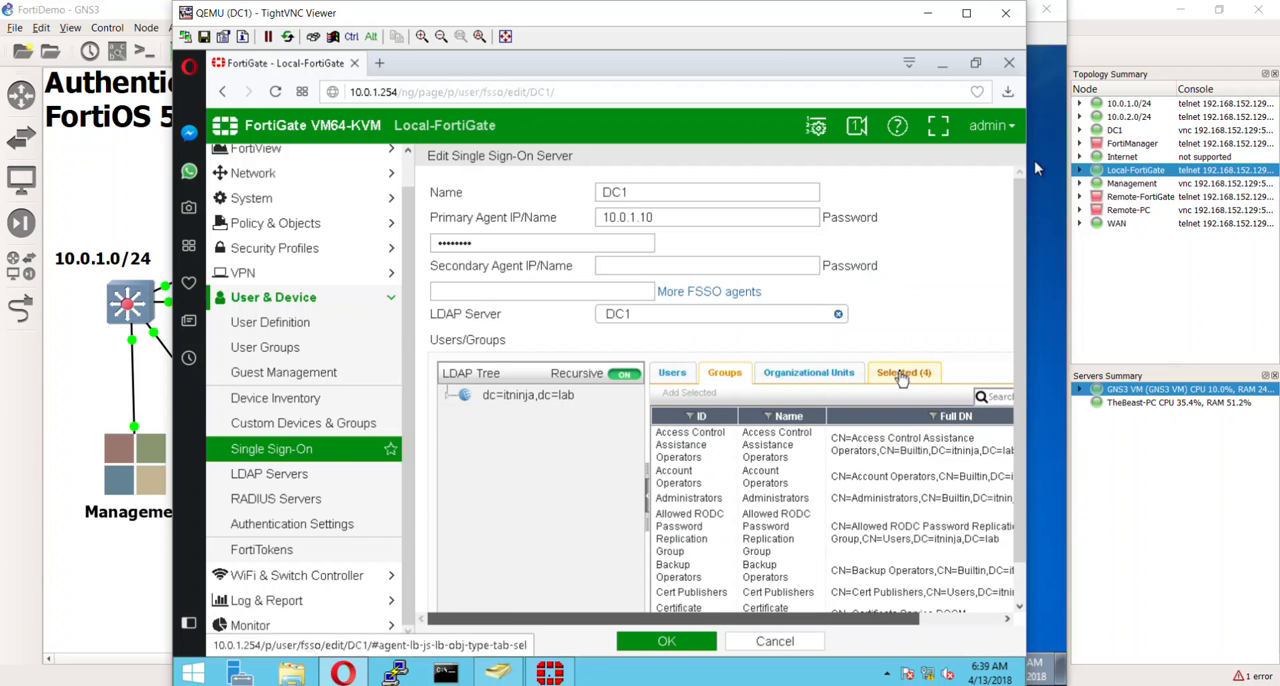
pyautogui.click(897, 372)
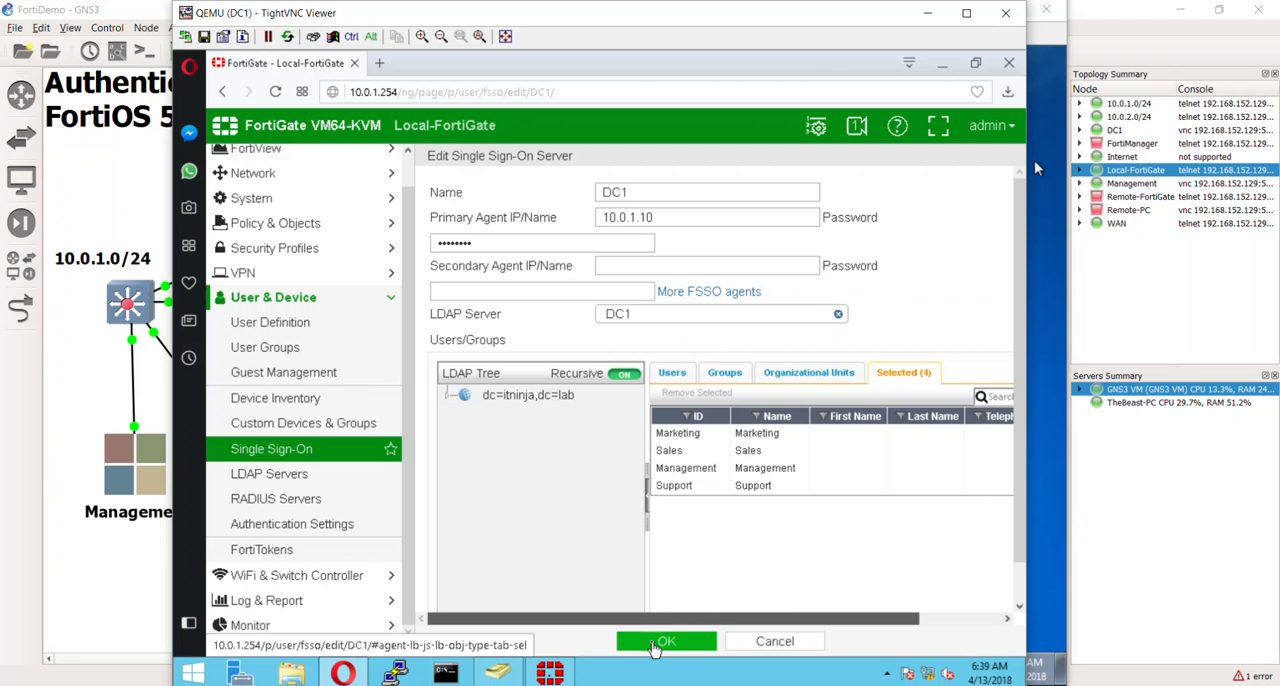
pyautogui.click(656, 644)
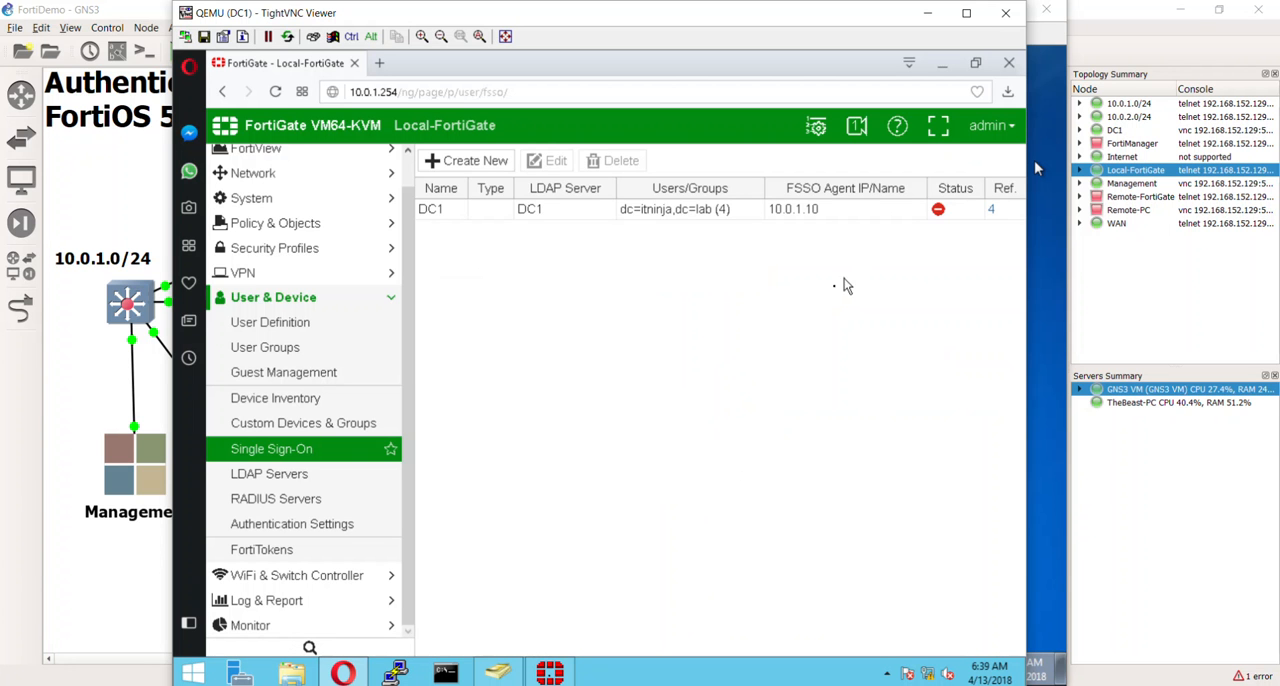
# - Check the DC1 connection status, then reopen the entry, re-enter the primary agent password, and try to save
pyautogui.moveTo(940, 222)
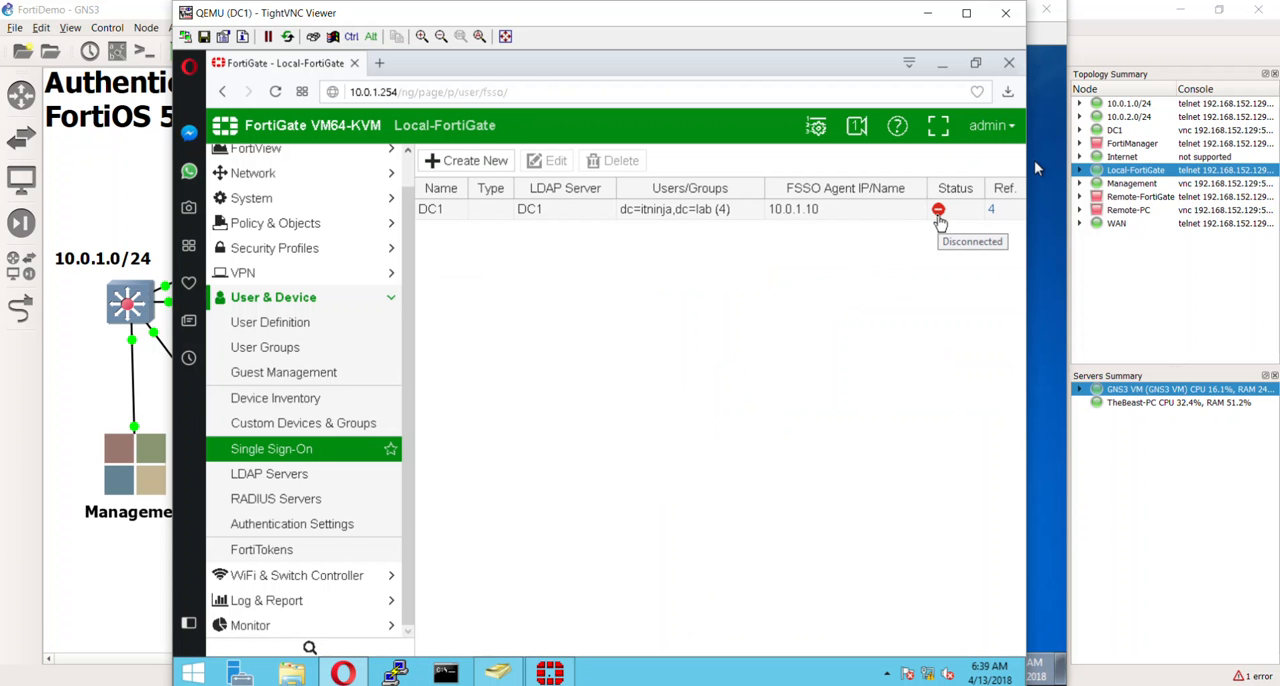
pyautogui.doubleClick(742, 215)
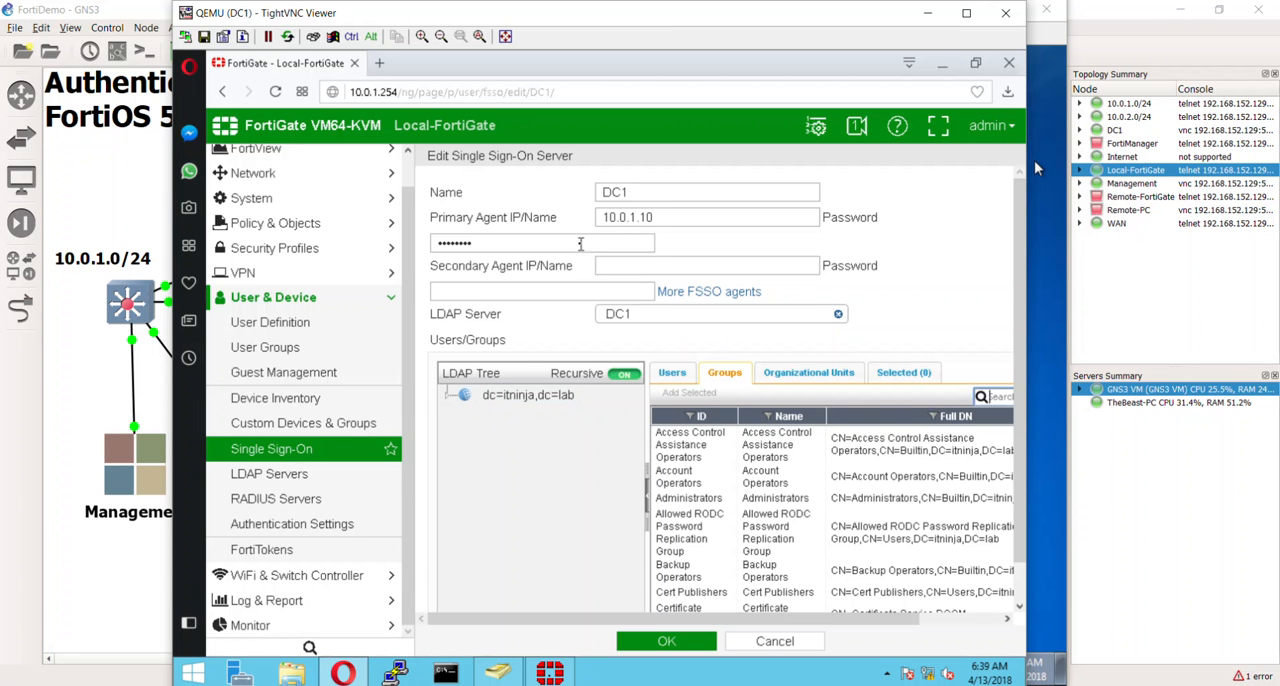
pyautogui.doubleClick(580, 243)
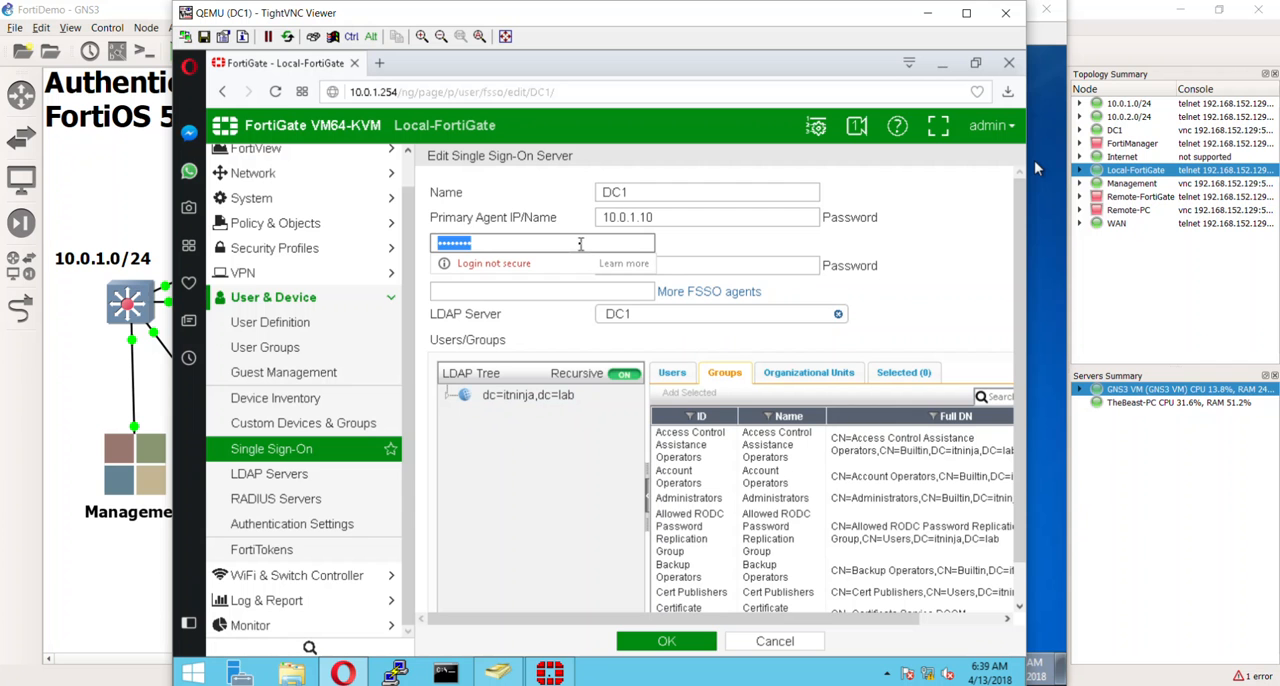
pyautogui.write('P')
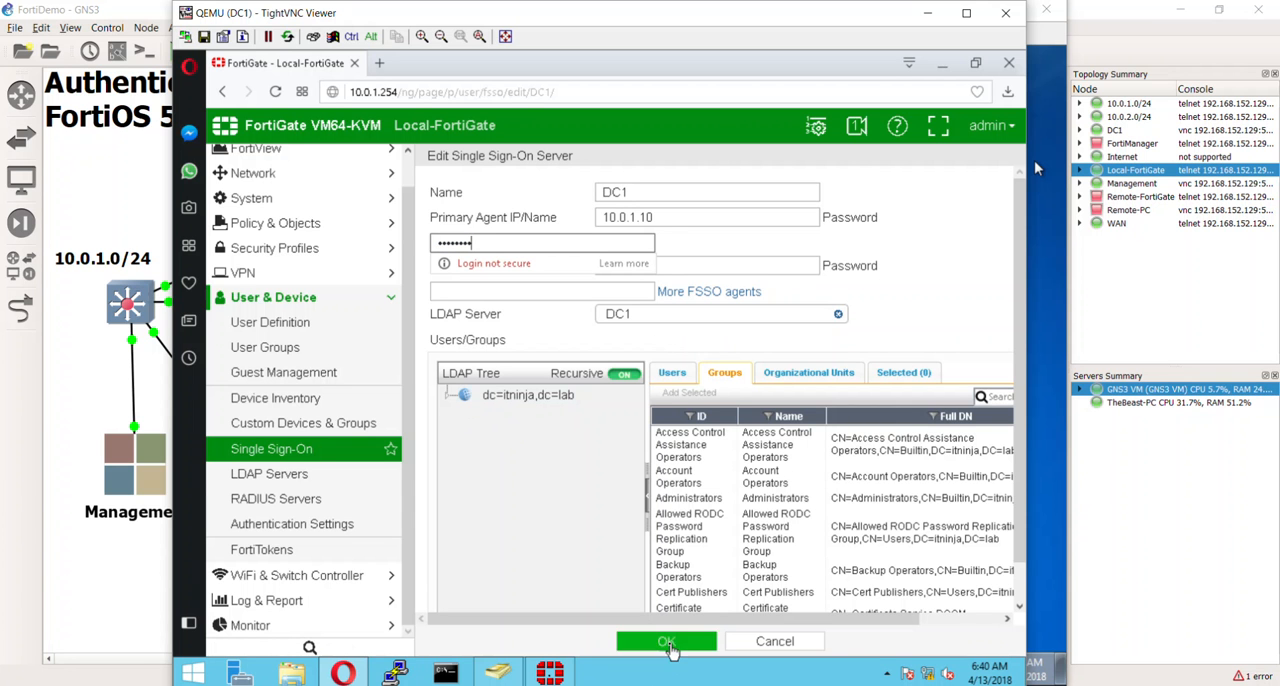
pyautogui.click(666, 641)
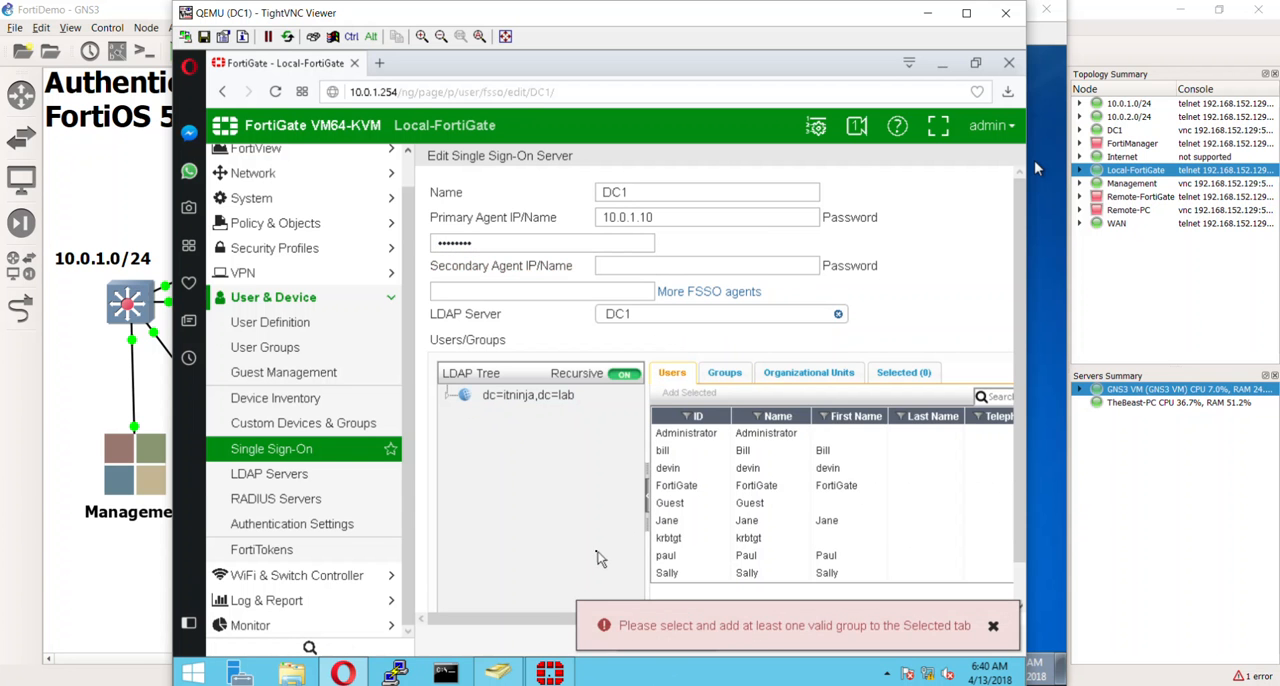
# - Check which groups are selected for the DC1 single sign-on server and dismiss the error notice
pyautogui.click(875, 385)
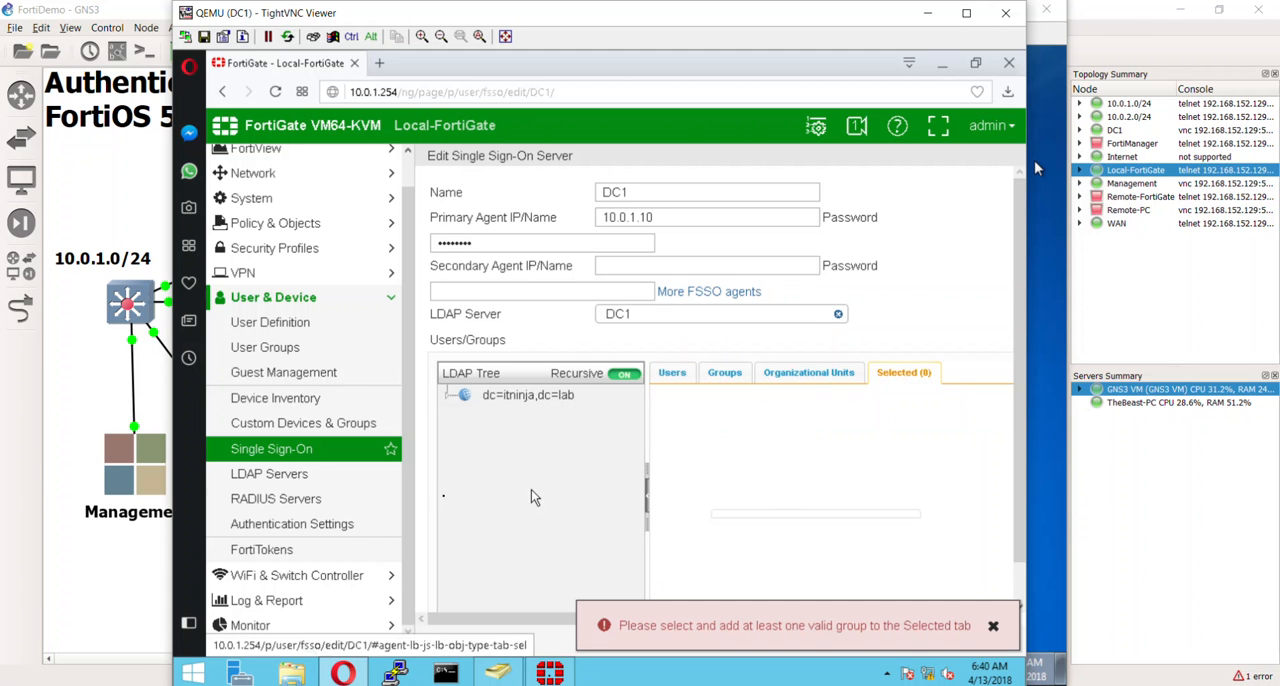
pyautogui.scroll(-1, 706, 516)
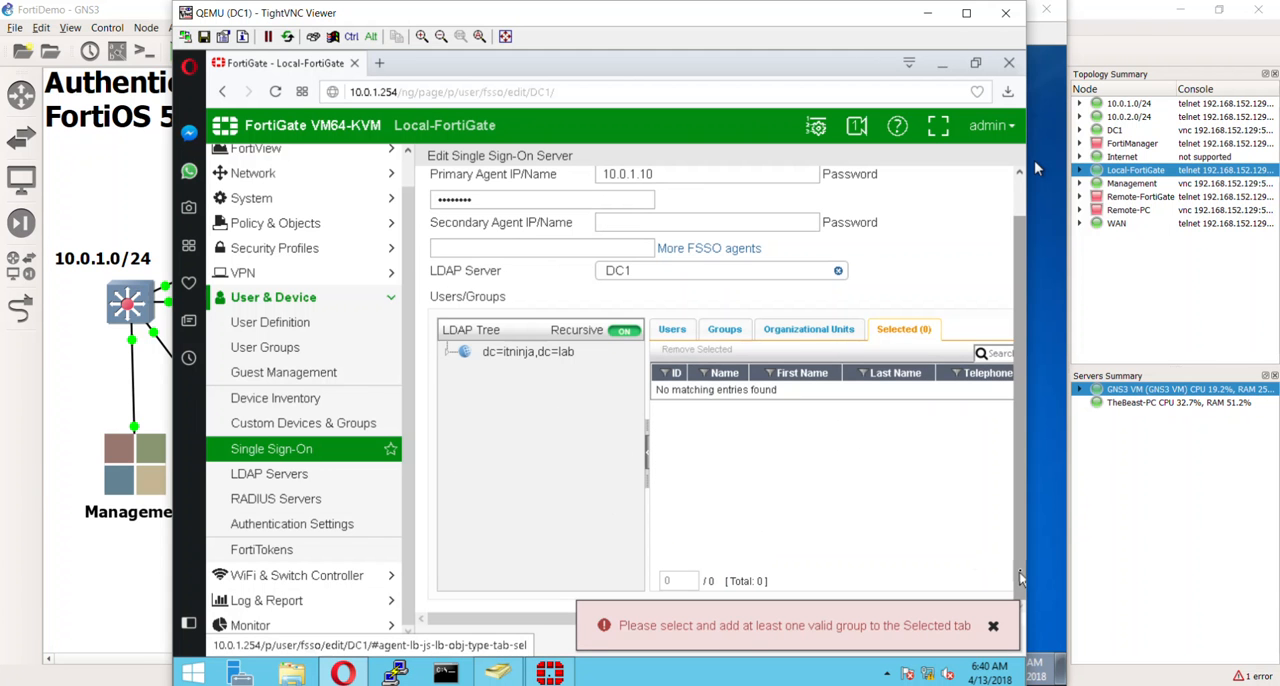
pyautogui.click(997, 628)
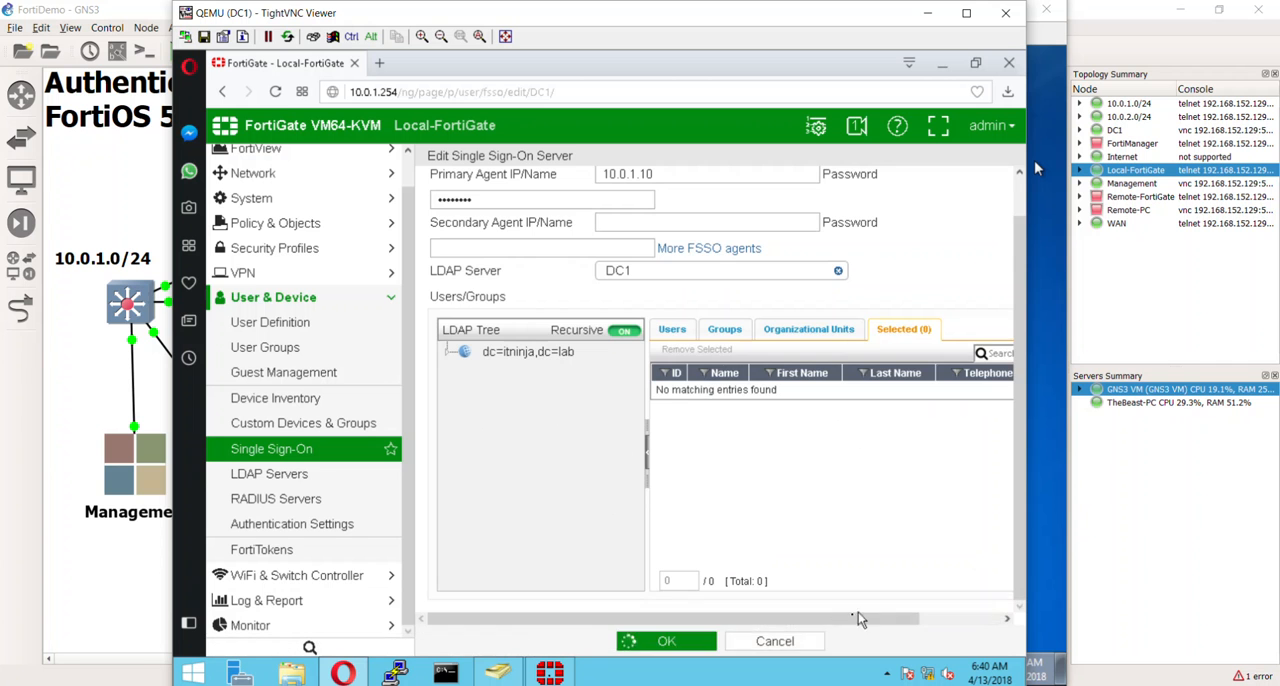
# - Discard the pending edit, then reopen the DC1 single sign-on server and add the Sales LDAP group to its selected groups
pyautogui.click(783, 646)
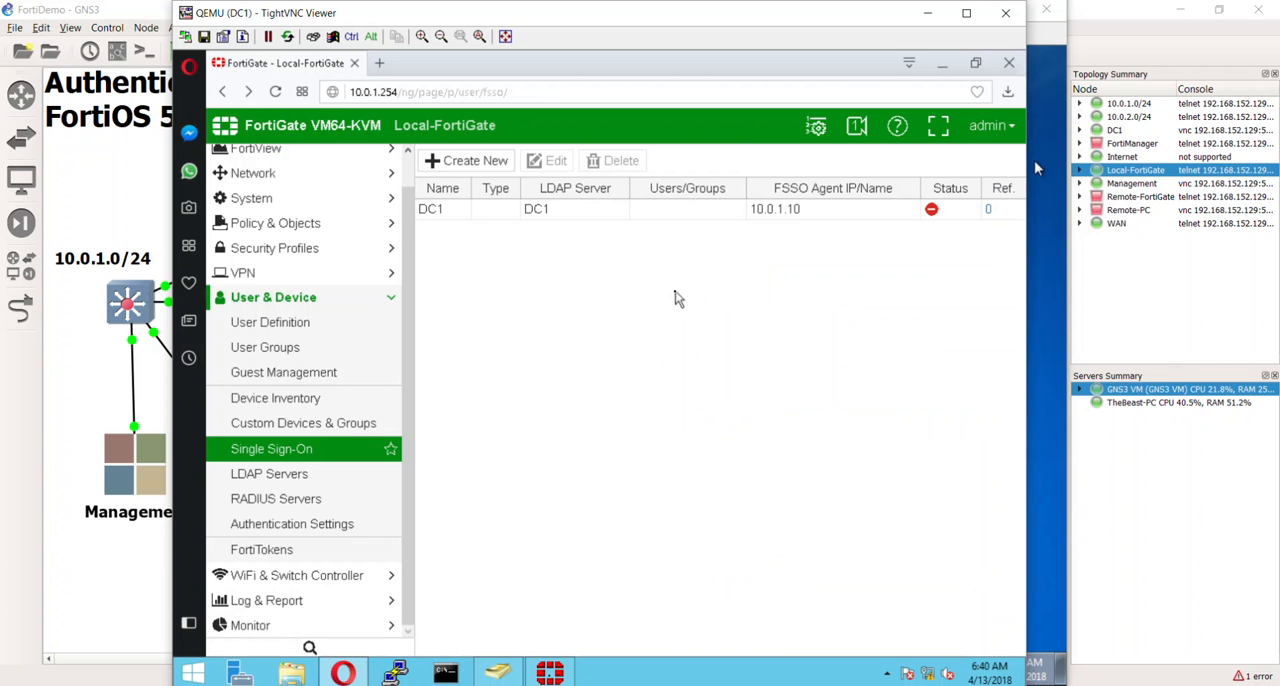
pyautogui.click(690, 212)
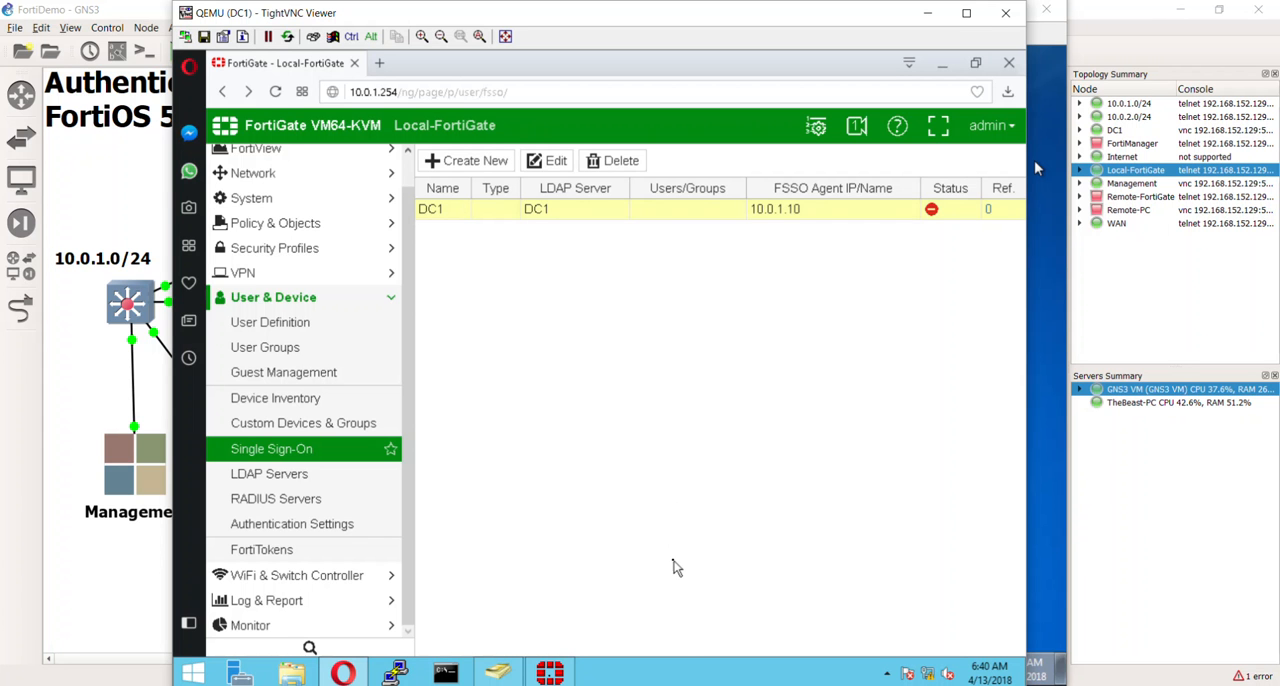
pyautogui.doubleClick(718, 212)
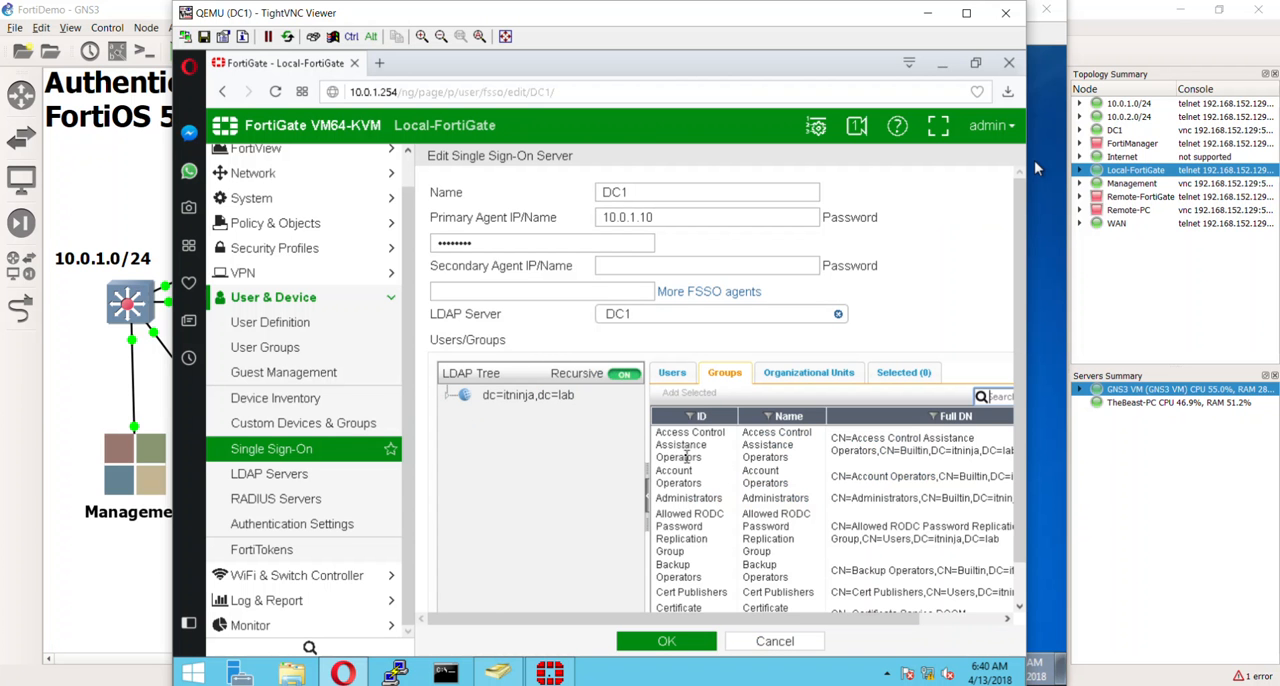
pyautogui.scroll(-5, 686, 457)
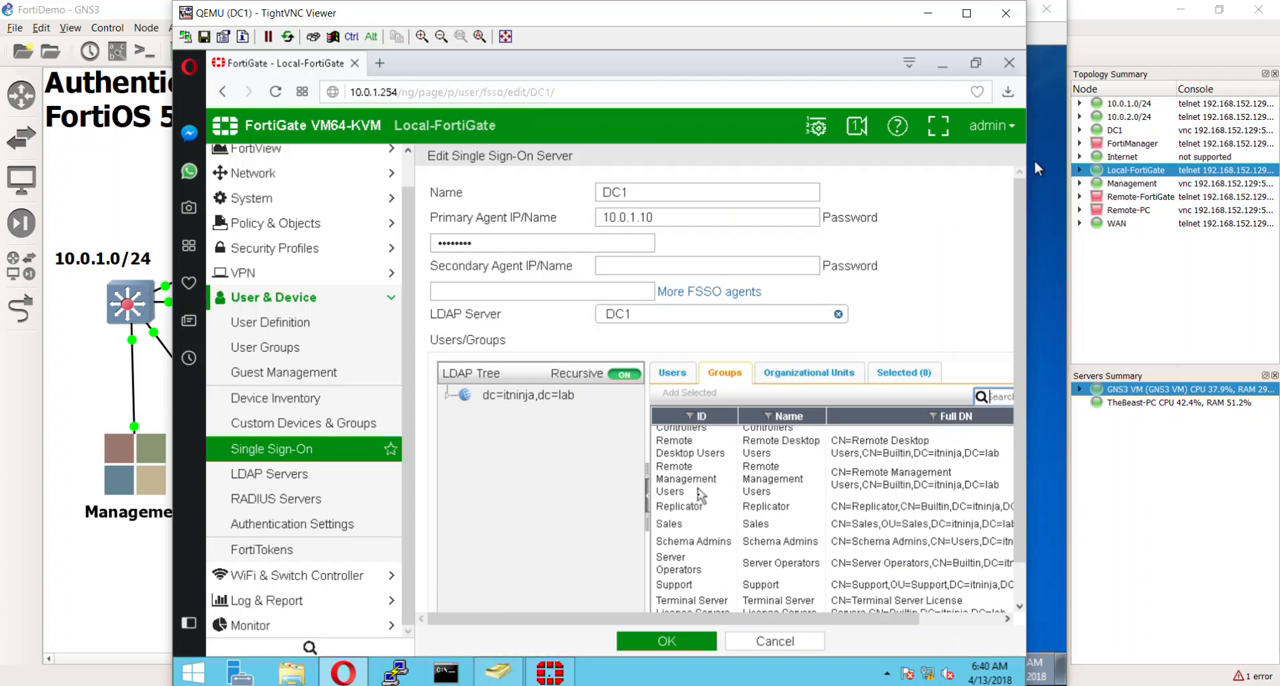
pyautogui.rightClick(706, 525)
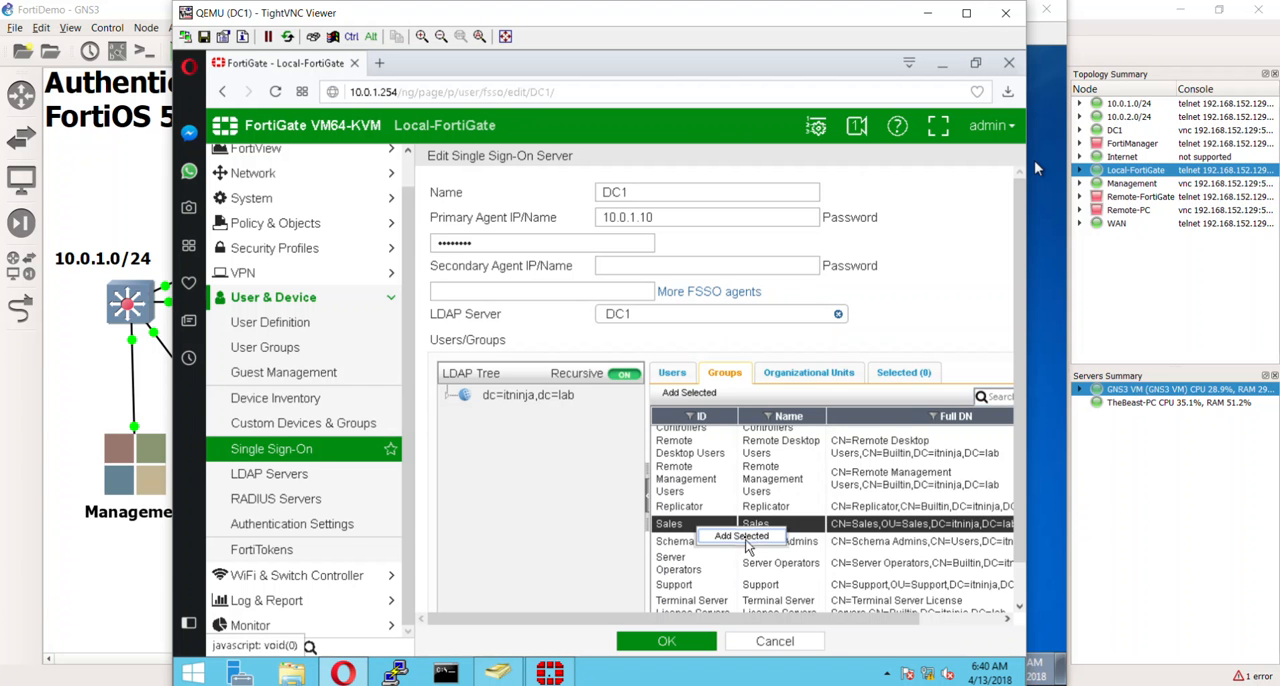
pyautogui.click(742, 537)
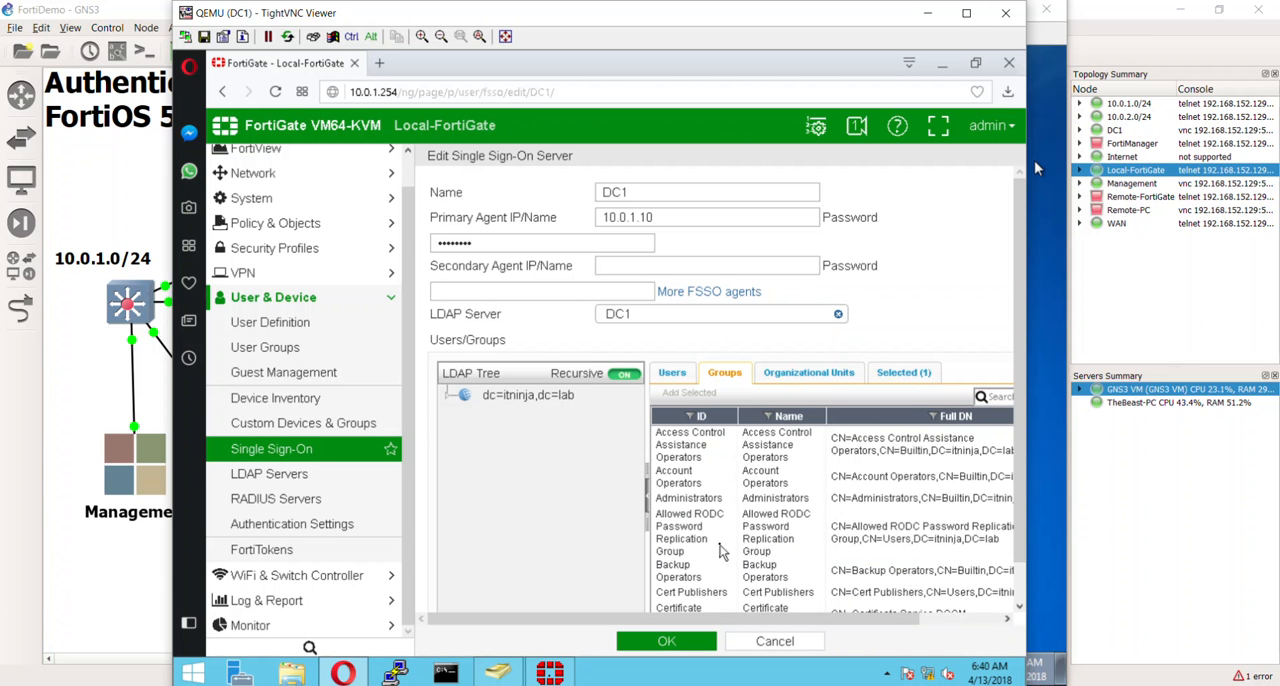
# - Look through the DC1 server's LDAP group list for further groups, including the Management, Marketing and Support entries
pyautogui.scroll(-8, 722, 550)
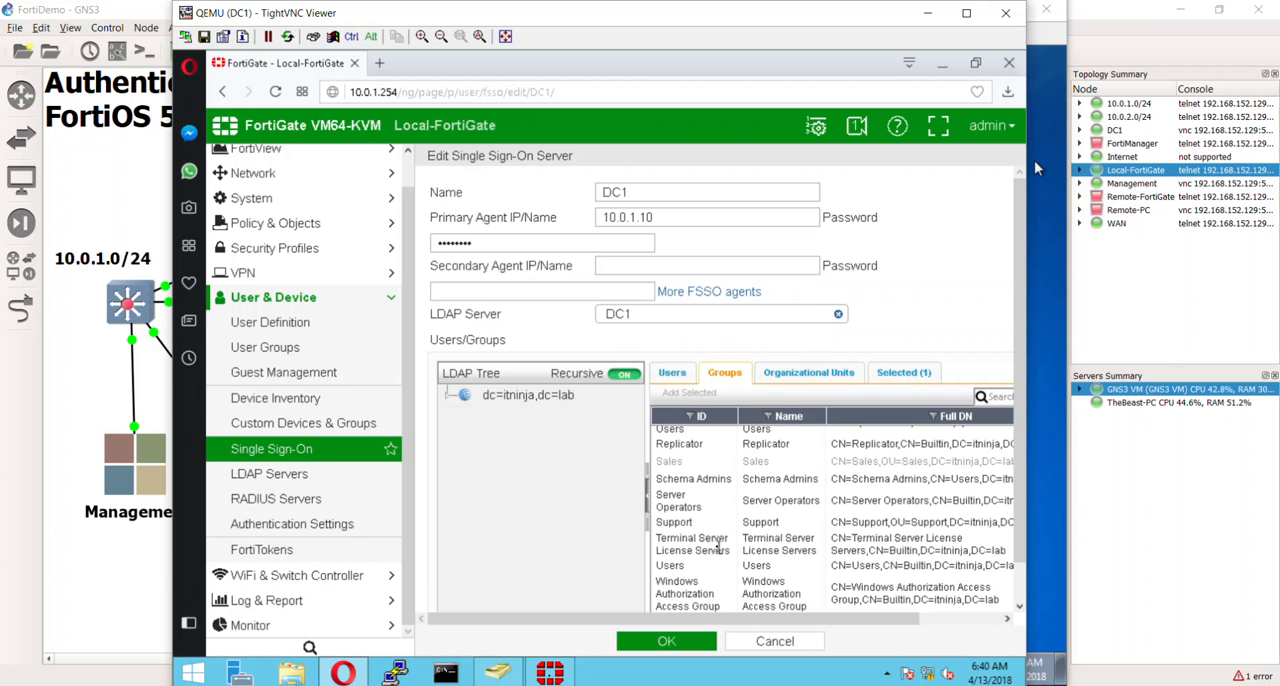
pyautogui.scroll(2, 708, 497)
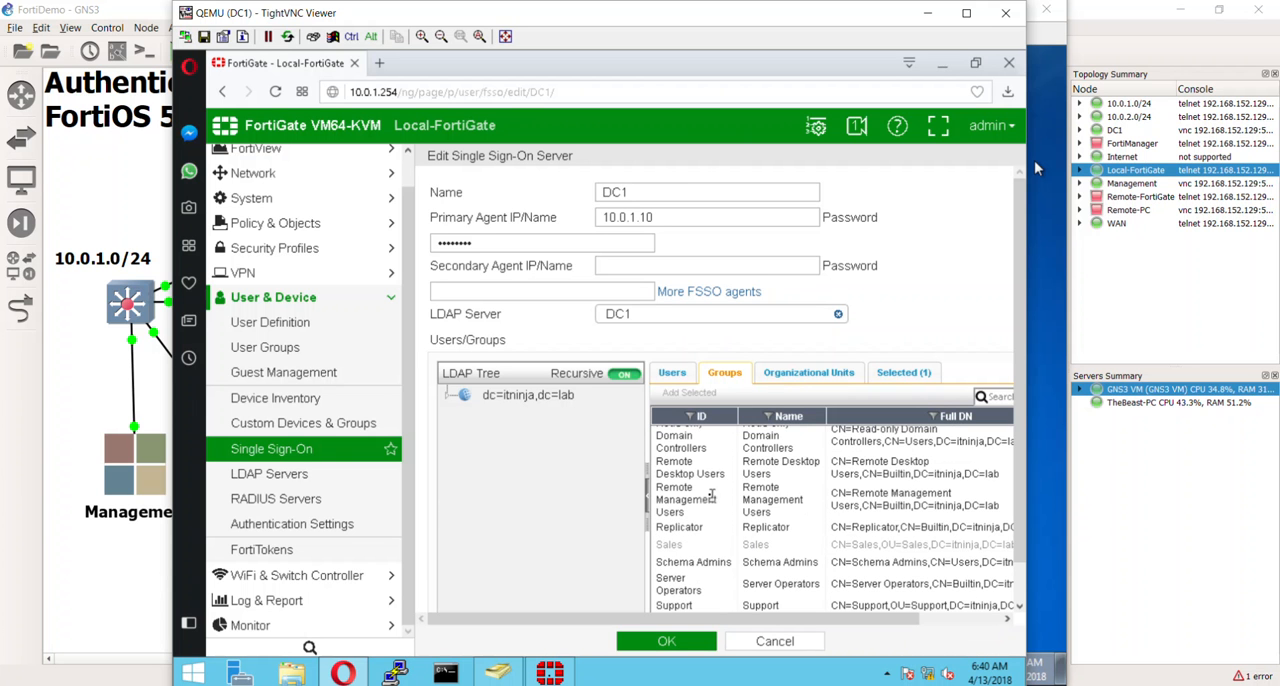
pyautogui.scroll(5, 712, 524)
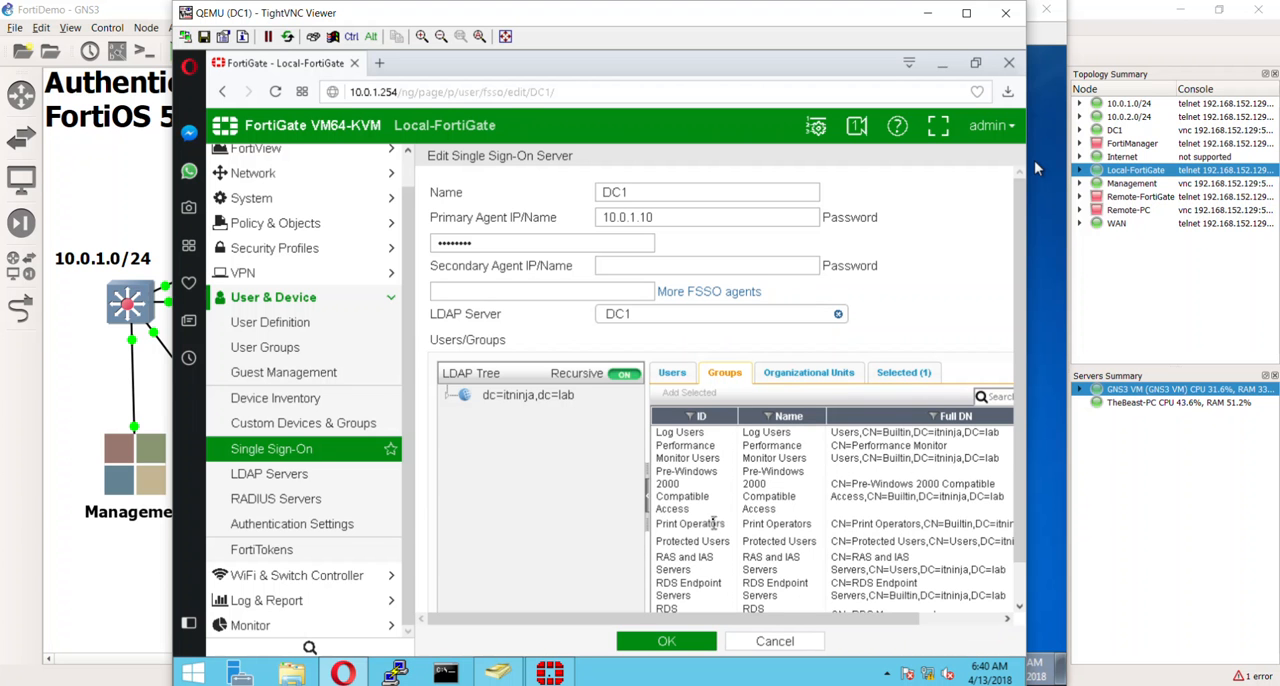
pyautogui.scroll(4, 726, 466)
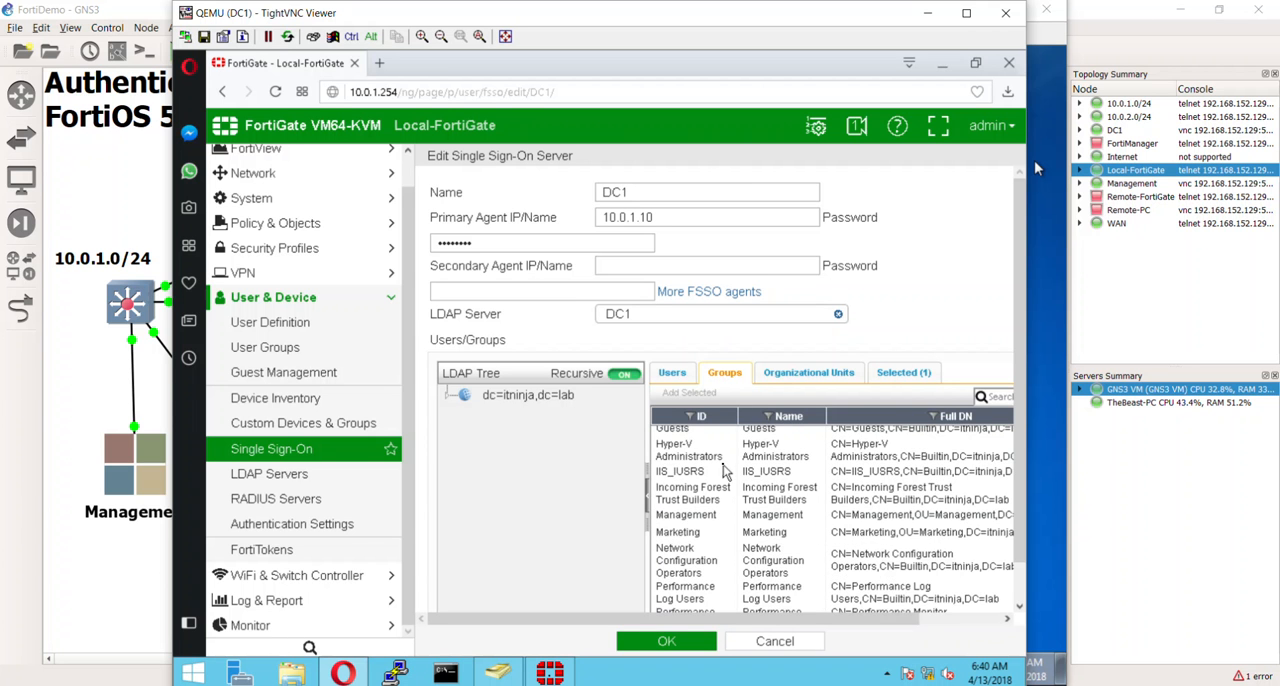
pyautogui.scroll(2, 720, 470)
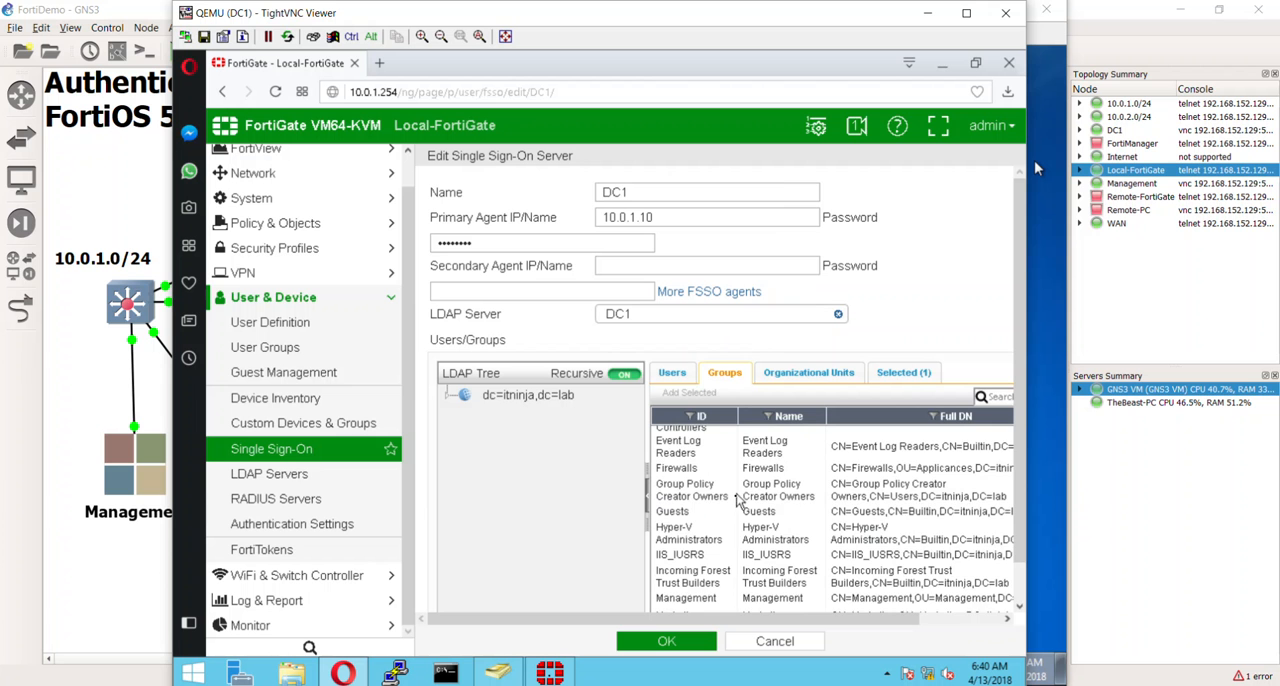
pyautogui.scroll(4, 718, 474)
pyautogui.scroll(4, 712, 480)
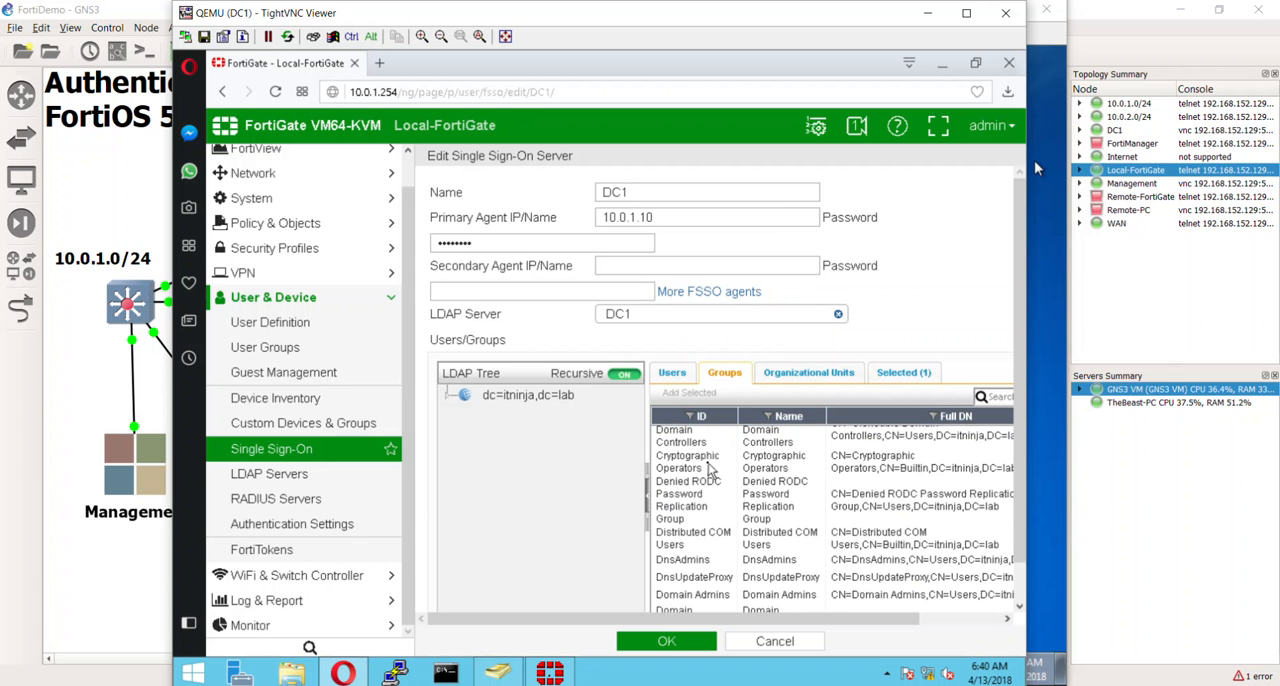
pyautogui.scroll(5, 710, 470)
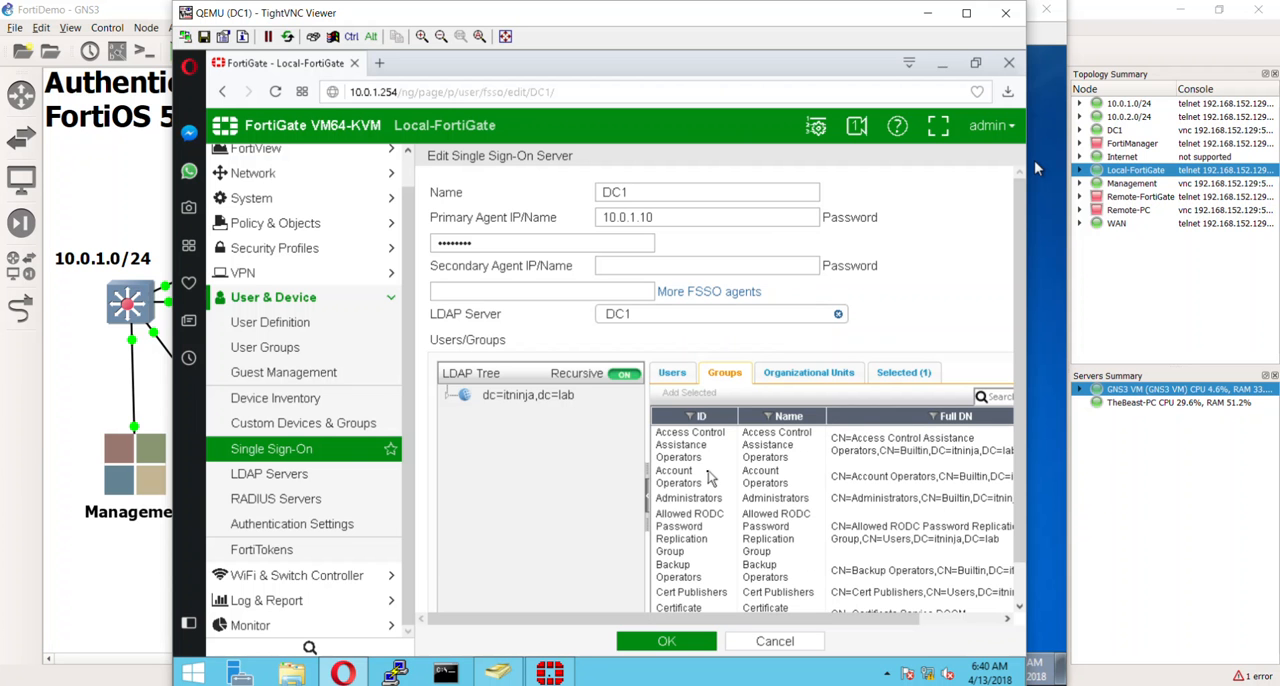
pyautogui.scroll(-20, 737, 520)
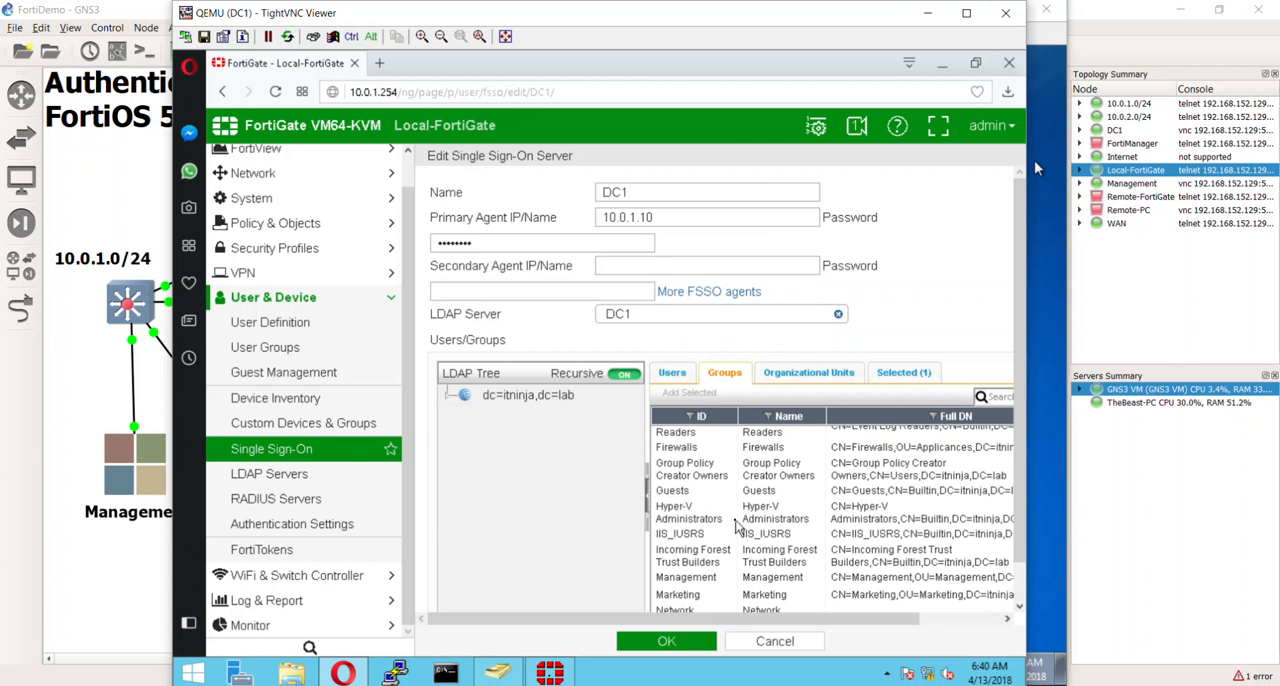
pyautogui.scroll(-1, 737, 527)
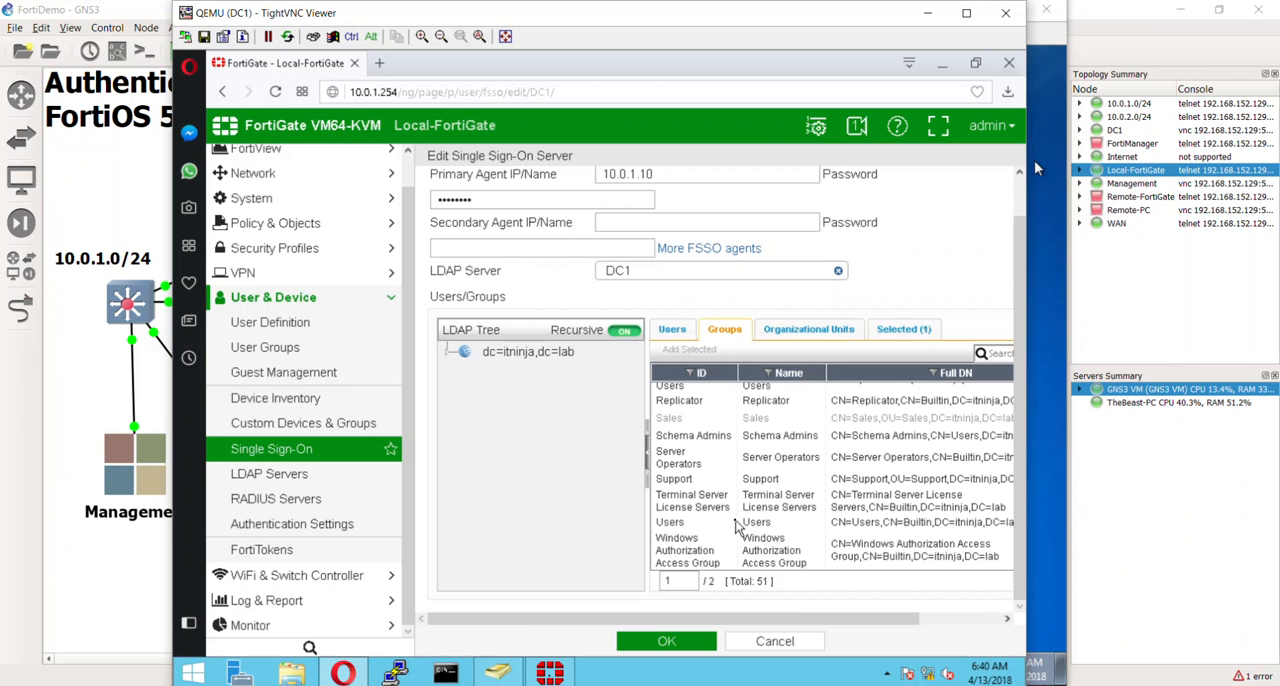
# - Check the selected groups of the DC1 single sign-on server and save the entry
pyautogui.click(922, 334)
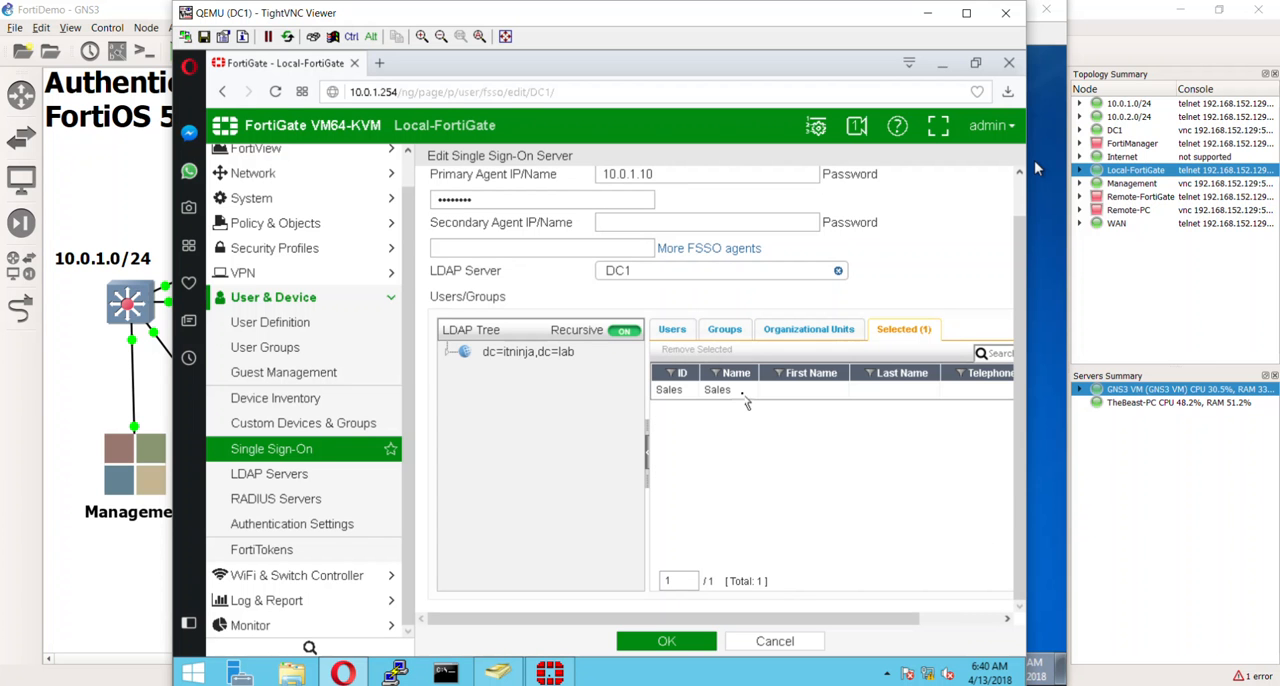
pyautogui.click(677, 641)
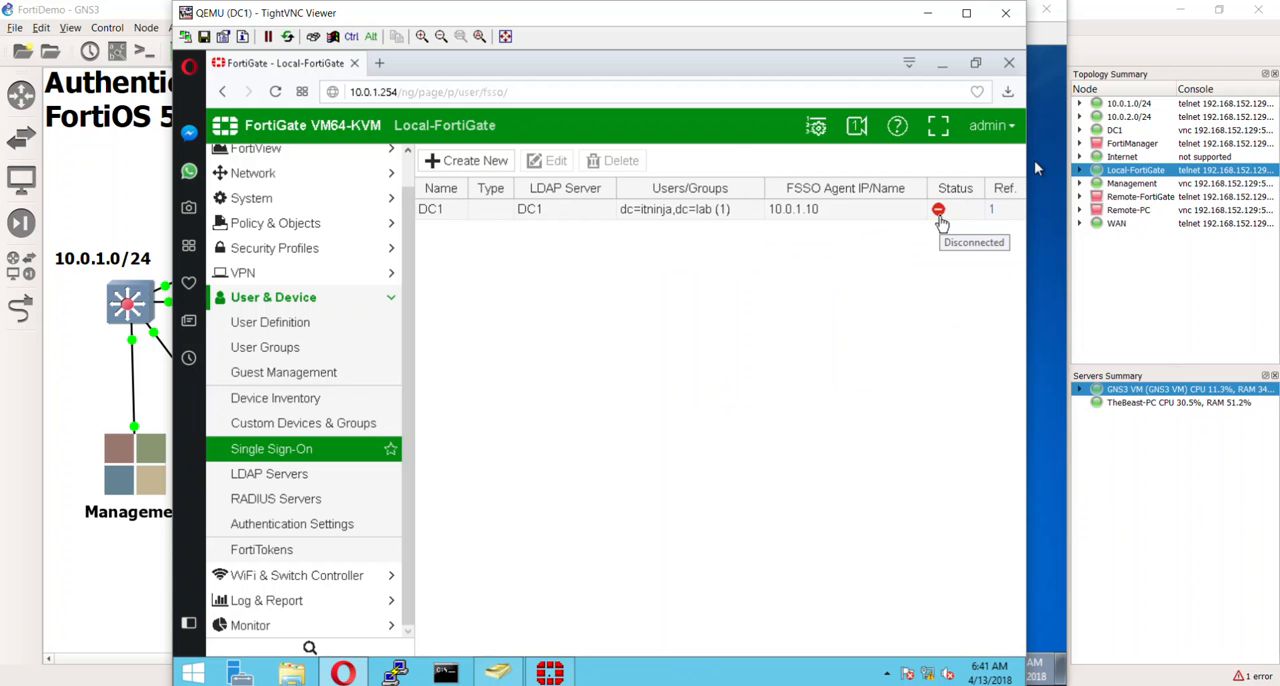
# - Switch to the Fortinet Single Sign On Agent Configuration, re-enter the FortiGate authentication password, and apply it
pyautogui.click(549, 672)
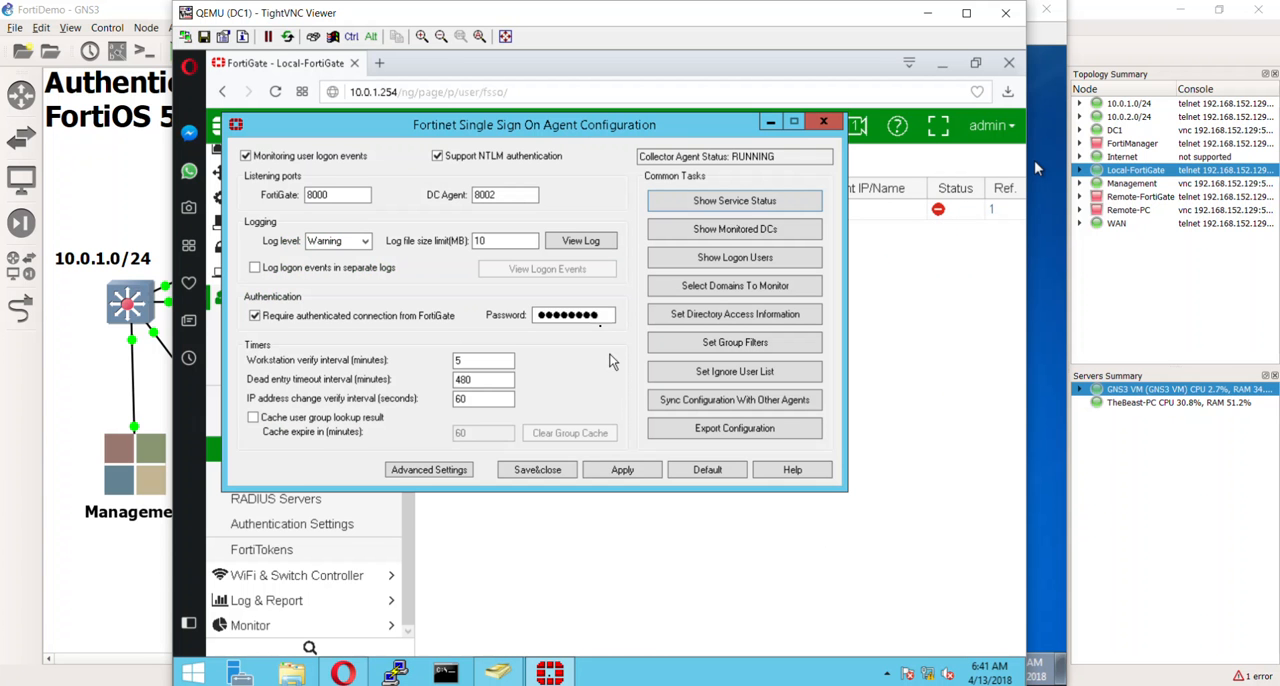
pyautogui.doubleClick(601, 318)
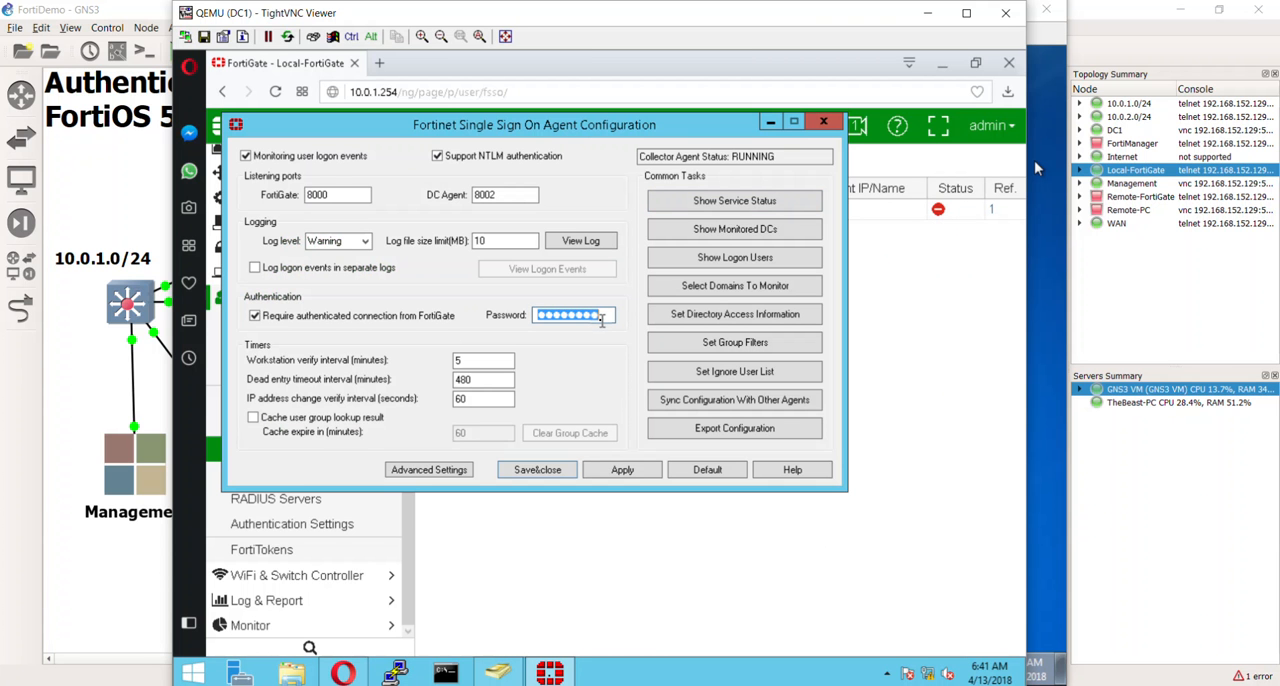
pyautogui.write('F')
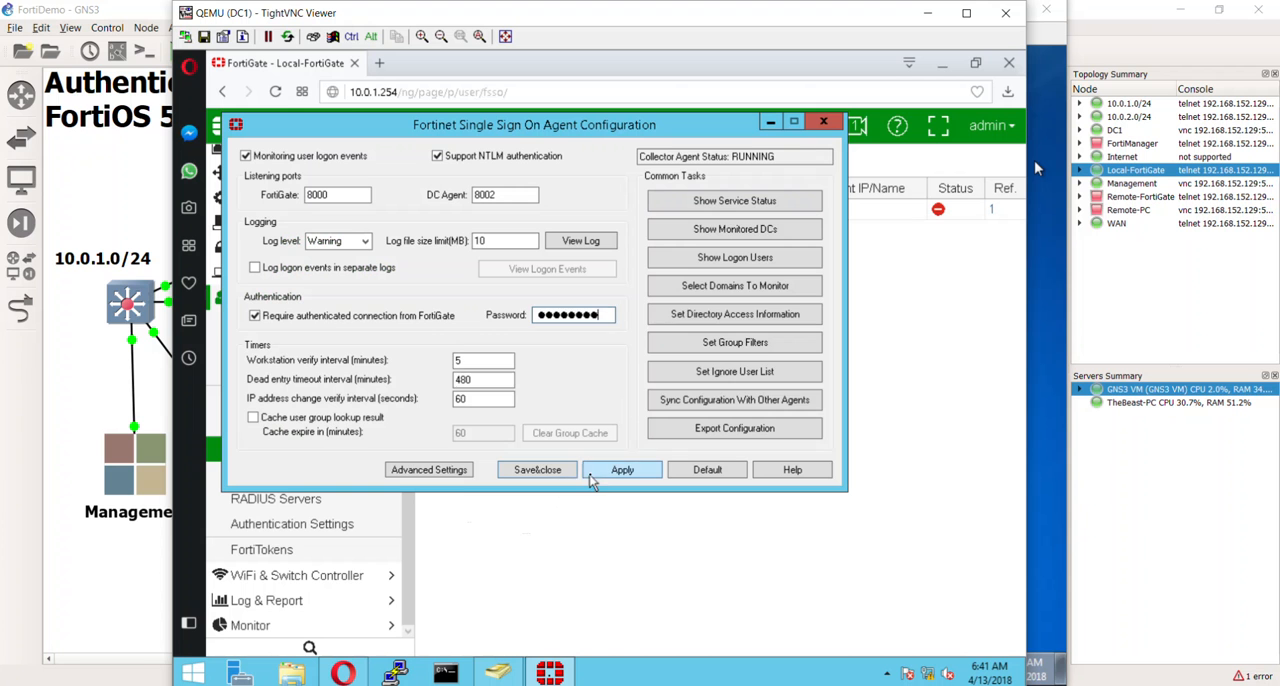
pyautogui.click(596, 472)
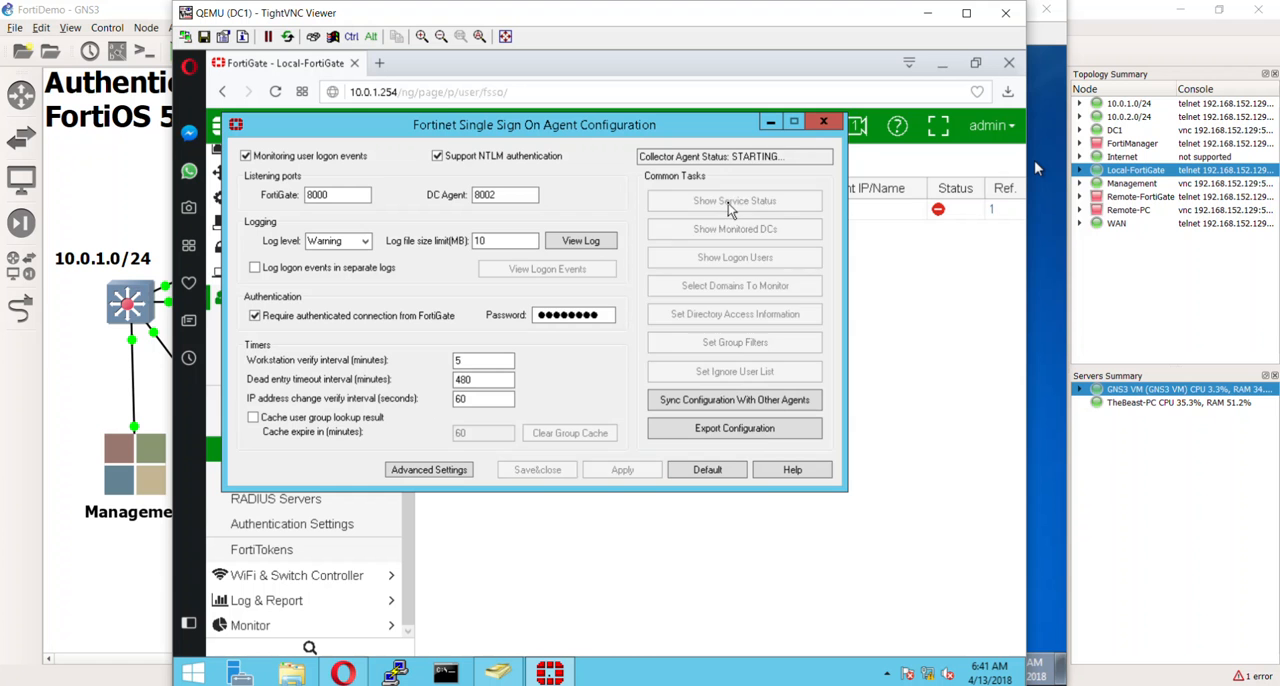
# - Show the collector agent's service status, refresh it, and examine the connected FortiGate entry
pyautogui.click(727, 203)
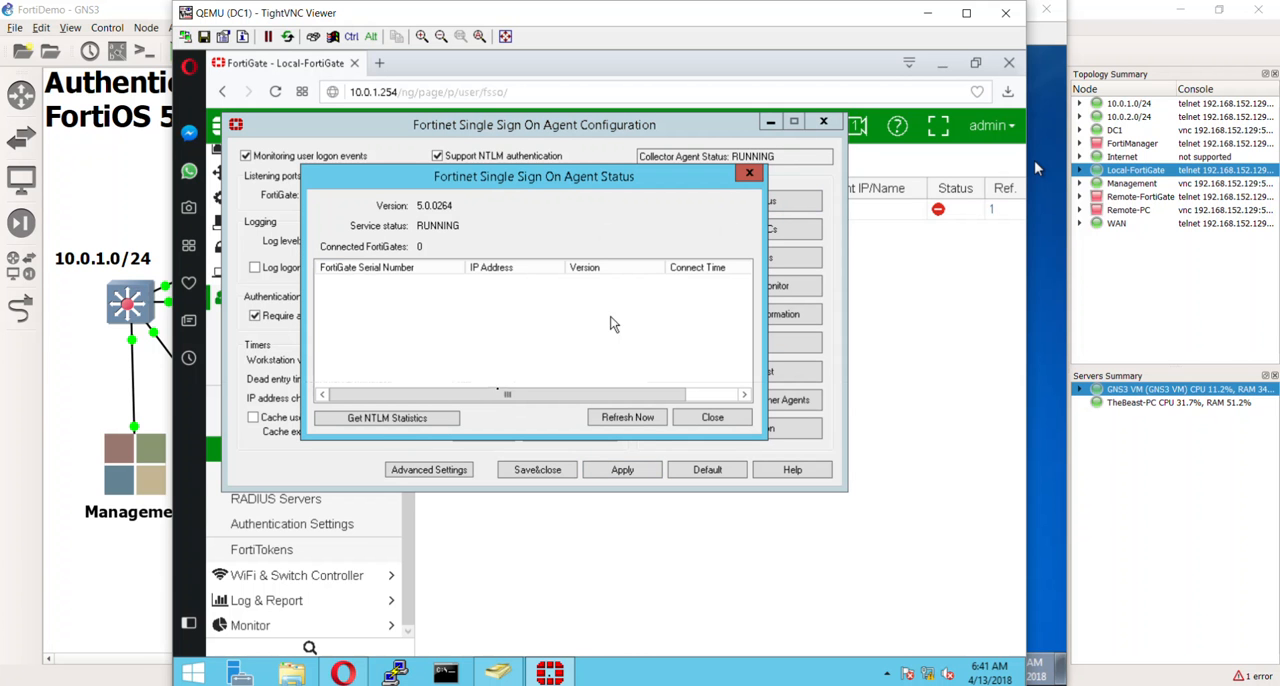
pyautogui.click(600, 420)
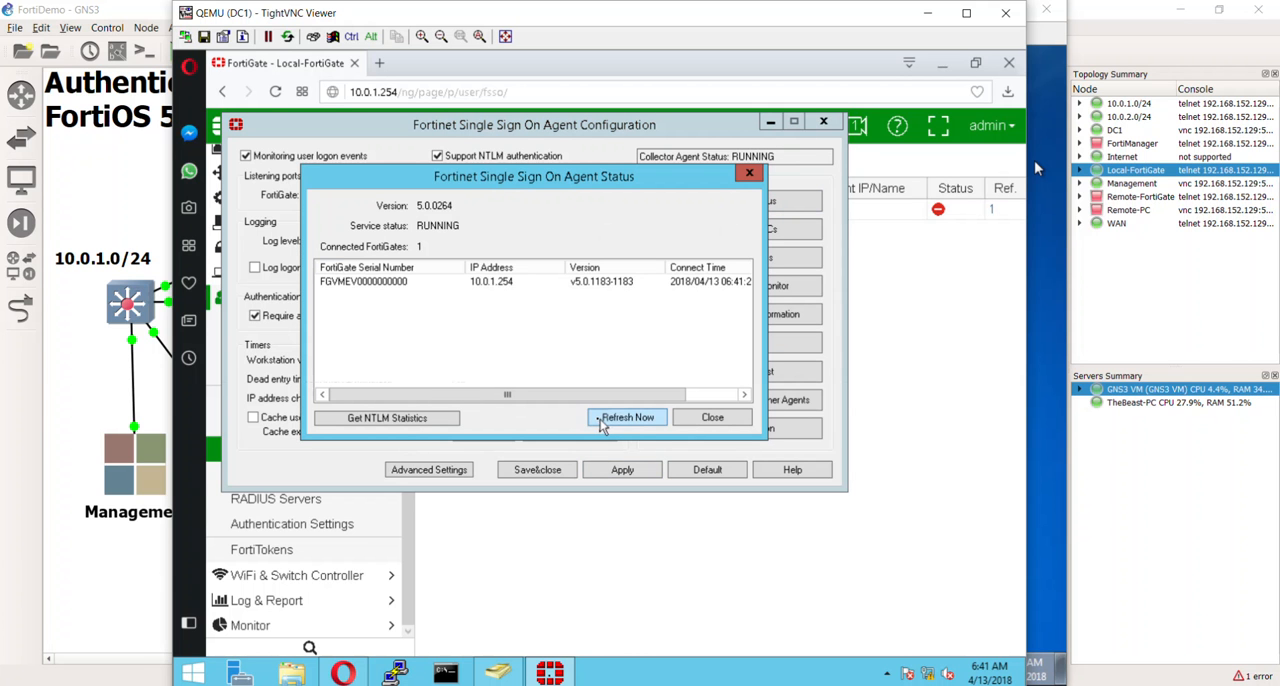
pyautogui.click(365, 283)
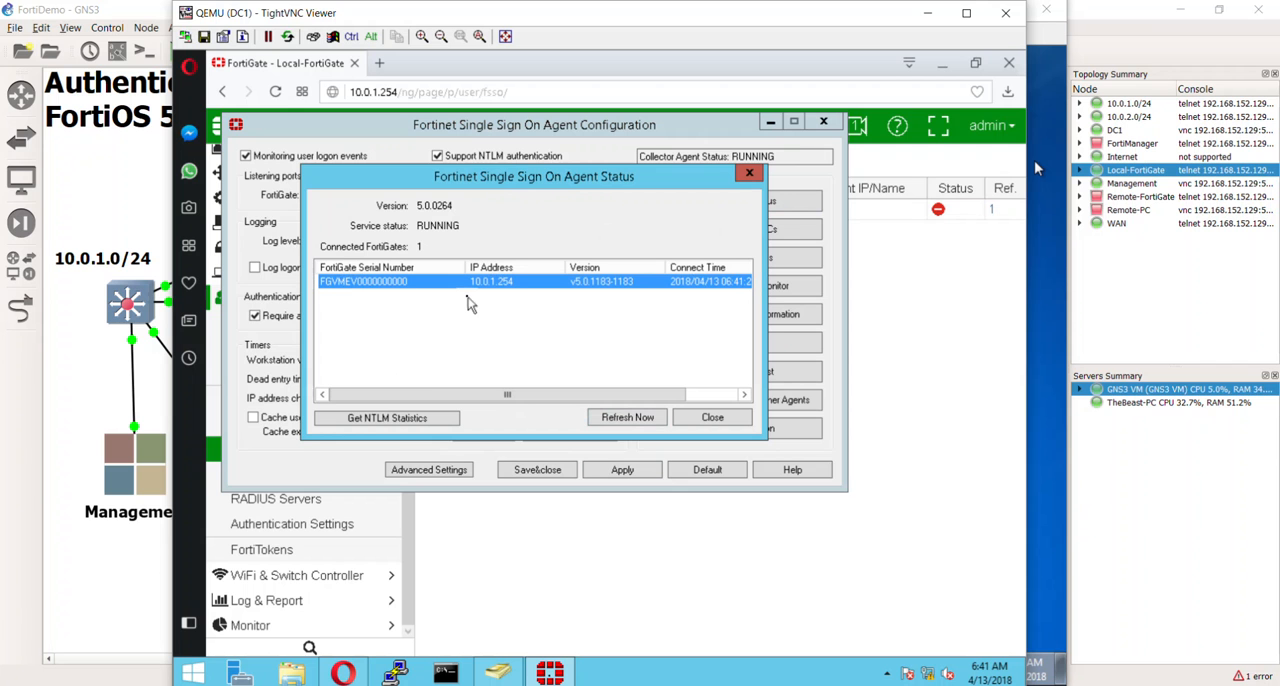
# - Return to the FortiGate web page, reload the Single Sign-On list, and check DC1's connection status and assigned groups
pyautogui.click(924, 297)
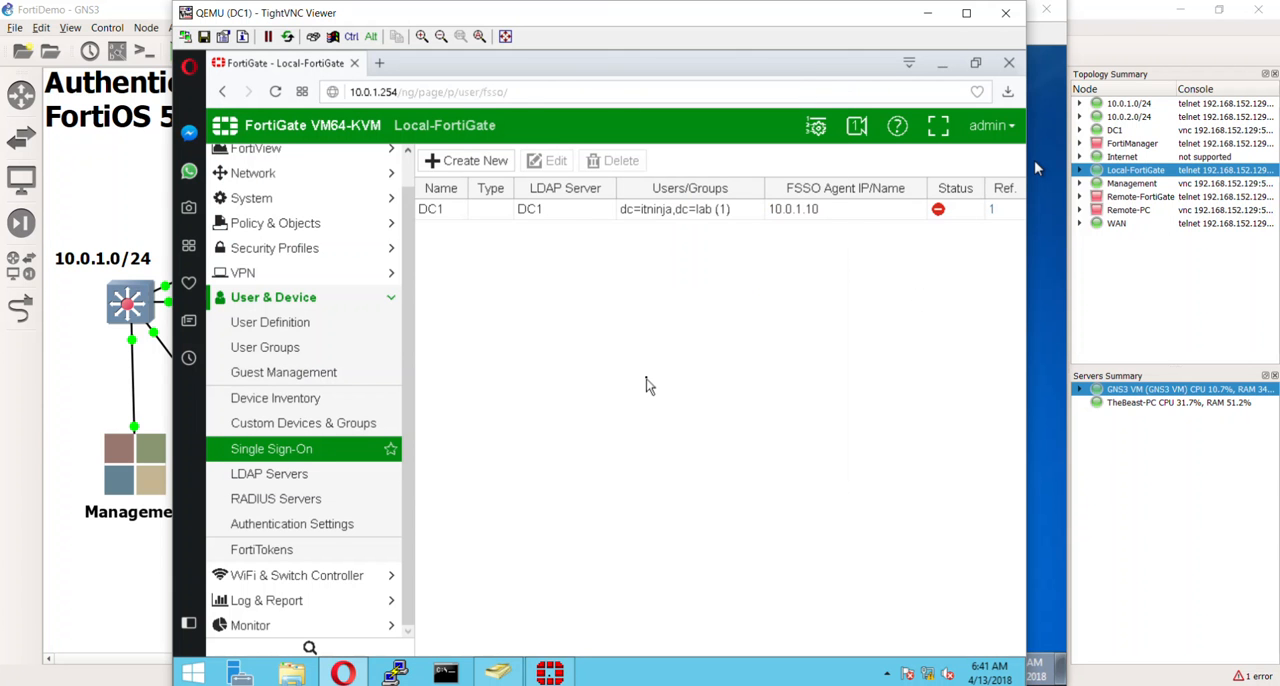
pyautogui.press('F5')
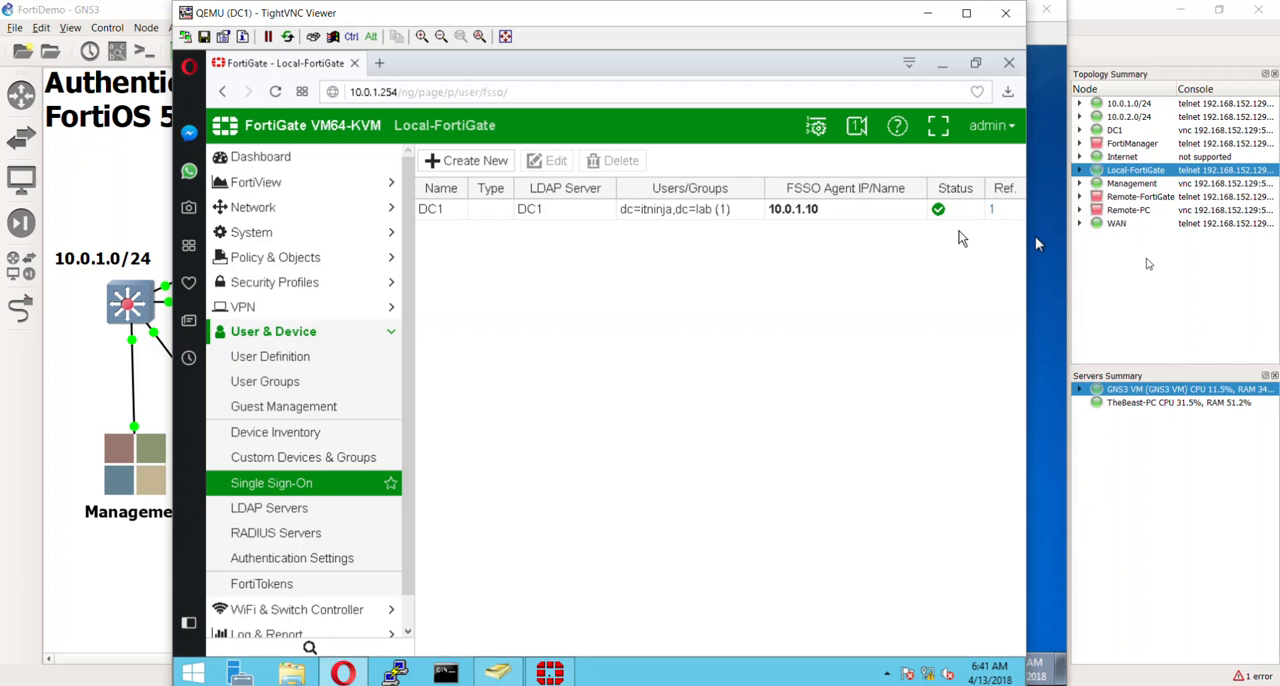
pyautogui.moveTo(691, 221)
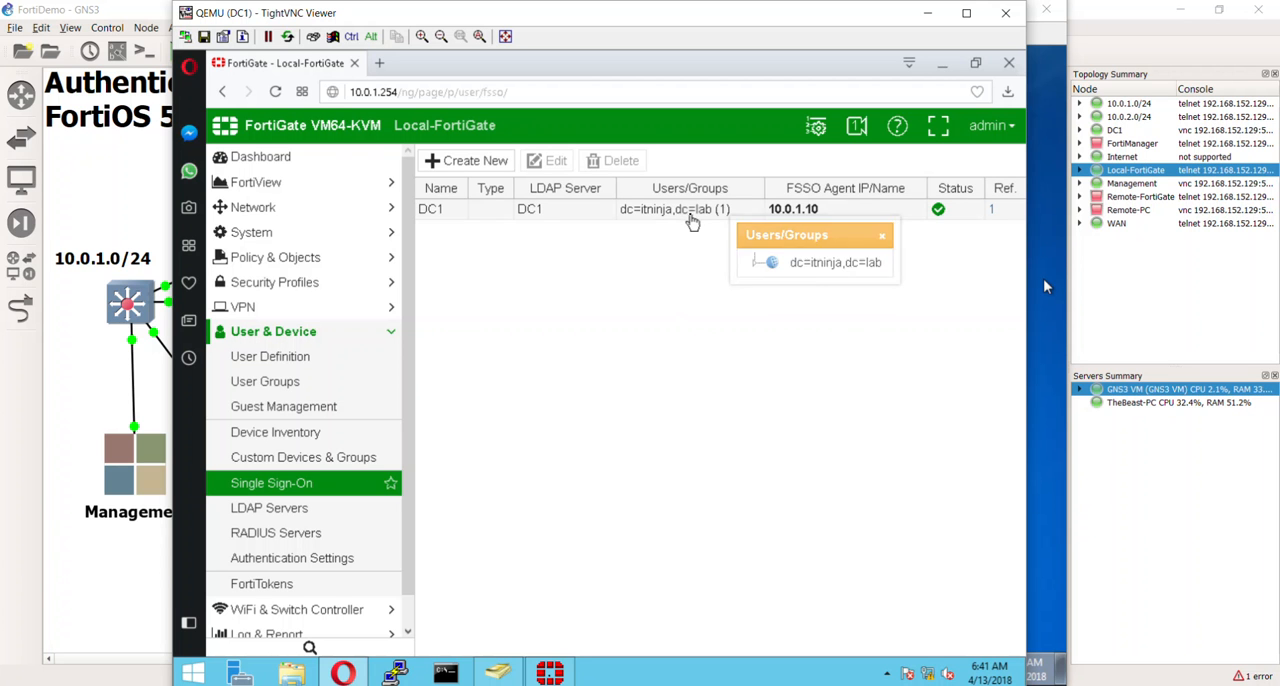
# - Open the DC1 single sign-on server for editing, search its LDAP groups for "suppo", and add the Support group
pyautogui.doubleClick(691, 221)
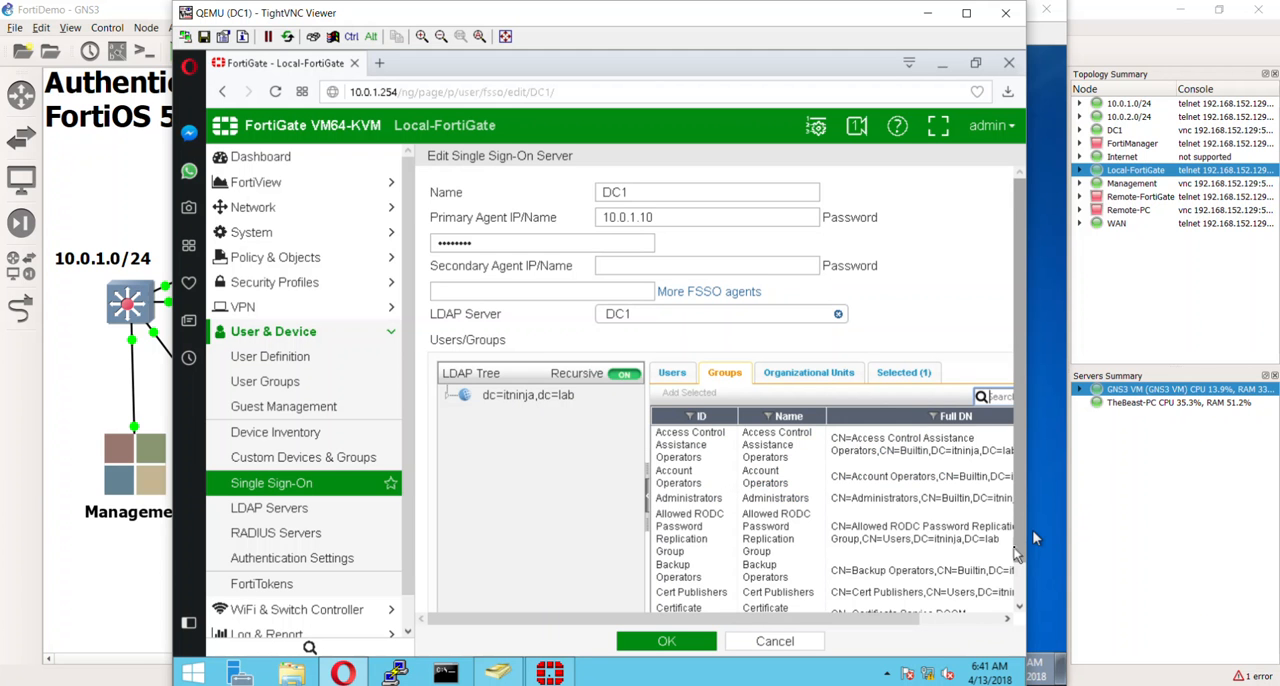
pyautogui.scroll(-1, 1032, 530)
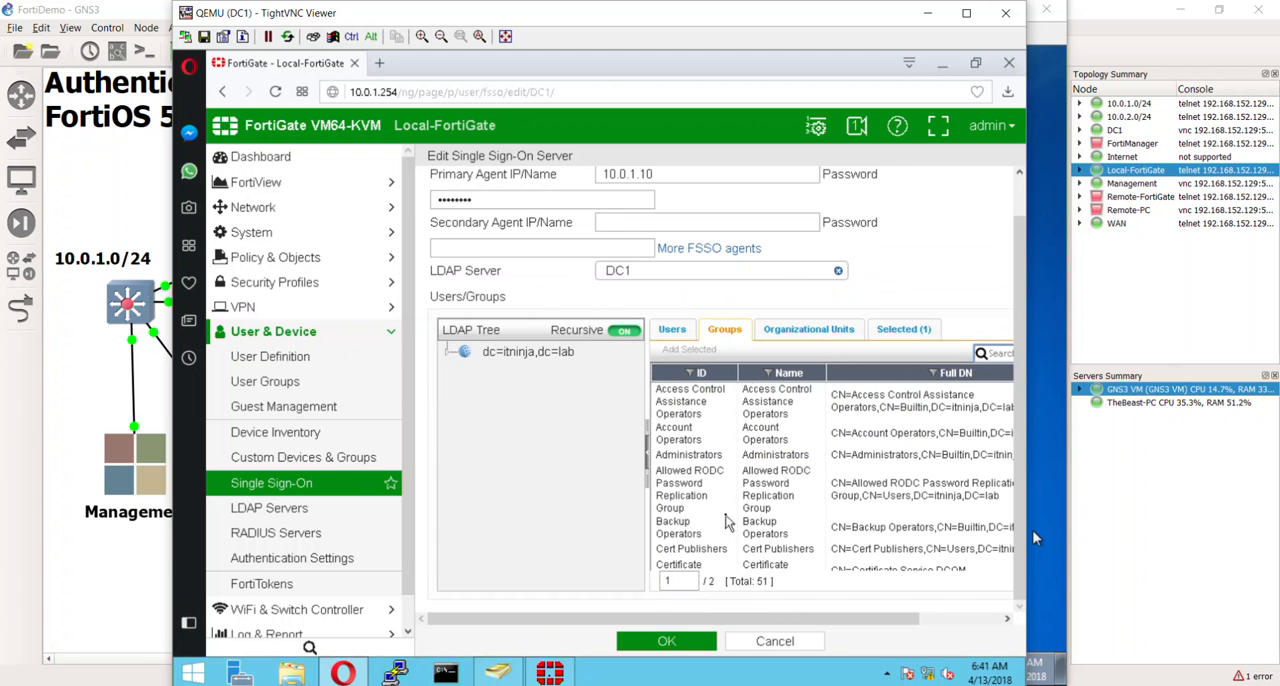
pyautogui.scroll(-1, 742, 510)
pyautogui.scroll(-2, 735, 515)
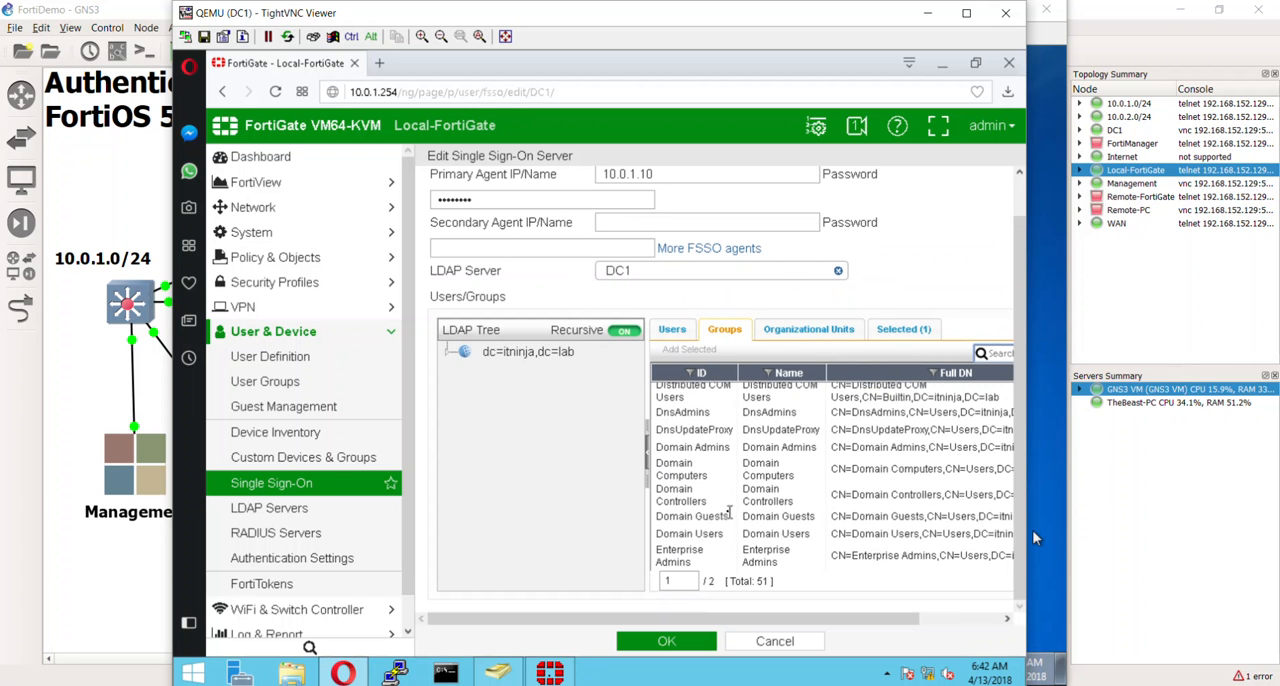
pyautogui.scroll(-1, 741, 494)
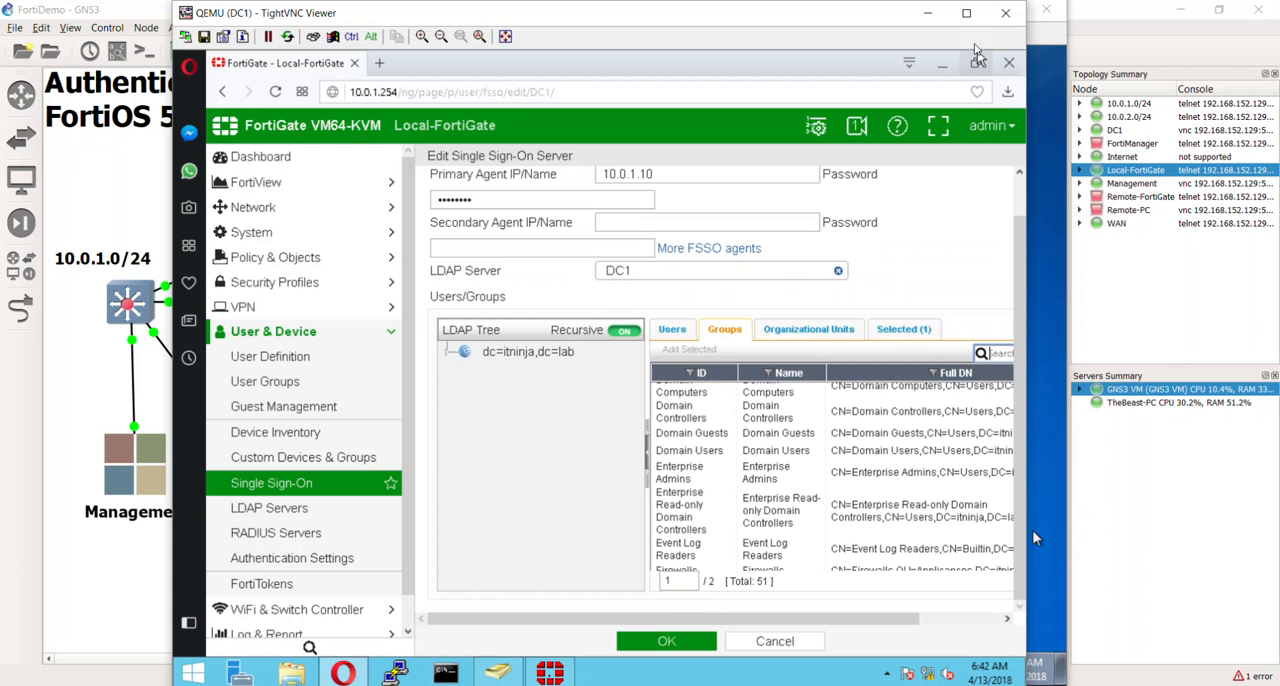
pyautogui.moveTo(1026, 303); pyautogui.dragTo(1076, 302)
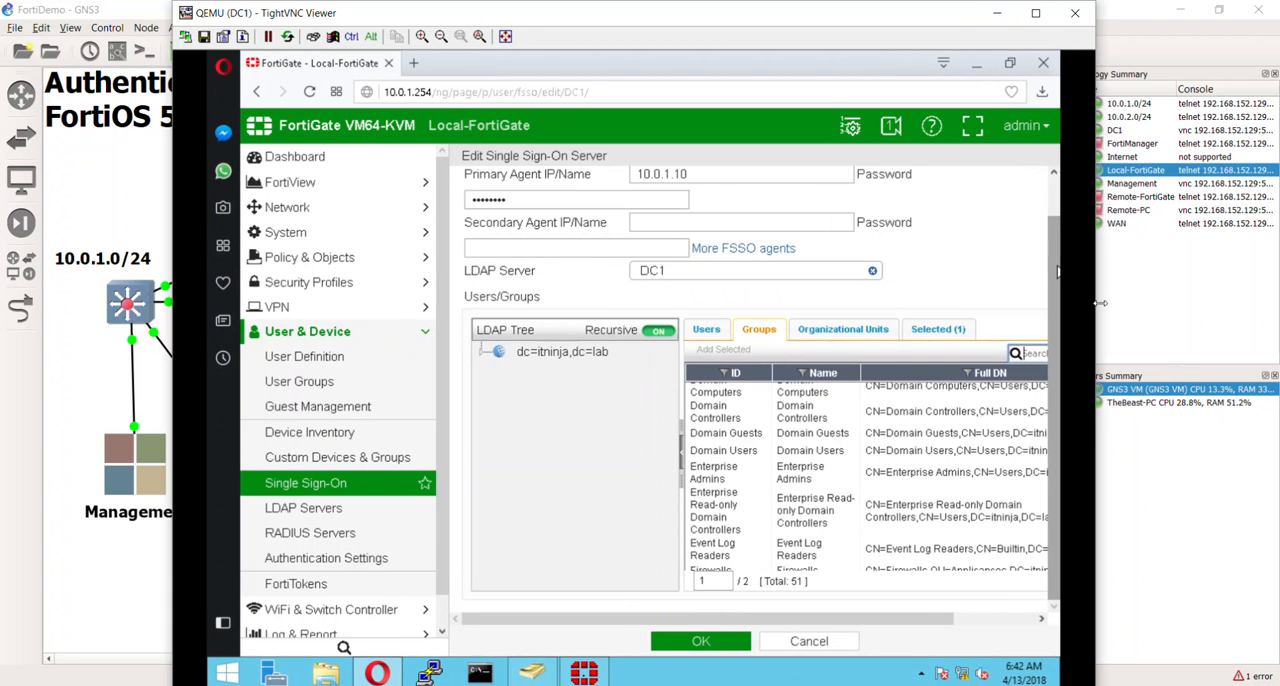
pyautogui.click(980, 618)
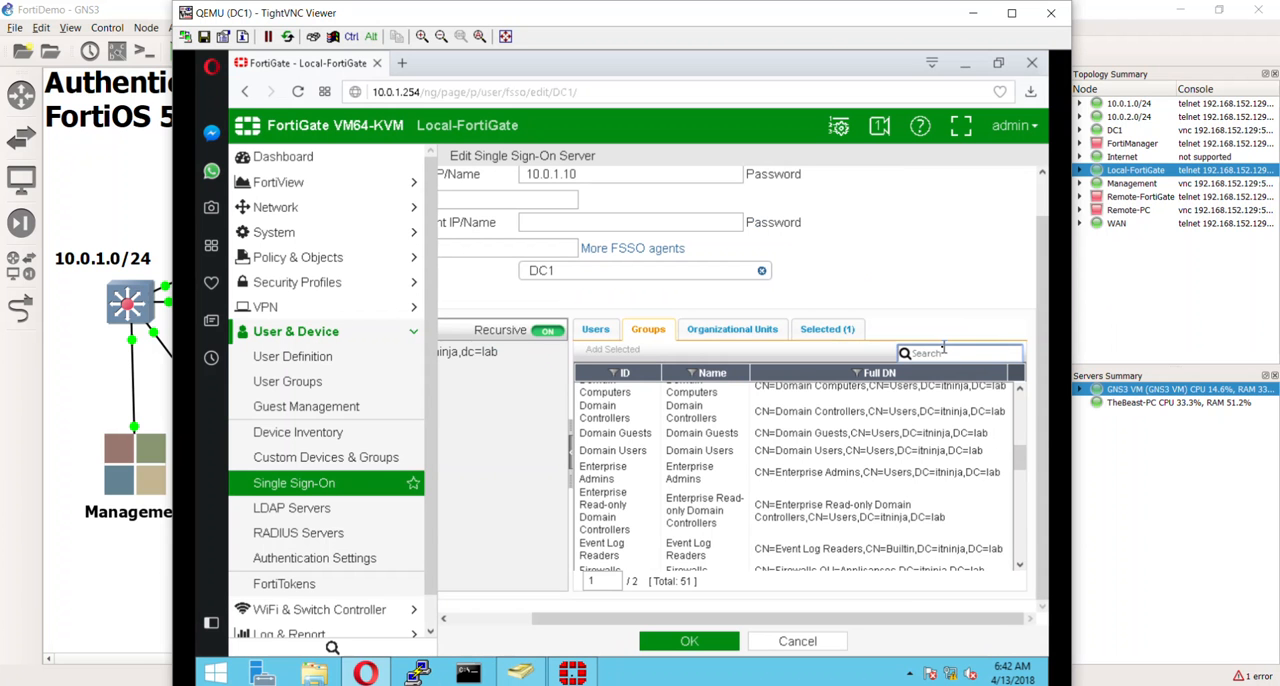
pyautogui.write('s')
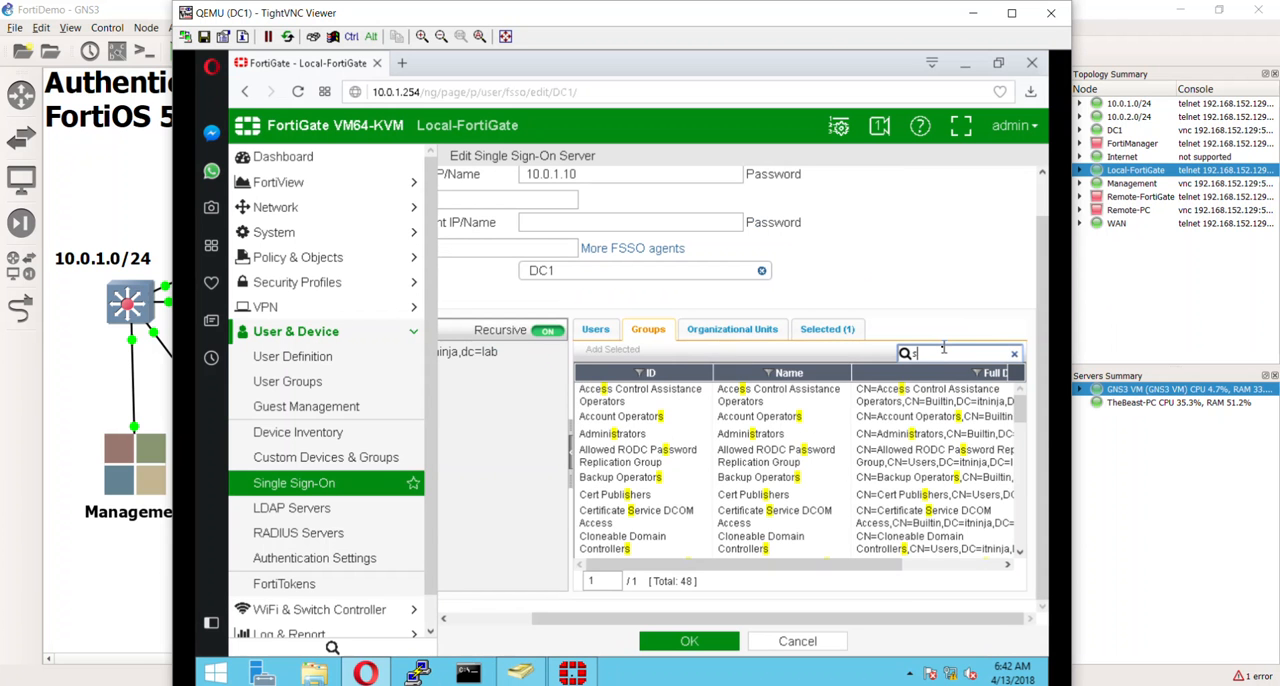
pyautogui.write('uppo')
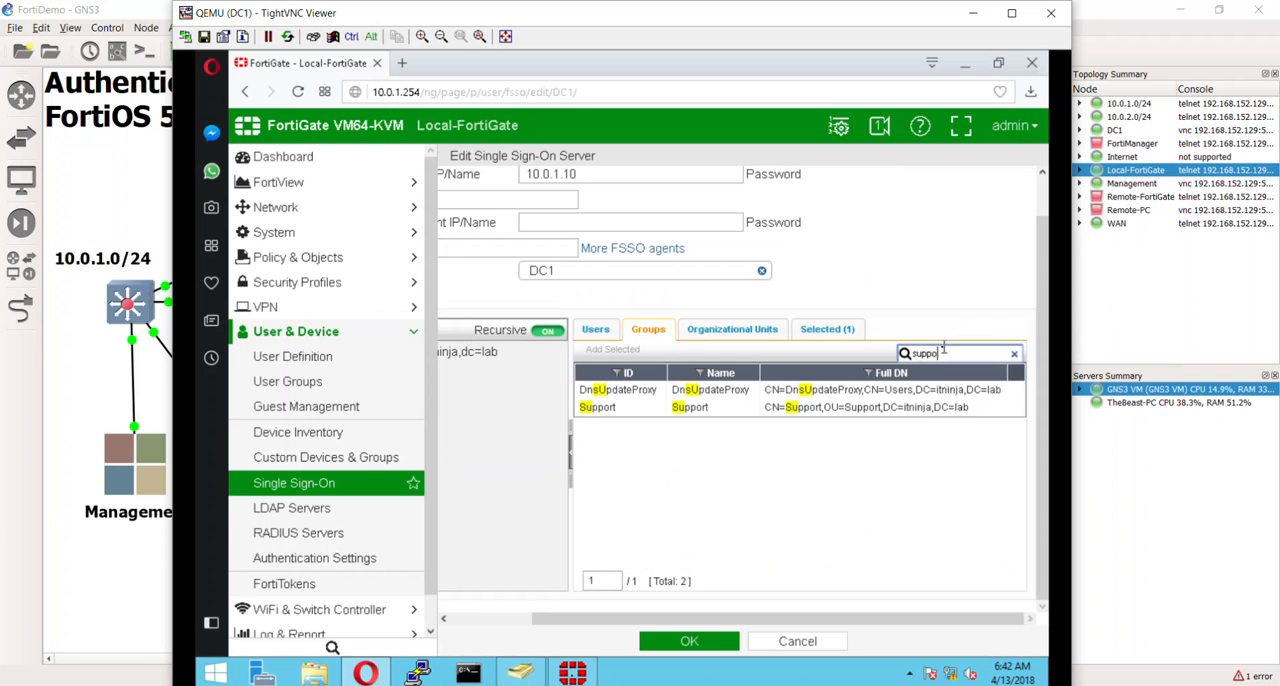
pyautogui.rightClick(737, 396)
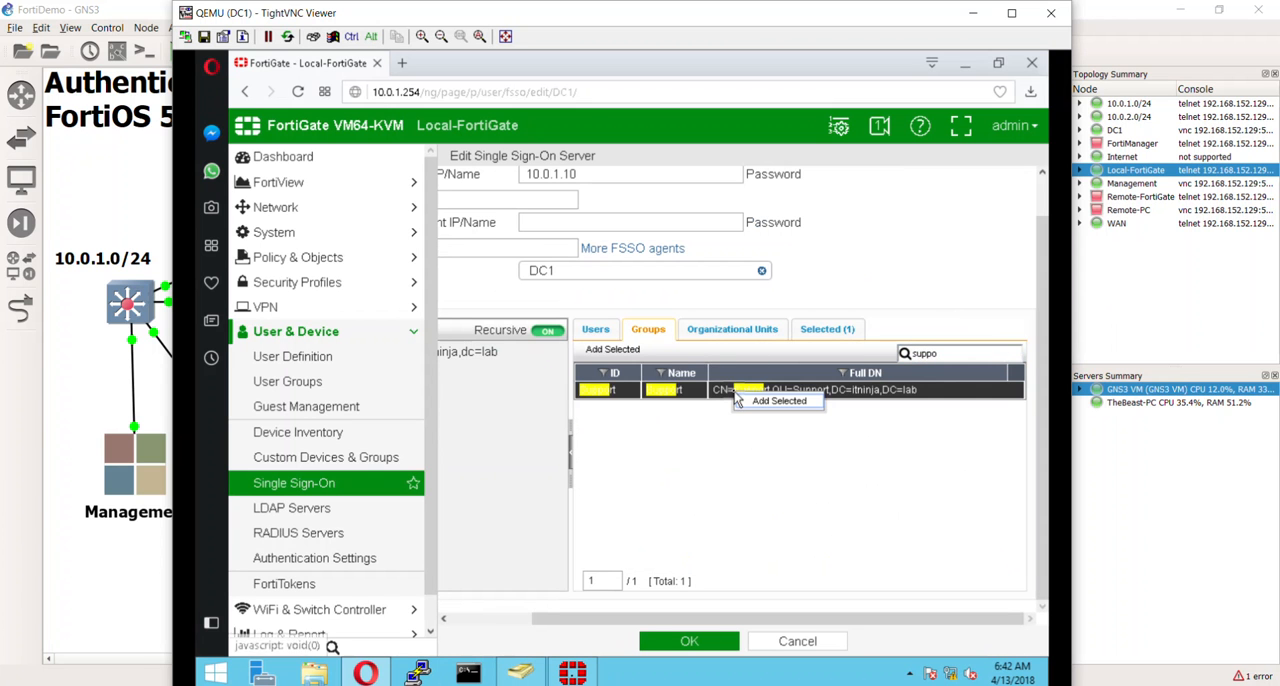
pyautogui.click(806, 401)
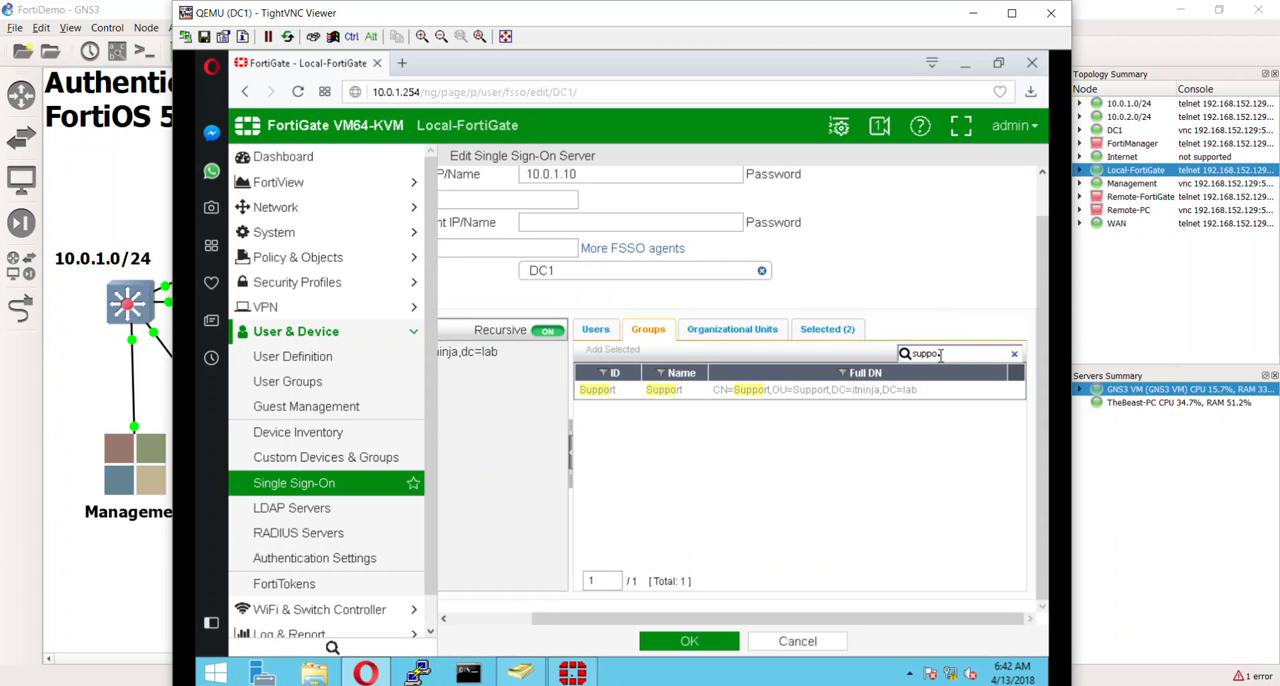
# - Search the groups for "mana", add the Management group in the Management OU, and check the selected entries
pyautogui.click(940, 355)
pyautogui.moveTo(940, 355); pyautogui.dragTo(885, 345)
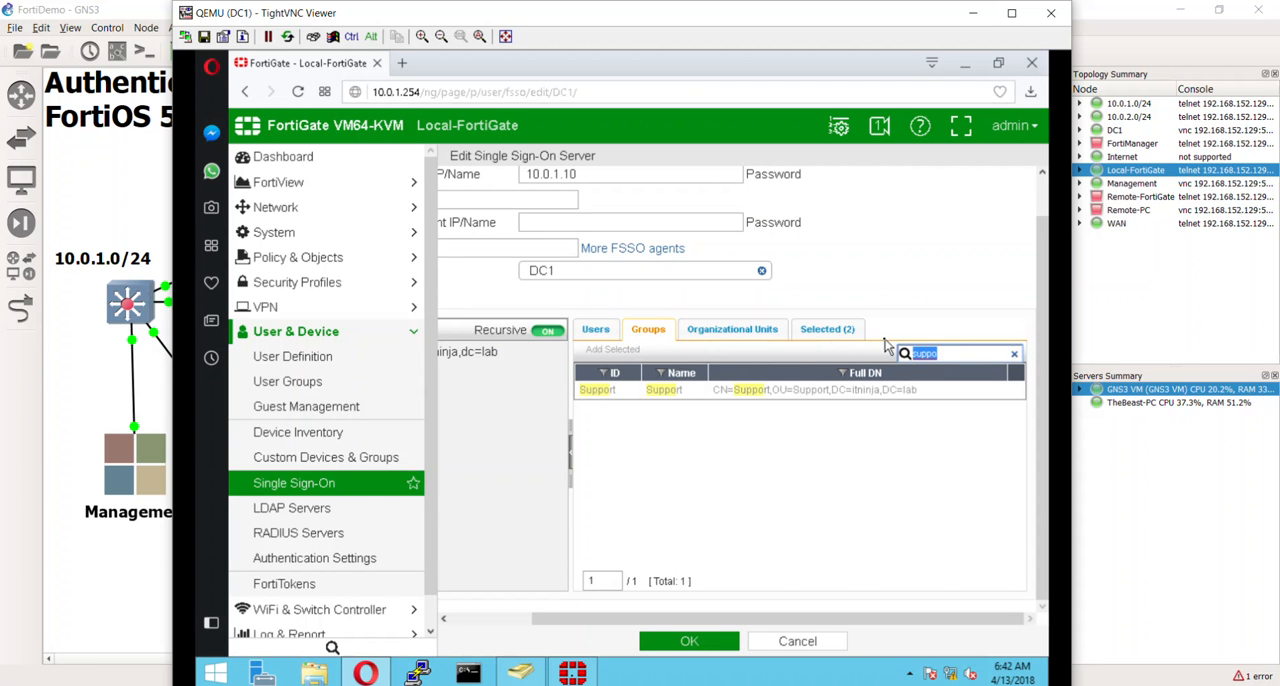
pyautogui.write('man')
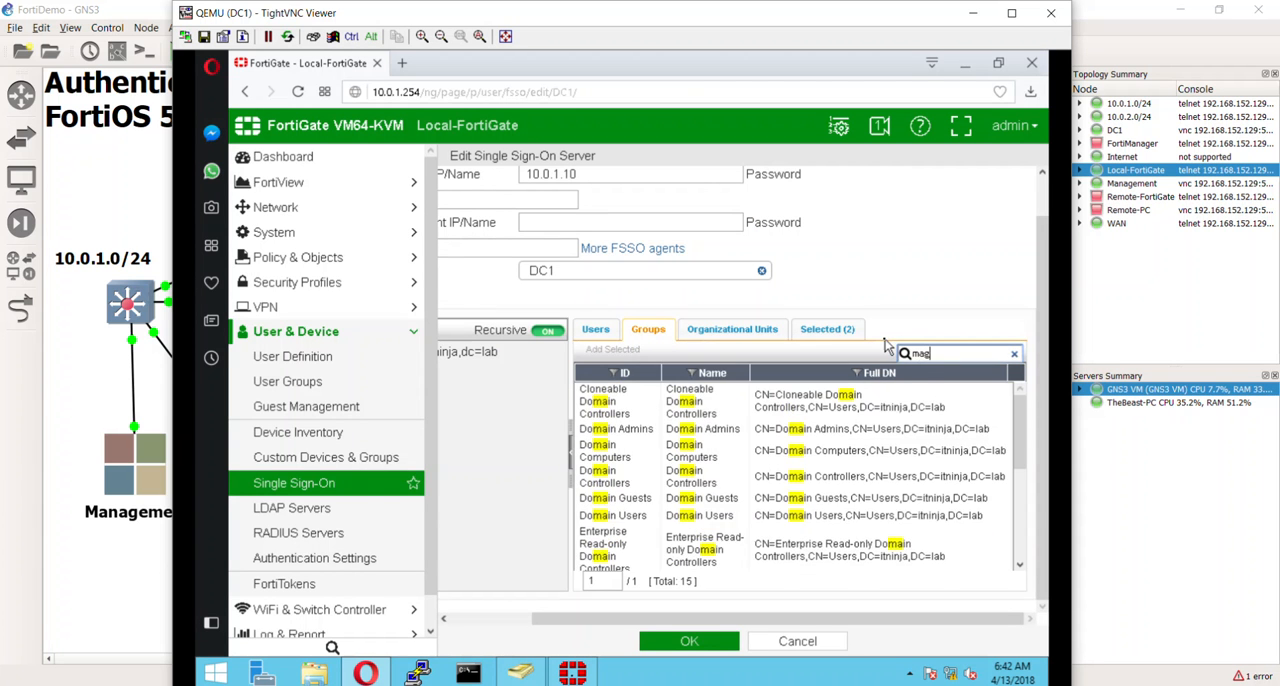
pyautogui.write('g')
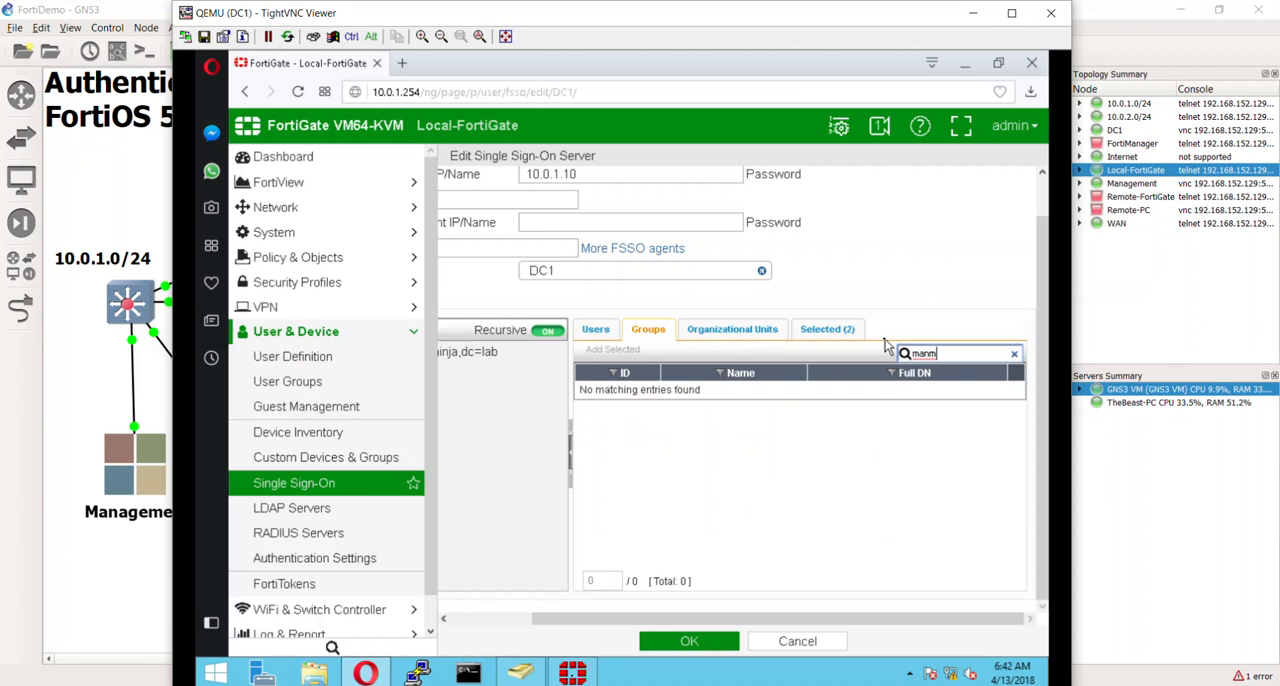
pyautogui.press('BackSpace')
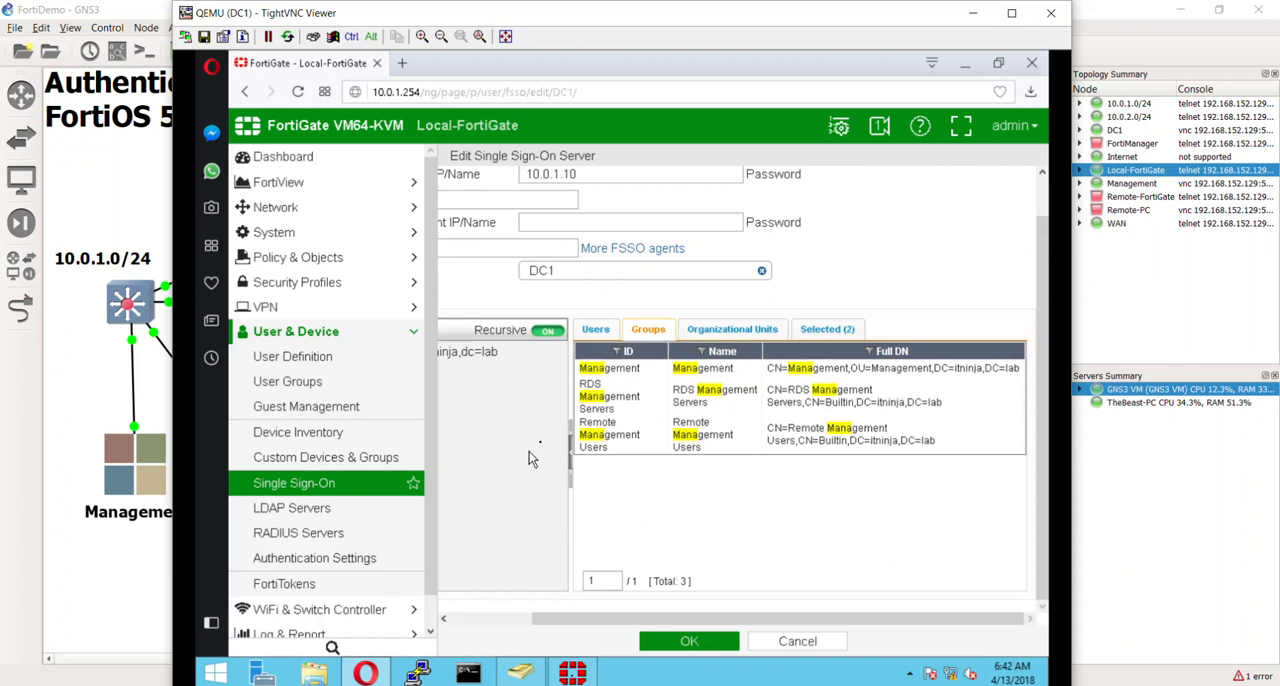
pyautogui.click(604, 414)
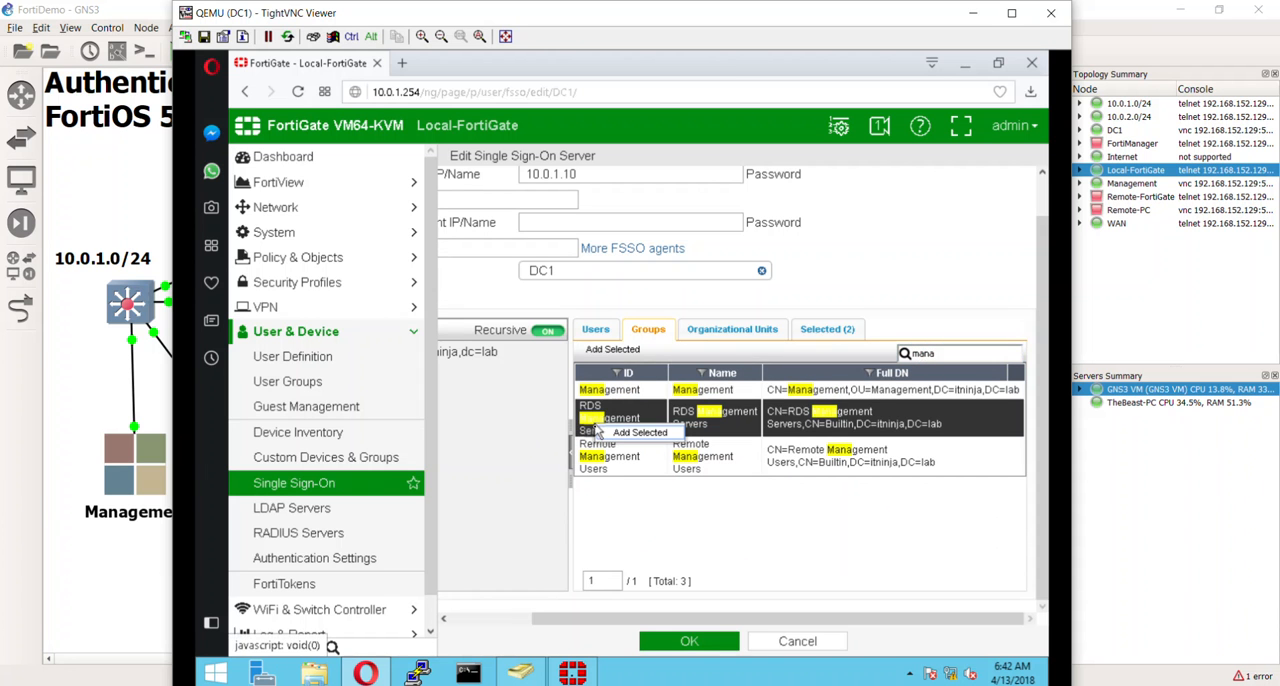
pyautogui.rightClick(610, 389)
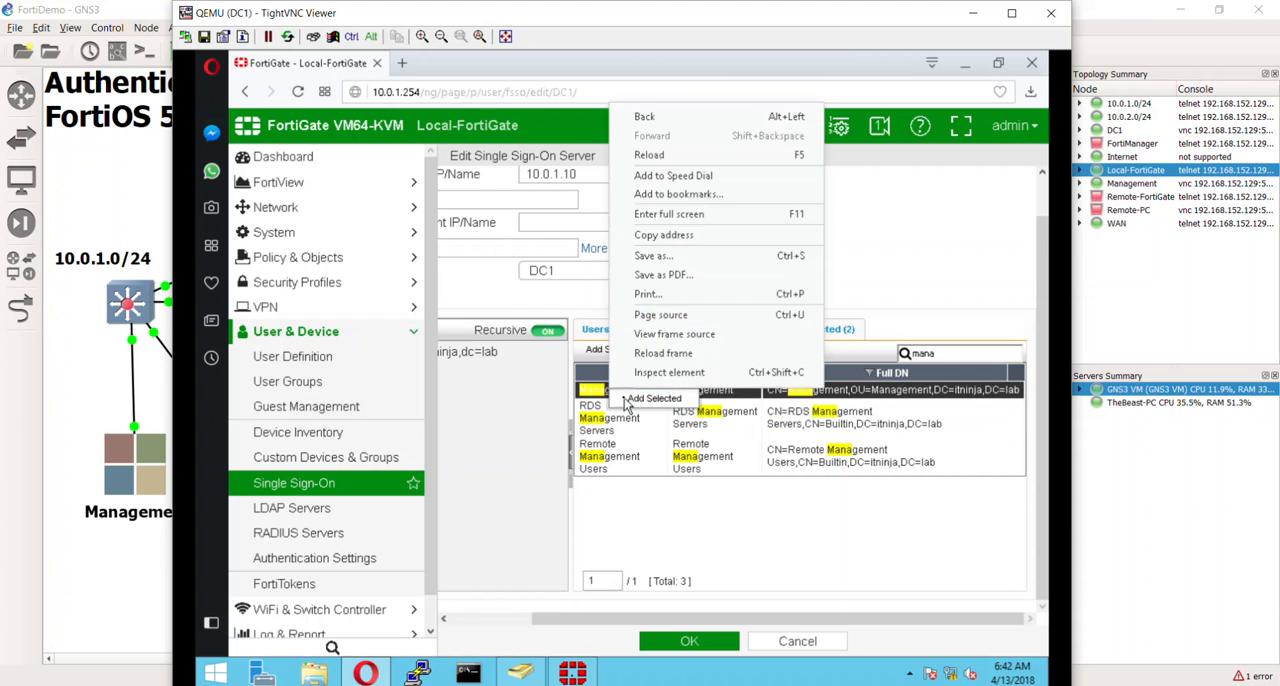
pyautogui.click(620, 398)
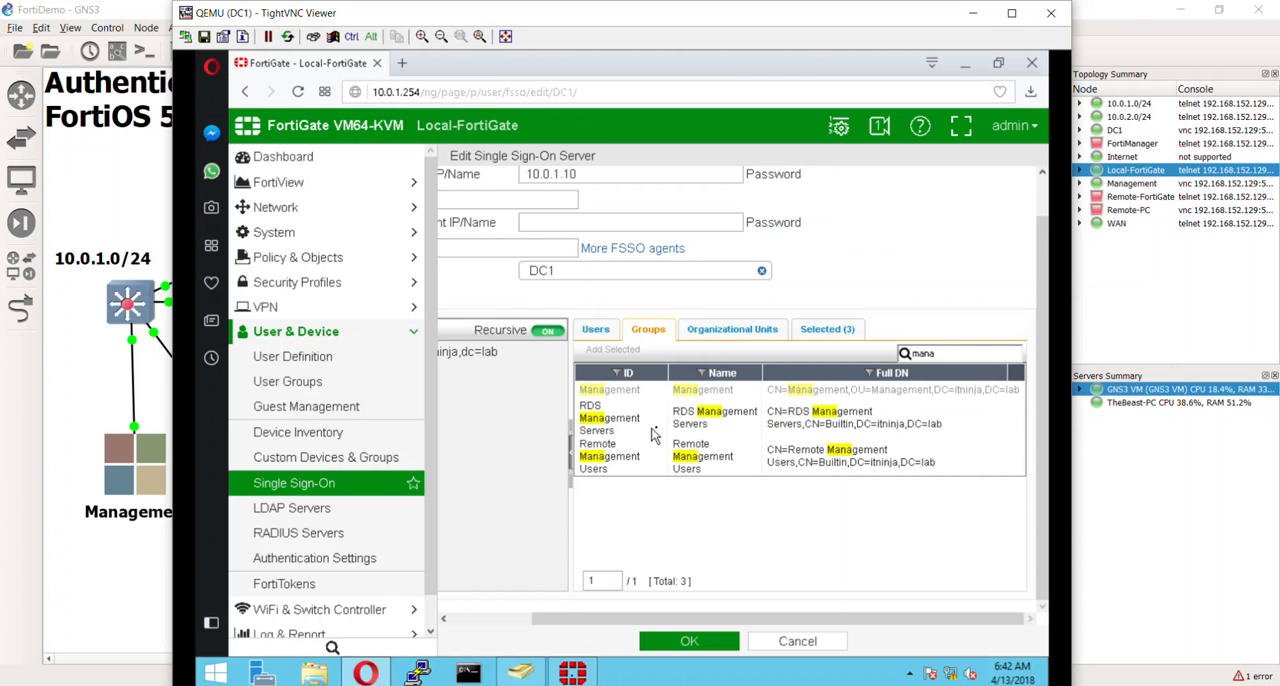
pyautogui.click(826, 329)
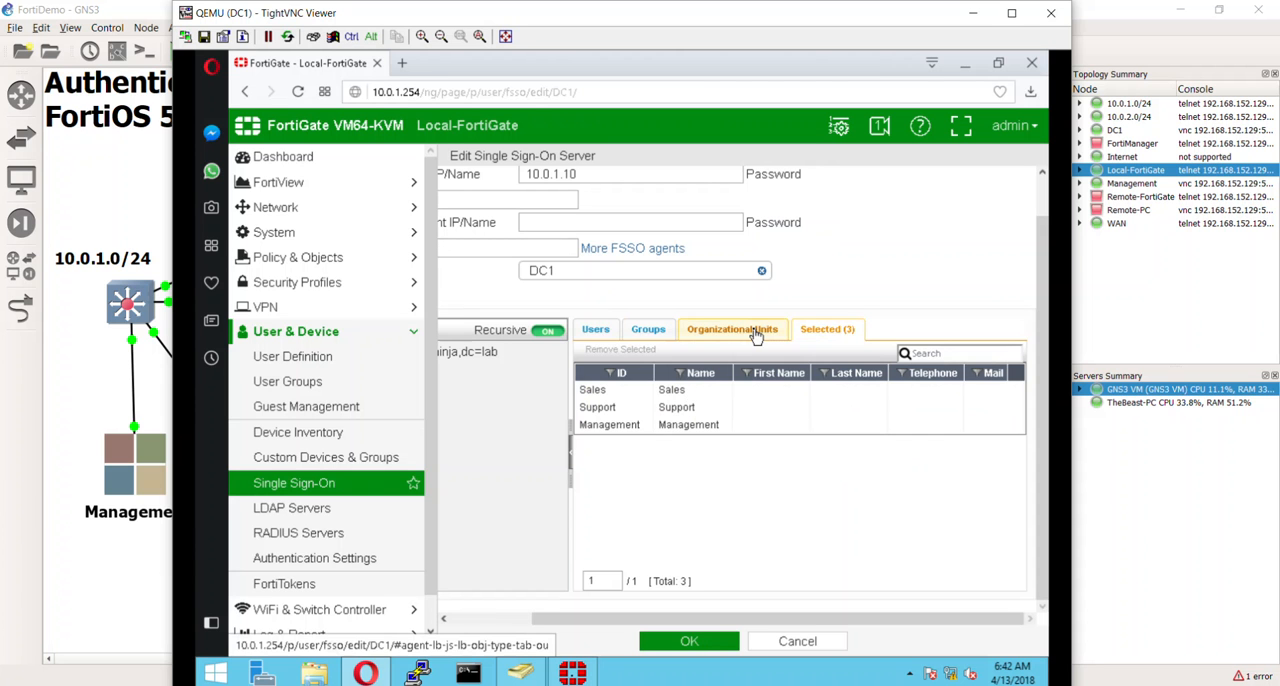
# - Search the organizational units for "mark" and add the Marketing unit to the selection
pyautogui.click(750, 331)
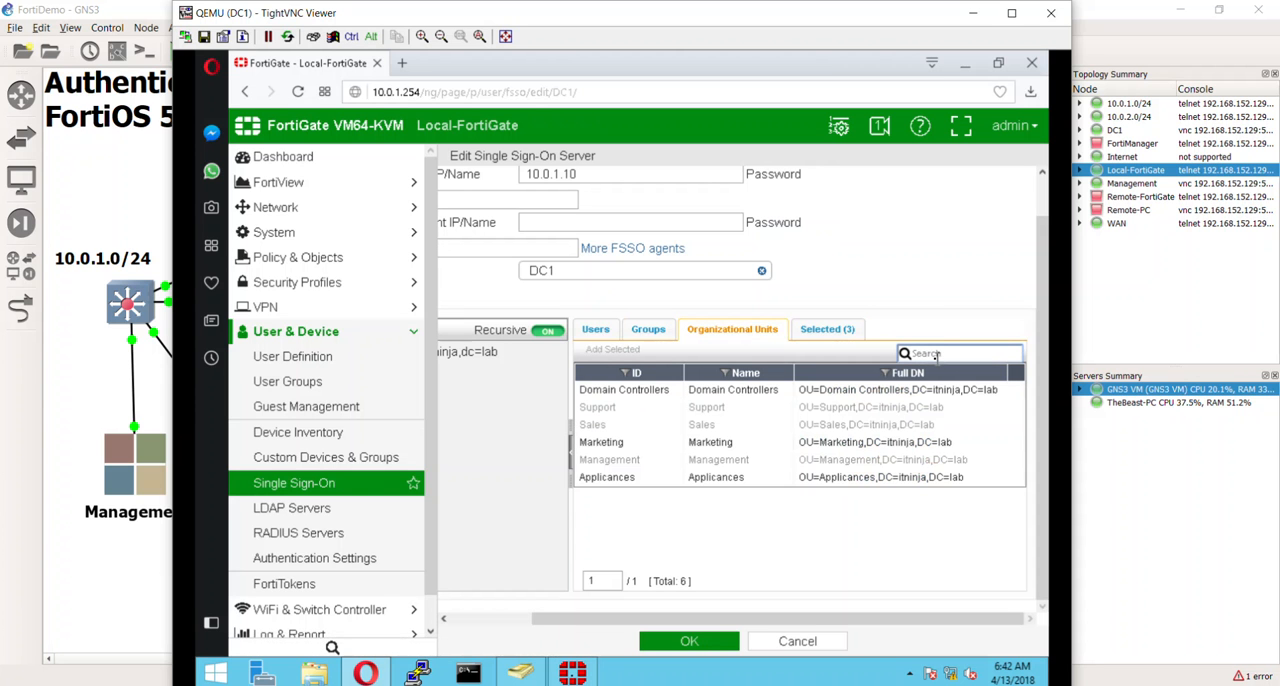
pyautogui.write('marketing')
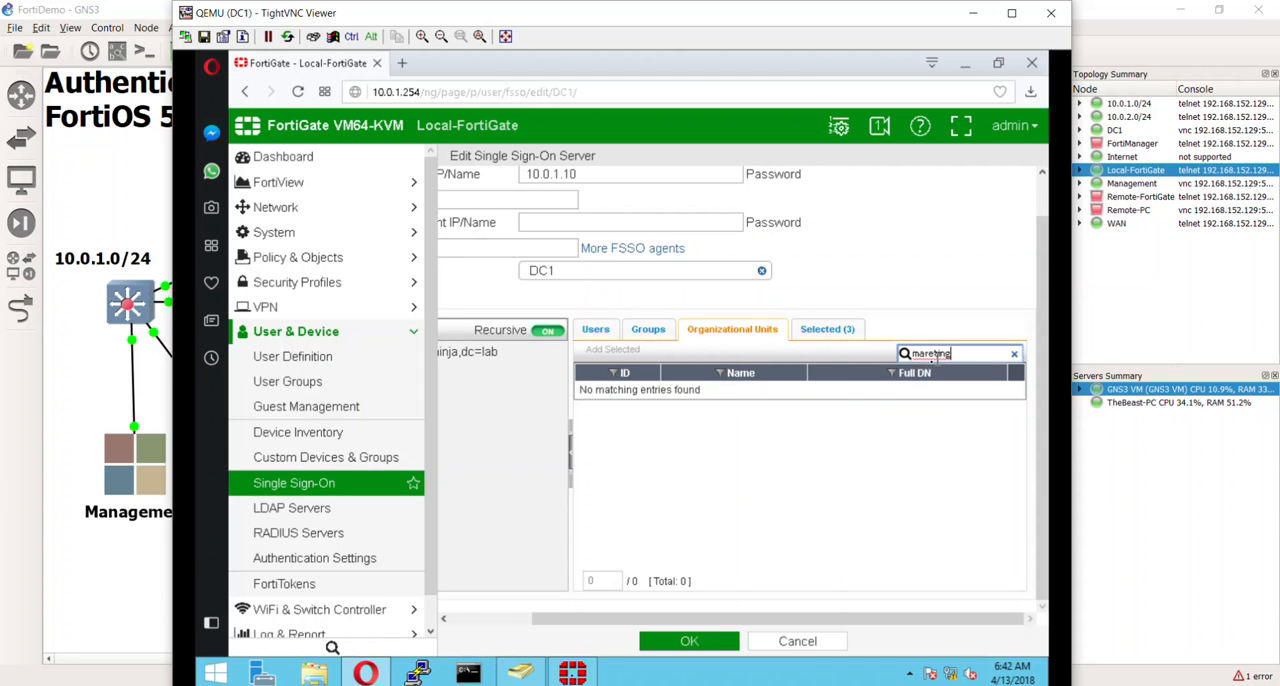
pyautogui.press('BackSpace')
pyautogui.press('BackSpace')
pyautogui.press('BackSpace')
pyautogui.write('k')
pyautogui.click(607, 393)
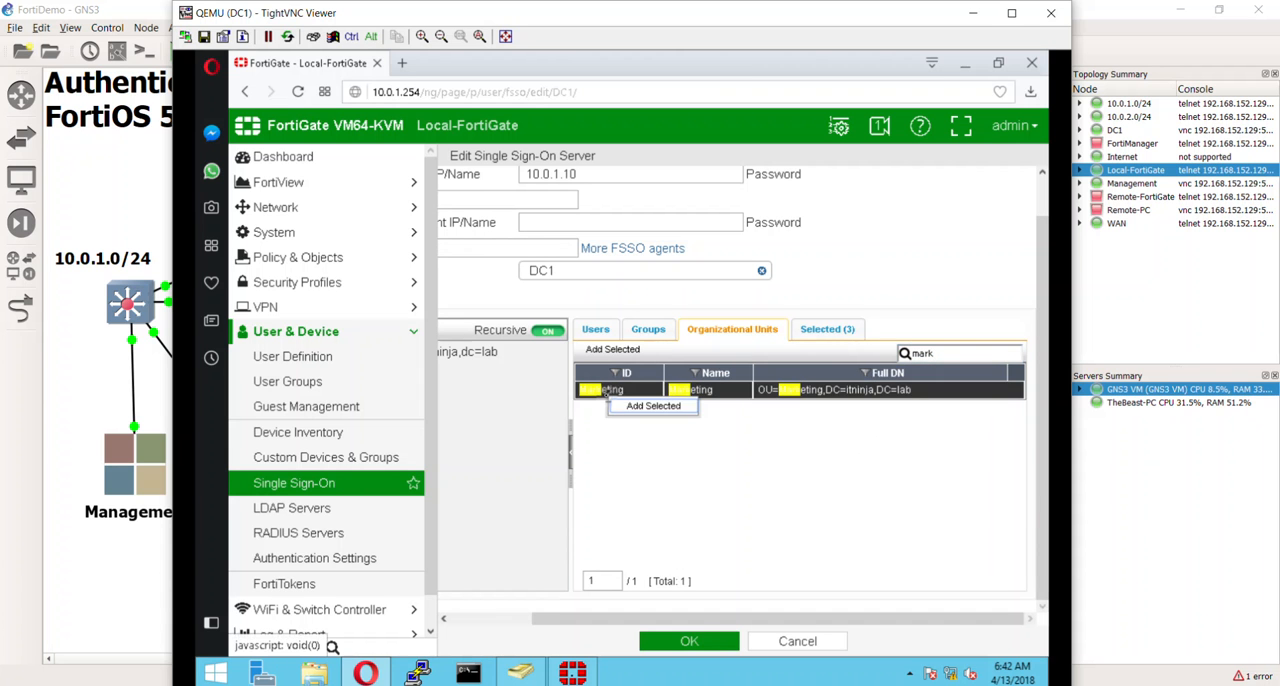
pyautogui.click(628, 406)
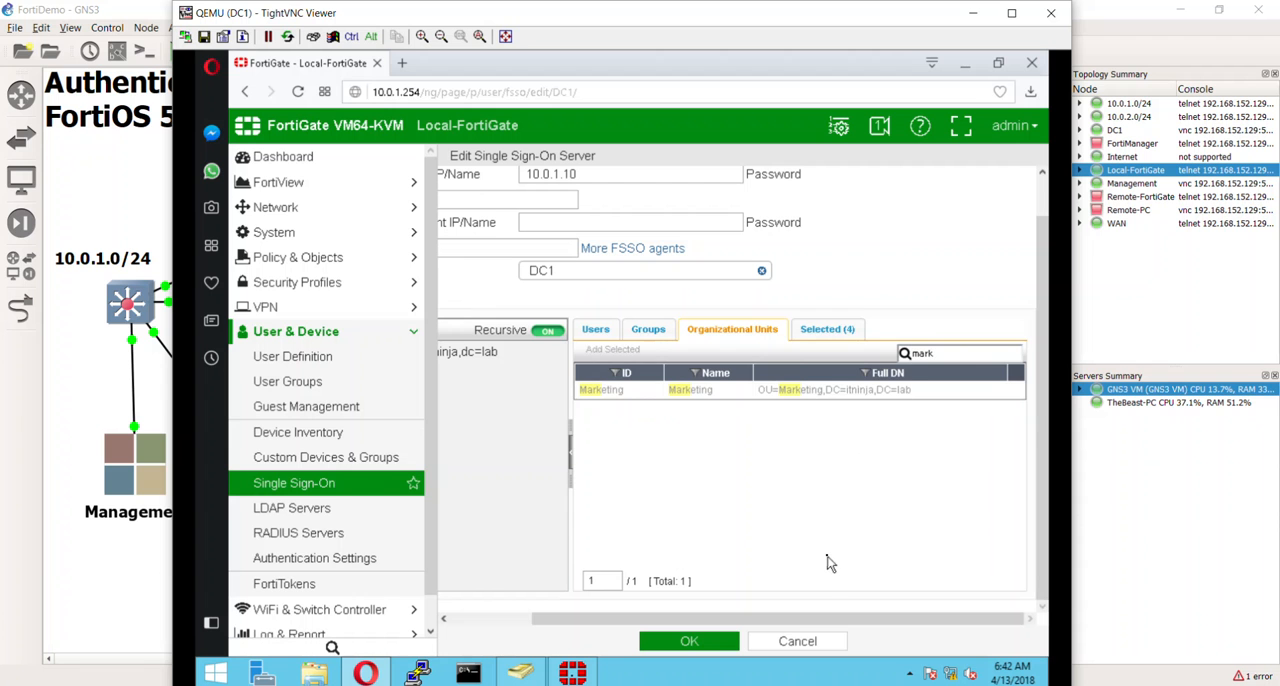
# - Review the selected entries, save the DC1 single sign-on server, and check its Users/Groups in the list
pyautogui.click(828, 330)
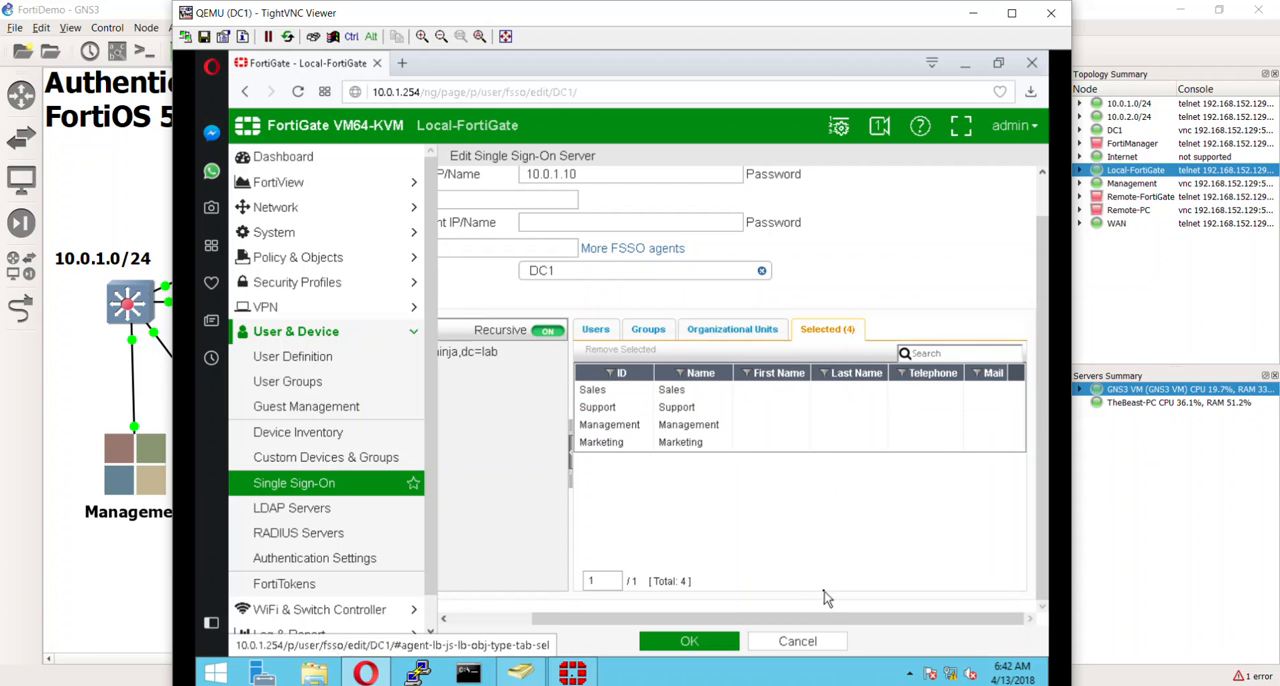
pyautogui.click(686, 645)
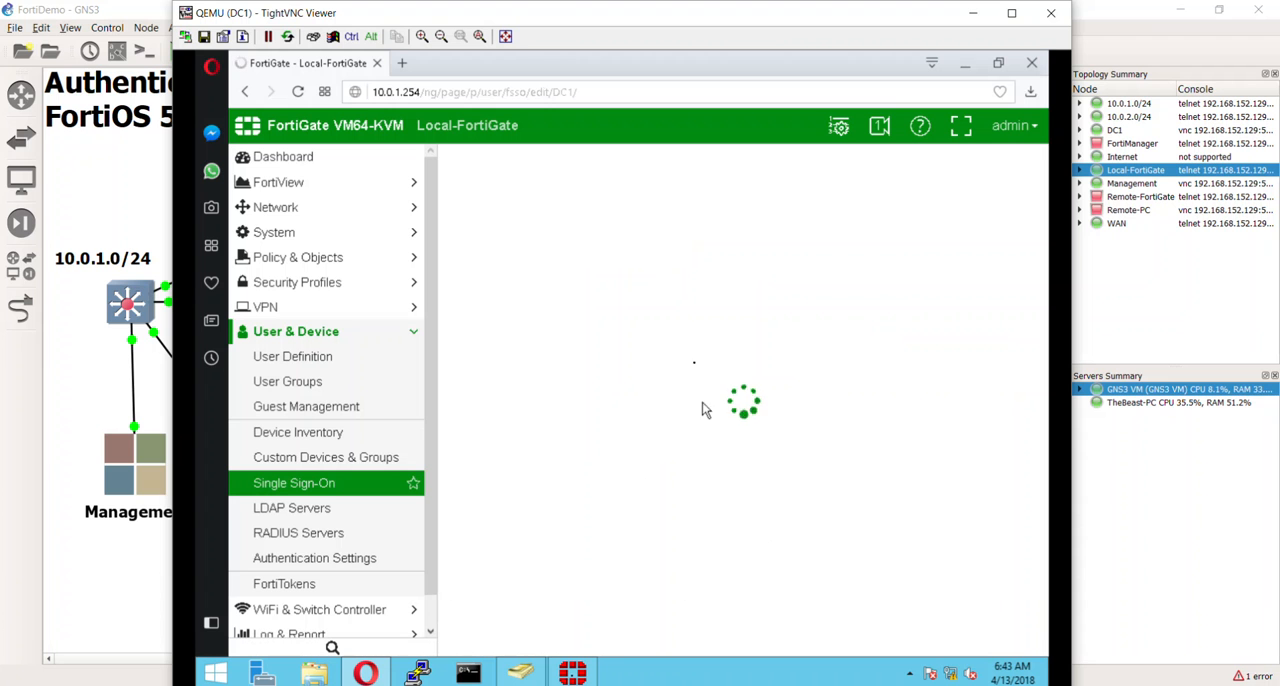
pyautogui.click(745, 212)
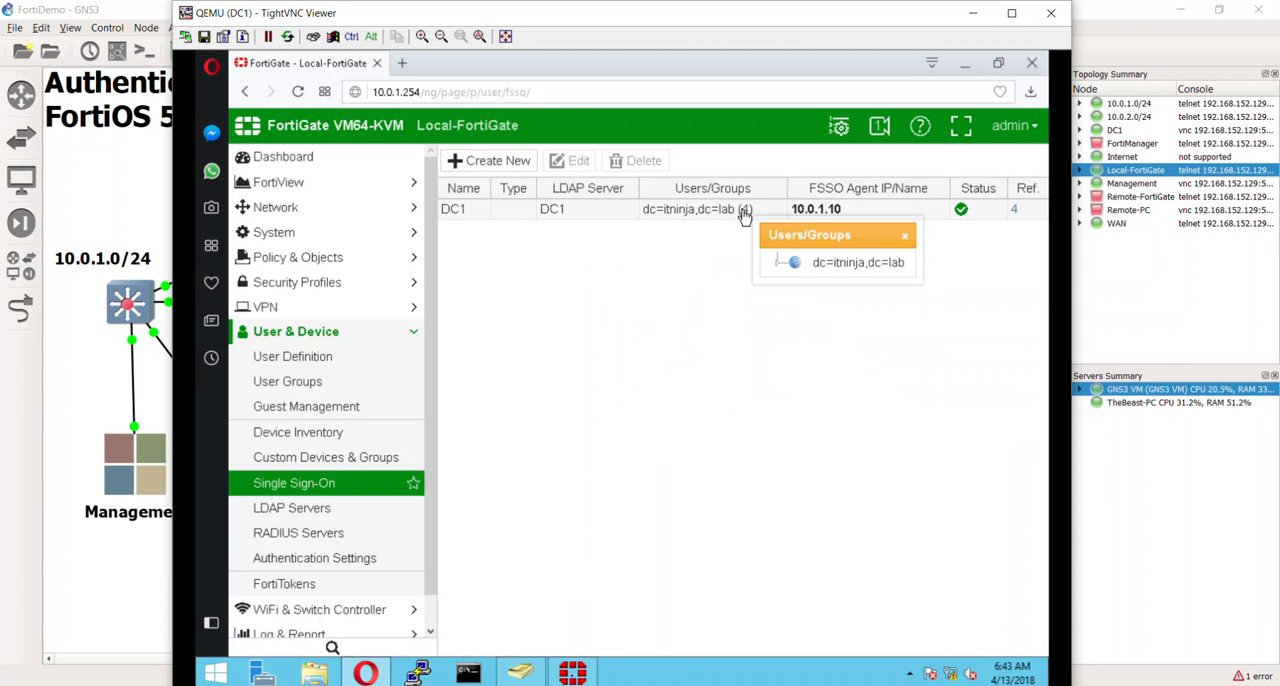
pyautogui.click(626, 349)
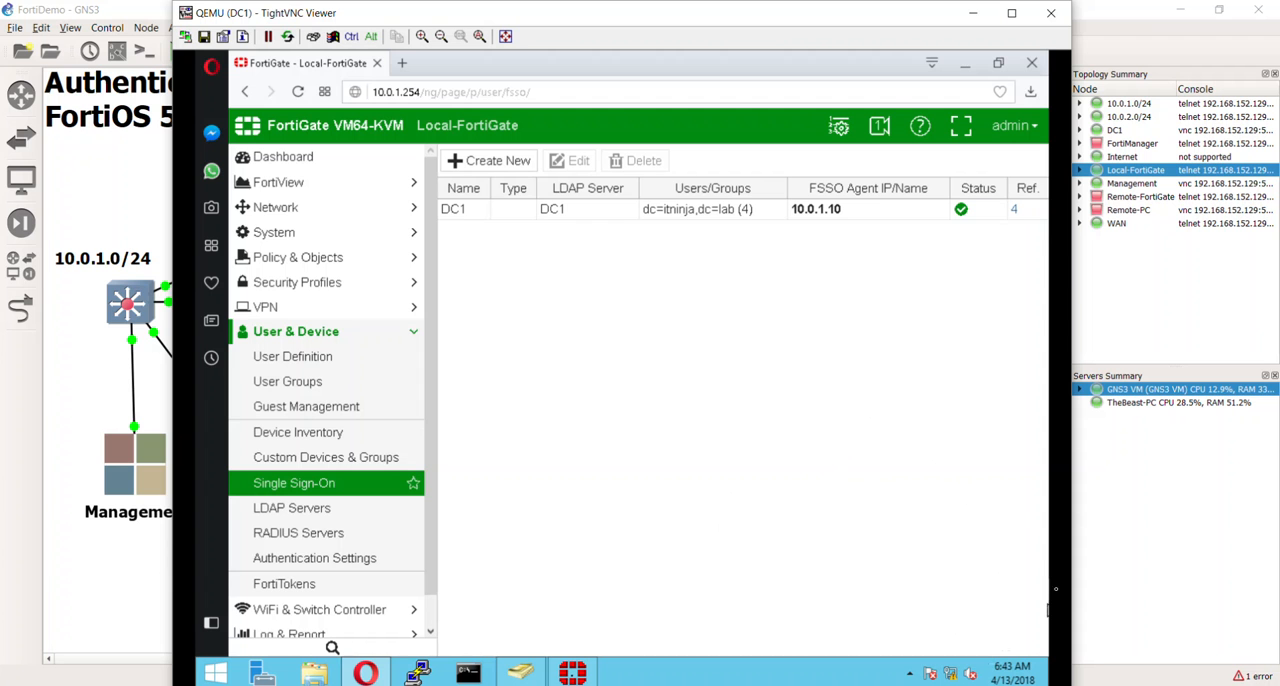
# - Switch to the Fortinet Single Sign On Agent windows, examine the connected FortiGate in the agent status, and close the status
pyautogui.click(970, 66)
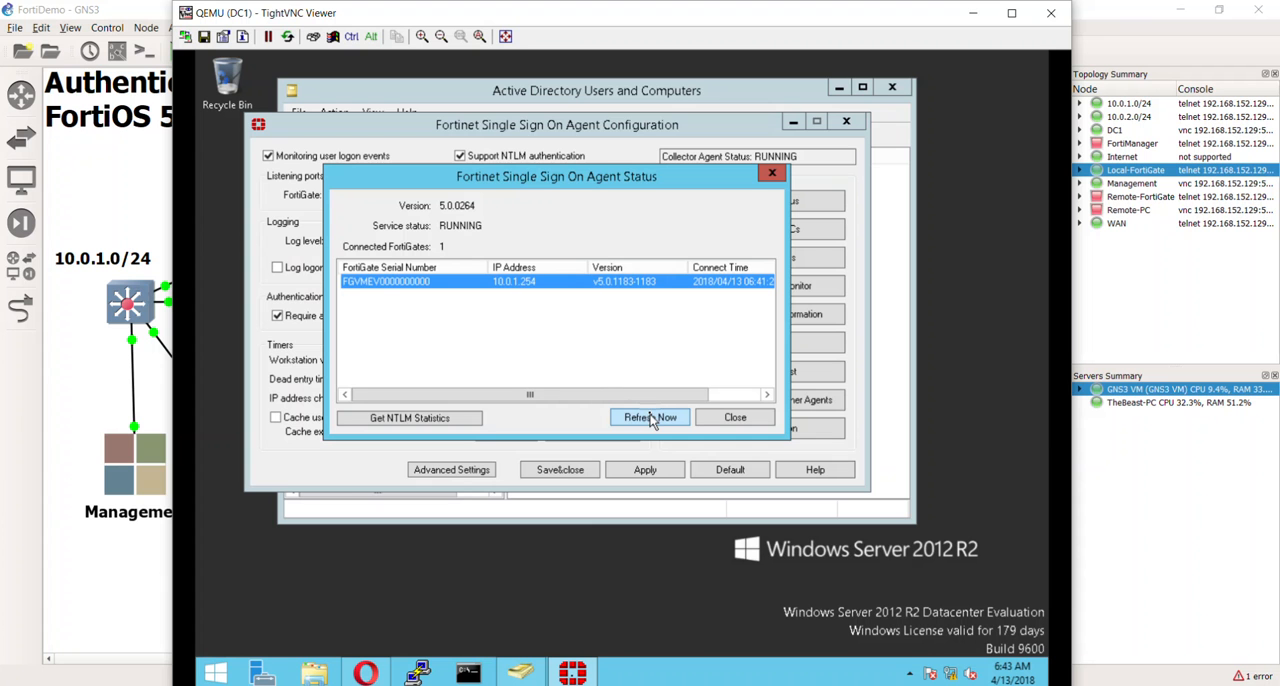
pyautogui.moveTo(614, 178); pyautogui.dragTo(680, 295)
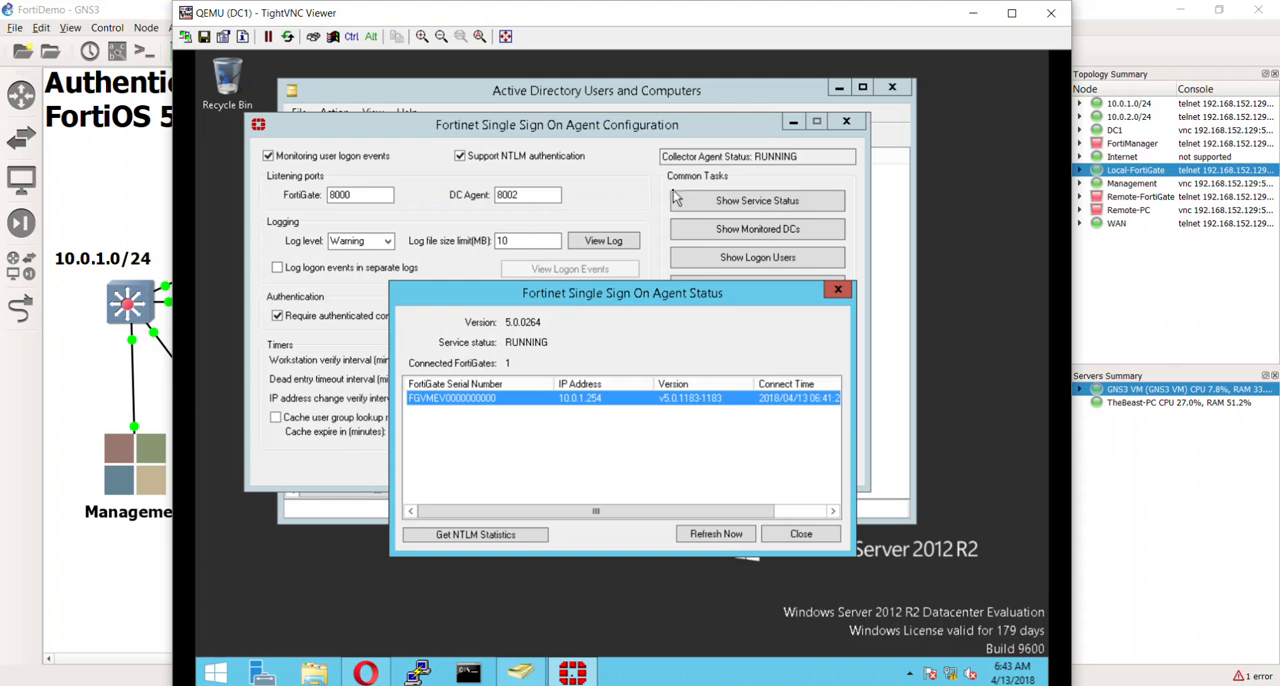
pyautogui.moveTo(712, 297); pyautogui.dragTo(666, 245)
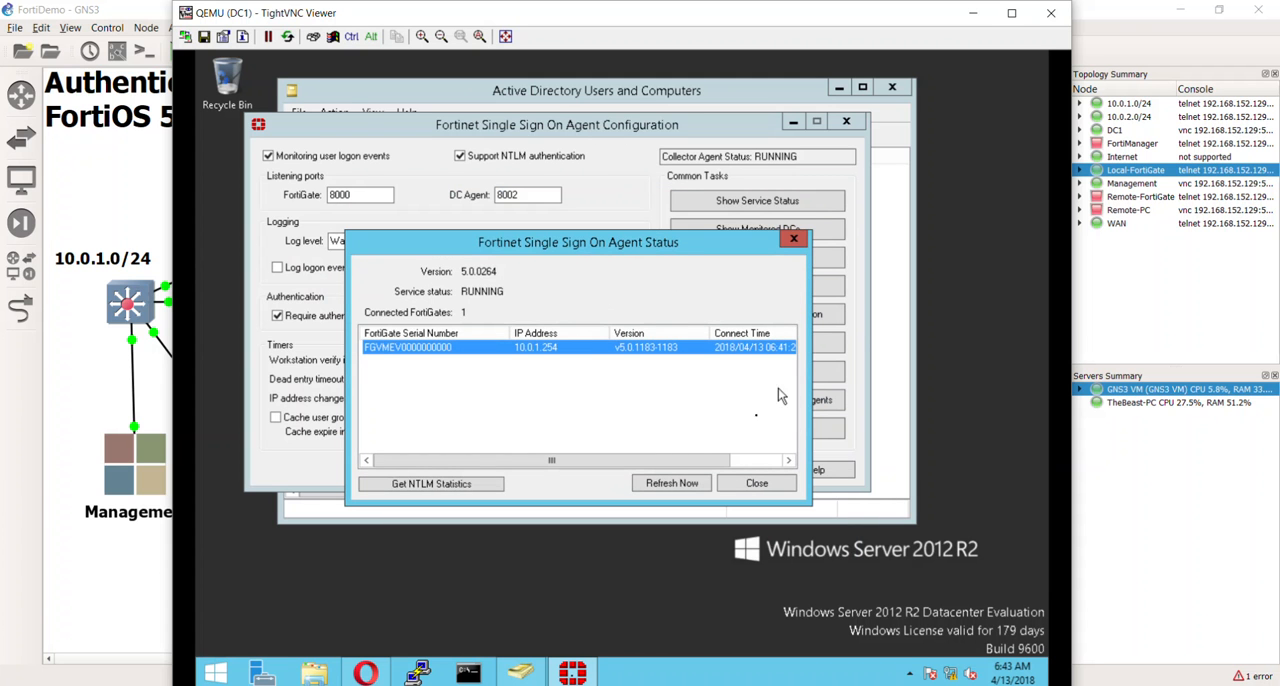
pyautogui.click(756, 484)
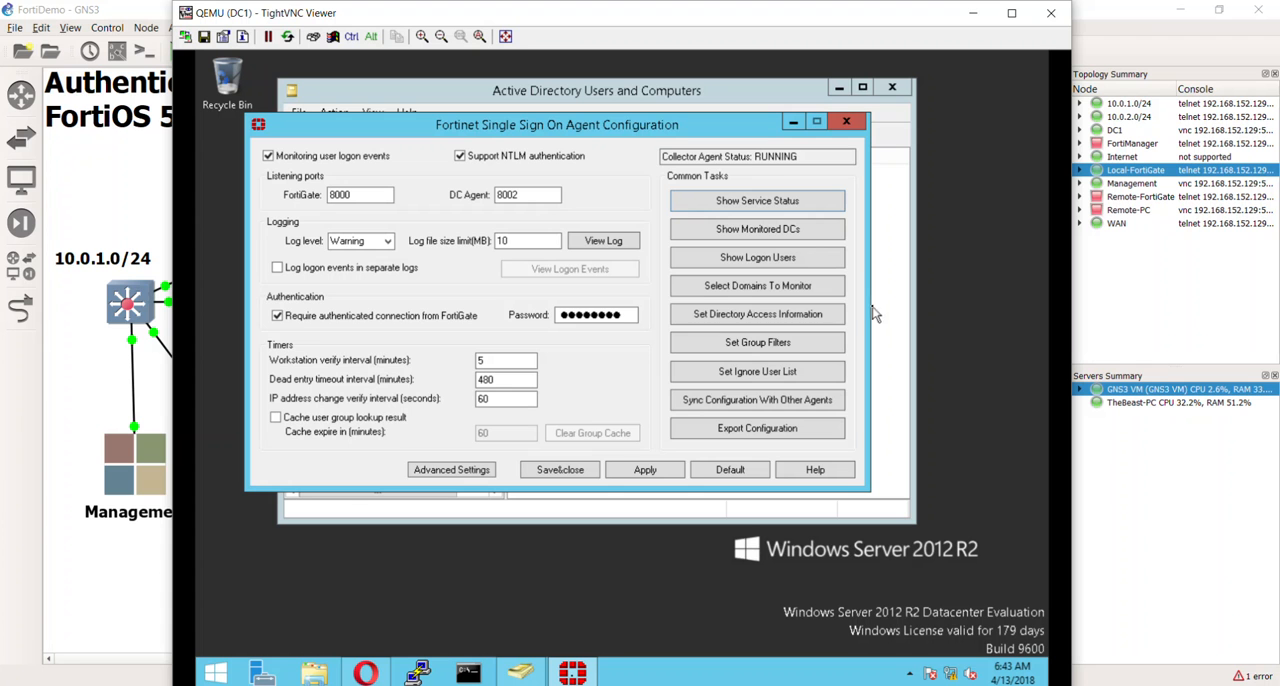
# - Show the collector agent's logon users, examine the details of the 10.0.1.10 and 10.0.1.100 entries, and close the list
pyautogui.click(813, 260)
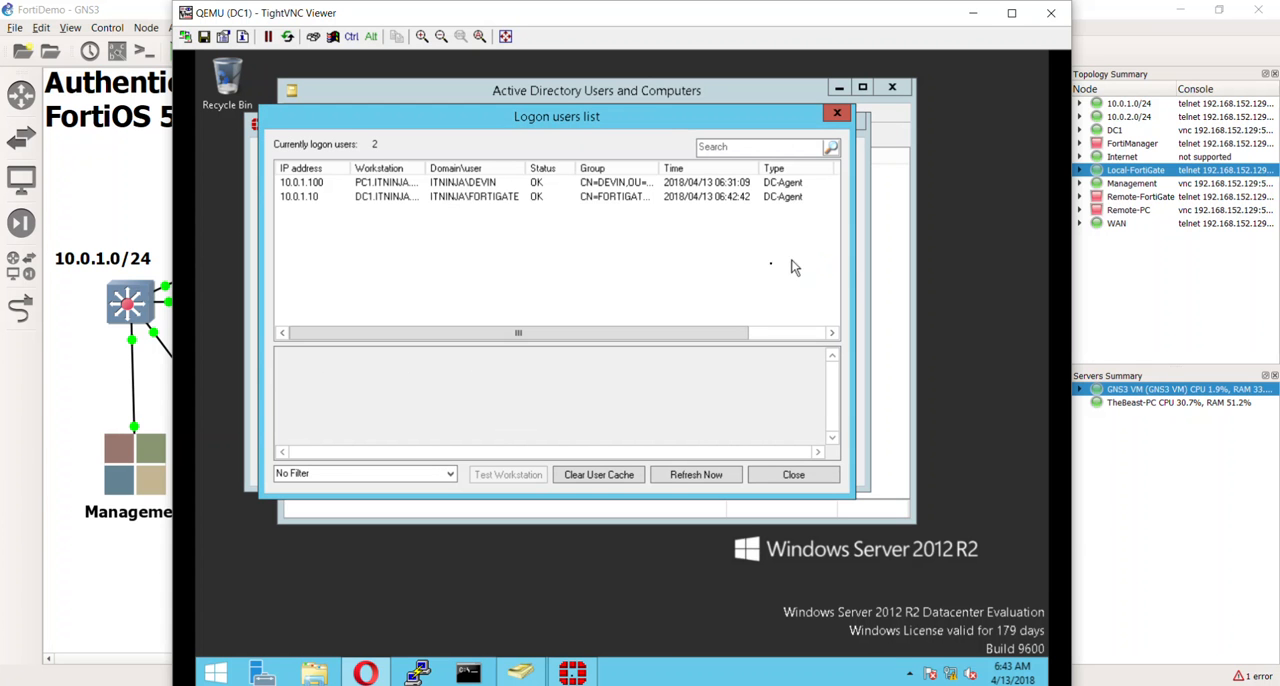
pyautogui.click(496, 197)
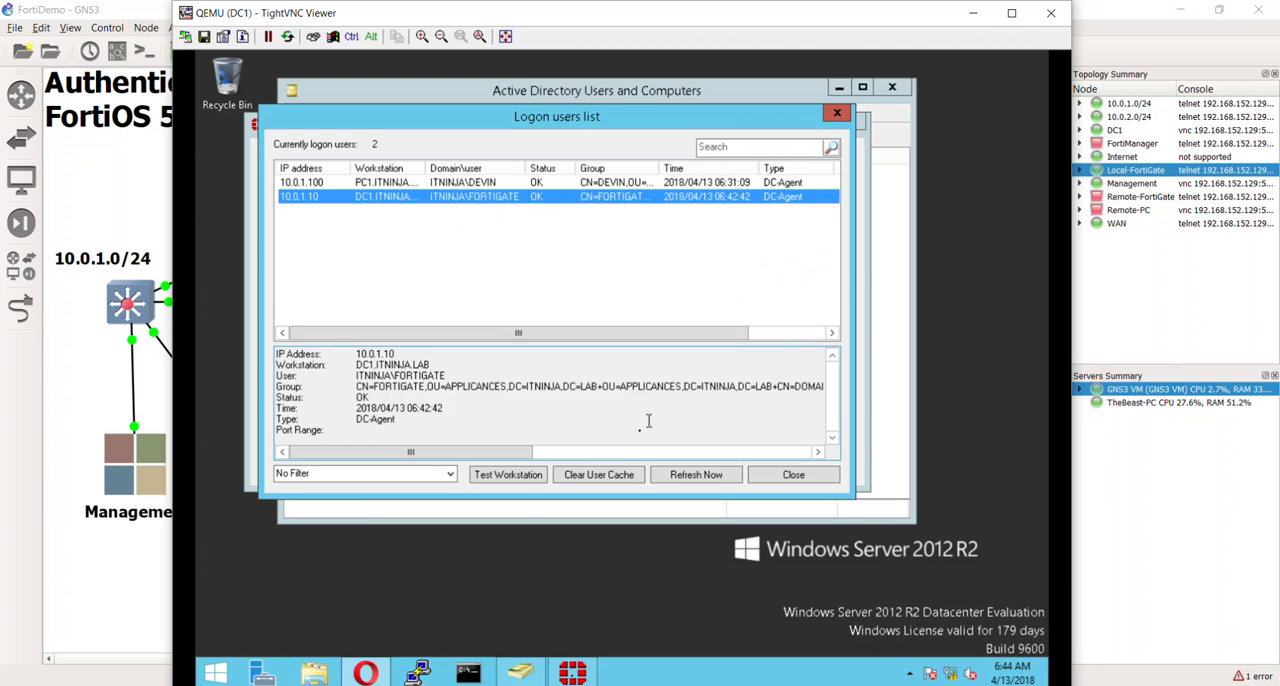
pyautogui.moveTo(519, 462); pyautogui.dragTo(487, 452)
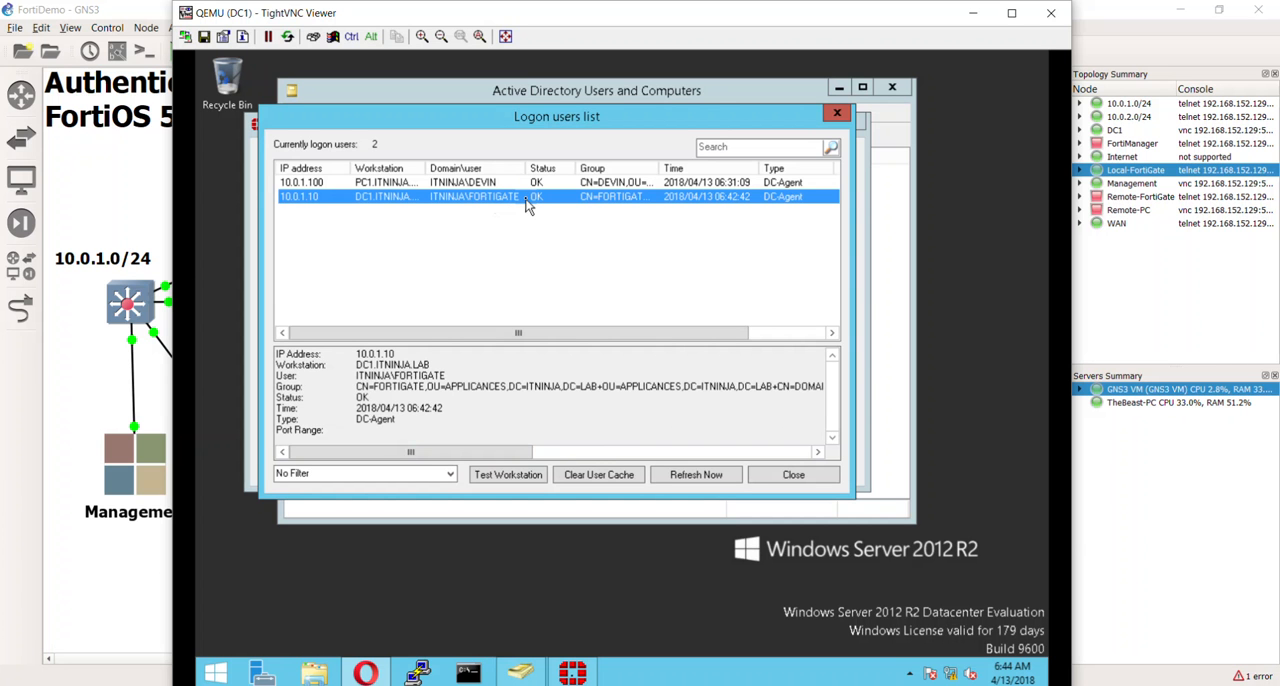
pyautogui.click(669, 184)
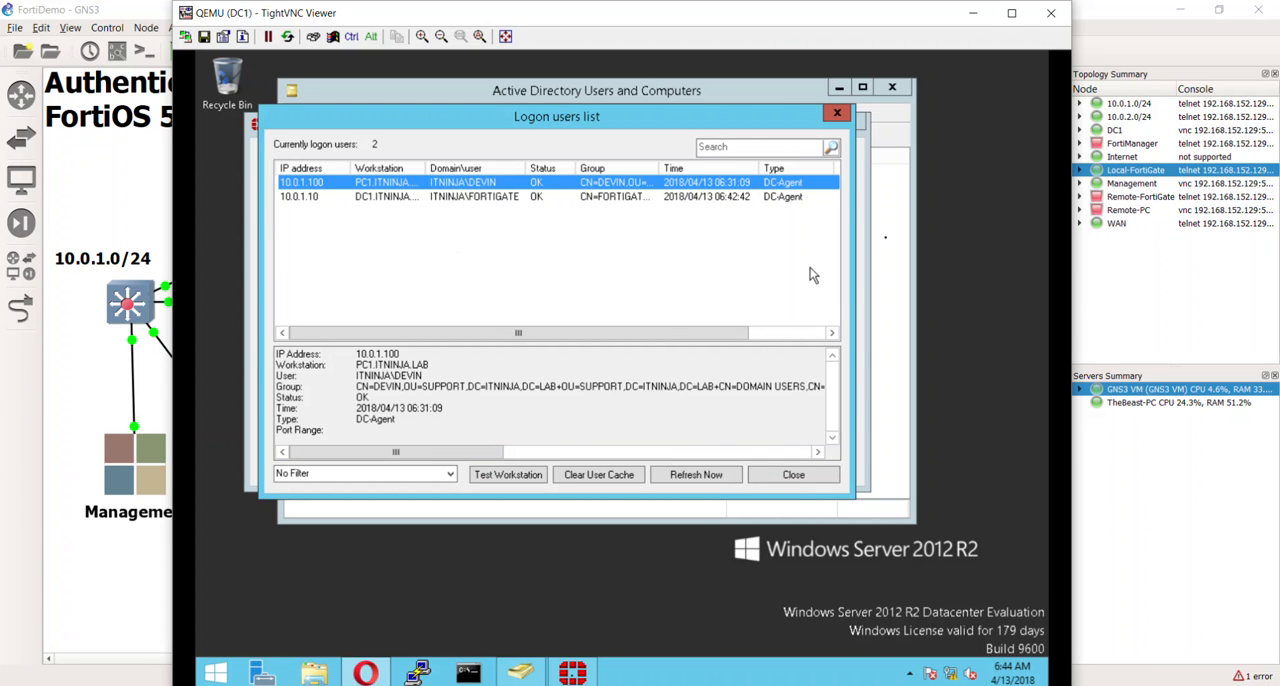
pyautogui.click(793, 476)
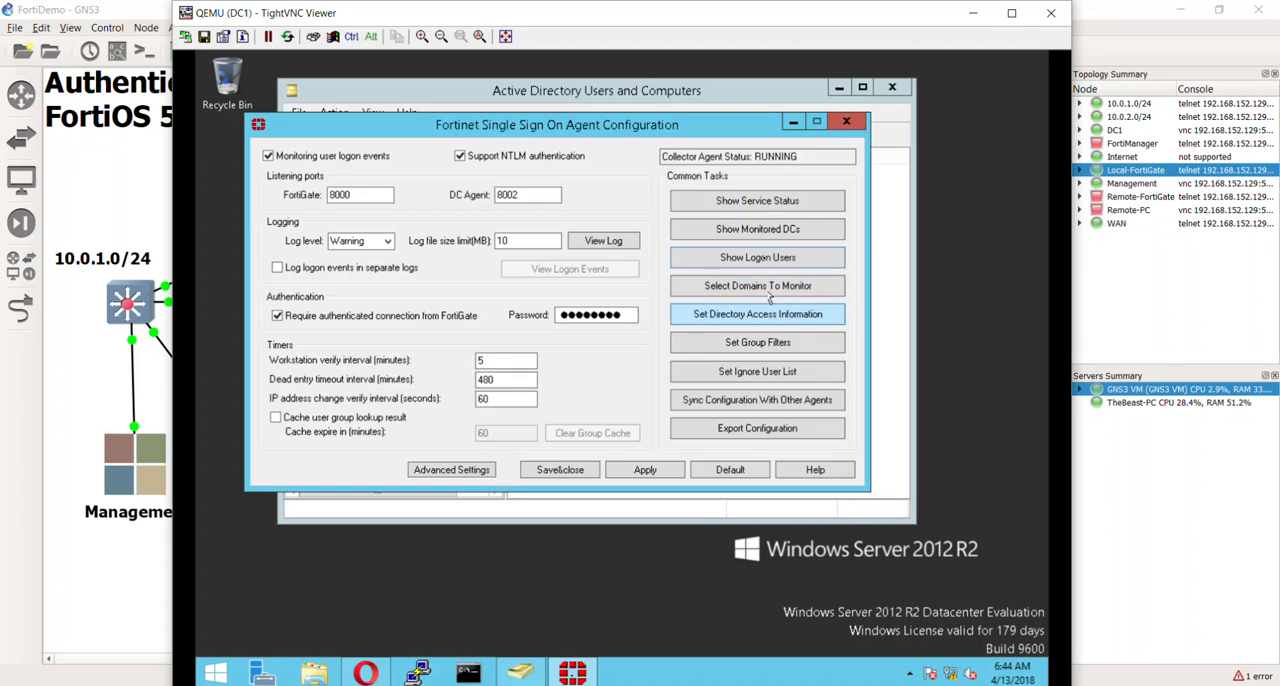
# - Show the collector agent's service status, refresh the connected FortiGate entry, and close the status
pyautogui.click(773, 210)
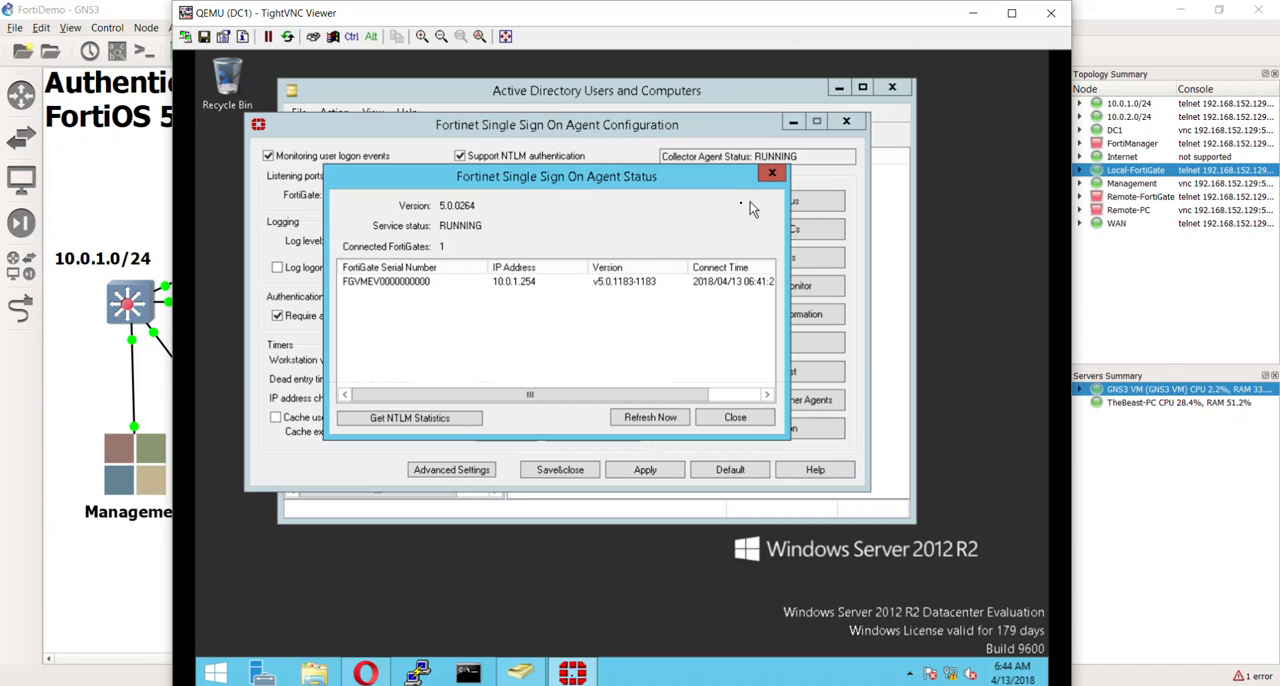
pyautogui.click(455, 283)
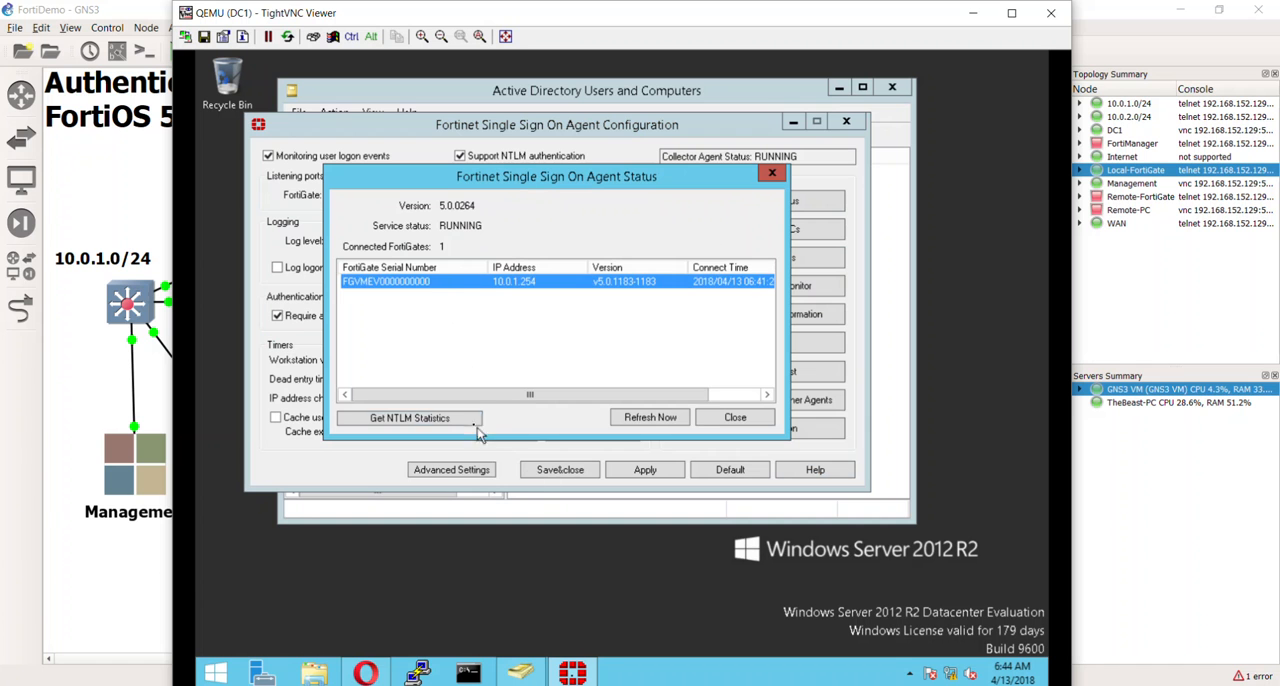
pyautogui.click(632, 420)
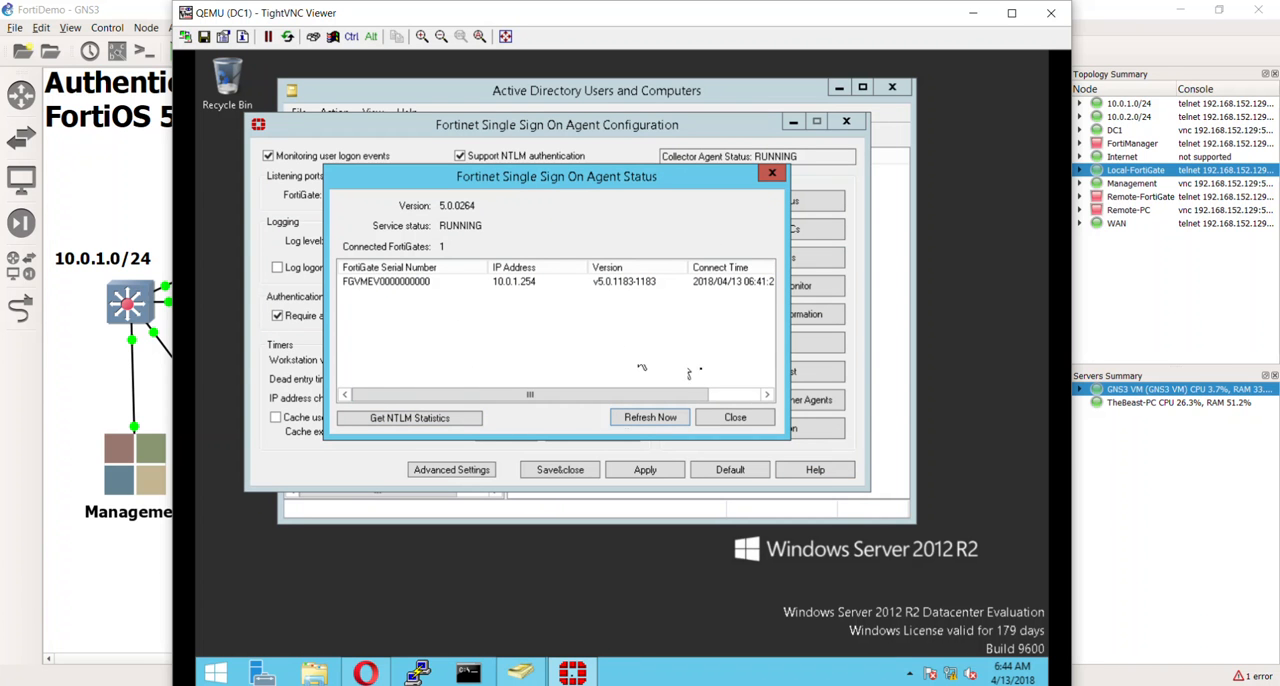
pyautogui.click(748, 418)
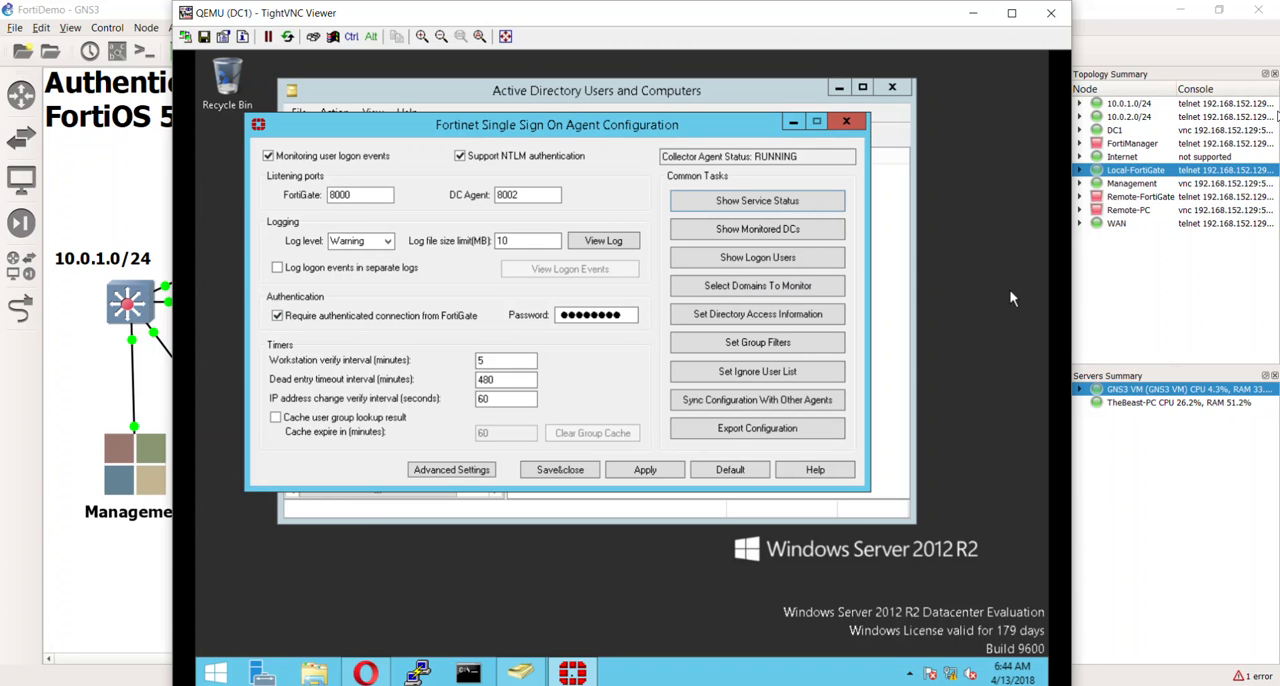
# - Open the DC1 Control Panel with small icons and open the advanced settings of Windows Firewall
pyautogui.click(505, 400)
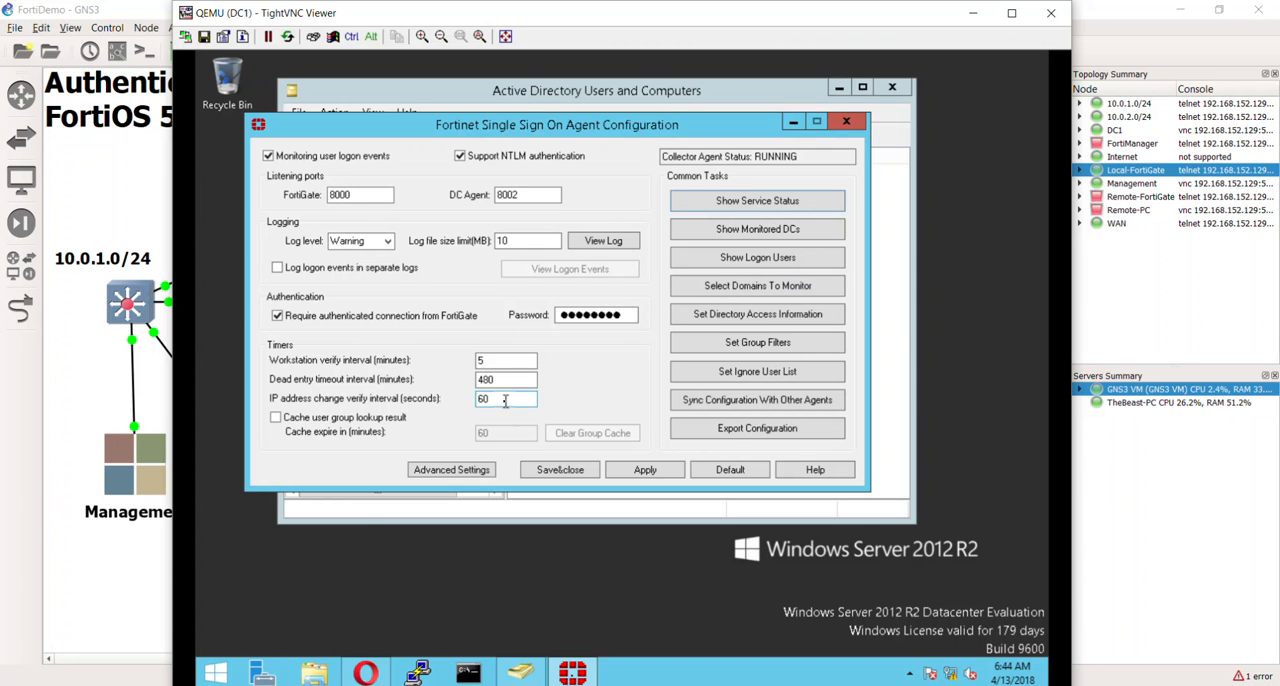
pyautogui.rightClick(220, 672)
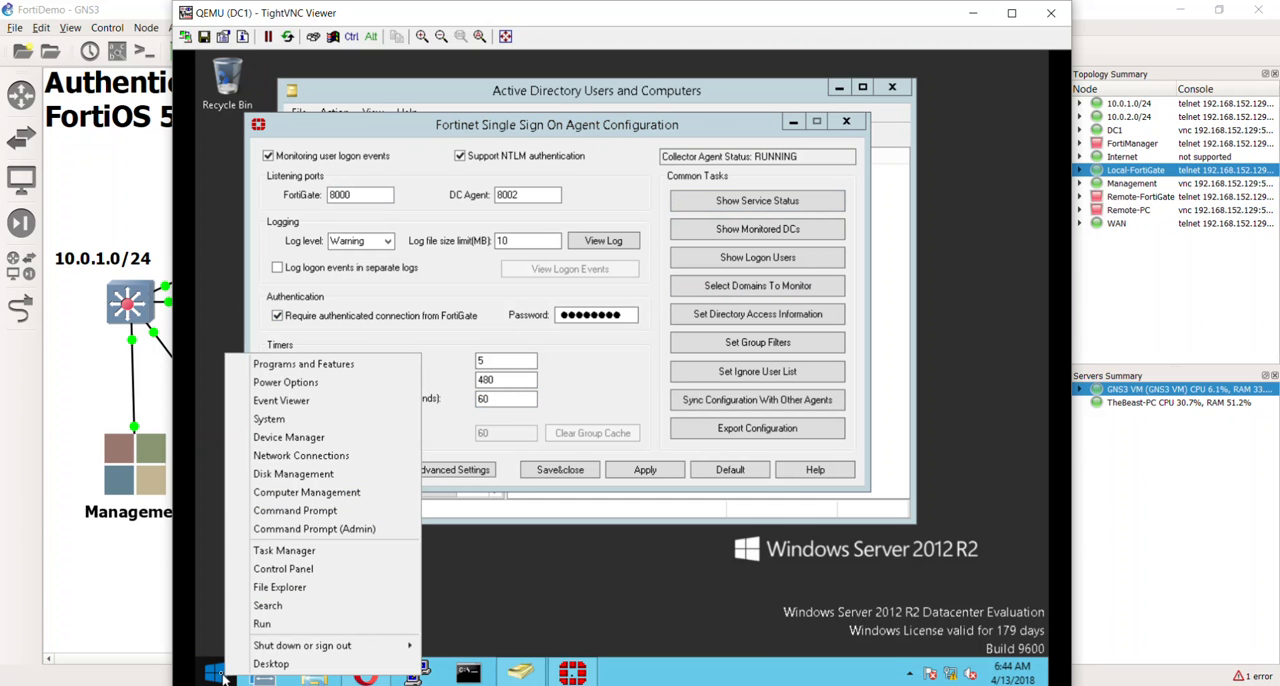
pyautogui.click(324, 568)
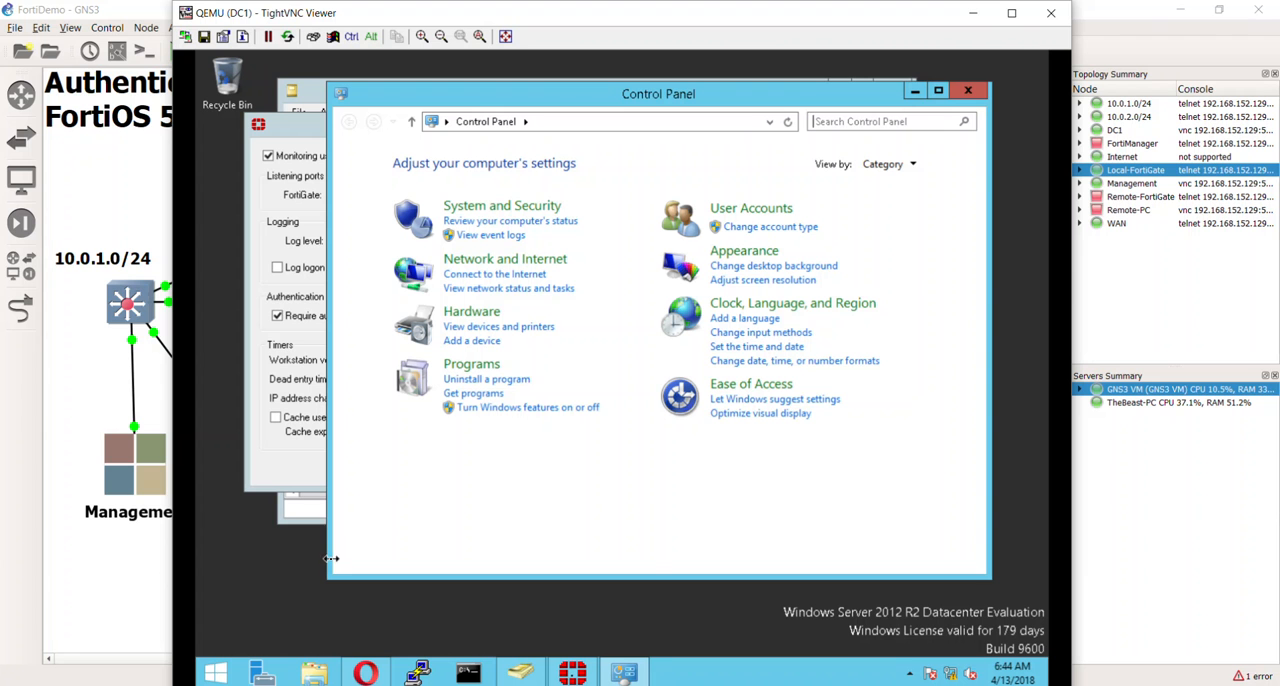
pyautogui.click(912, 164)
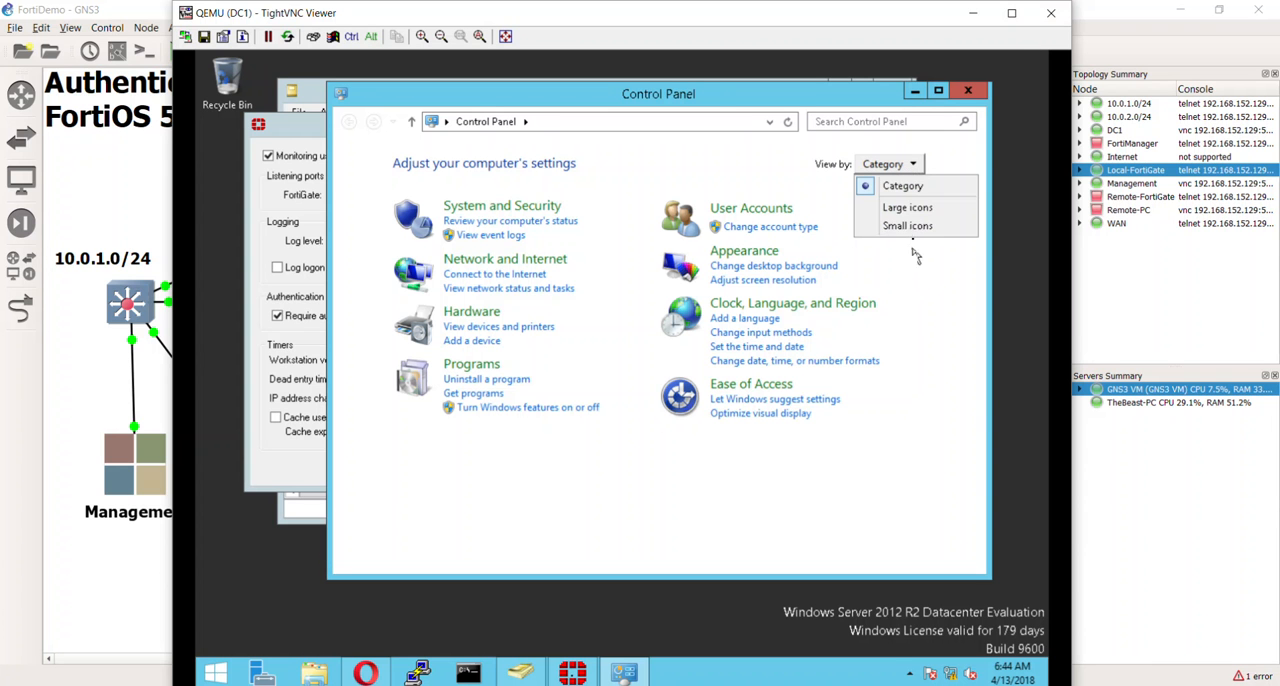
pyautogui.click(913, 227)
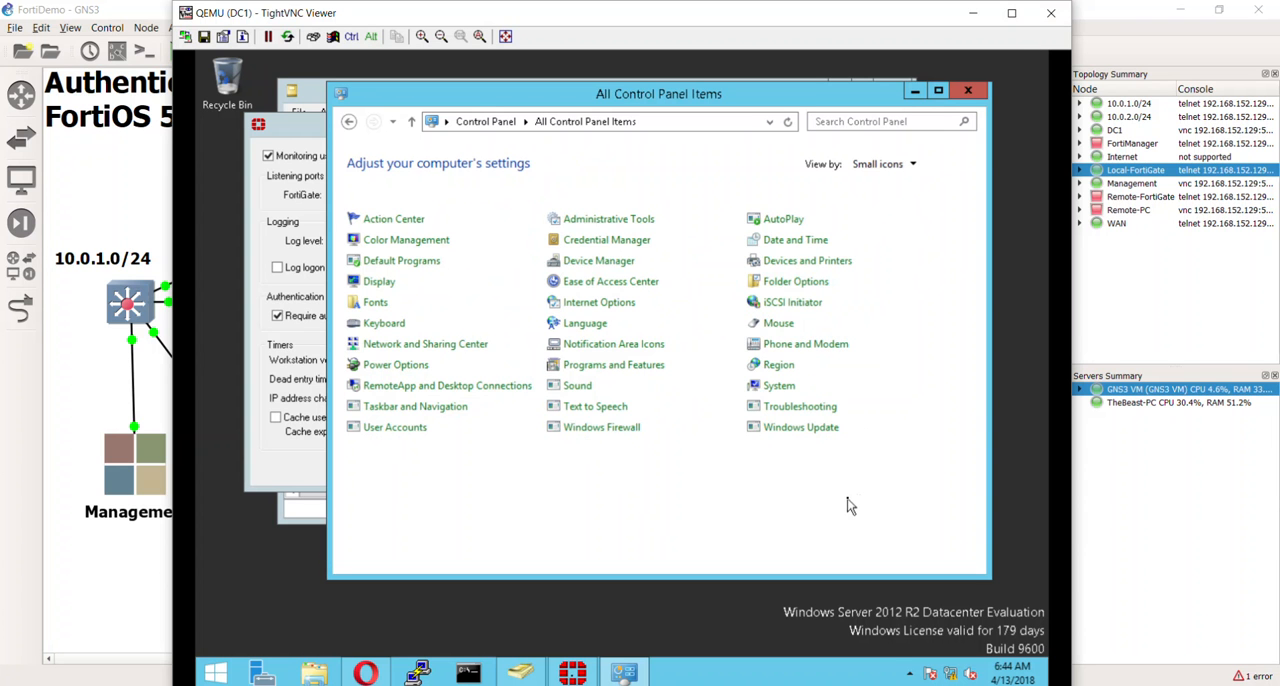
pyautogui.click(591, 430)
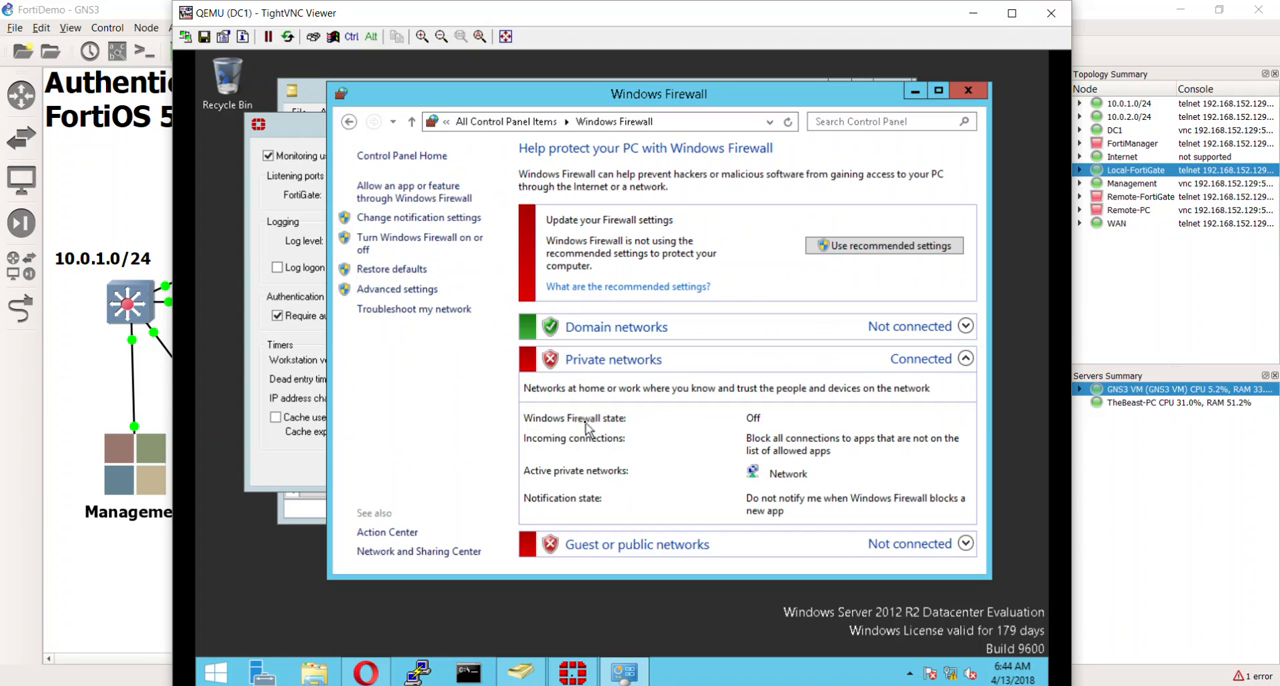
pyautogui.click(421, 291)
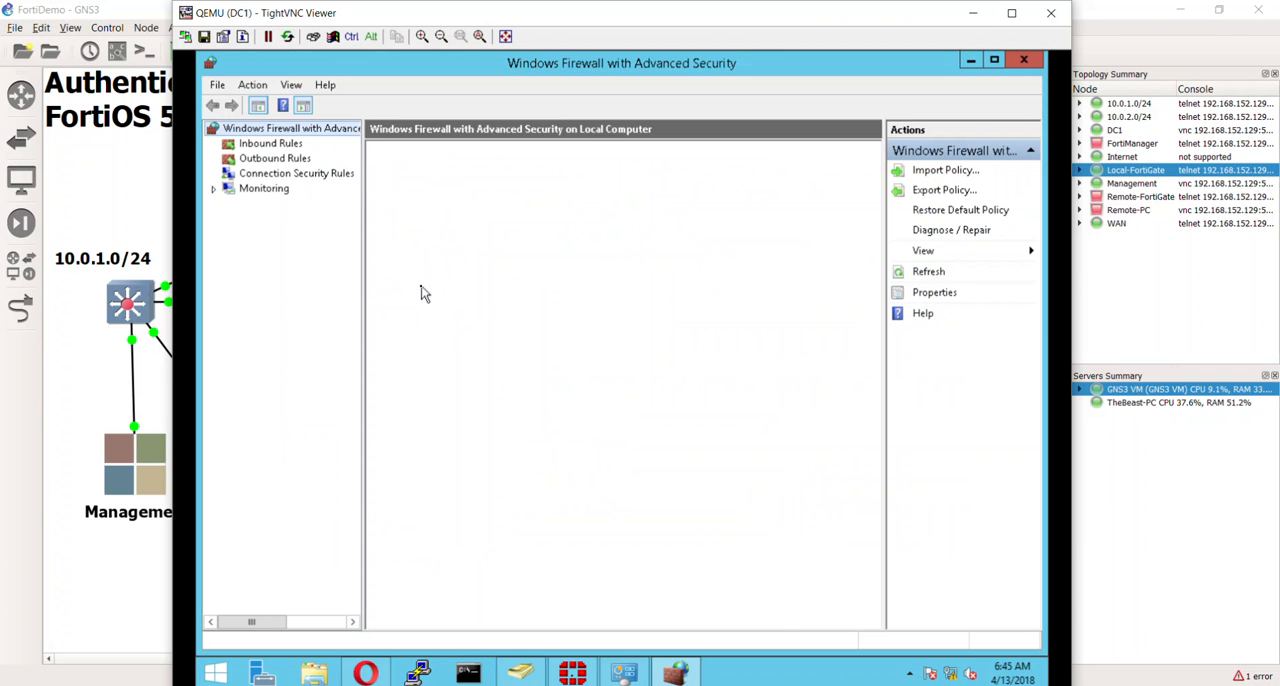
# - Review the outbound rules in Windows Firewall with Advanced Security and start a new outbound rule
pyautogui.click(290, 160)
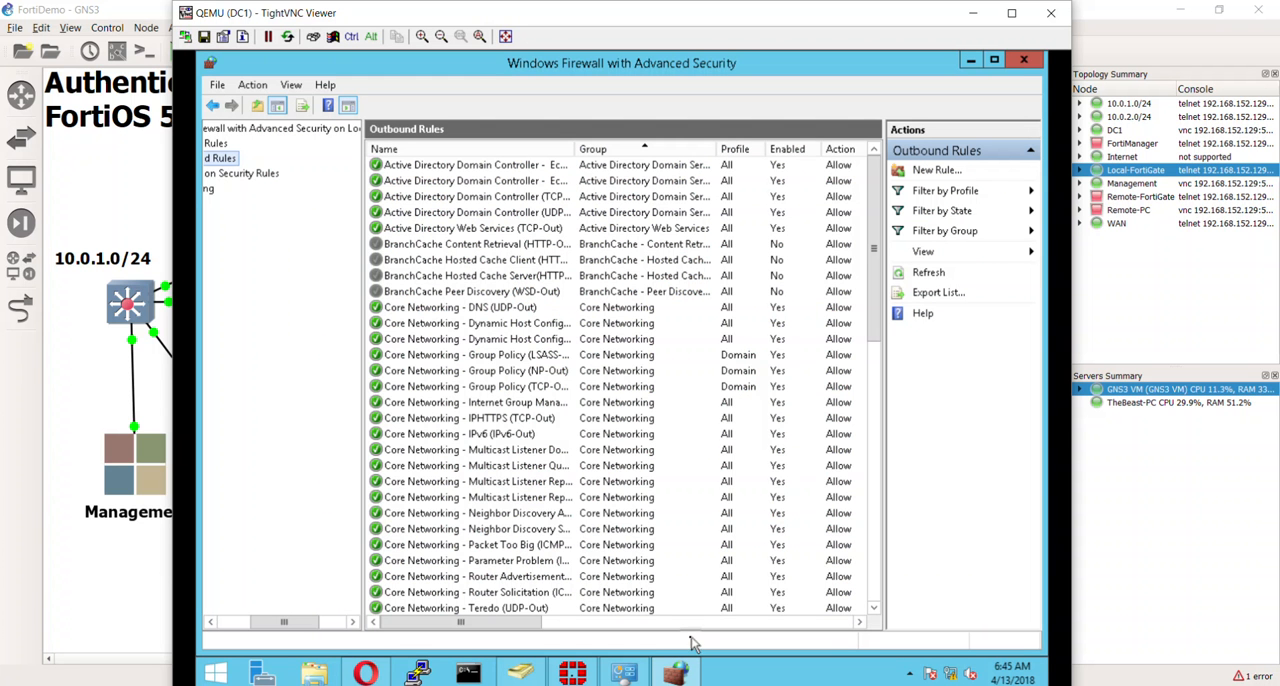
pyautogui.click(696, 622)
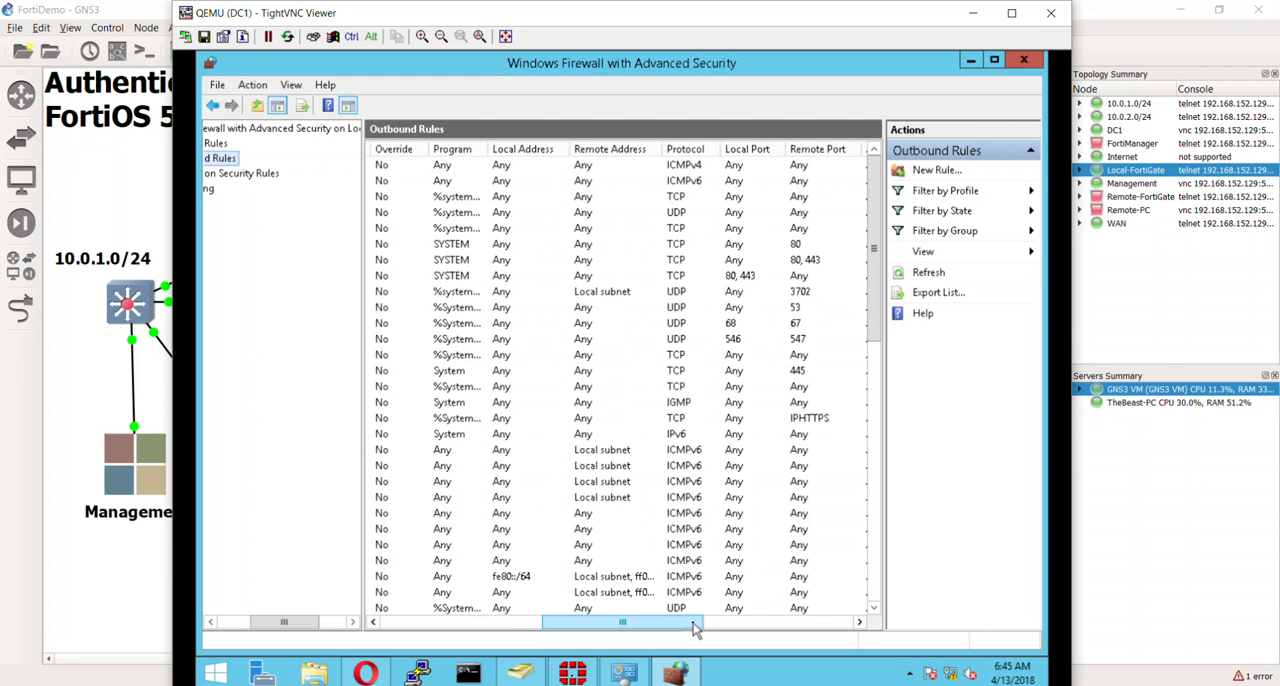
pyautogui.moveTo(696, 628); pyautogui.dragTo(530, 612)
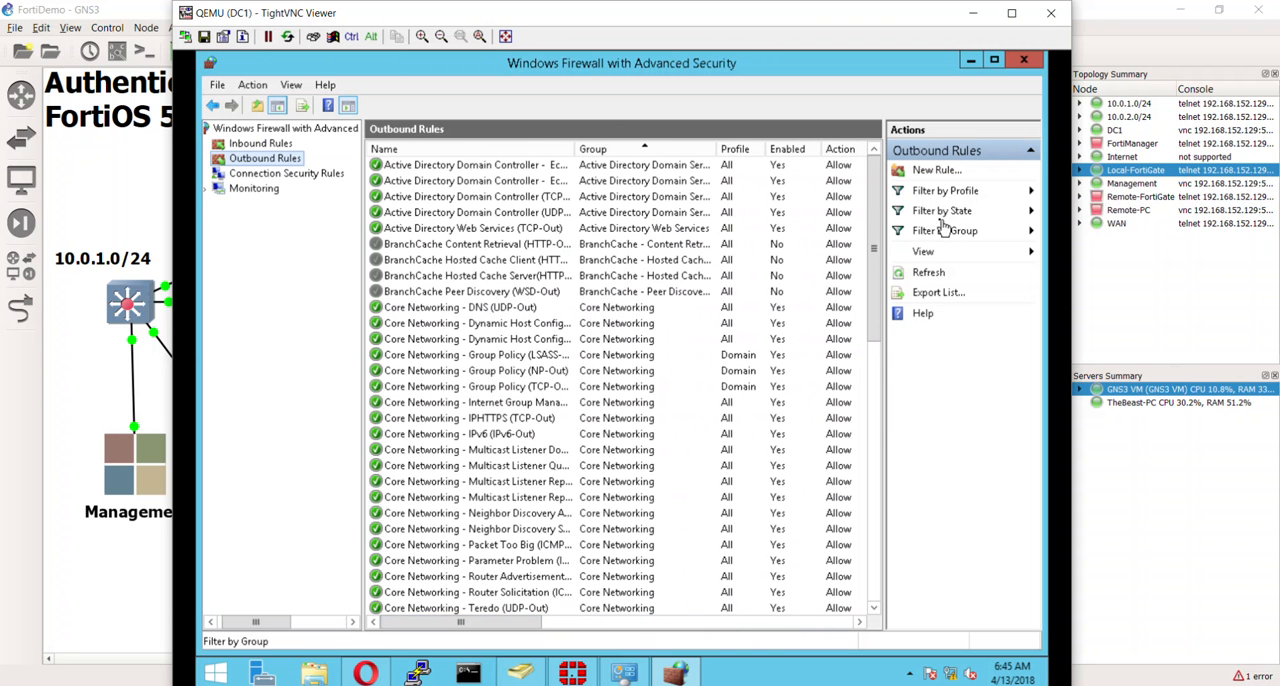
pyautogui.moveTo(876, 247); pyautogui.dragTo(884, 560)
pyautogui.moveTo(866, 391); pyautogui.dragTo(871, 114)
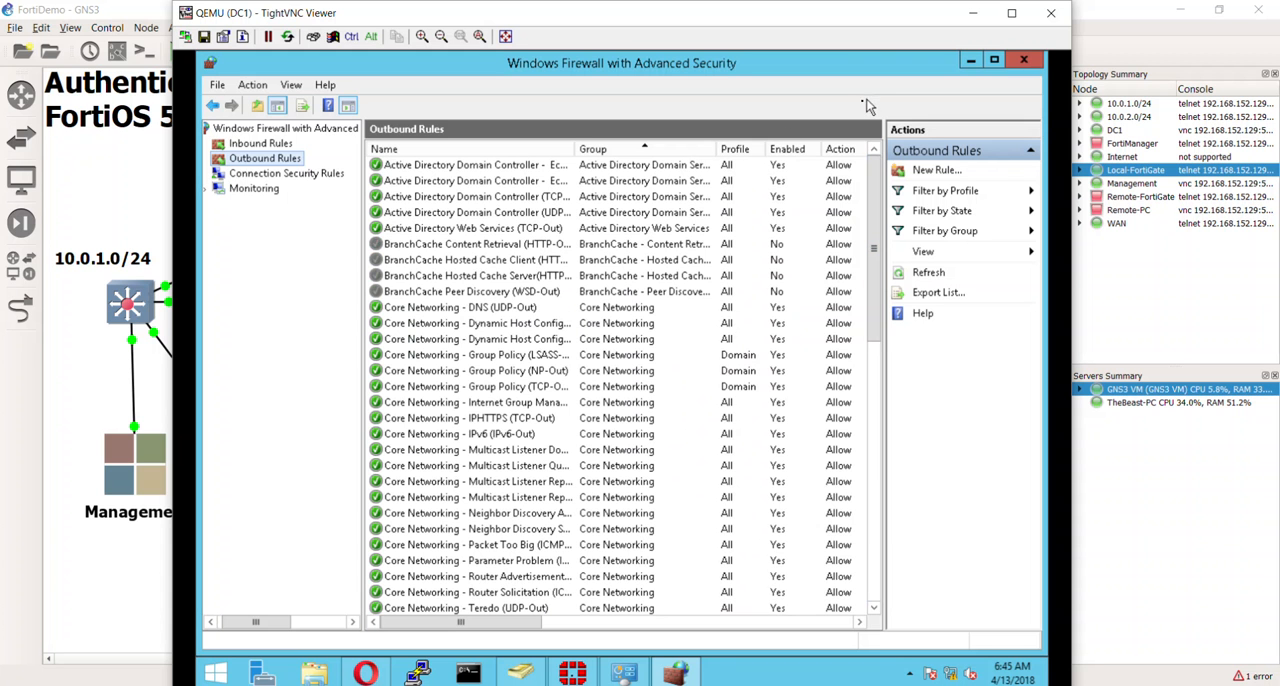
pyautogui.rightClick(272, 162)
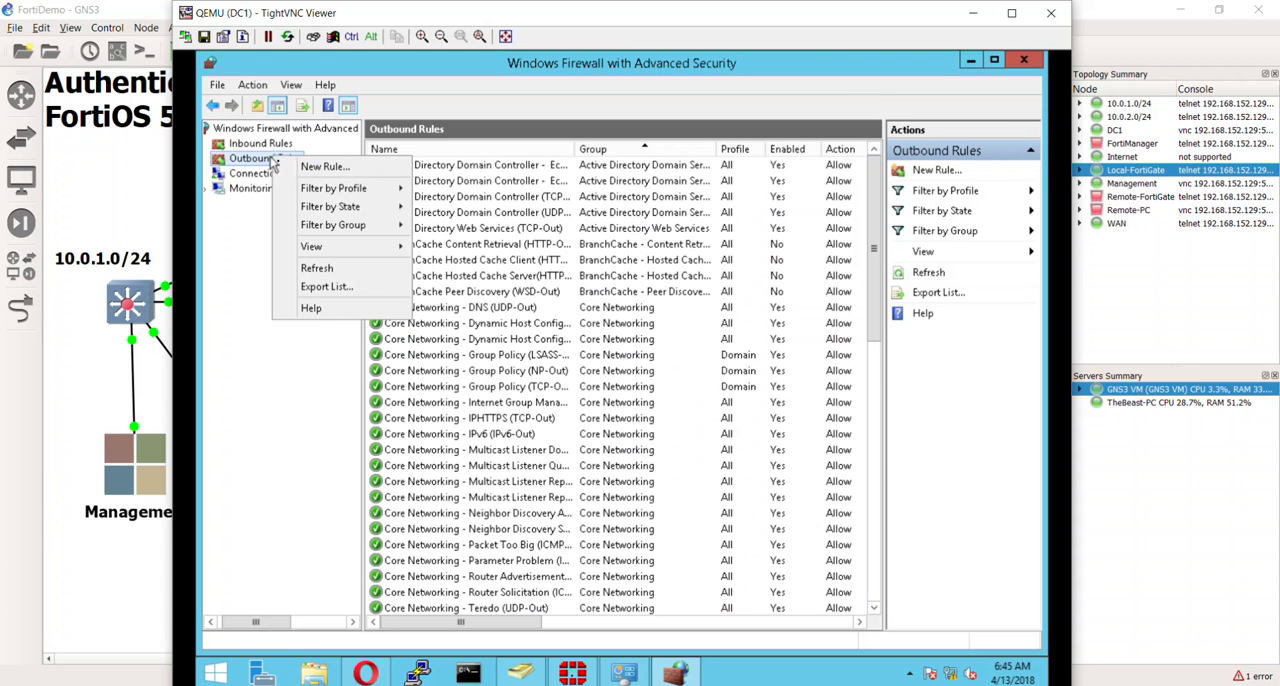
pyautogui.click(295, 167)
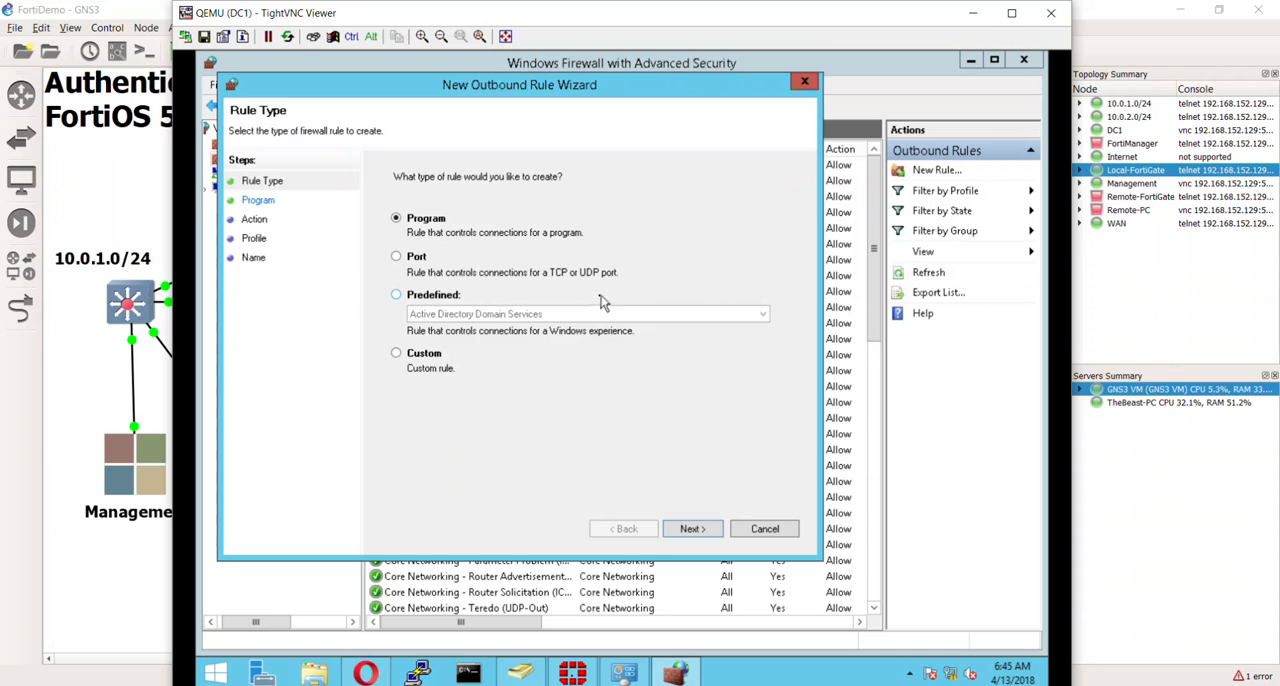
pyautogui.click(416, 257)
pyautogui.click(692, 528)
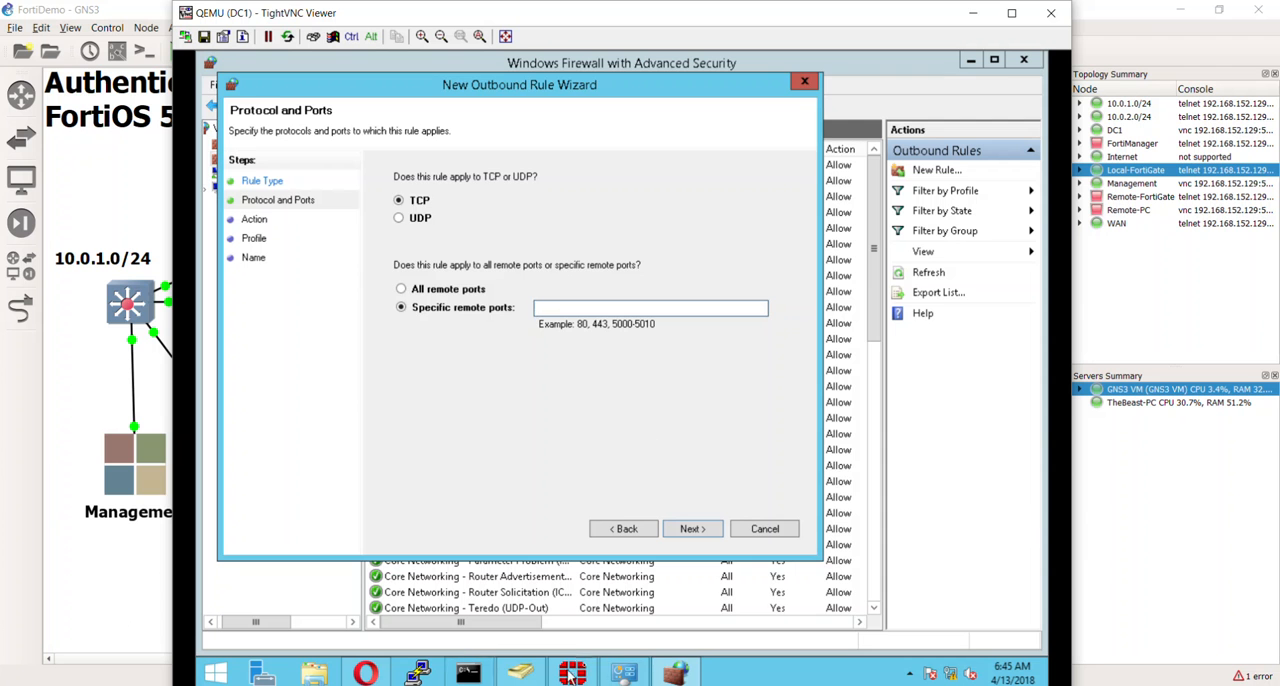
pyautogui.click(571, 672)
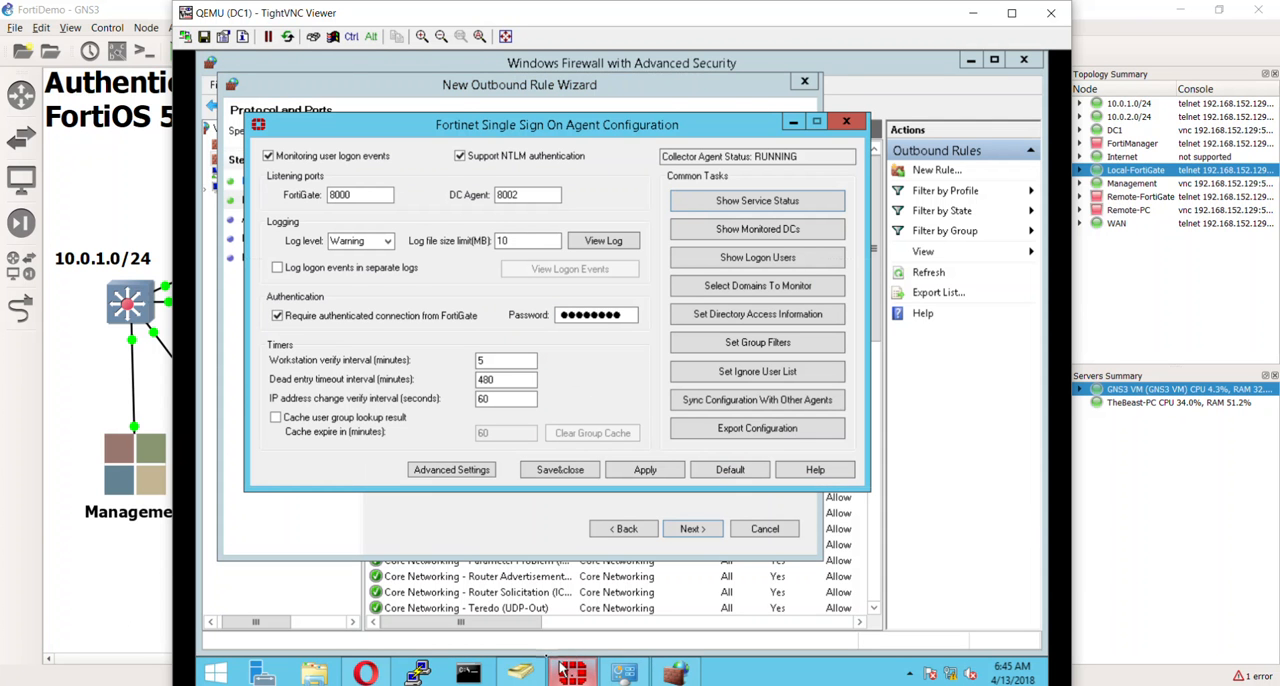
pyautogui.click(472, 540)
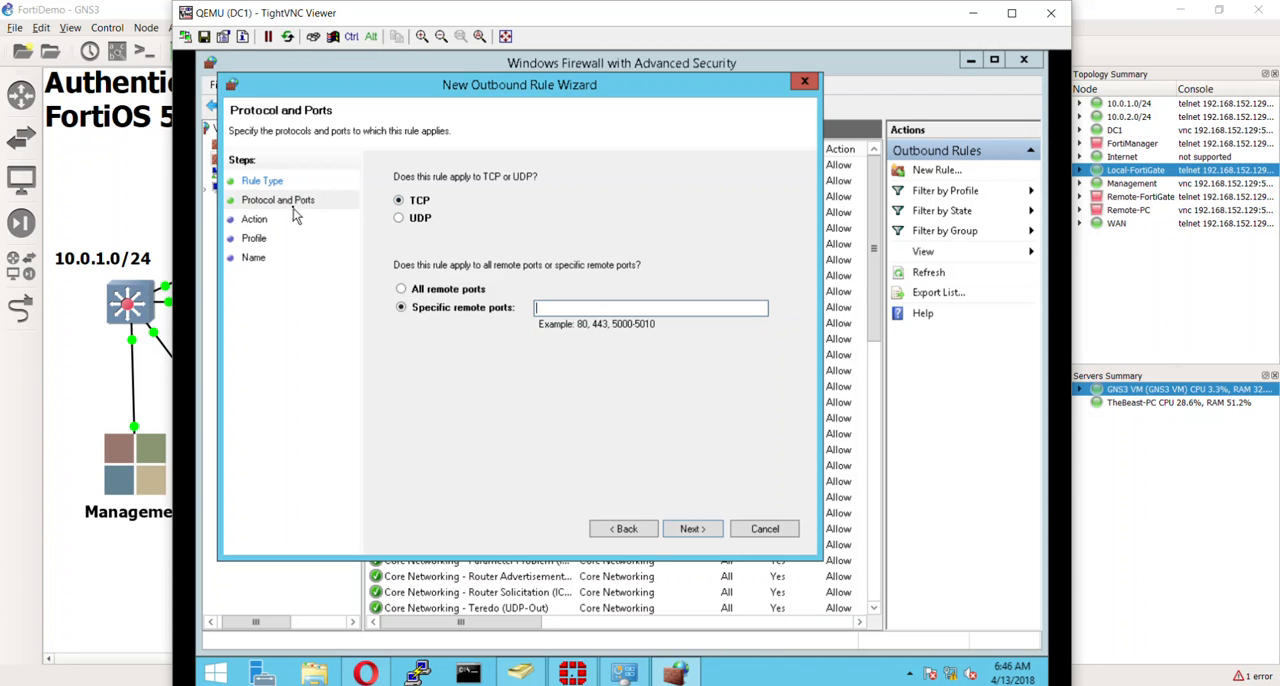
pyautogui.click(646, 529)
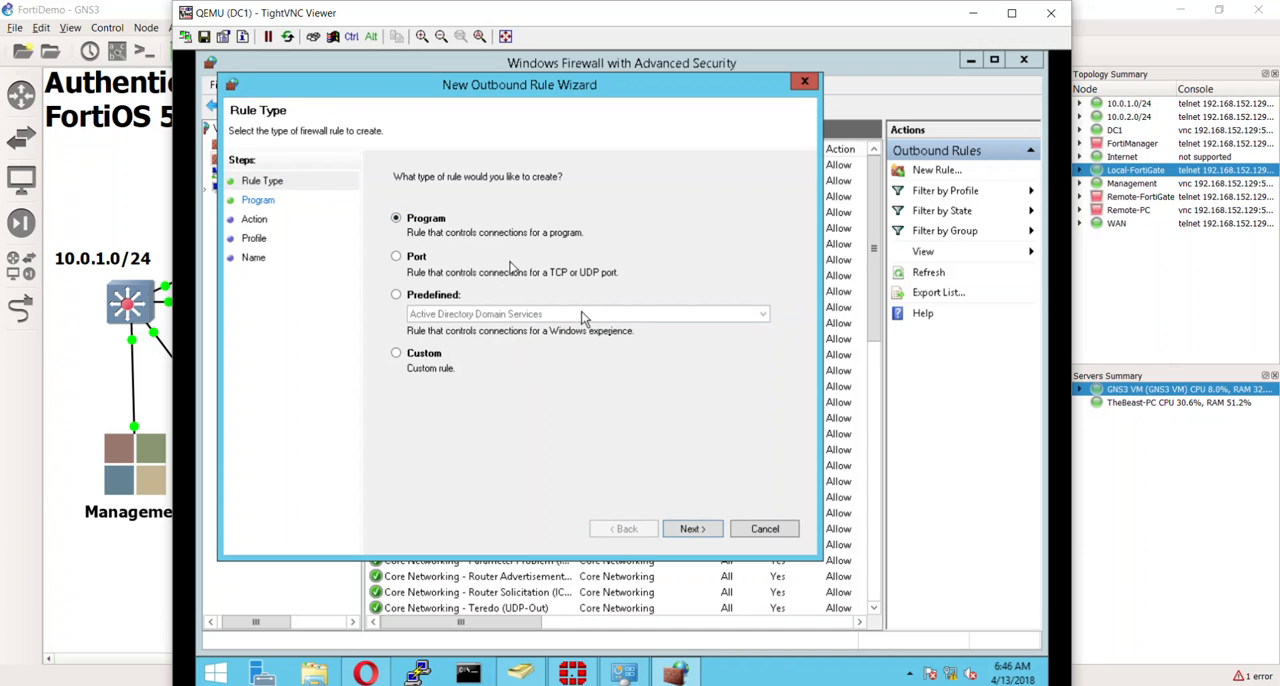
# - Make it a Program rule for collectoragent.exe from the Fortinet\FSAE folder in Program Files (x86)
pyautogui.click(695, 531)
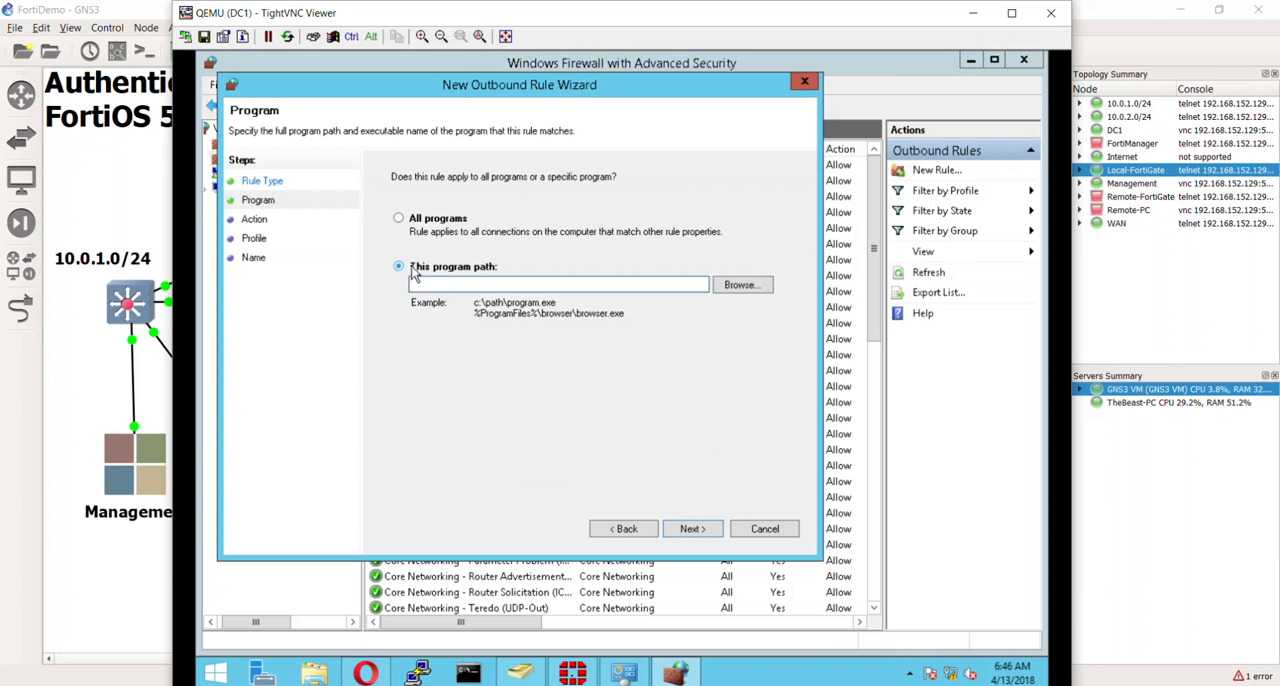
pyautogui.click(733, 287)
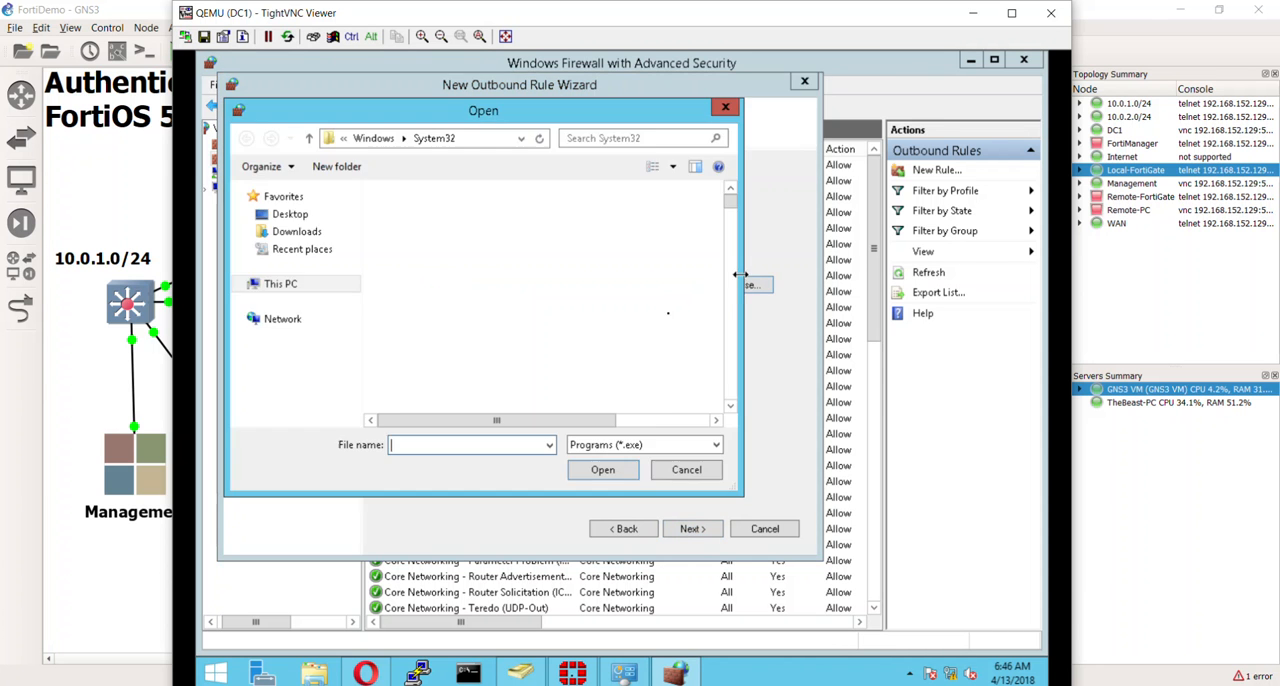
pyautogui.click(373, 138)
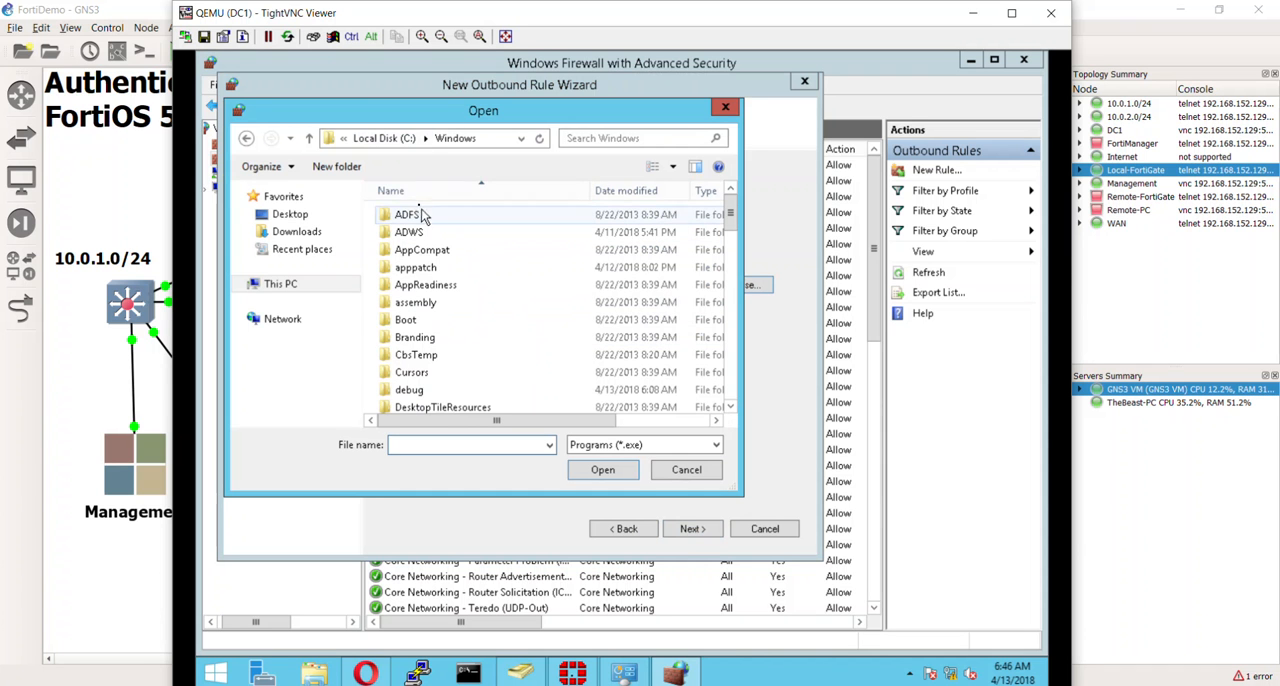
pyautogui.click(372, 138)
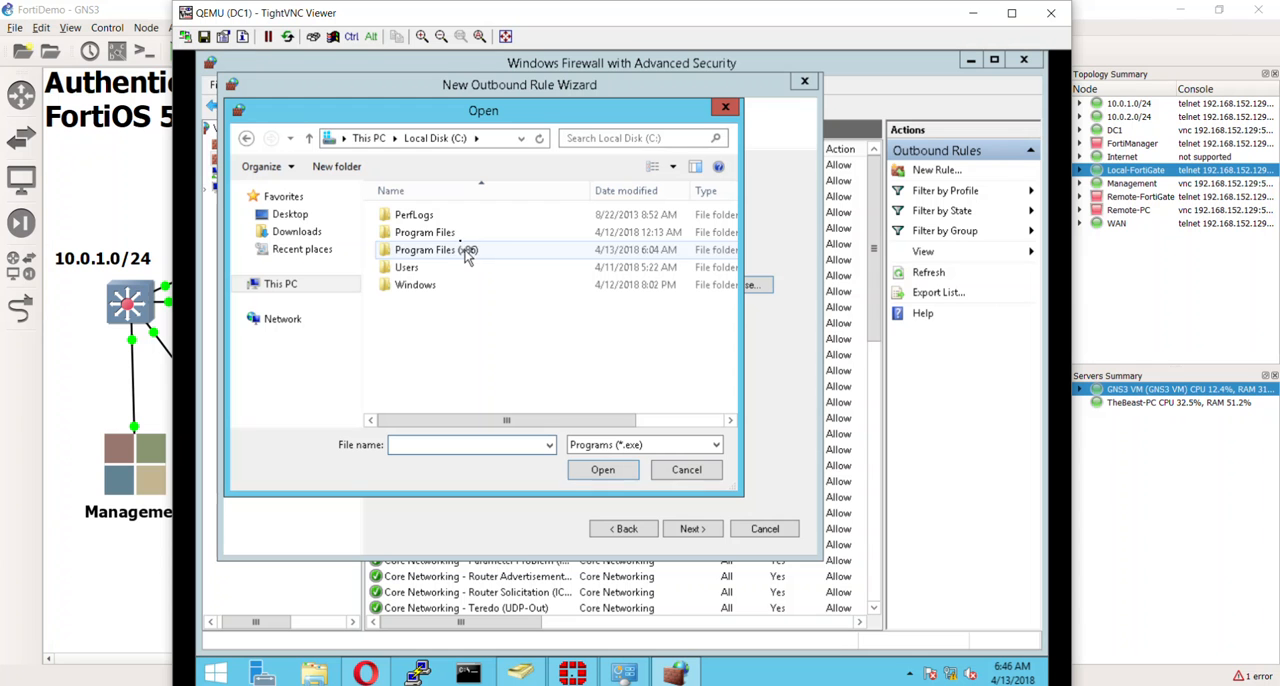
pyautogui.doubleClick(466, 233)
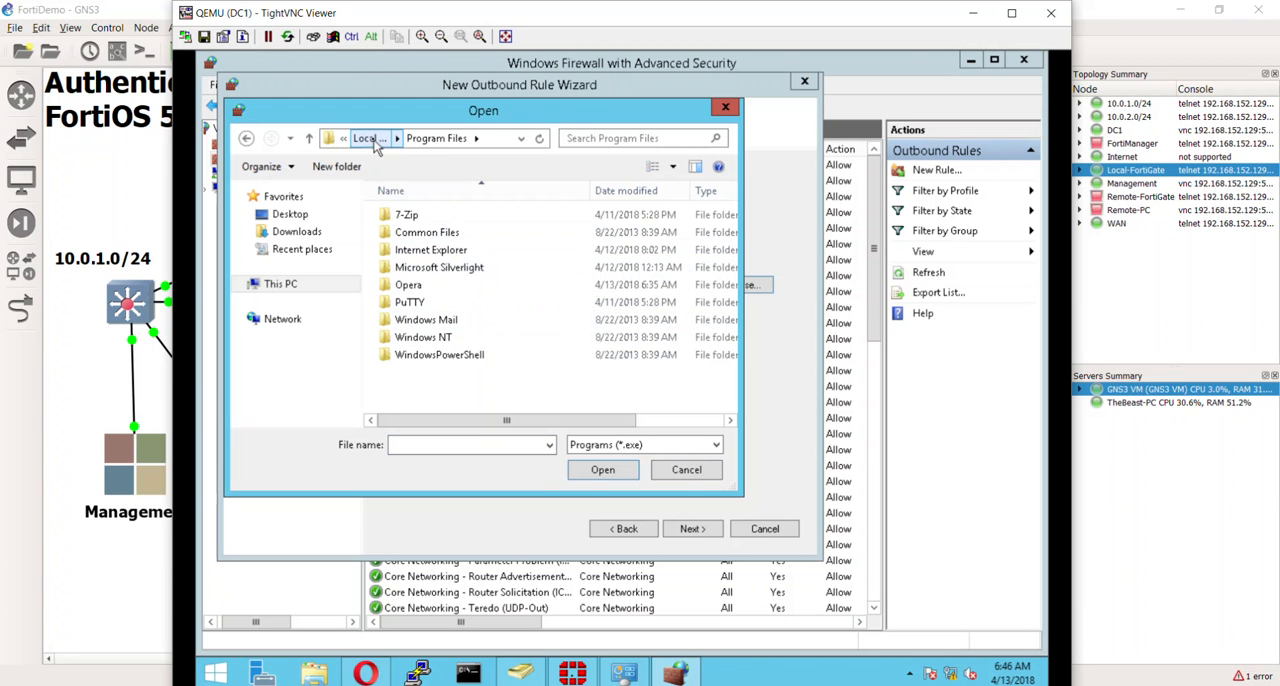
pyautogui.click(372, 140)
pyautogui.doubleClick(440, 249)
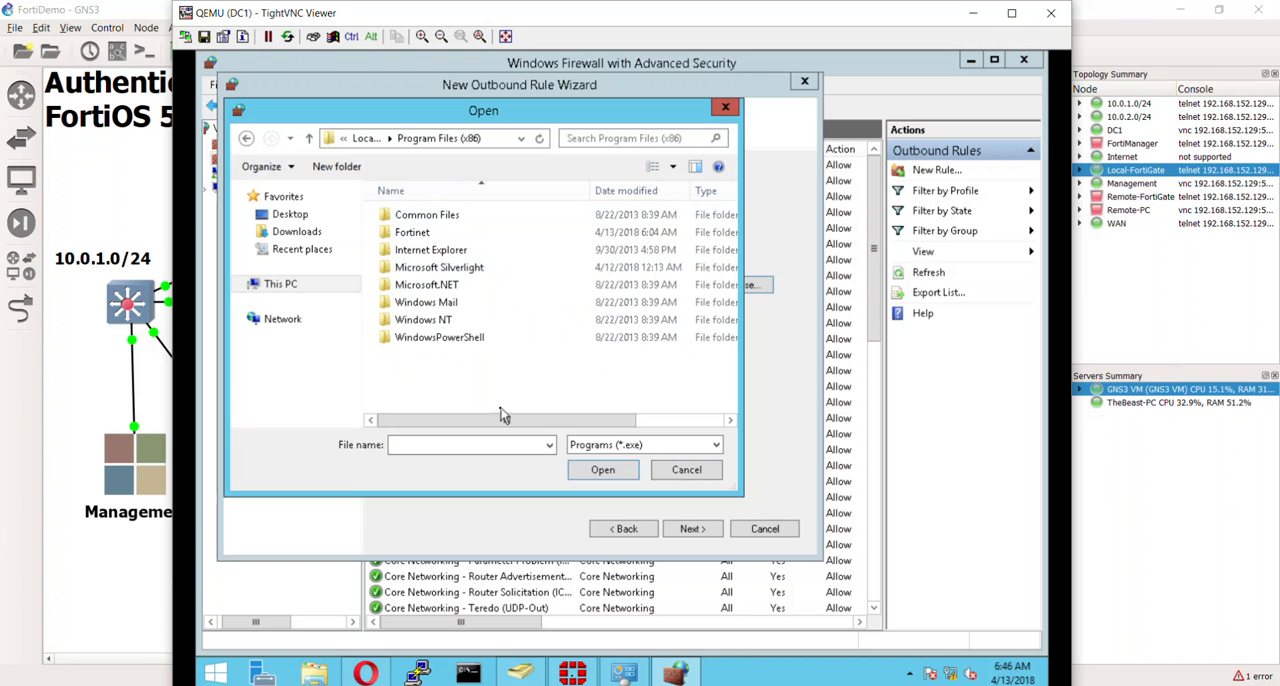
pyautogui.doubleClick(466, 232)
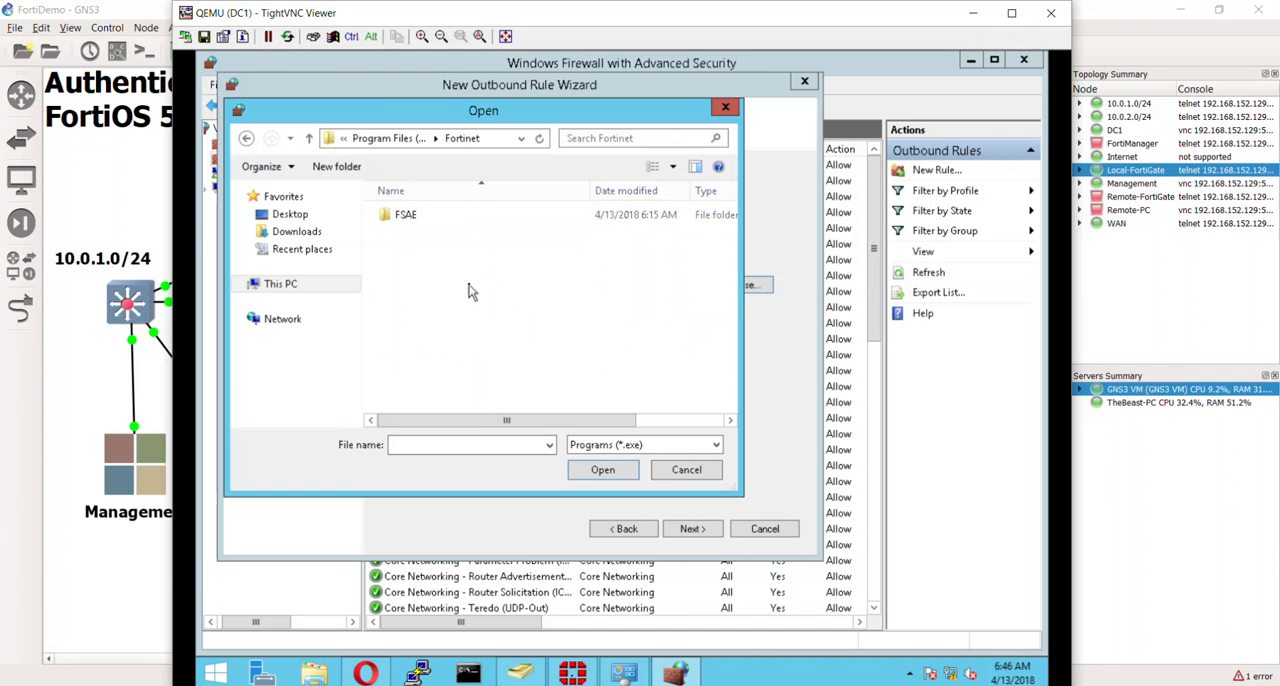
pyautogui.doubleClick(453, 220)
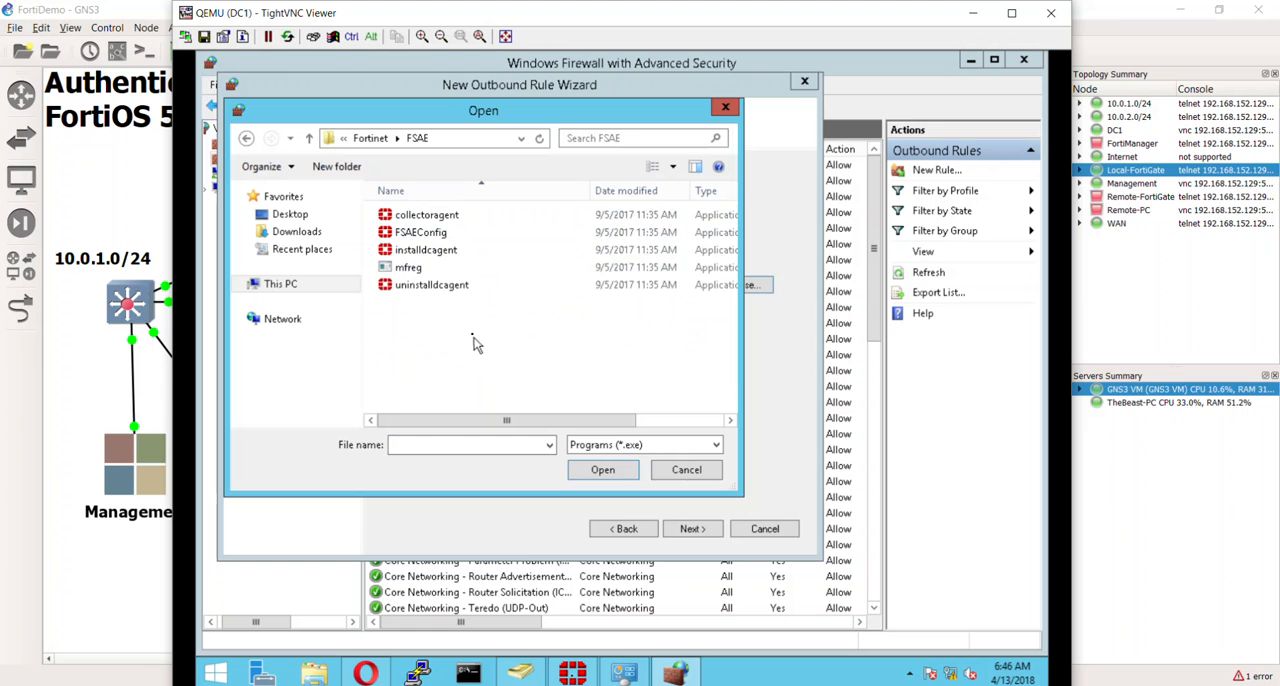
pyautogui.doubleClick(456, 218)
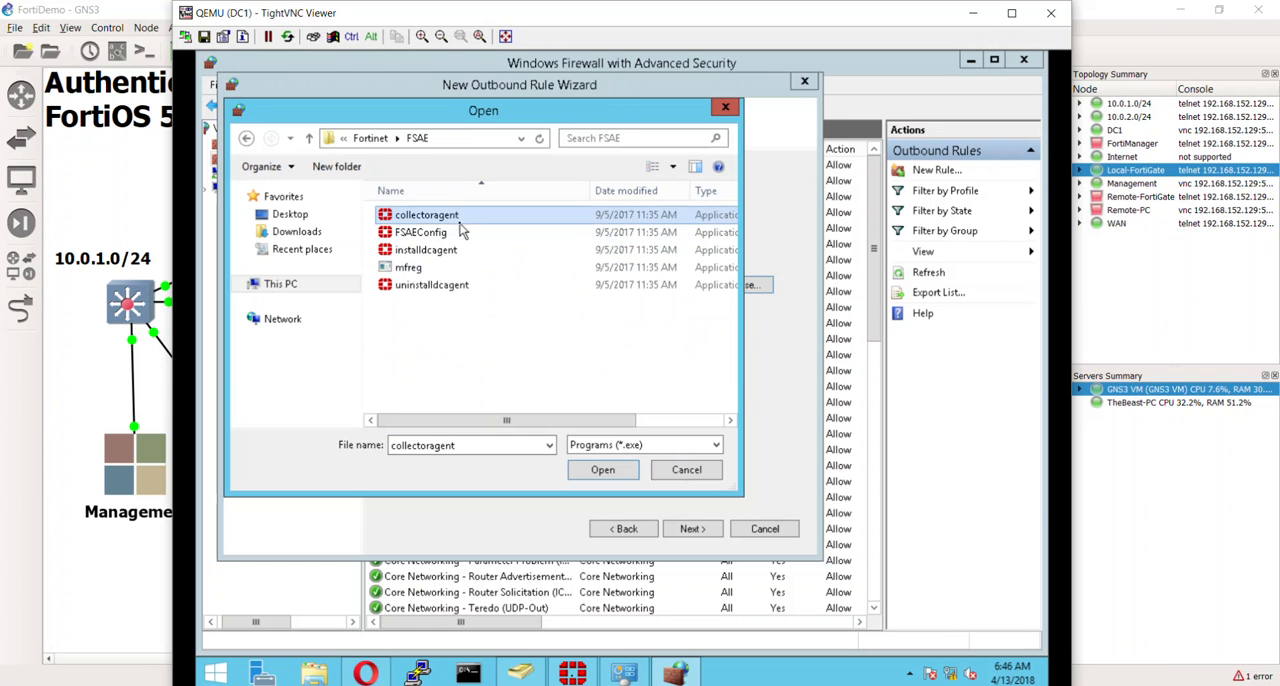
# - Allow the connection for the Domain, Private and Public profiles and save the rule as "Collector Agent Allow"
pyautogui.click(693, 529)
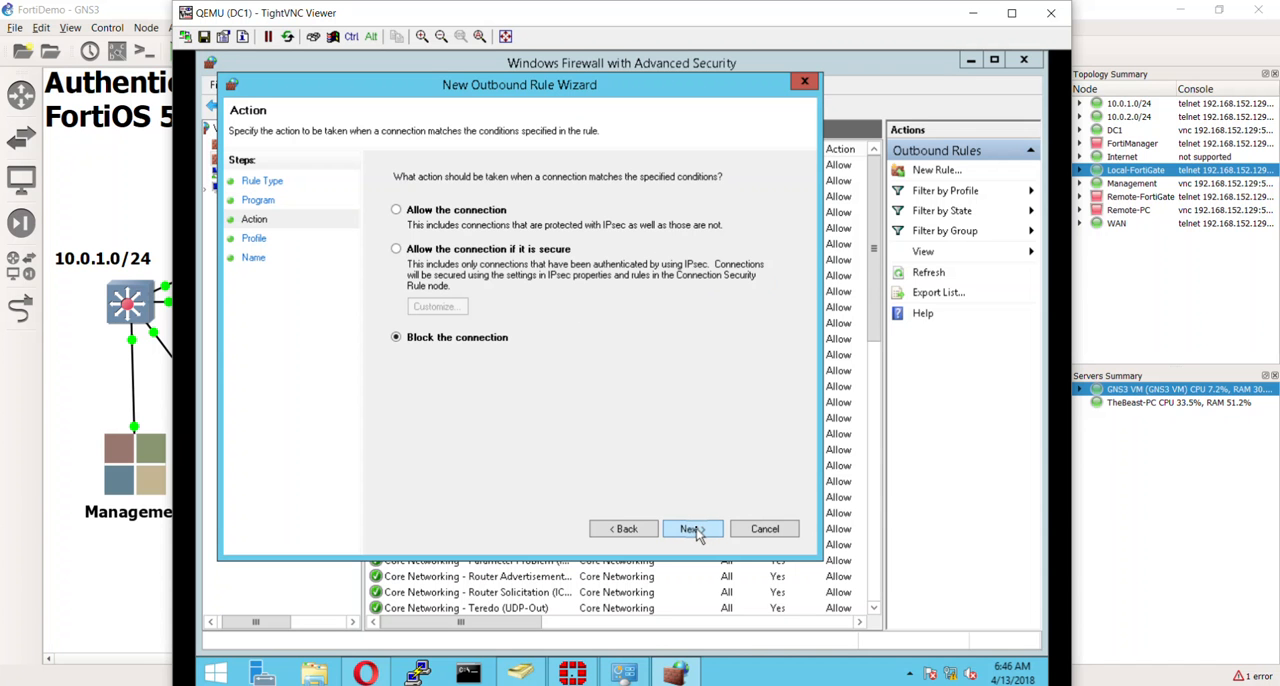
pyautogui.click(477, 213)
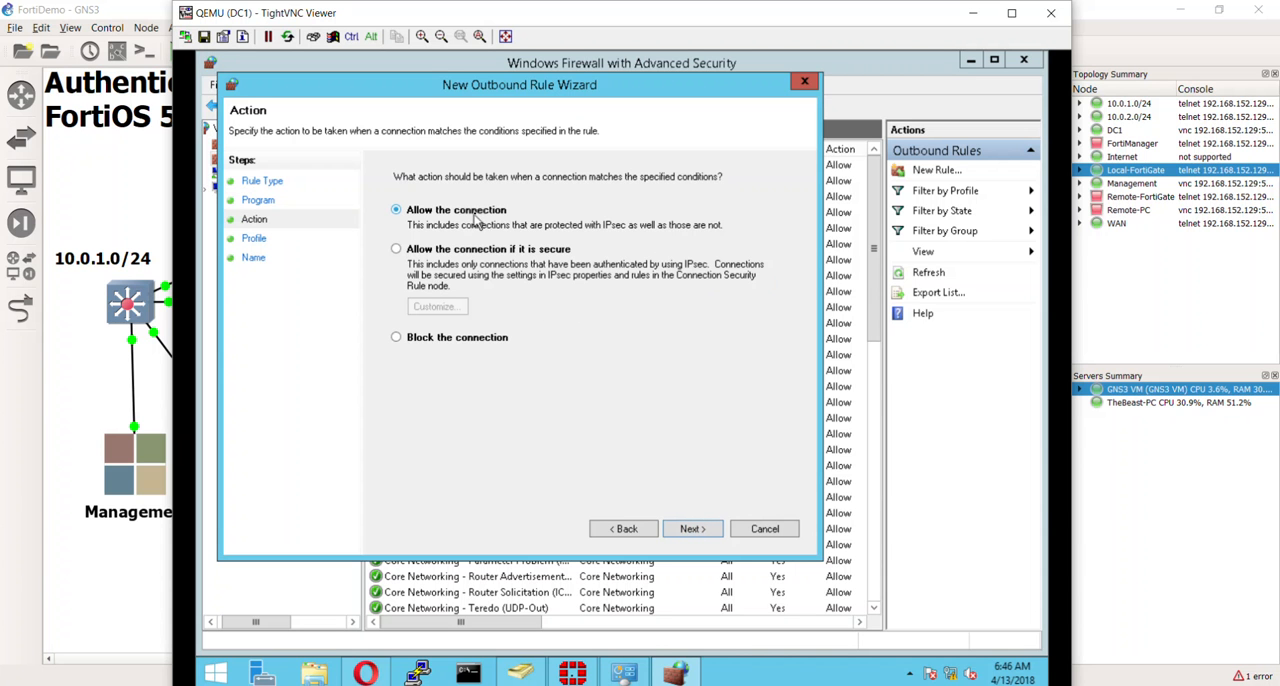
pyautogui.click(713, 533)
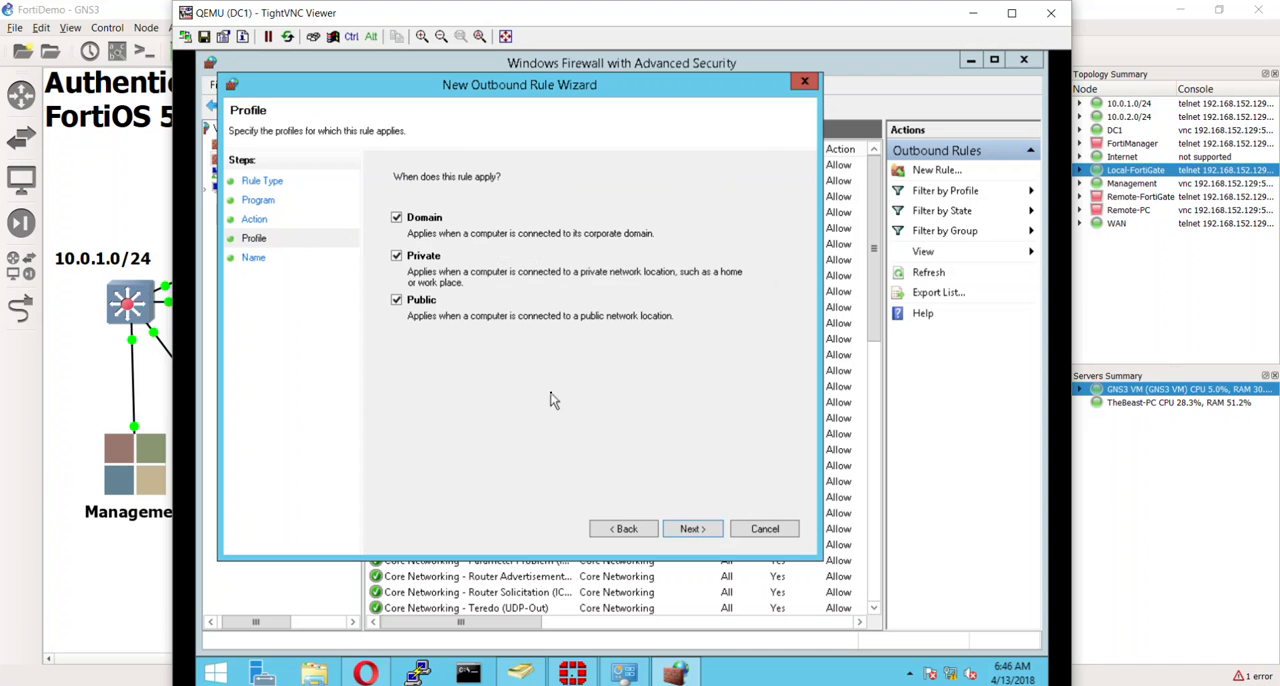
pyautogui.click(688, 529)
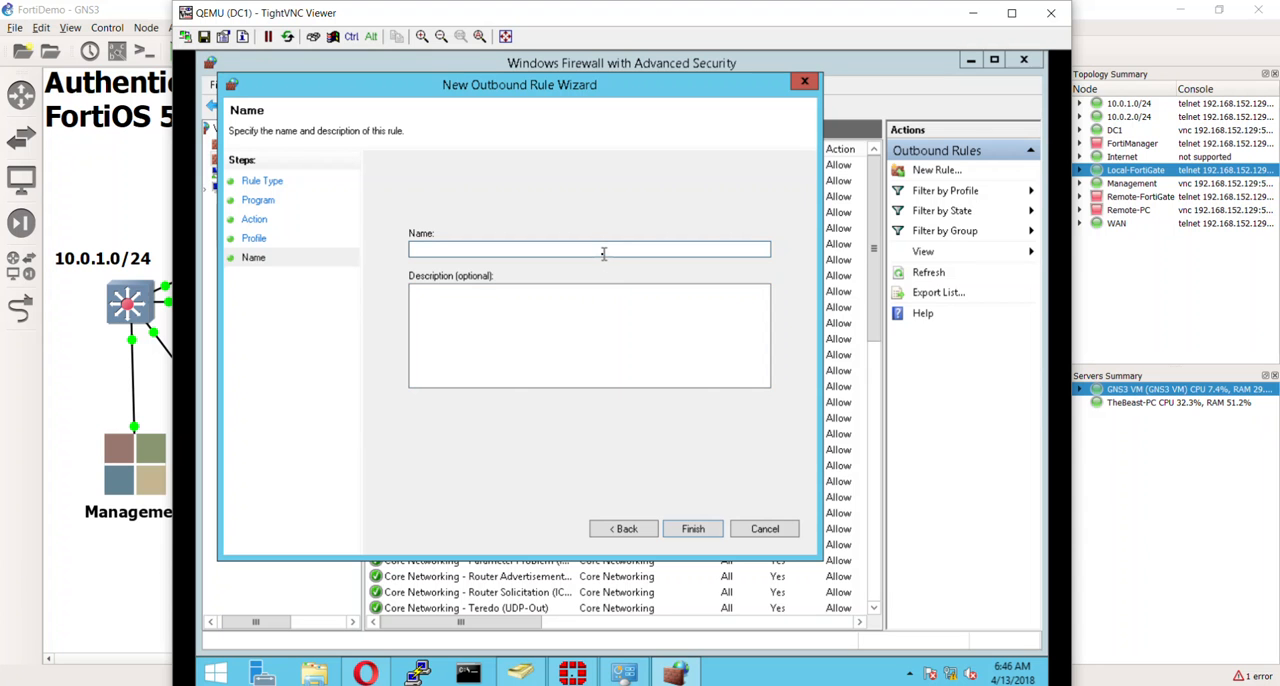
pyautogui.write('Collector Agent Allow')
pyautogui.click(697, 532)
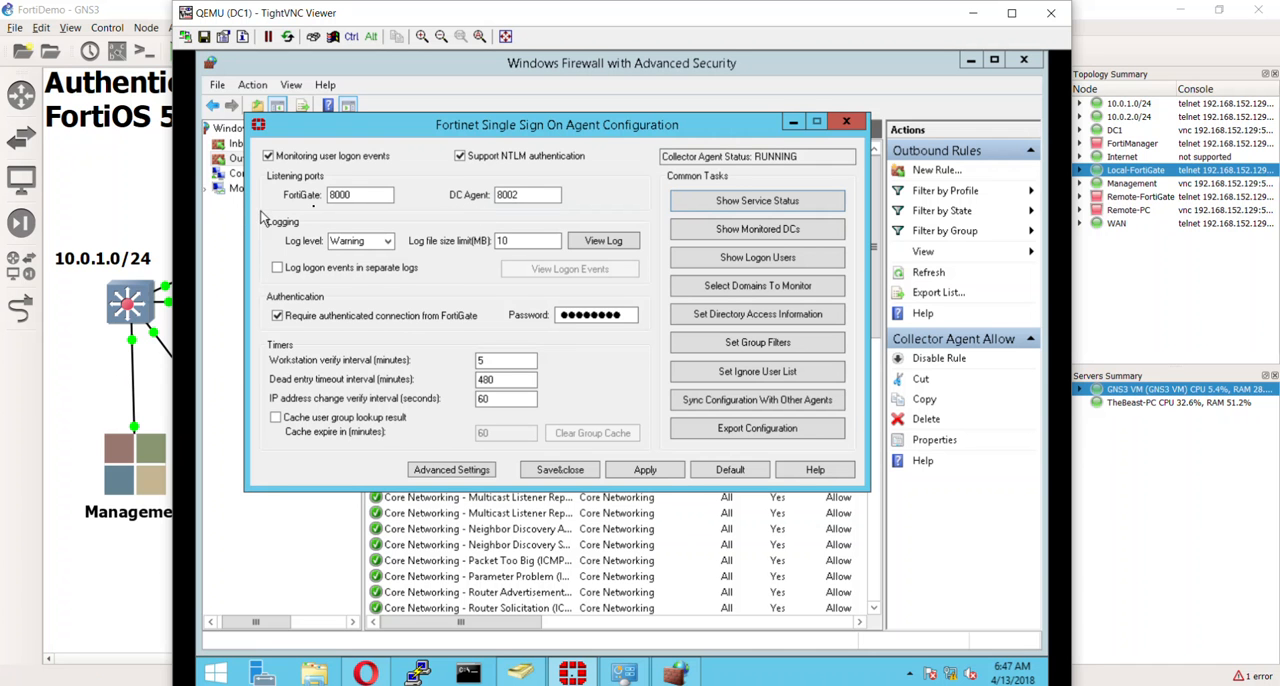
# - Show the service status in the Fortinet Single Sign On Agent Configuration and move the status window aside
pyautogui.click(348, 197)
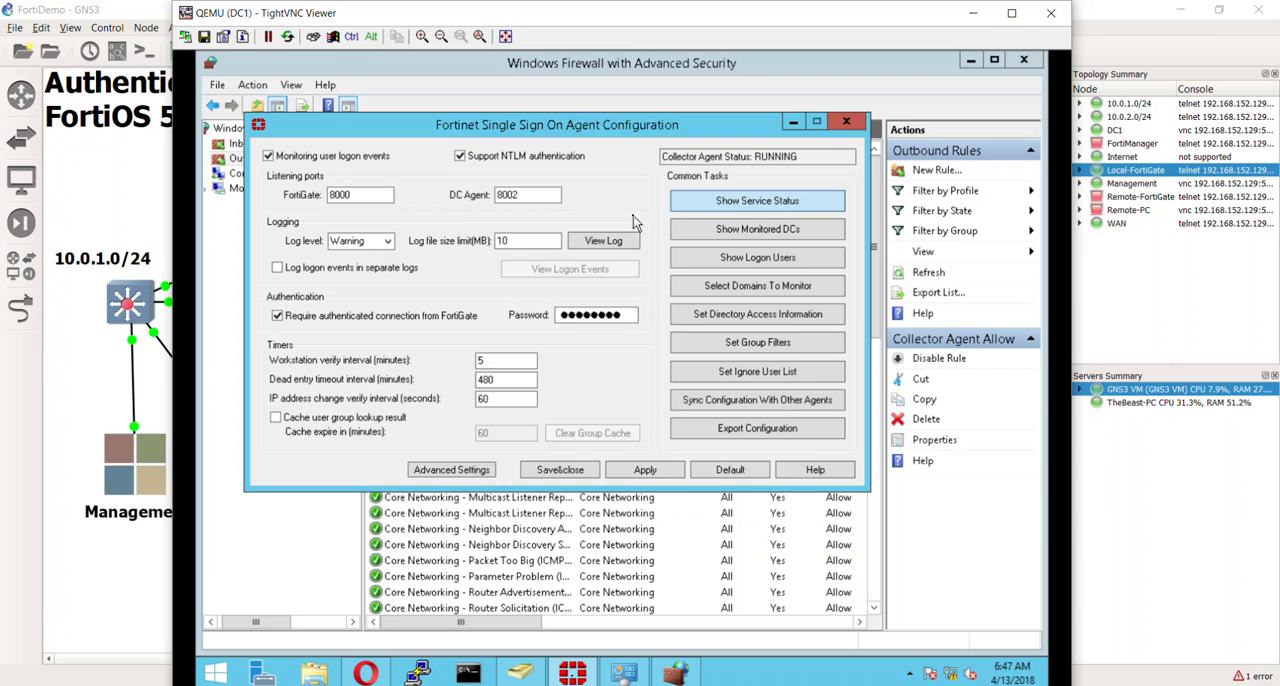
pyautogui.click(718, 206)
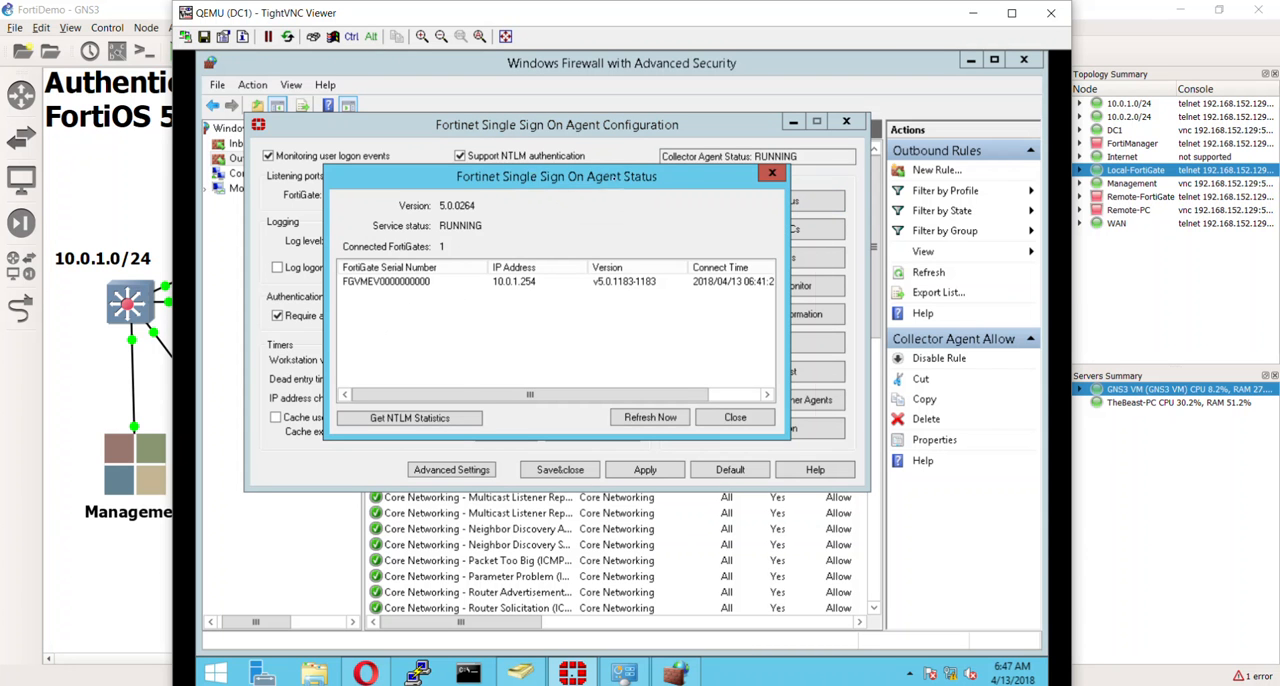
pyautogui.moveTo(600, 177); pyautogui.dragTo(1044, 161)
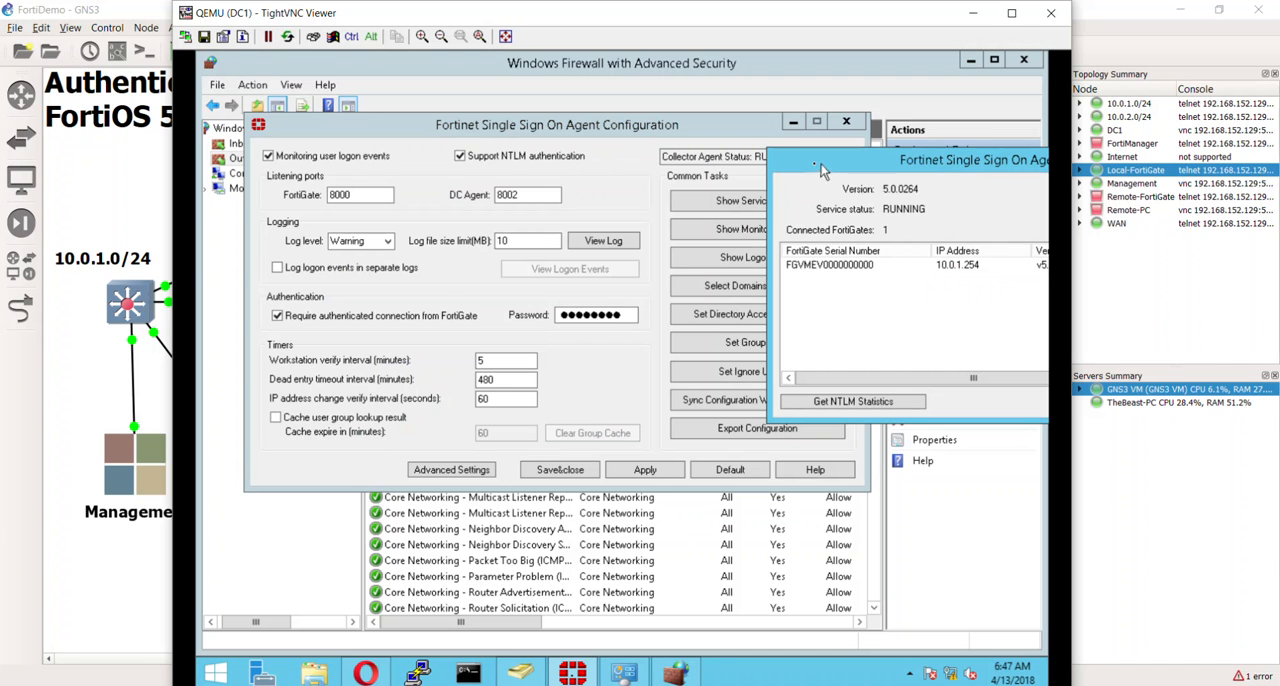
# - Close the agent status window and view the list of currently logged-on users in the collector agent
pyautogui.moveTo(821, 164); pyautogui.dragTo(490, 202)
pyautogui.click(884, 195)
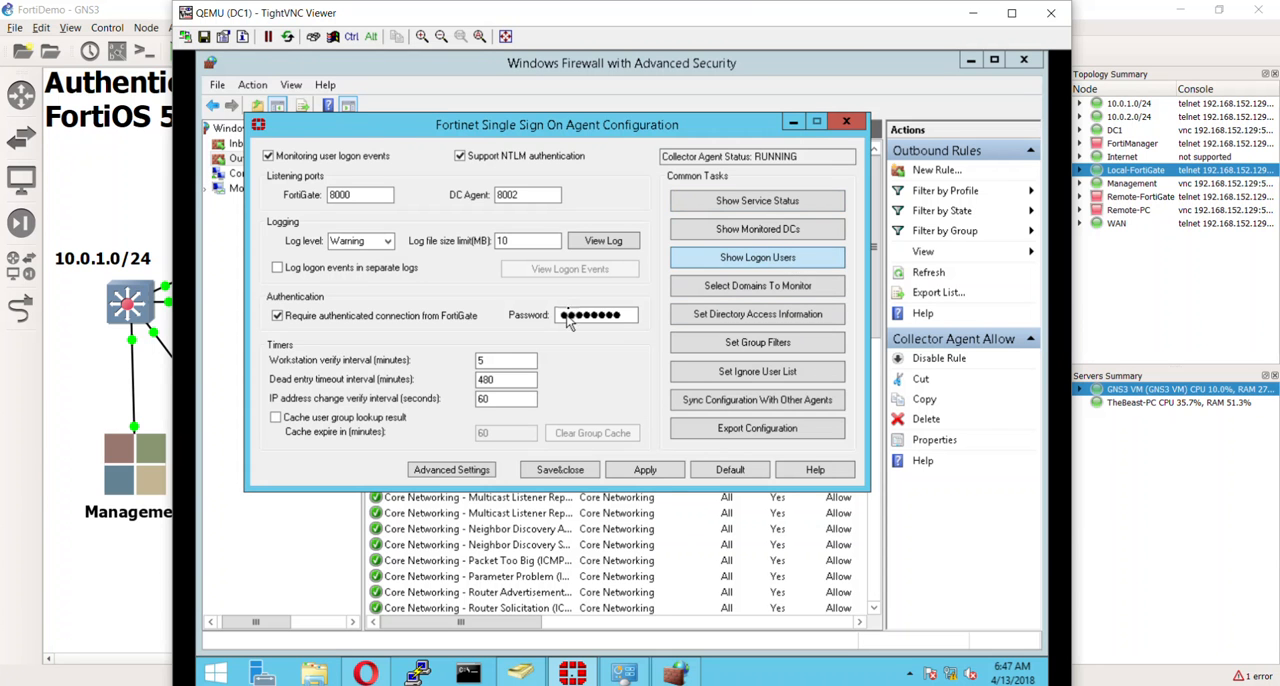
pyautogui.click(738, 259)
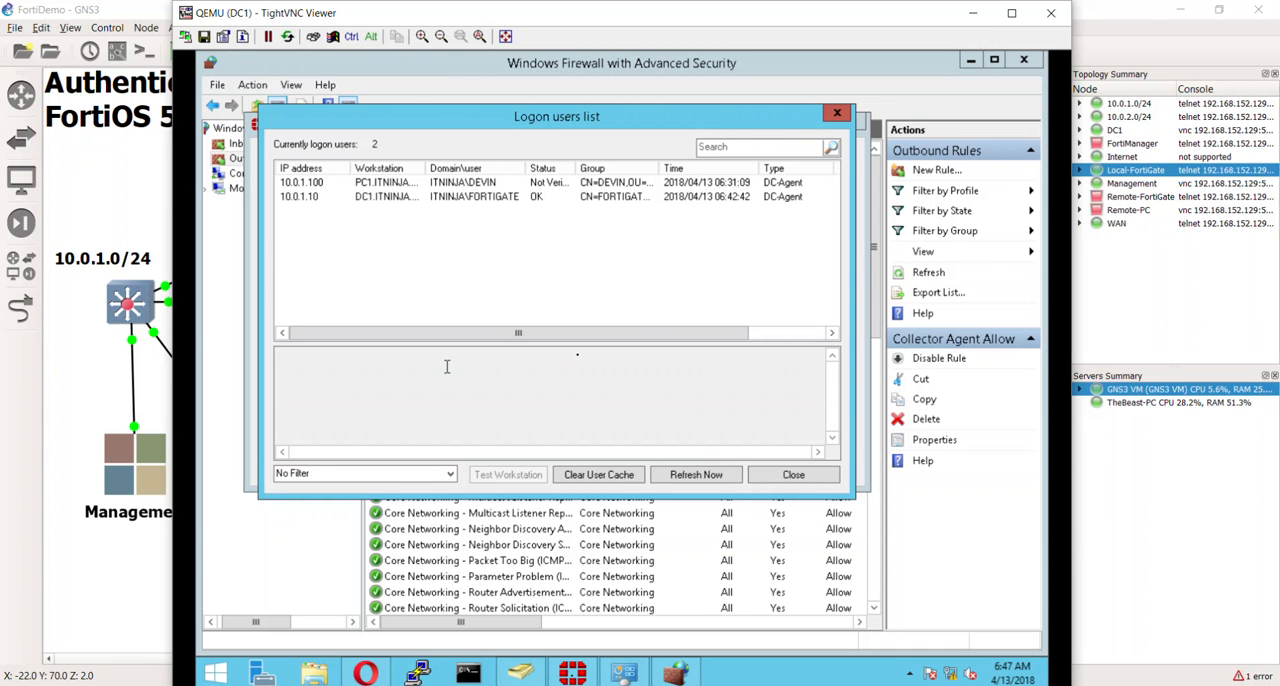
pyautogui.click(791, 474)
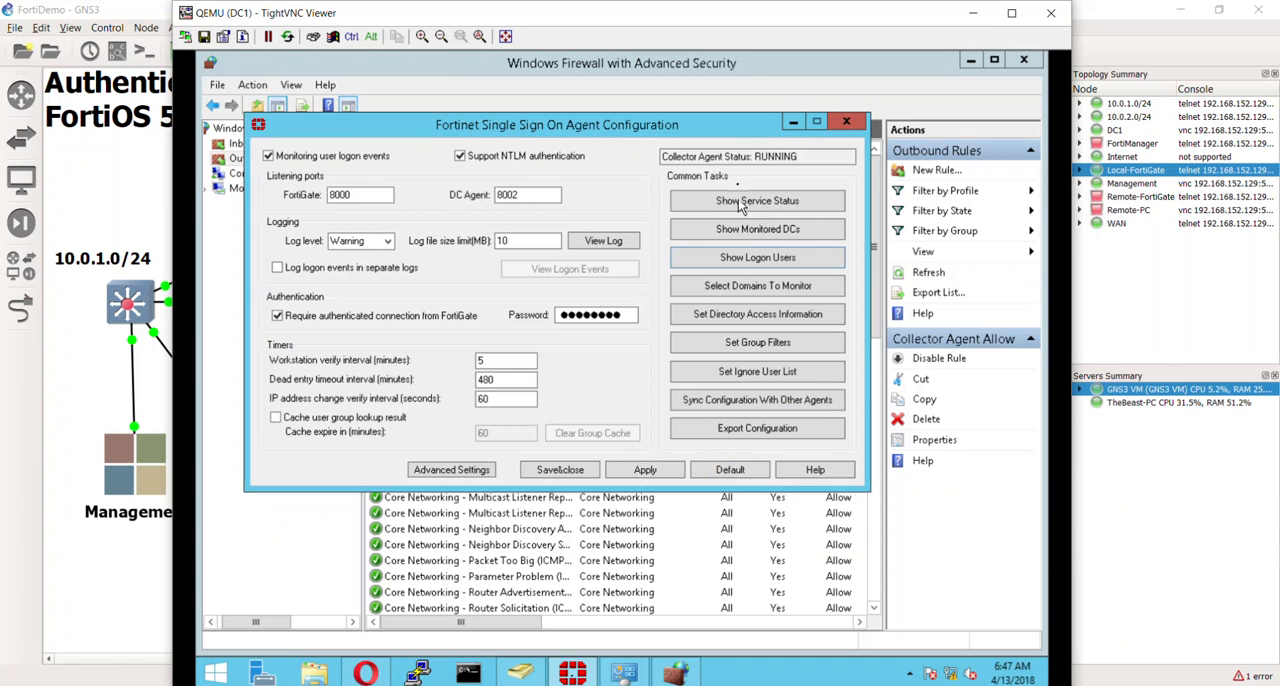
# - Check the collector agent's service status and inspect the entry of the connected FortiGate at 10.0.1.254
pyautogui.click(755, 203)
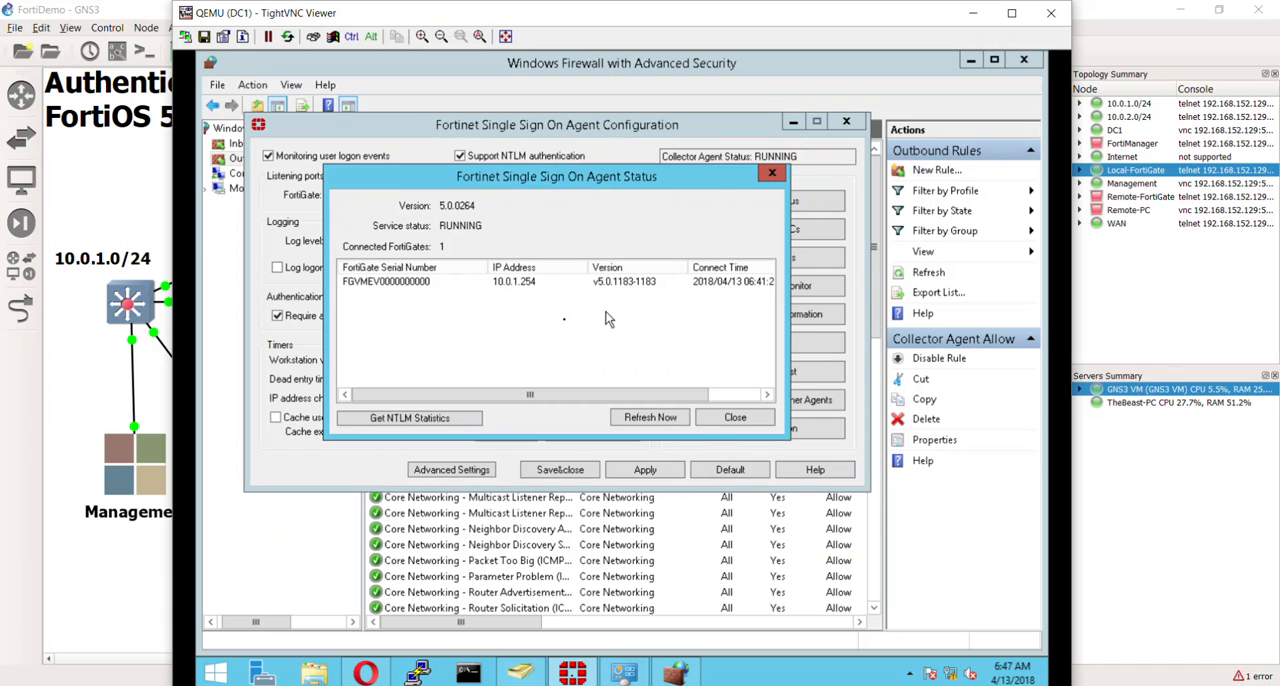
pyautogui.click(466, 283)
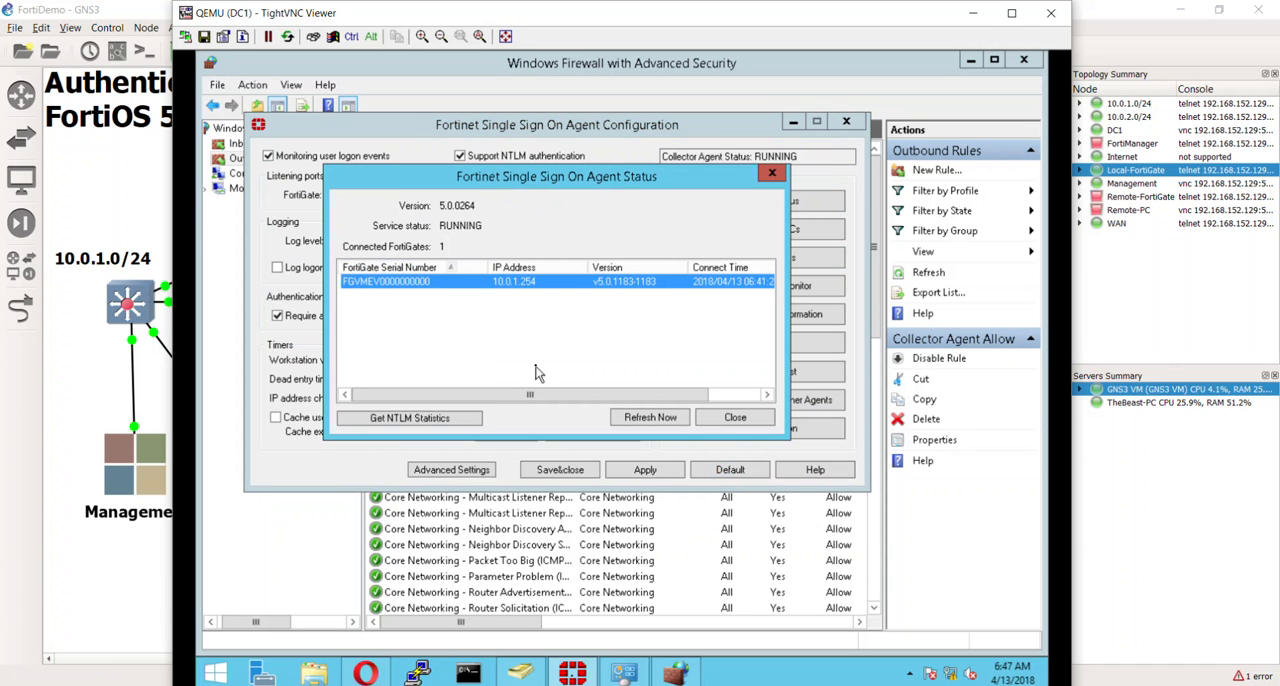
pyautogui.click(749, 417)
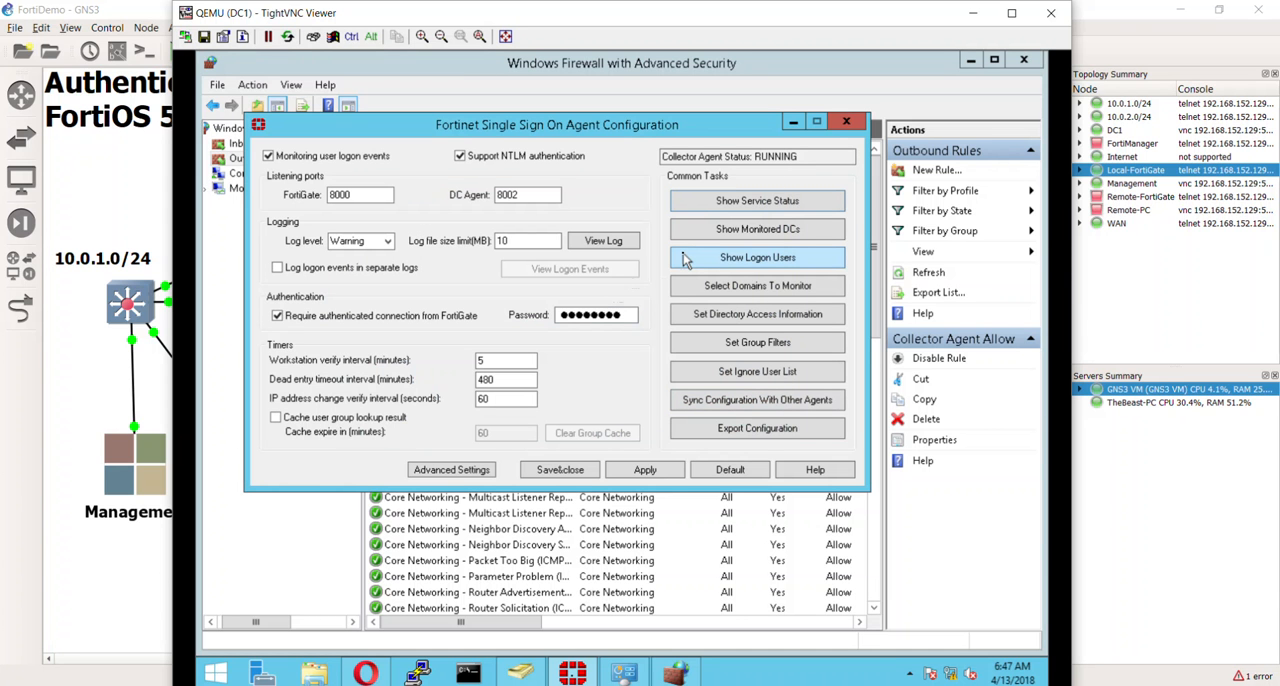
# - Test the workstation connection for the 10.0.1.100 entry in the logon users list, and recheck the agent's service status
pyautogui.click(714, 257)
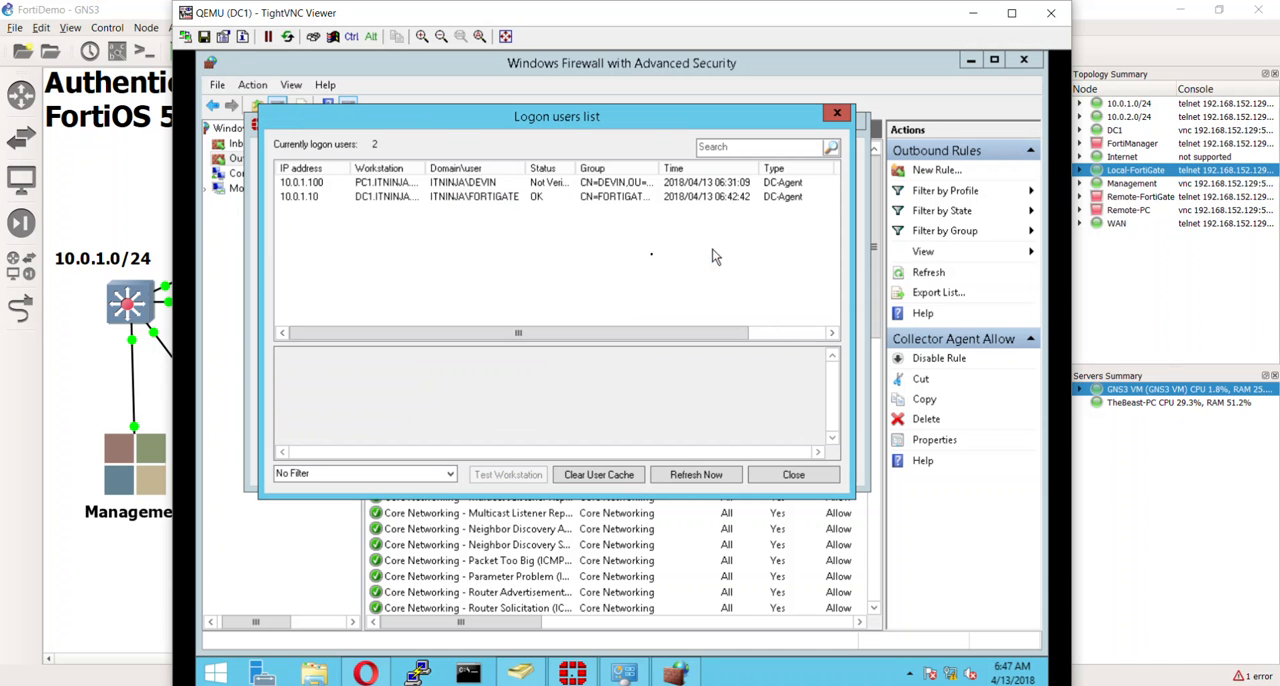
pyautogui.click(375, 183)
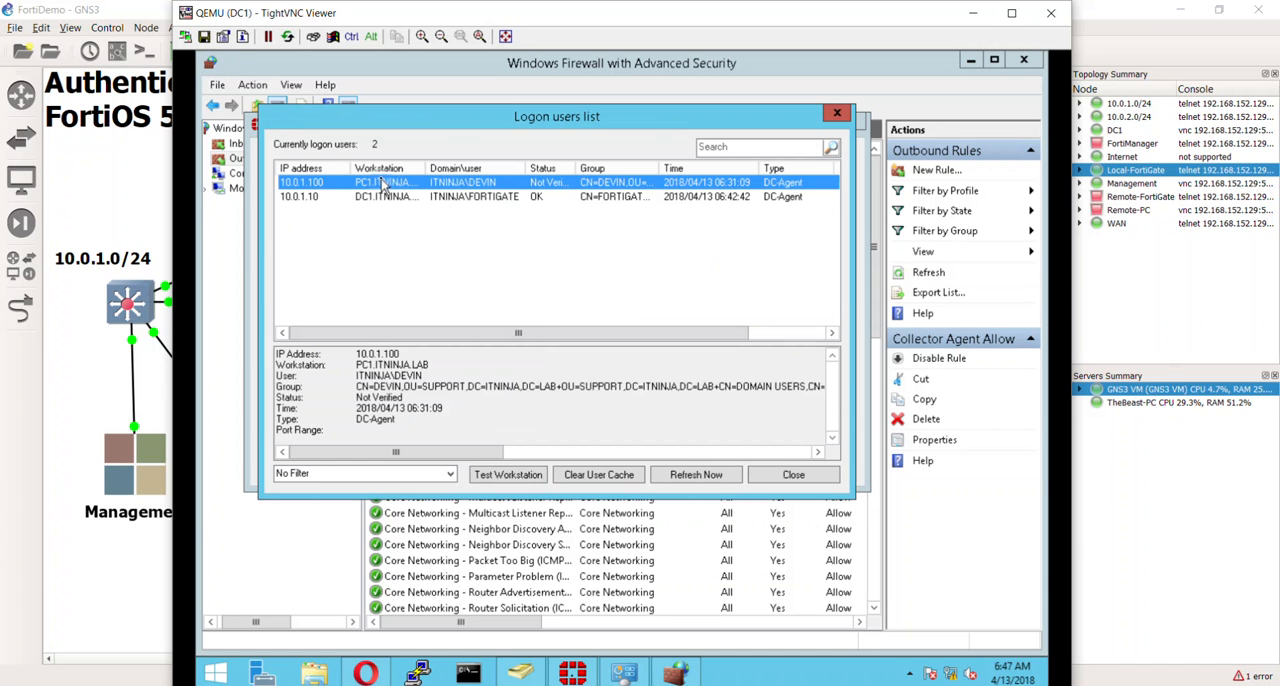
pyautogui.click(510, 474)
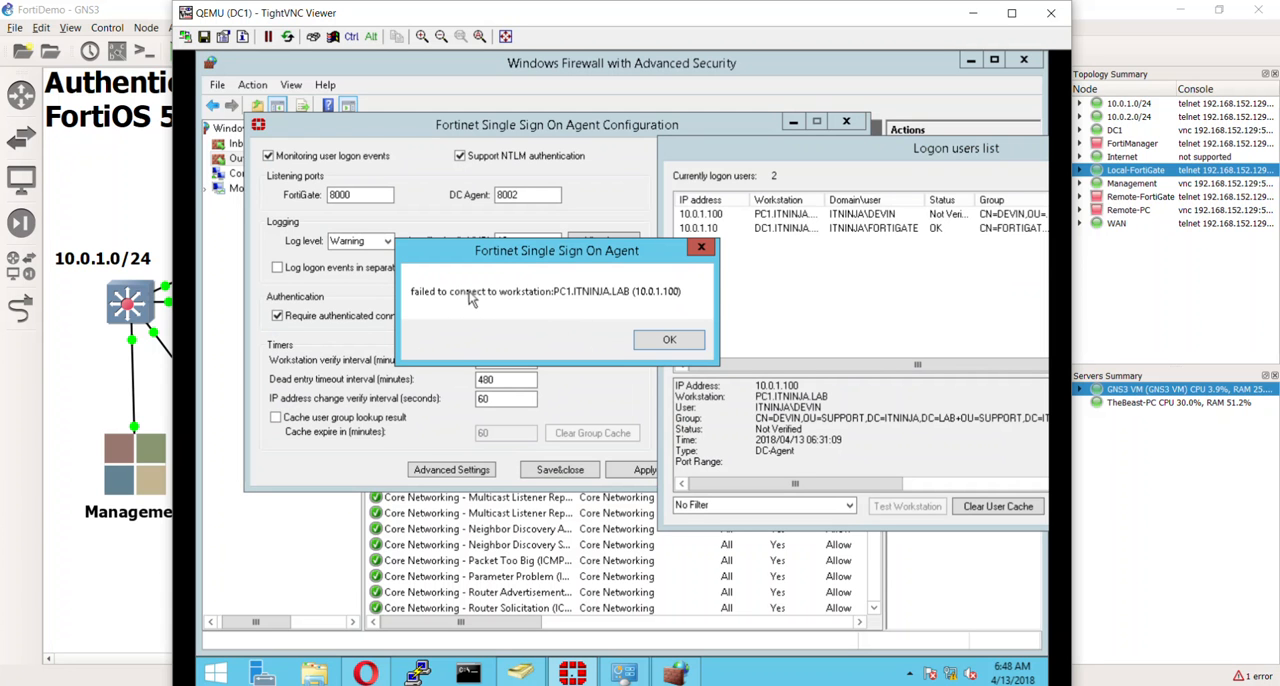
pyautogui.click(664, 341)
pyautogui.click(974, 368)
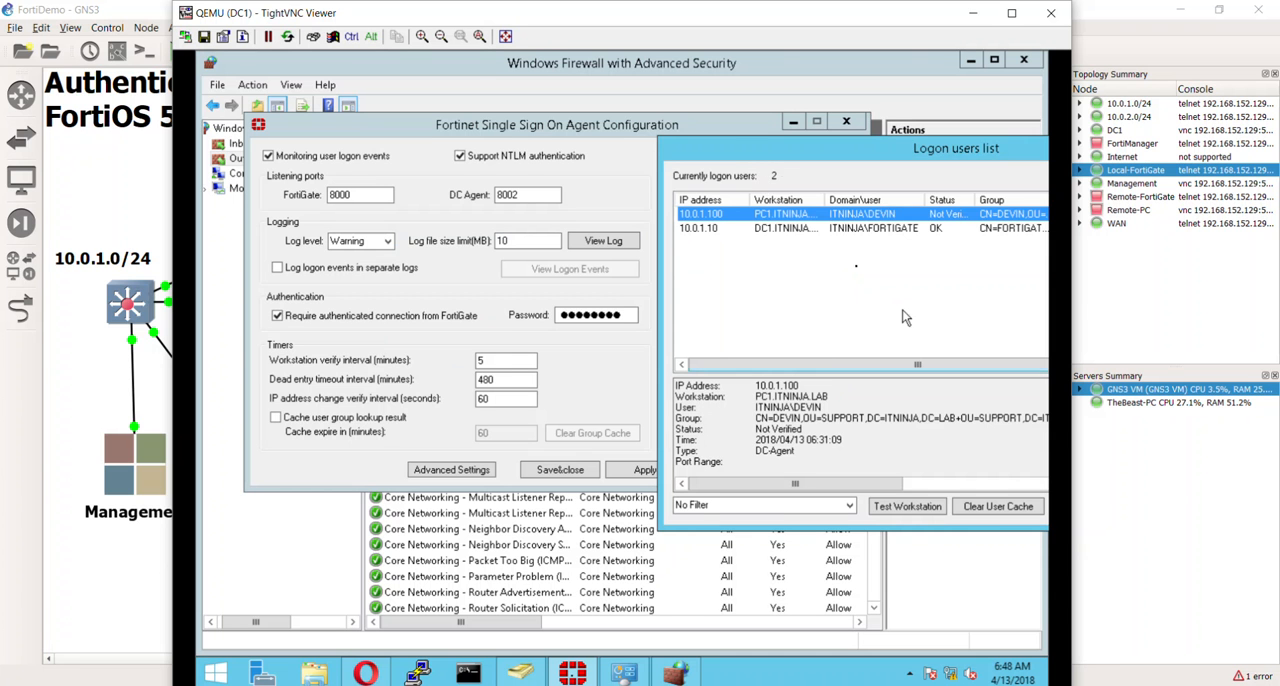
pyautogui.moveTo(785, 140); pyautogui.dragTo(388, 77)
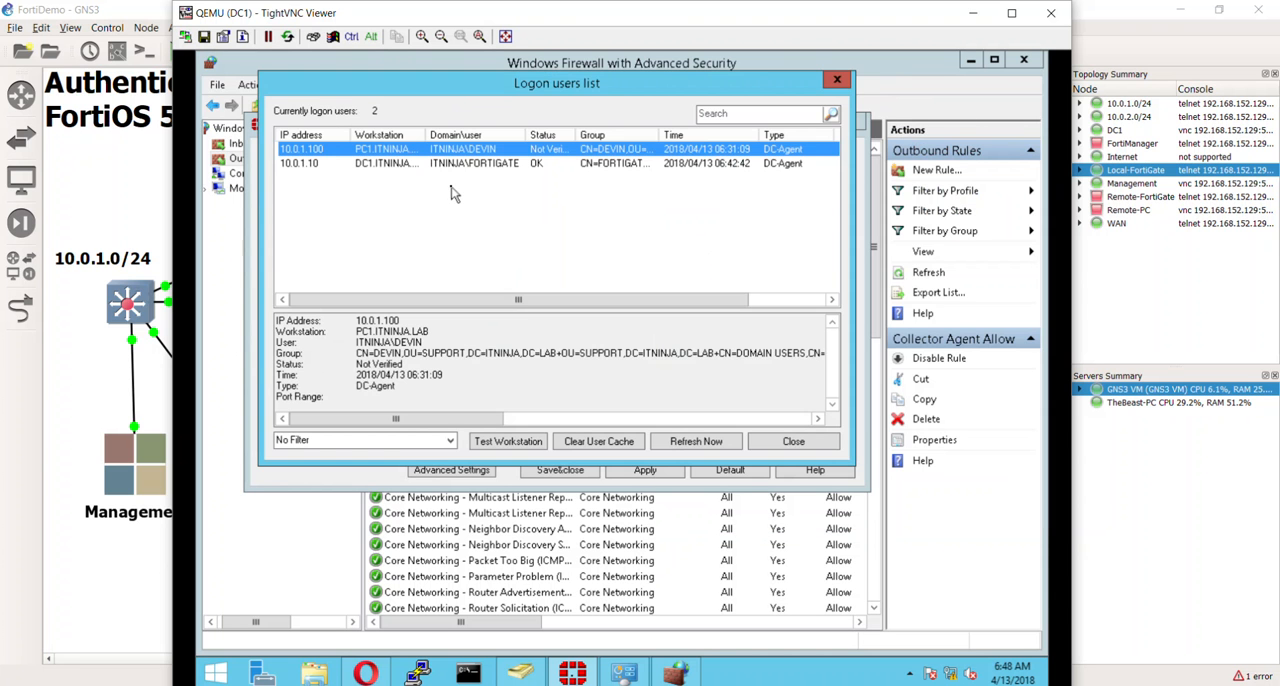
pyautogui.click(775, 446)
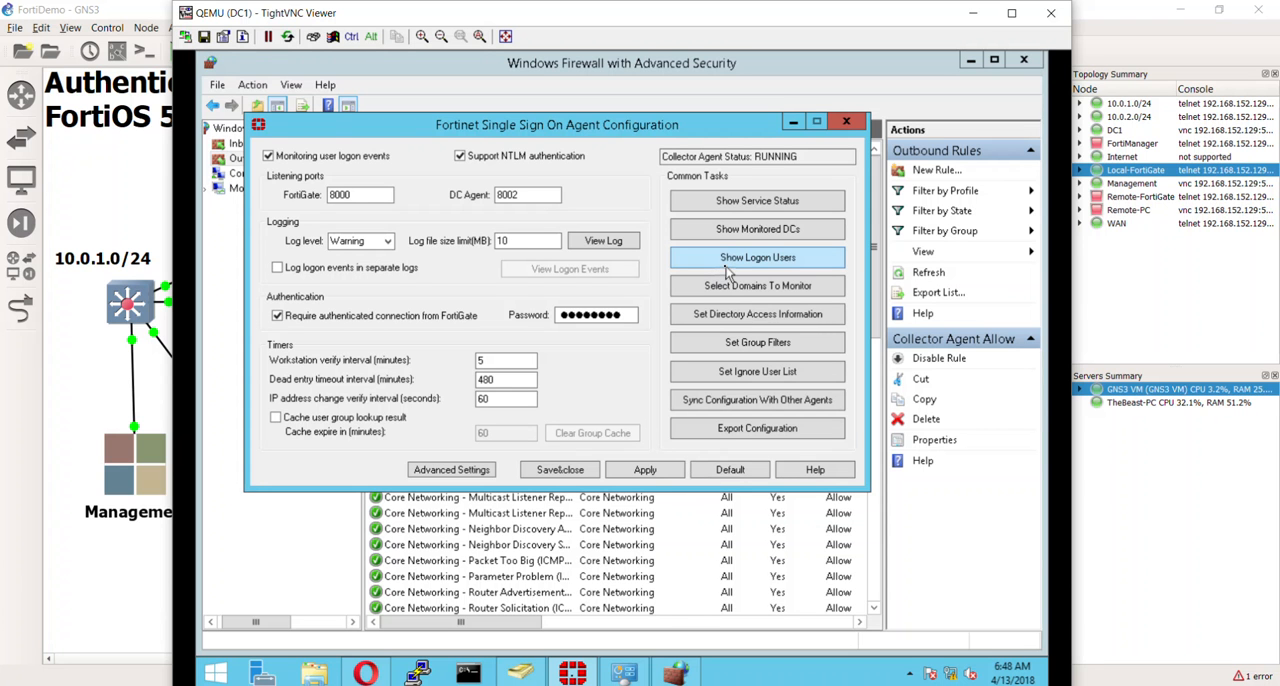
pyautogui.click(740, 204)
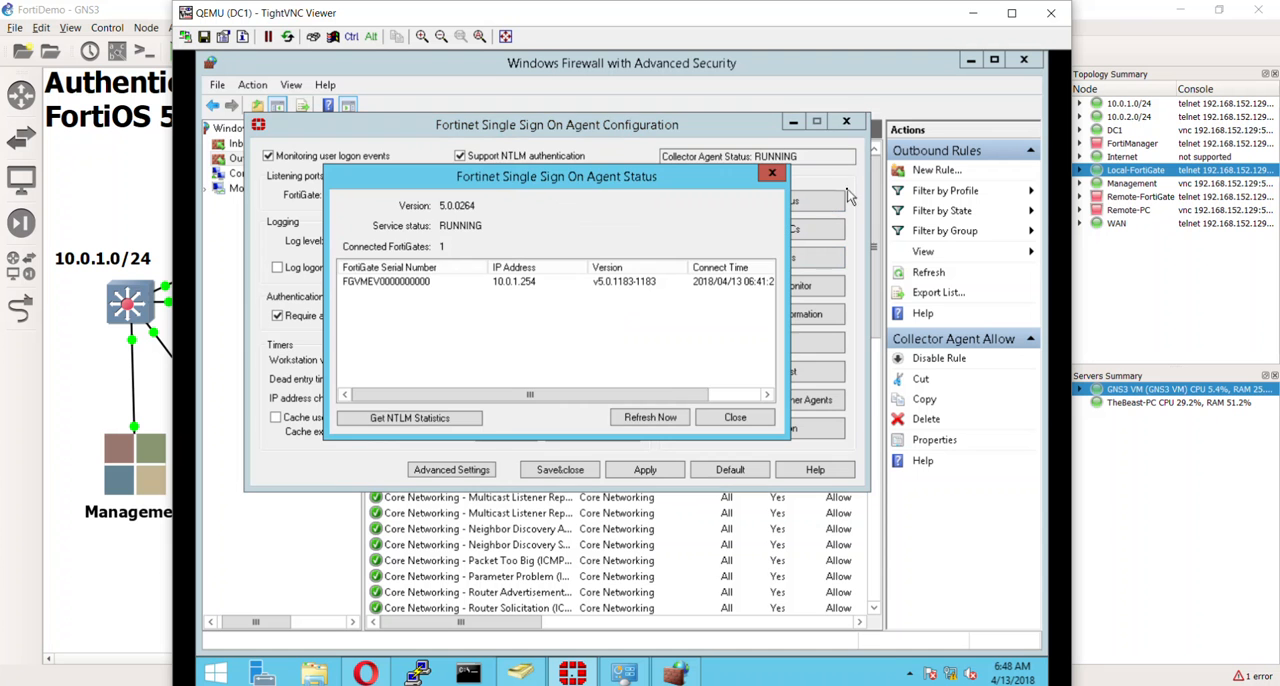
pyautogui.click(772, 173)
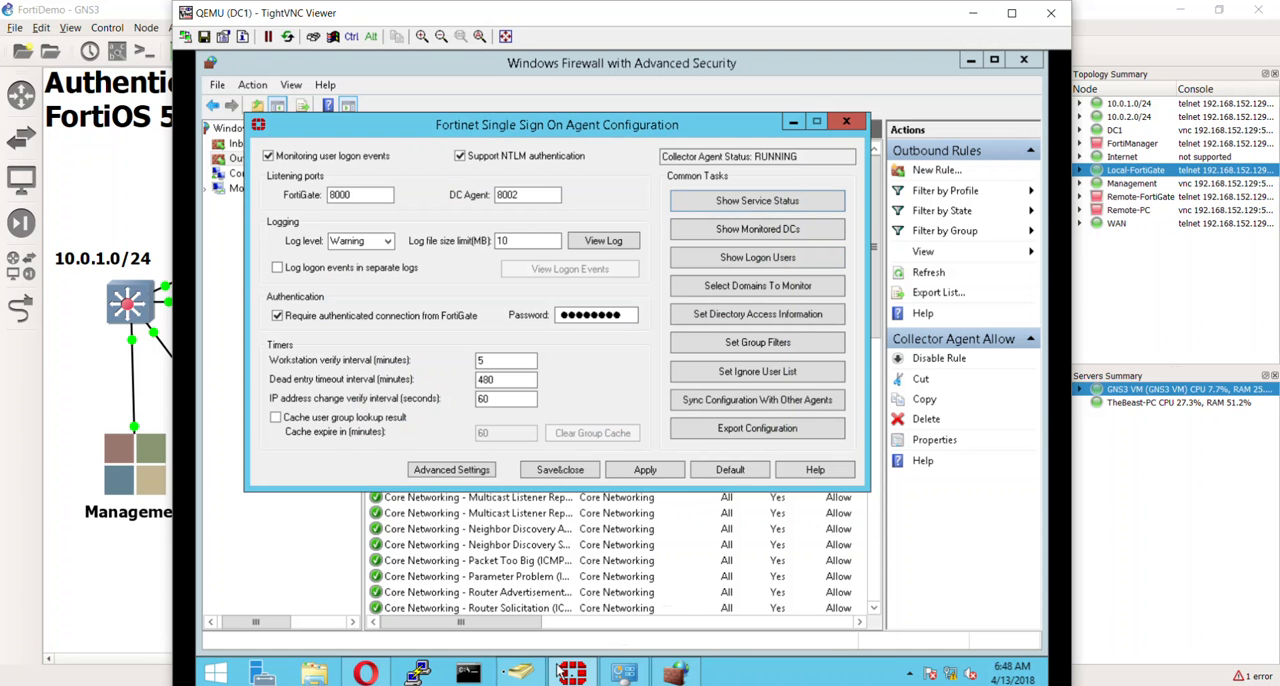
# - Switch to Opera, open the Local-FortiGate's Firewall User Monitor, enable Show all FSSO Logons and refresh the list
pyautogui.click(378, 676)
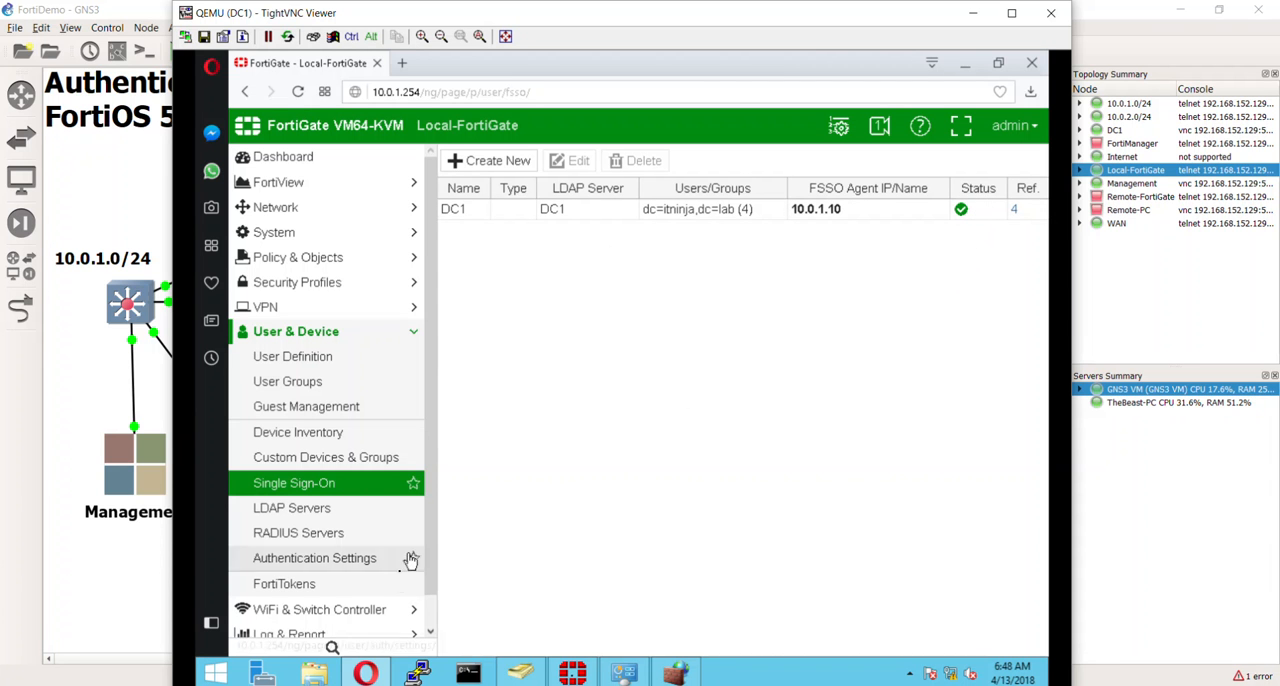
pyautogui.scroll(-1, 420, 605)
pyautogui.click(363, 626)
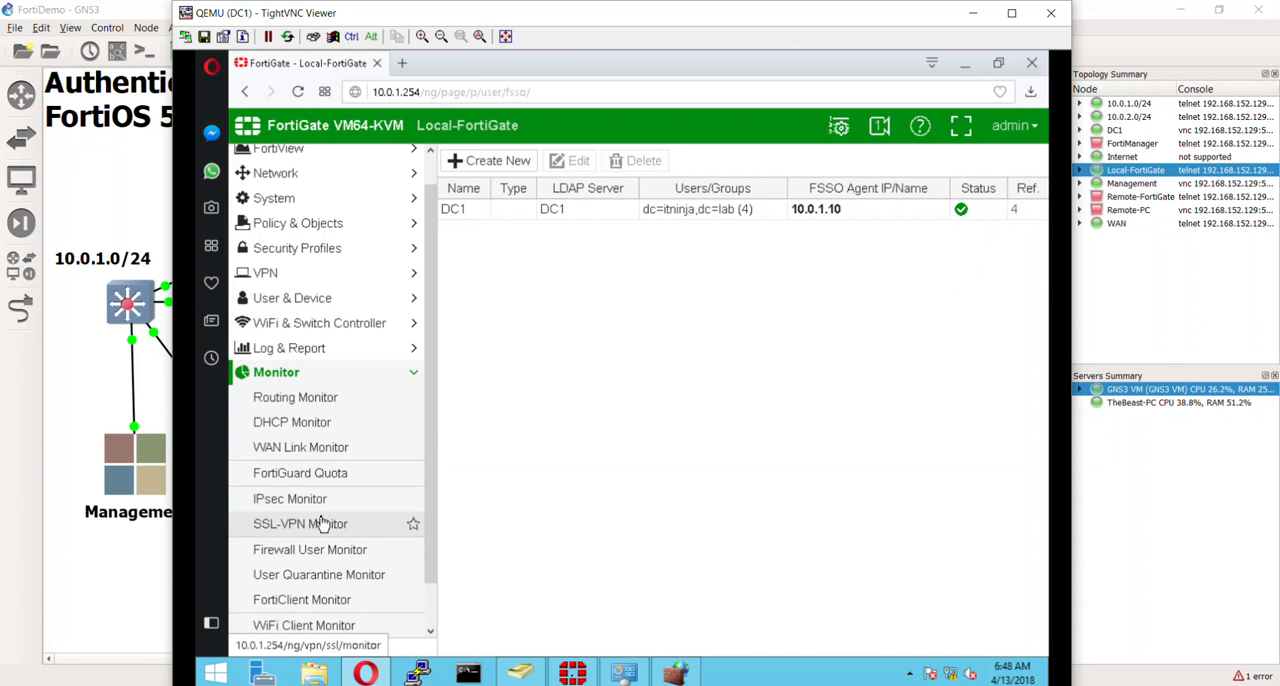
pyautogui.click(310, 562)
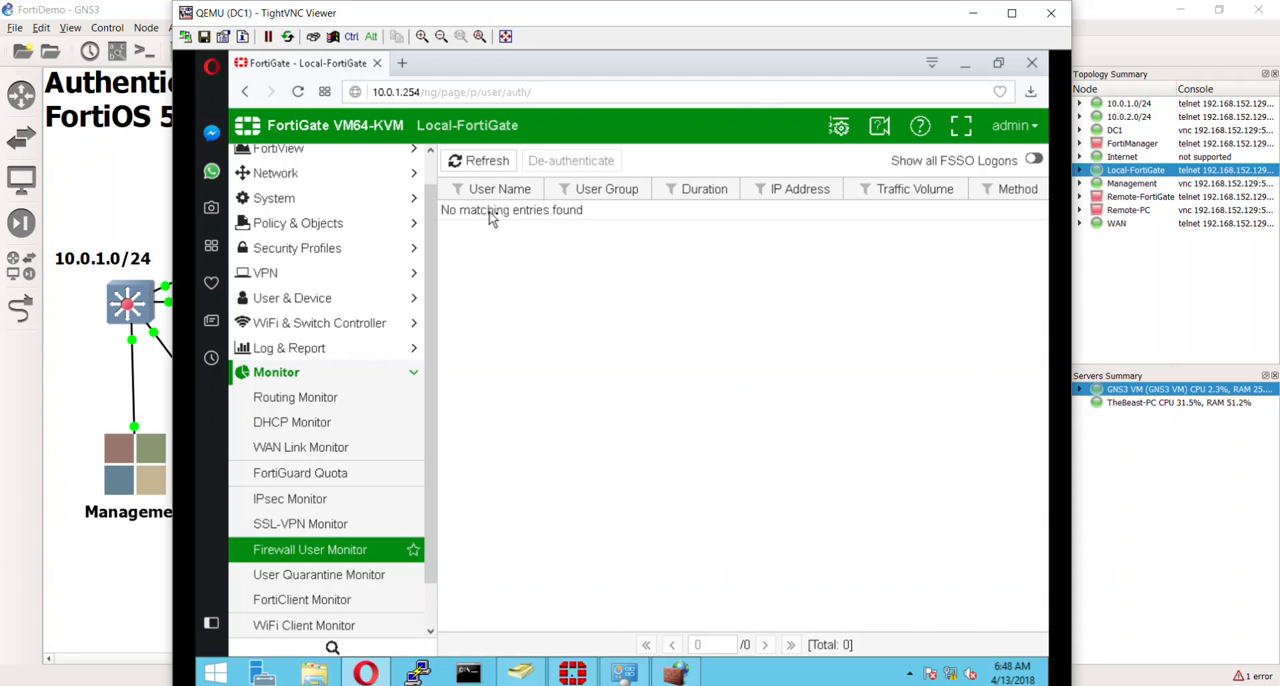
pyautogui.click(1033, 160)
pyautogui.click(480, 160)
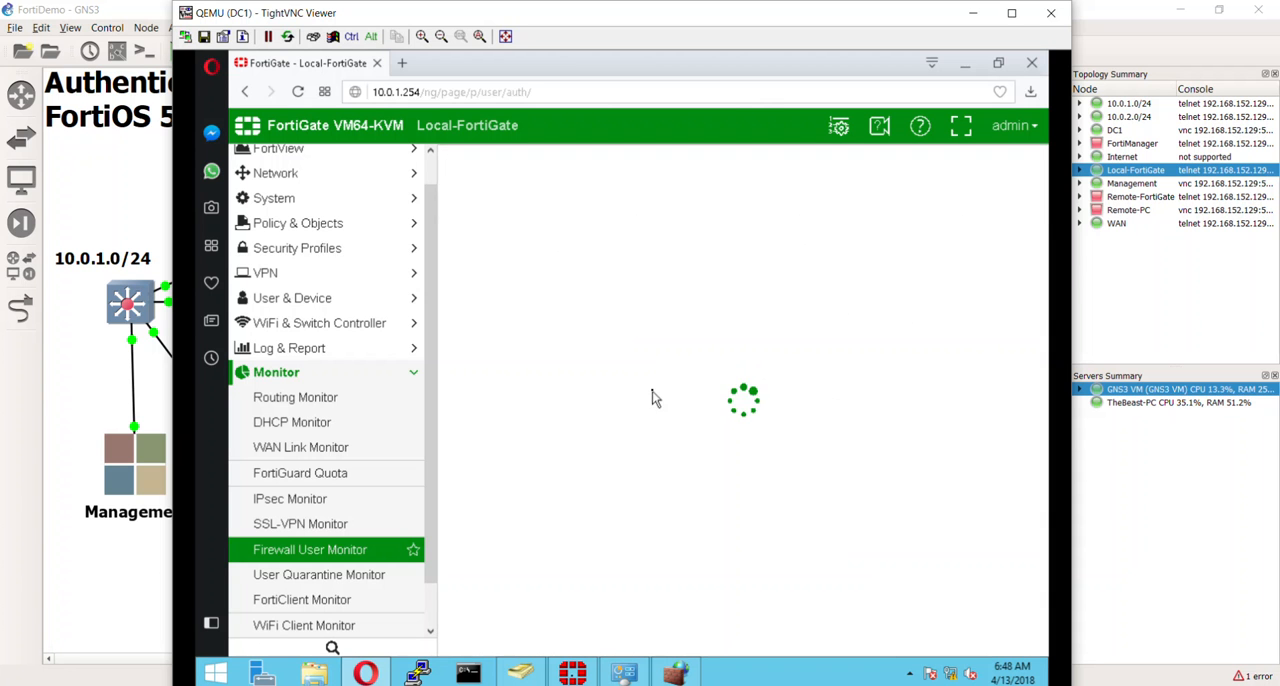
pyautogui.click(500, 163)
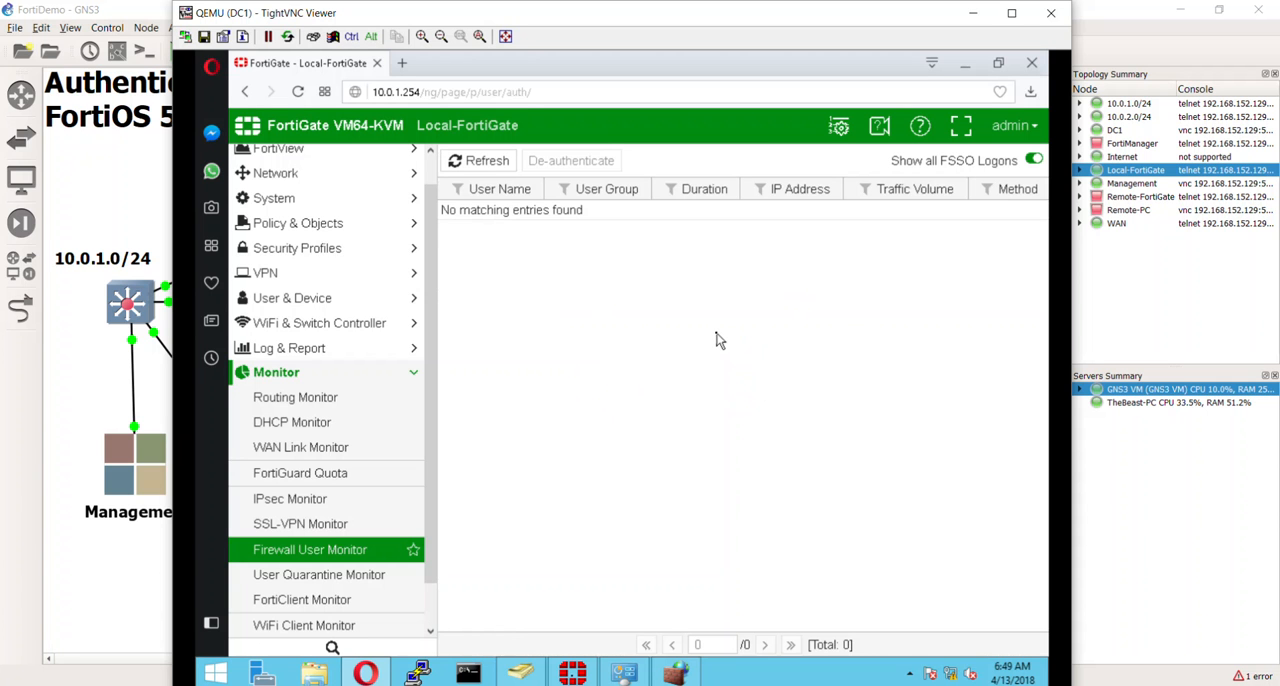
# - Switch back to the Fortinet Single Sign On Agent Configuration window on DC1
pyautogui.moveTo(520, 672)
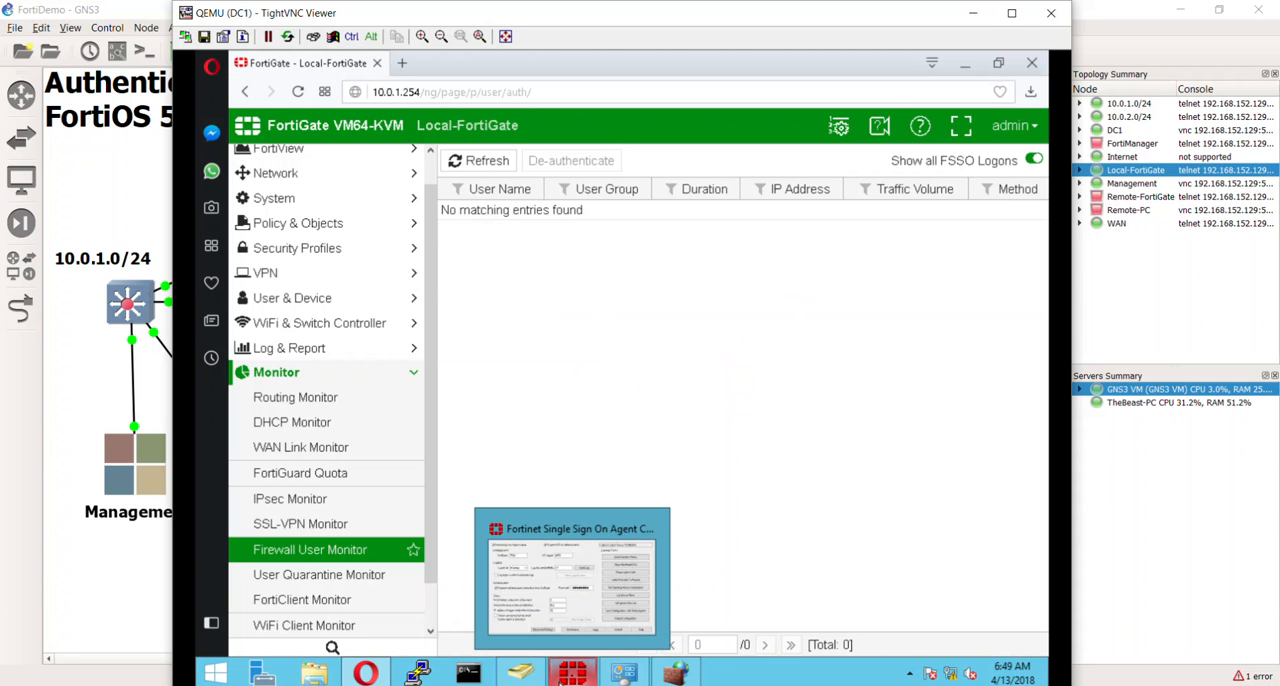
pyautogui.moveTo(700, 672)
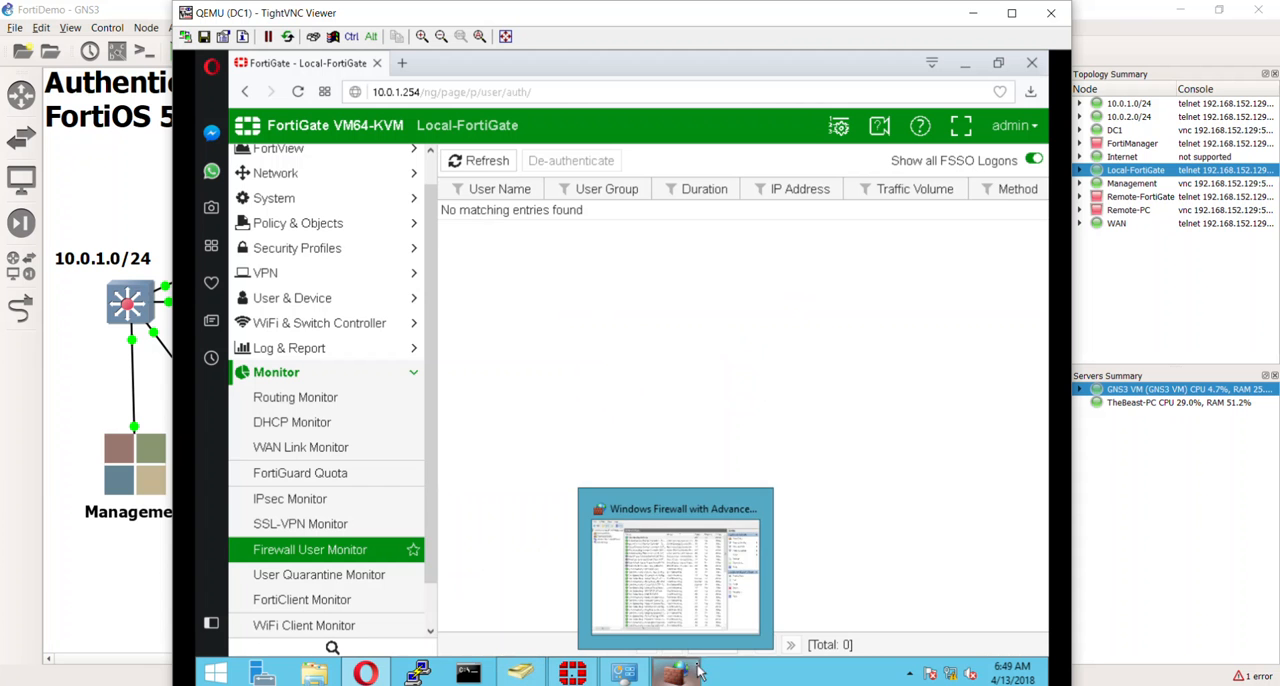
pyautogui.click(572, 672)
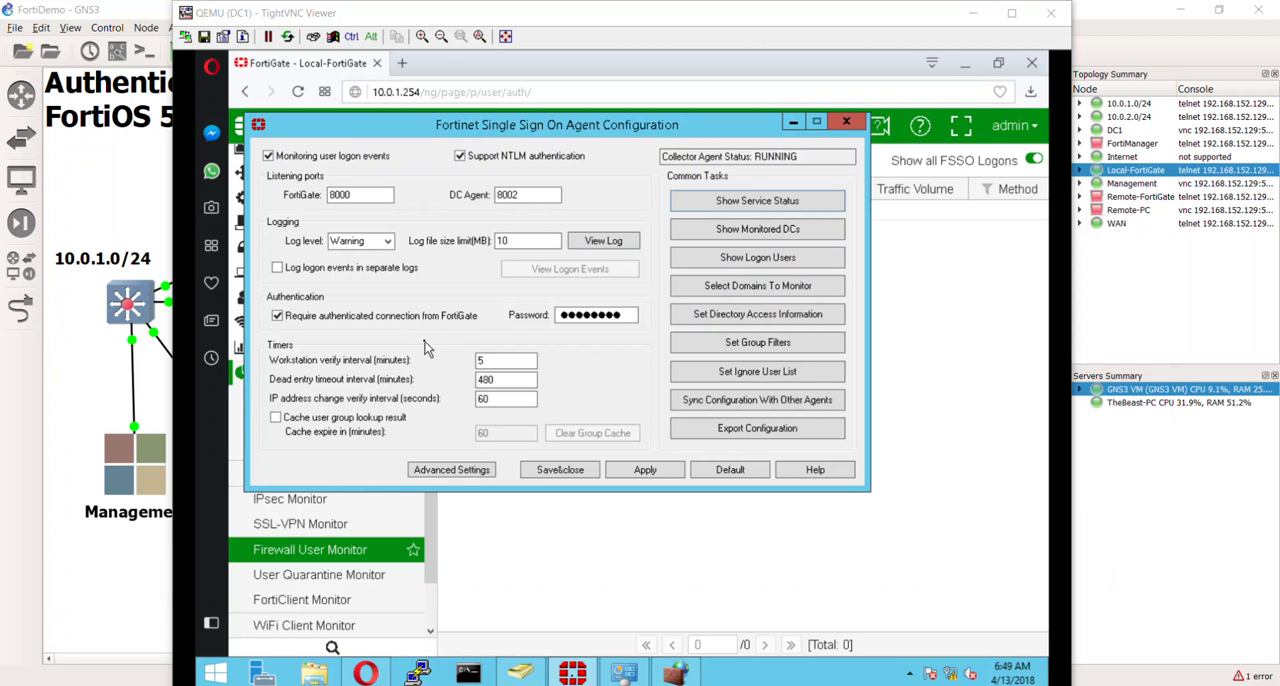
# - Switch to the GNS3 topology, open the Management machine's console and accept the BGInfo license agreement
pyautogui.click(140, 619)
pyautogui.rightClick(152, 466)
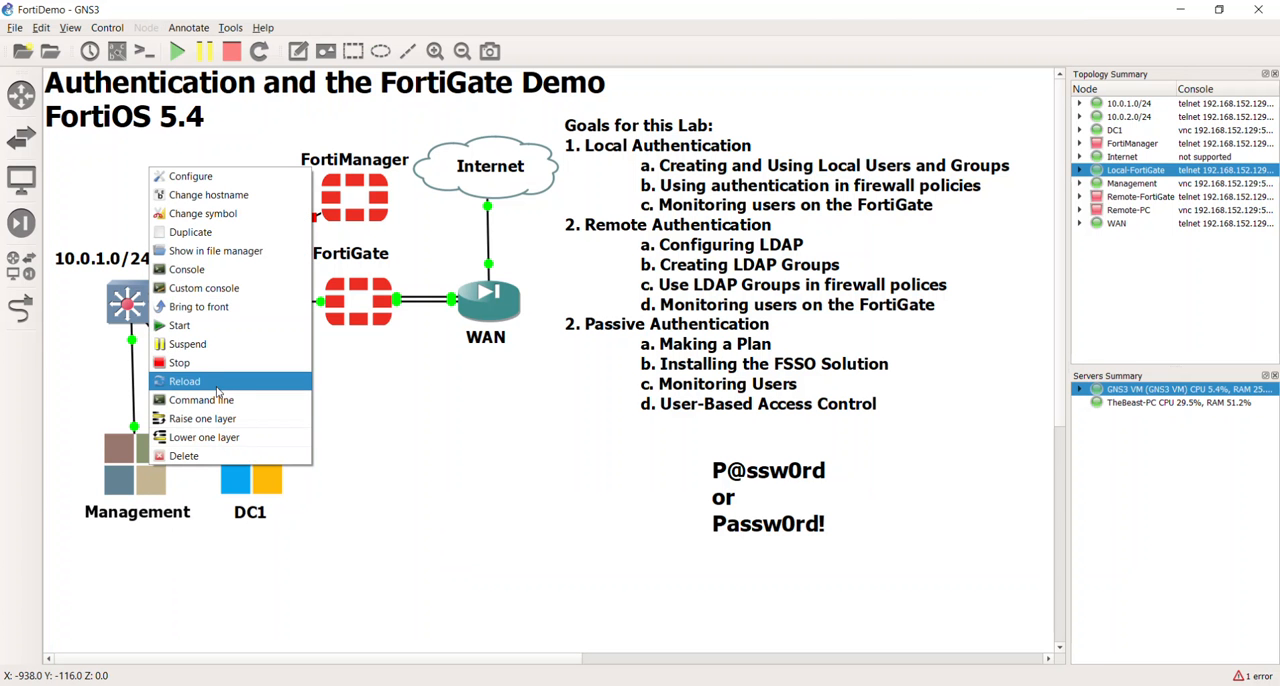
pyautogui.click(140, 466)
pyautogui.doubleClick(140, 466)
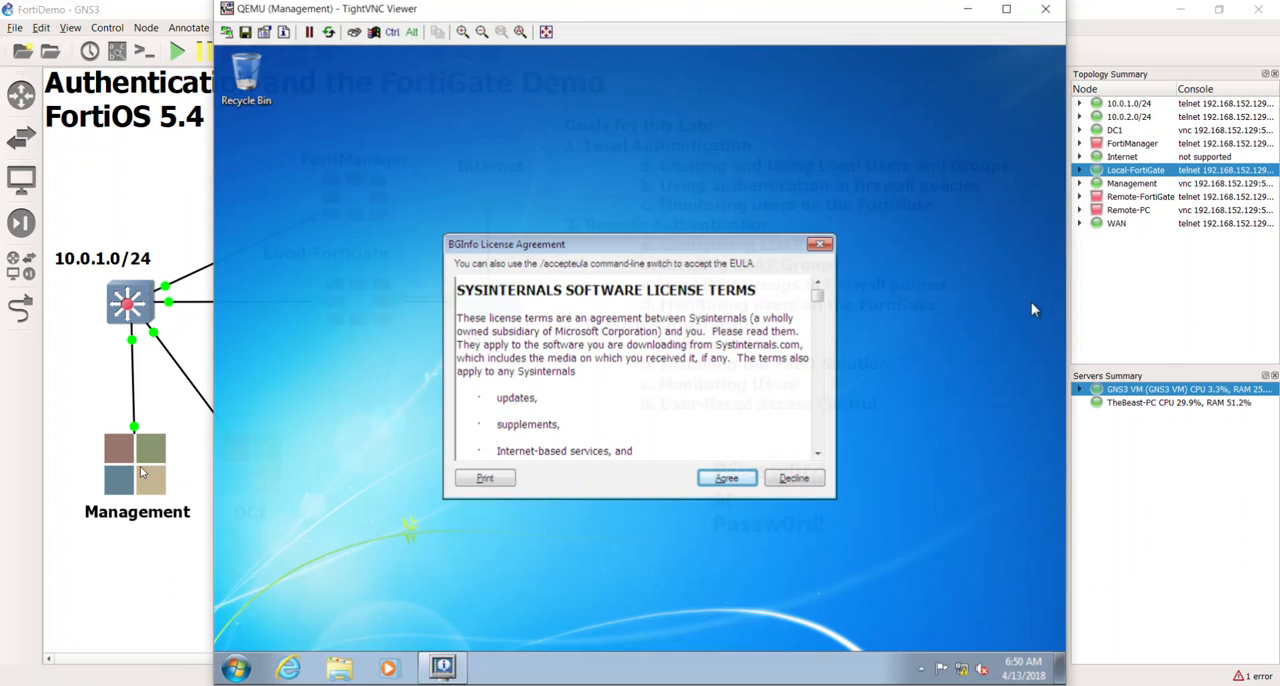
pyautogui.click(749, 484)
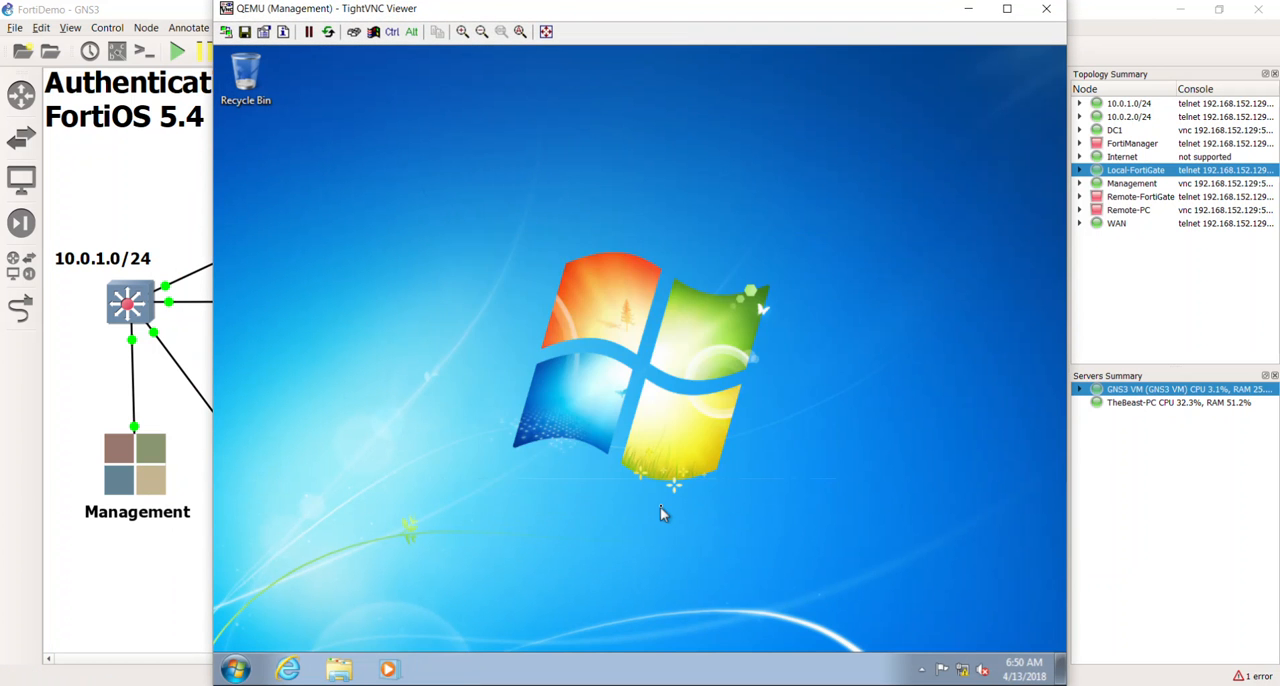
# - Log the current domain user off the Management machine
pyautogui.click(238, 669)
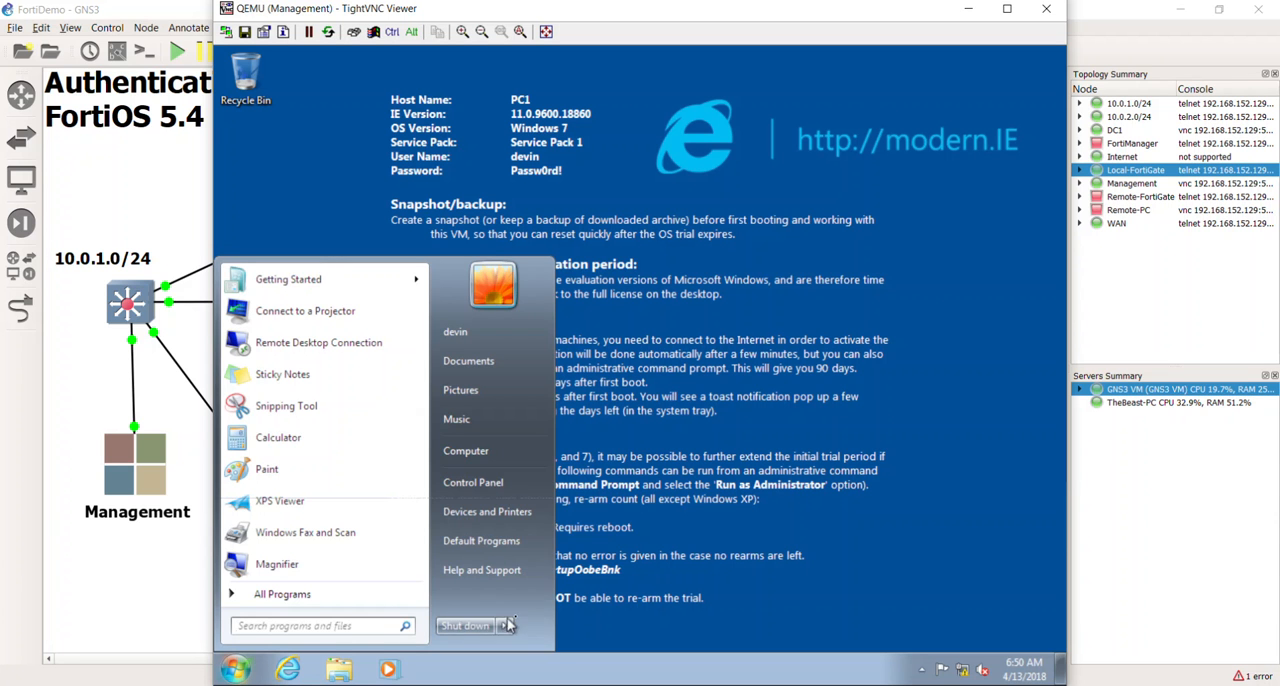
pyautogui.moveTo(508, 626)
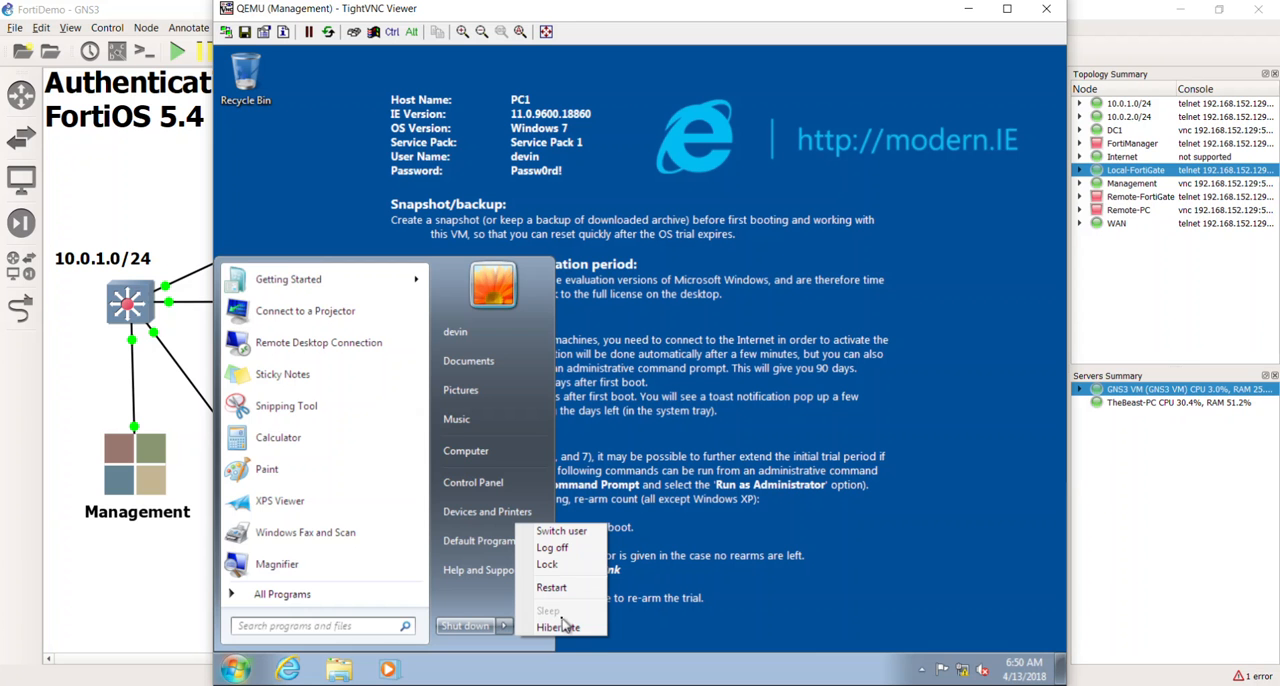
pyautogui.click(588, 550)
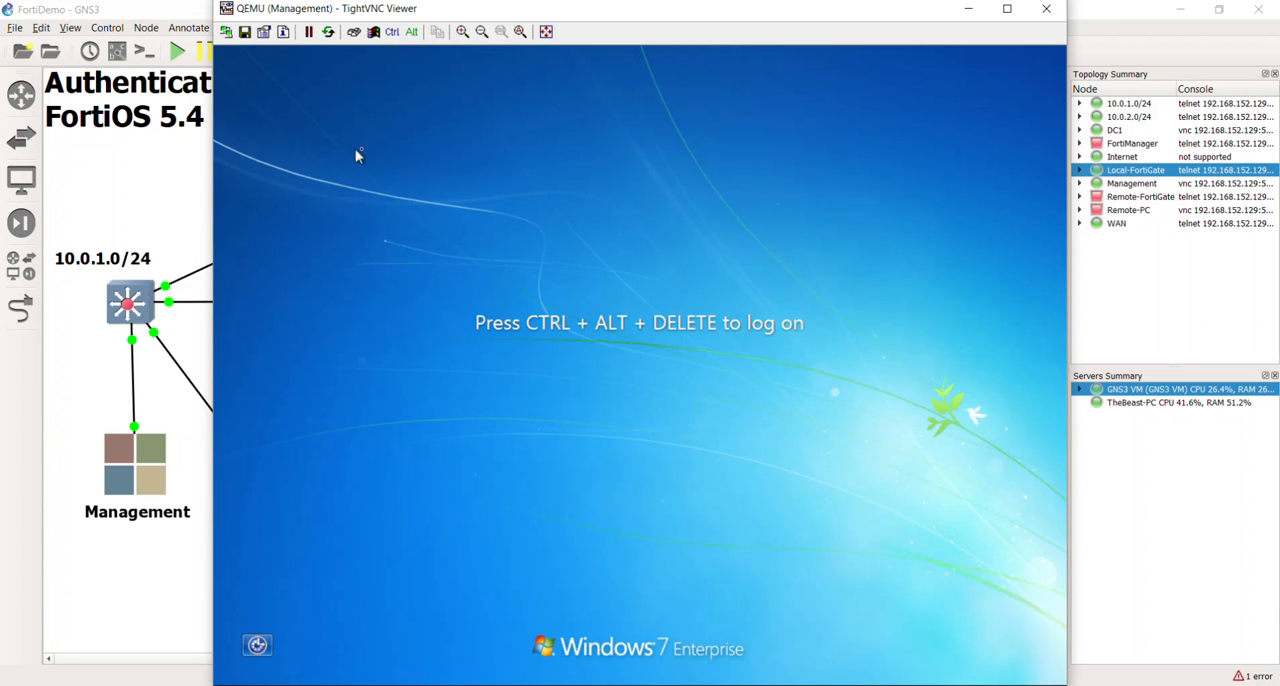
# - Log on to the Management machine as Other User in the ITNINJA domain, entering another account's user name and password
pyautogui.click(353, 33)
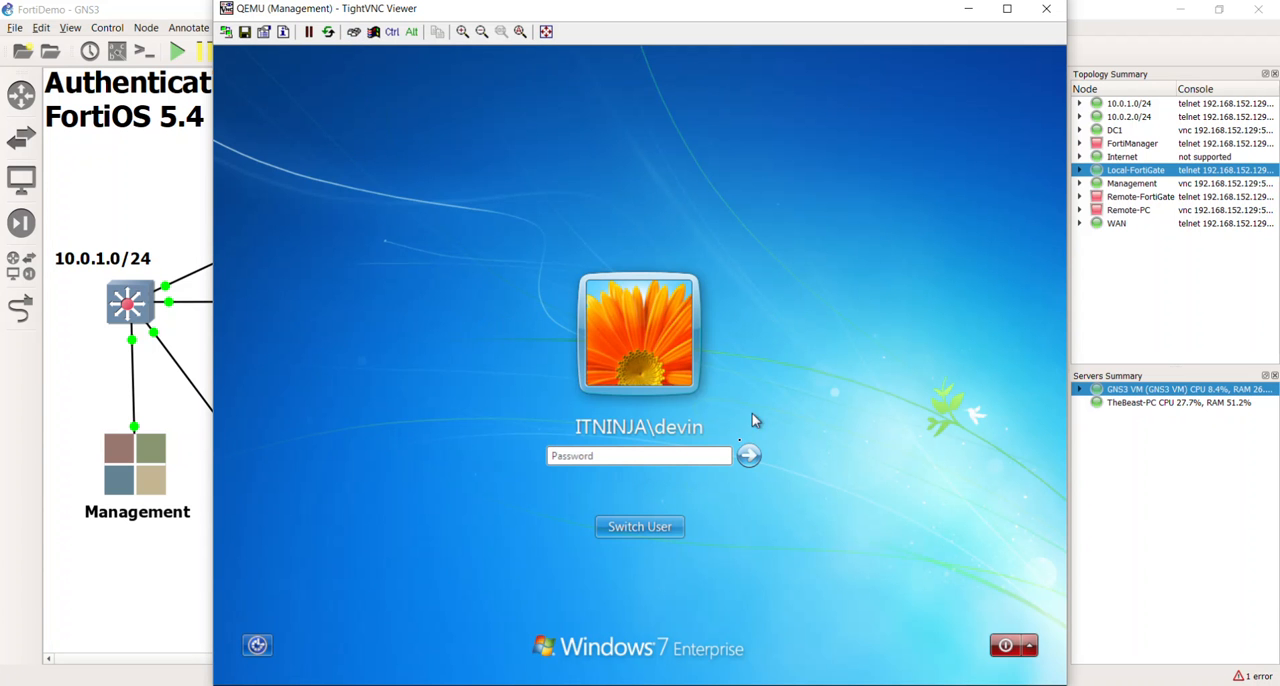
pyautogui.click(671, 524)
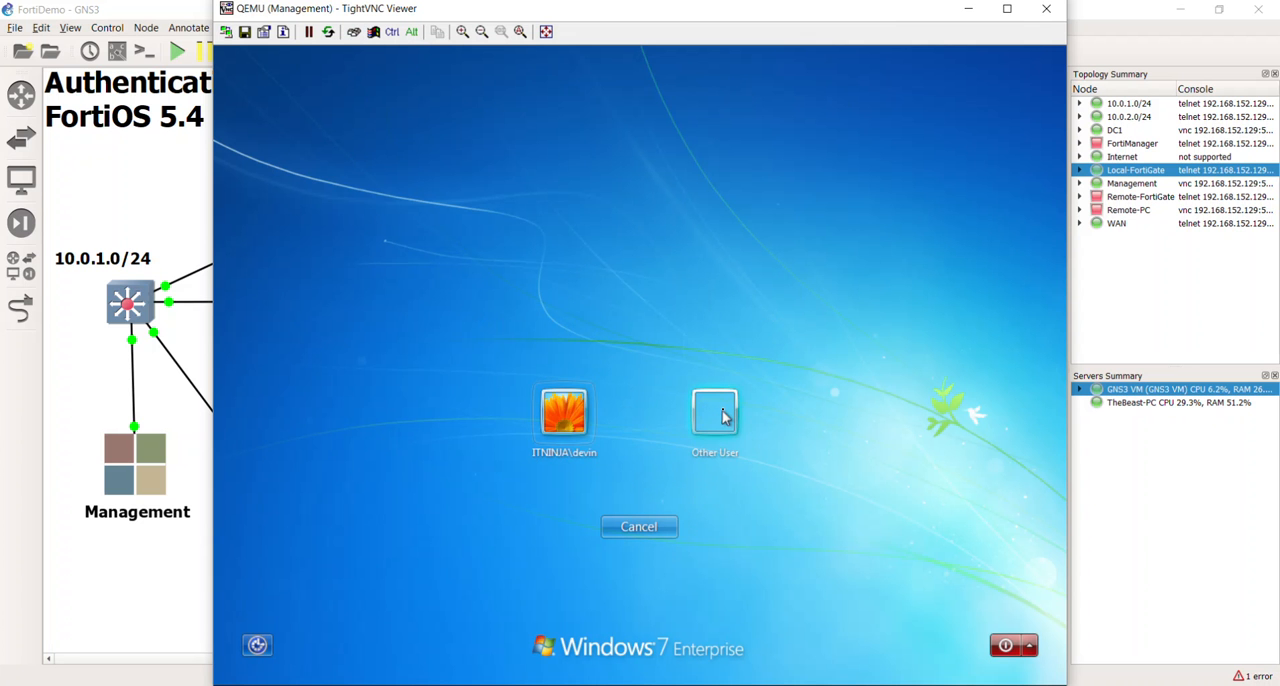
pyautogui.click(724, 417)
pyautogui.click(640, 405)
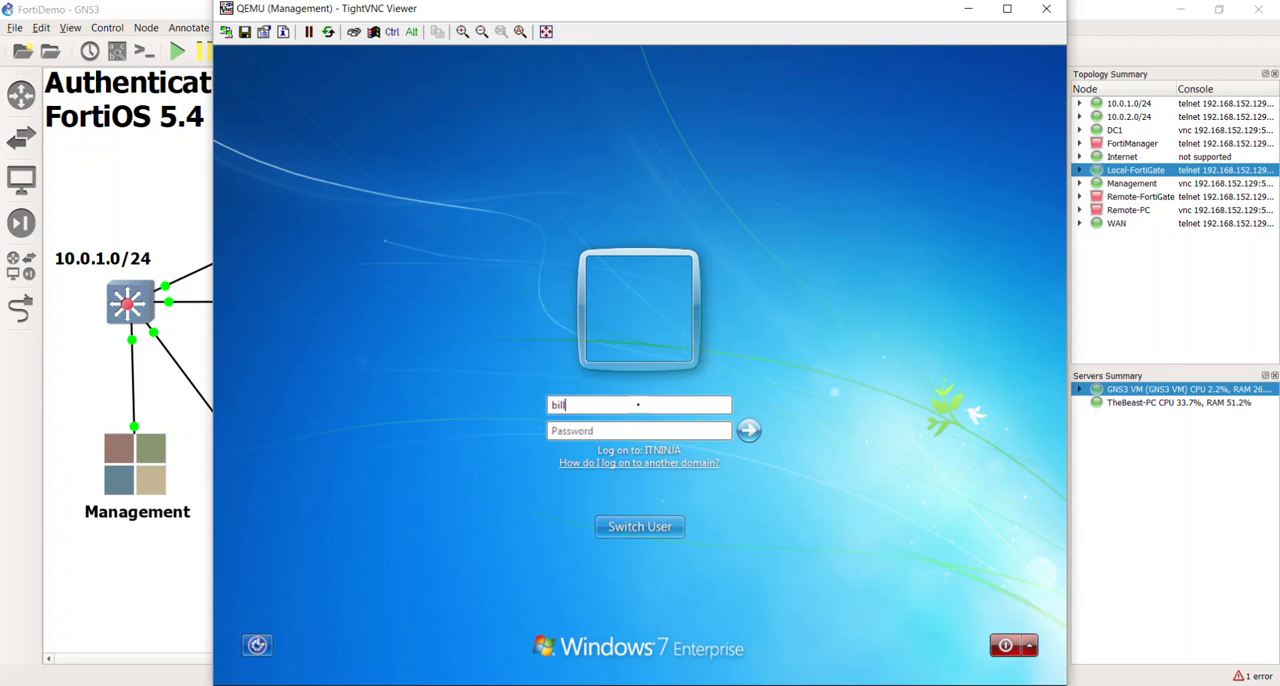
pyautogui.write('••')
pyautogui.press('Return')
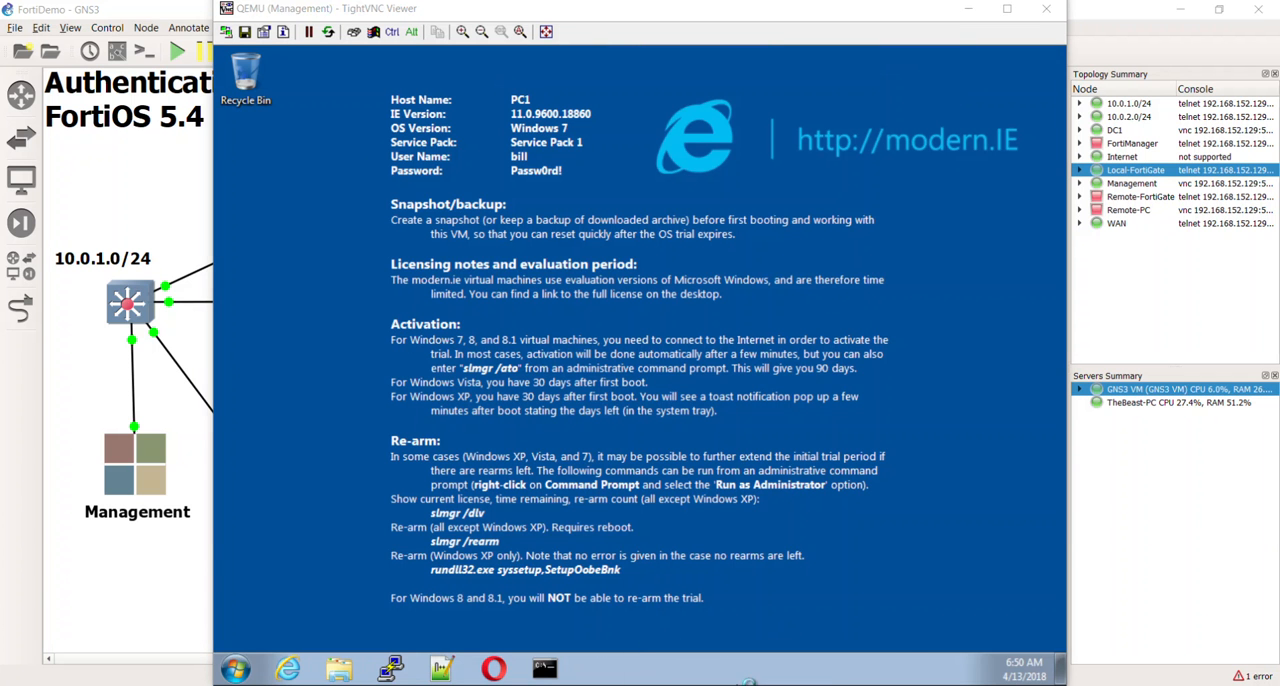
# - Return to the GNS3 topology and open the DC1 console
pyautogui.click(1002, 683)
pyautogui.rightClick(1002, 683)
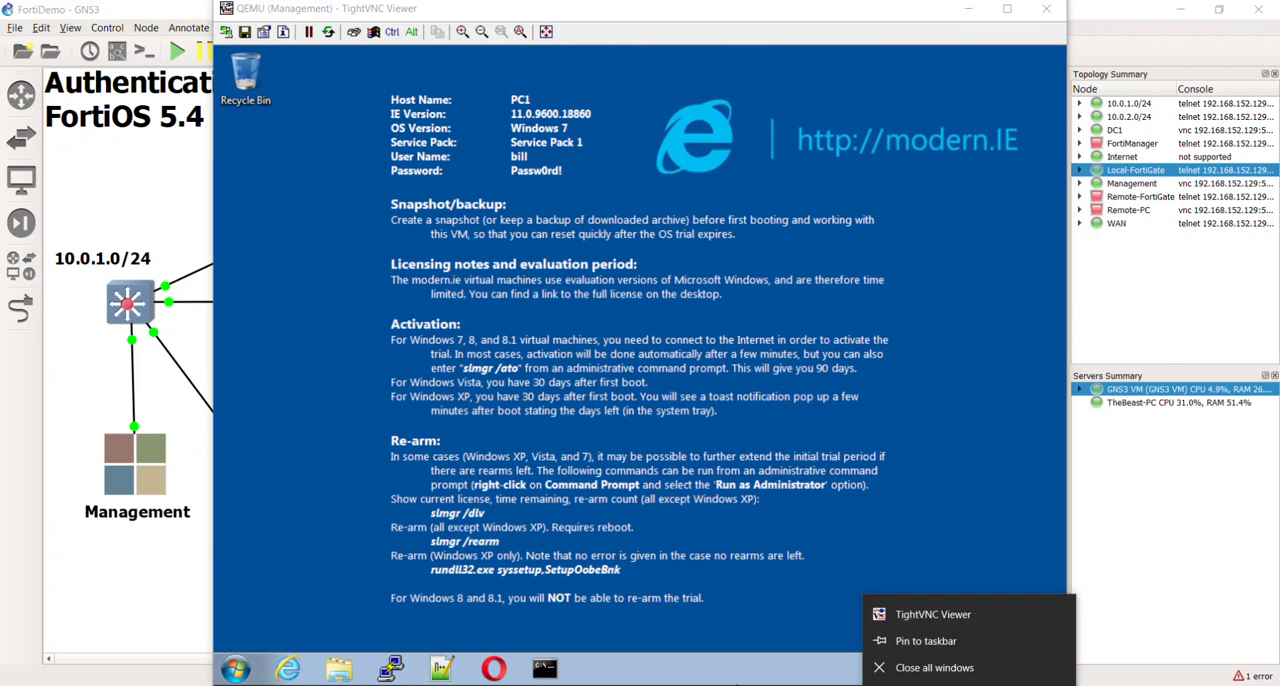
pyautogui.click(1165, 632)
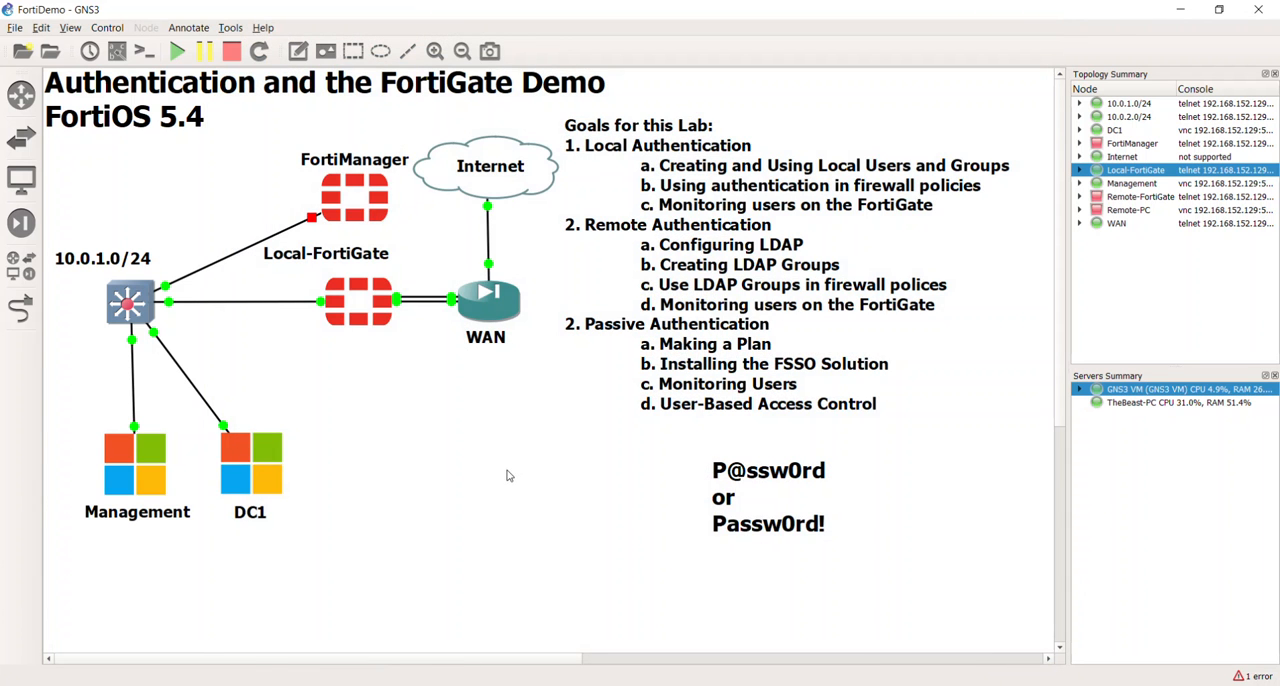
pyautogui.doubleClick(264, 480)
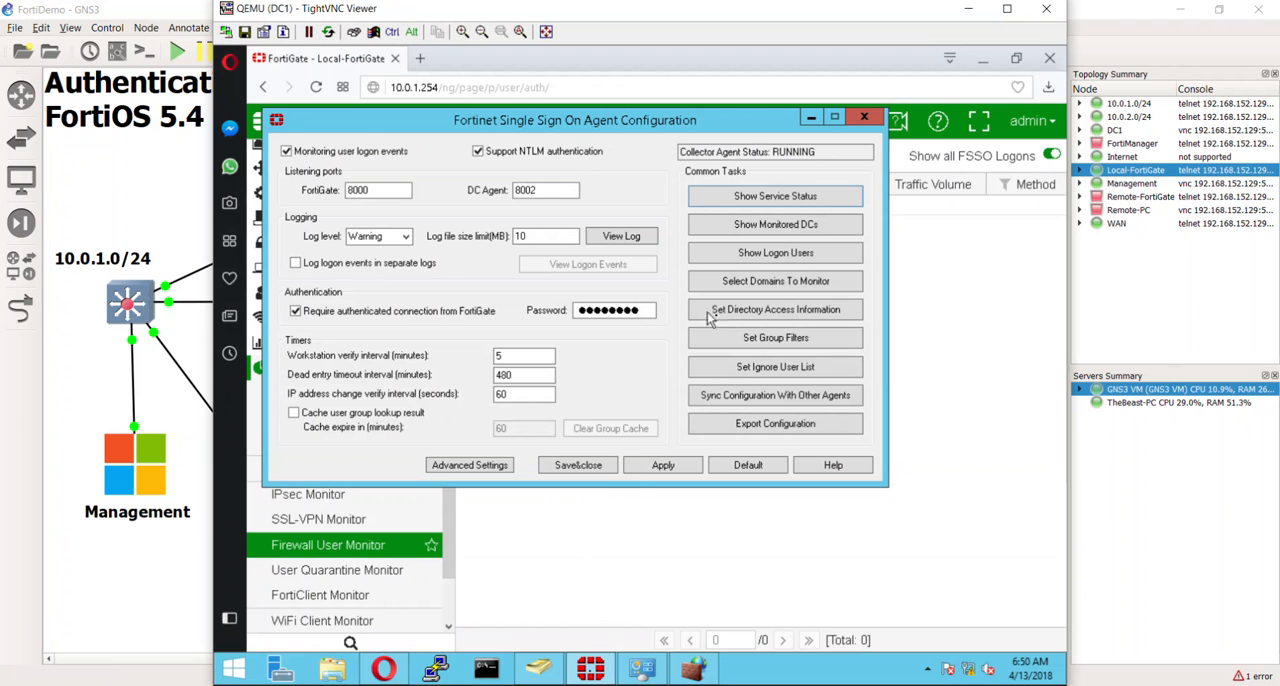
# - Show the FSSO collector agent's logon users and view the details of the 10.0.1.100 workstation's entry, then close the list
pyautogui.click(757, 253)
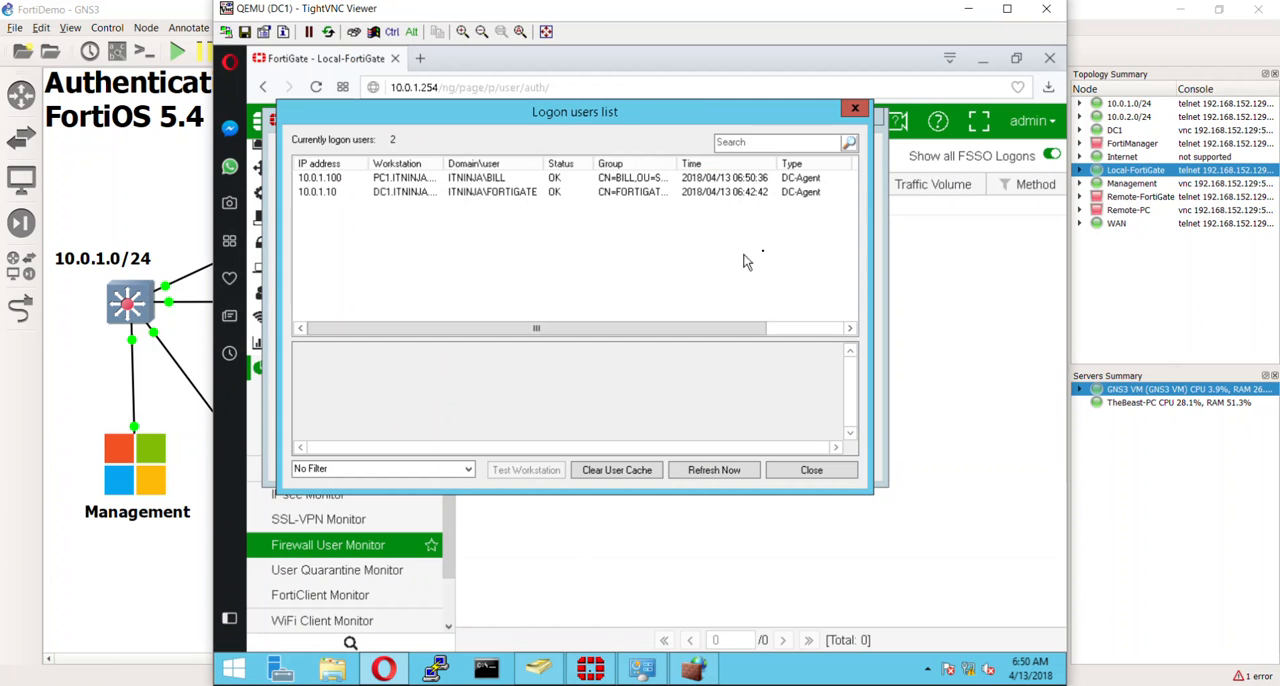
pyautogui.click(480, 178)
pyautogui.click(476, 244)
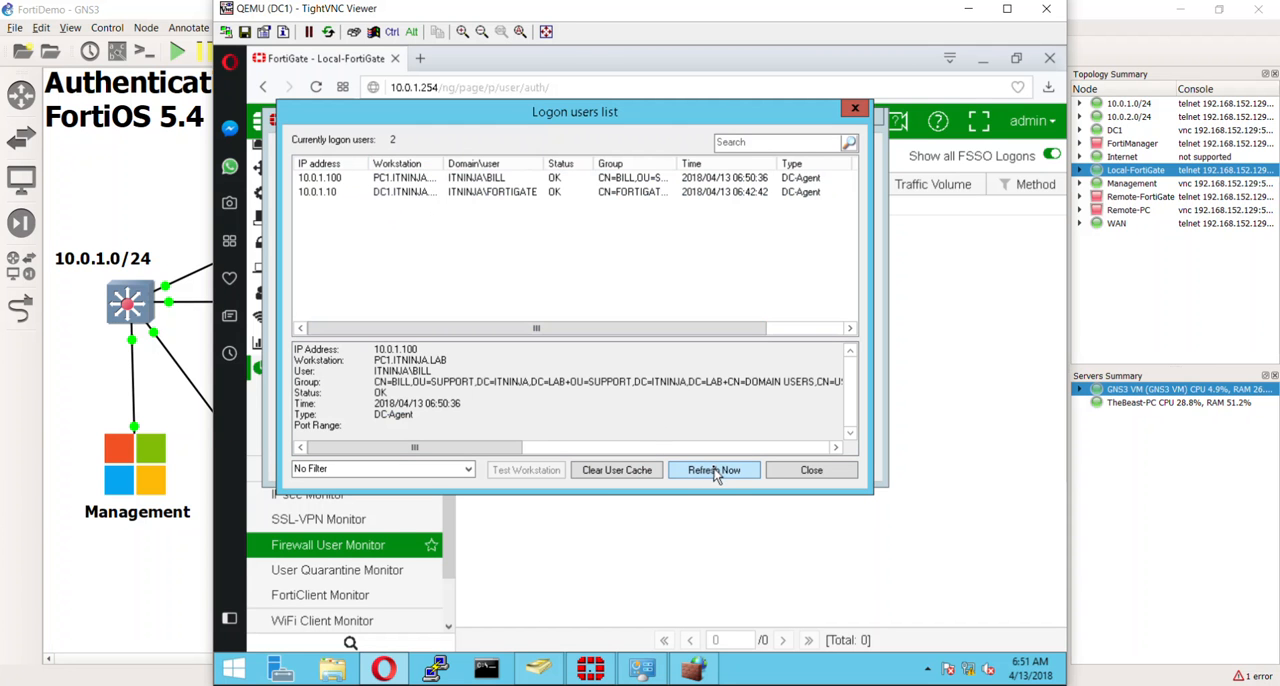
pyautogui.click(810, 470)
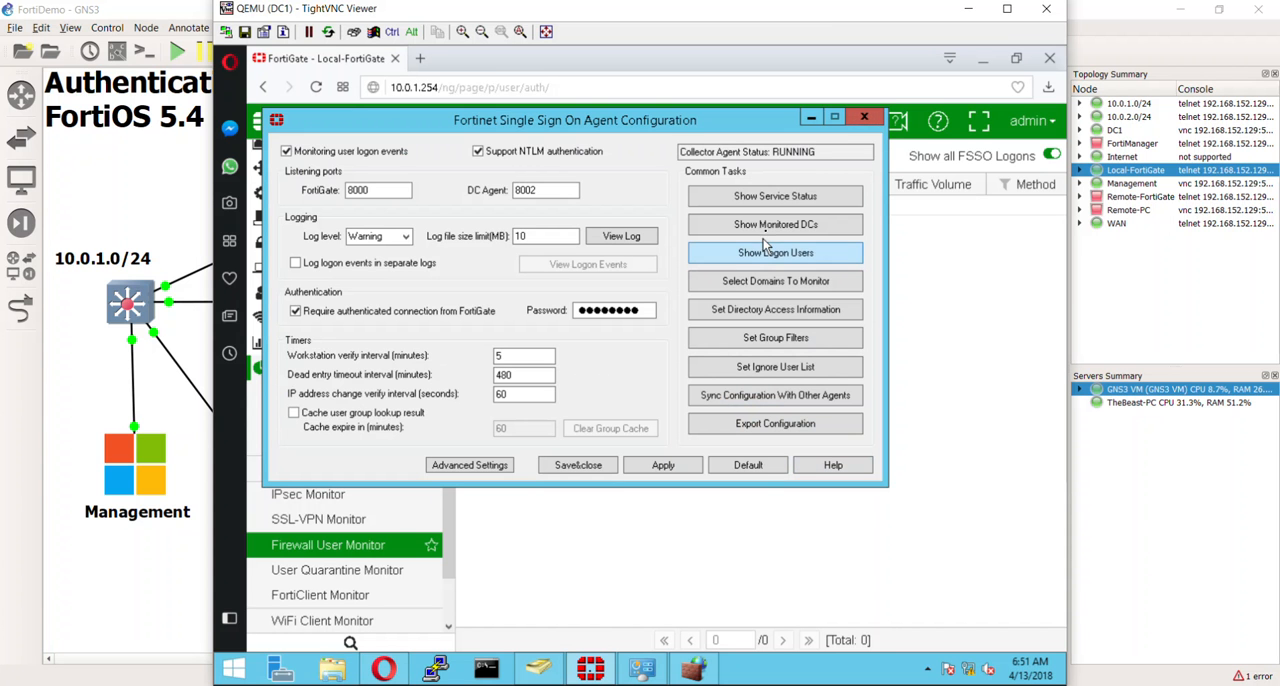
# - Show the collector agent's service status, check the connected FortiGate's connect time and close the status window
pyautogui.click(773, 197)
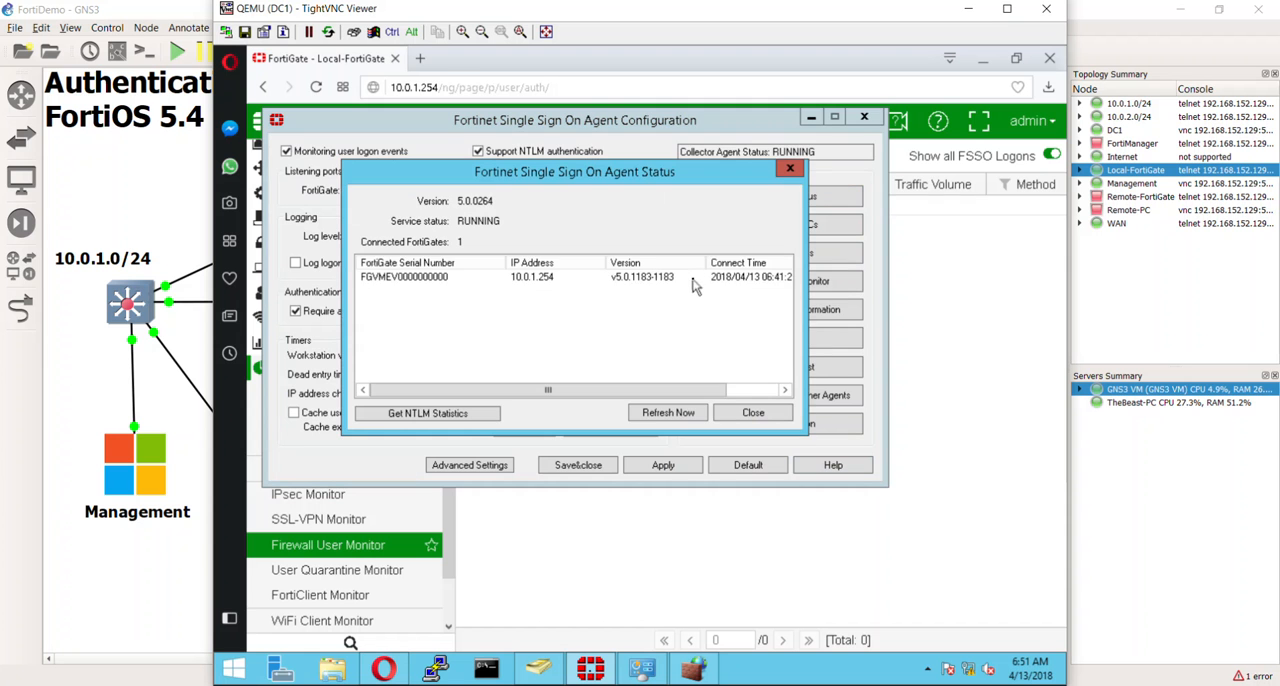
pyautogui.click(694, 277)
pyautogui.click(740, 396)
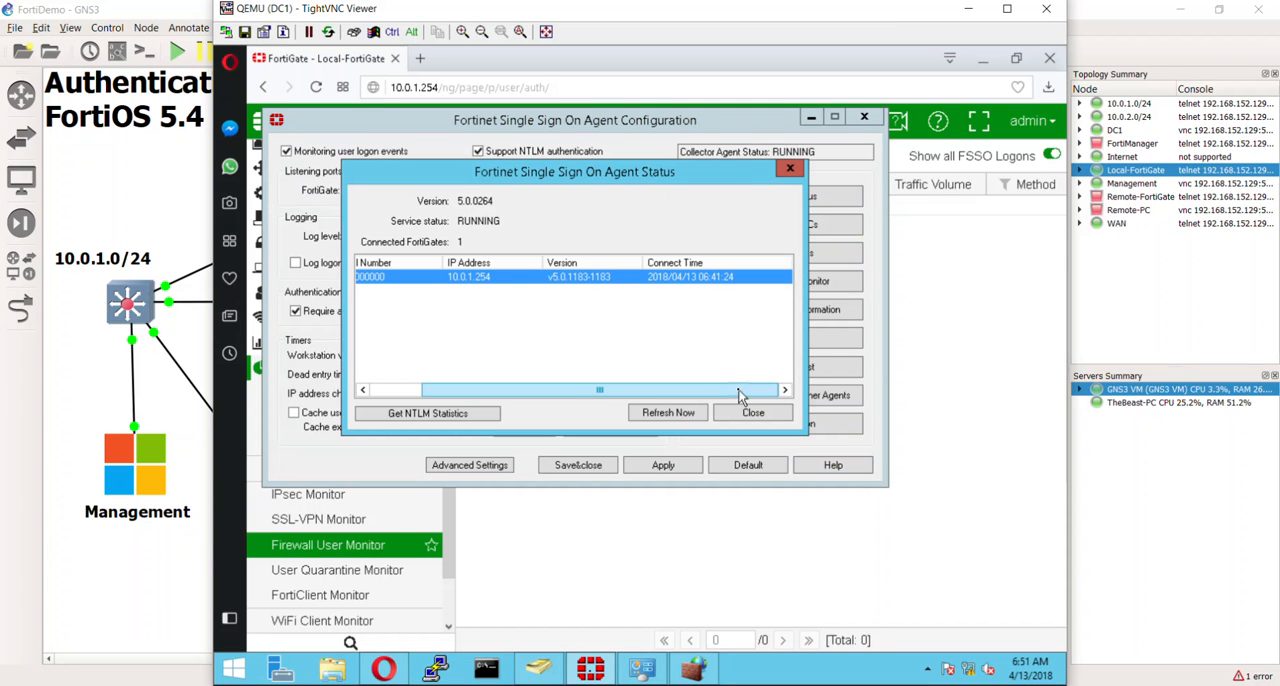
pyautogui.moveTo(738, 396); pyautogui.dragTo(684, 396)
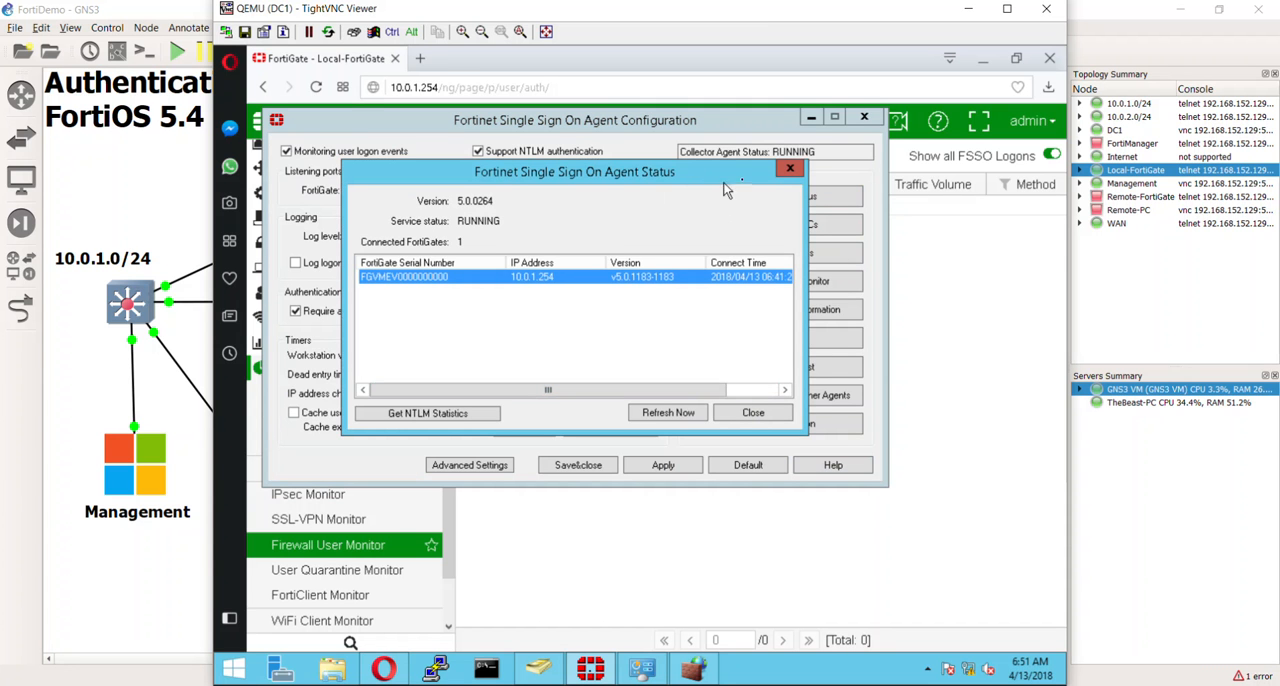
pyautogui.click(789, 170)
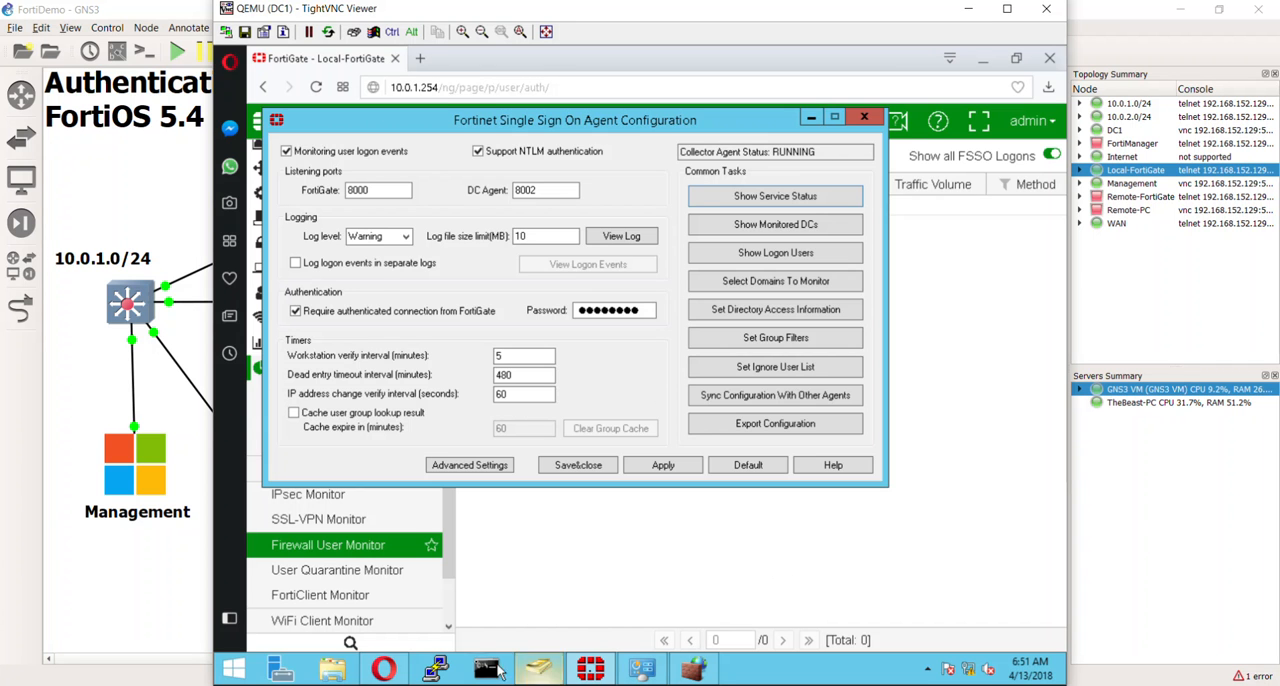
# - Return to the Local-FortiGate browser page, refresh the Firewall User Monitor and select the listed user
pyautogui.click(384, 668)
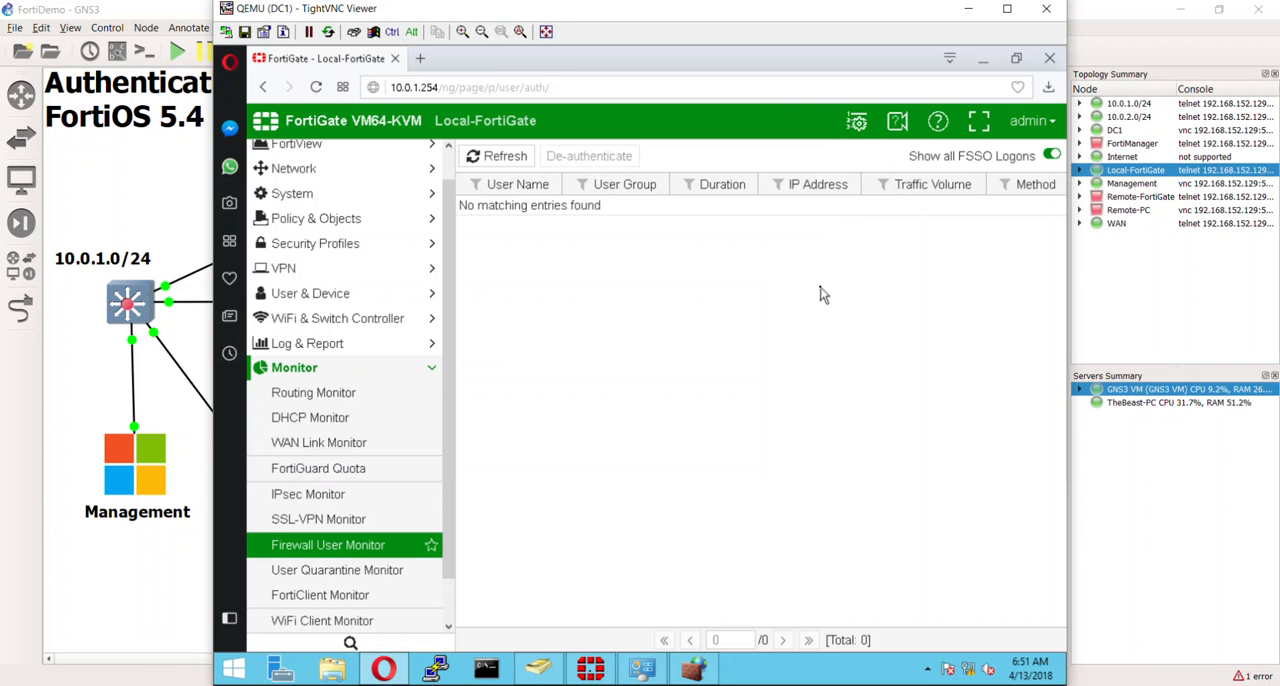
pyautogui.click(495, 156)
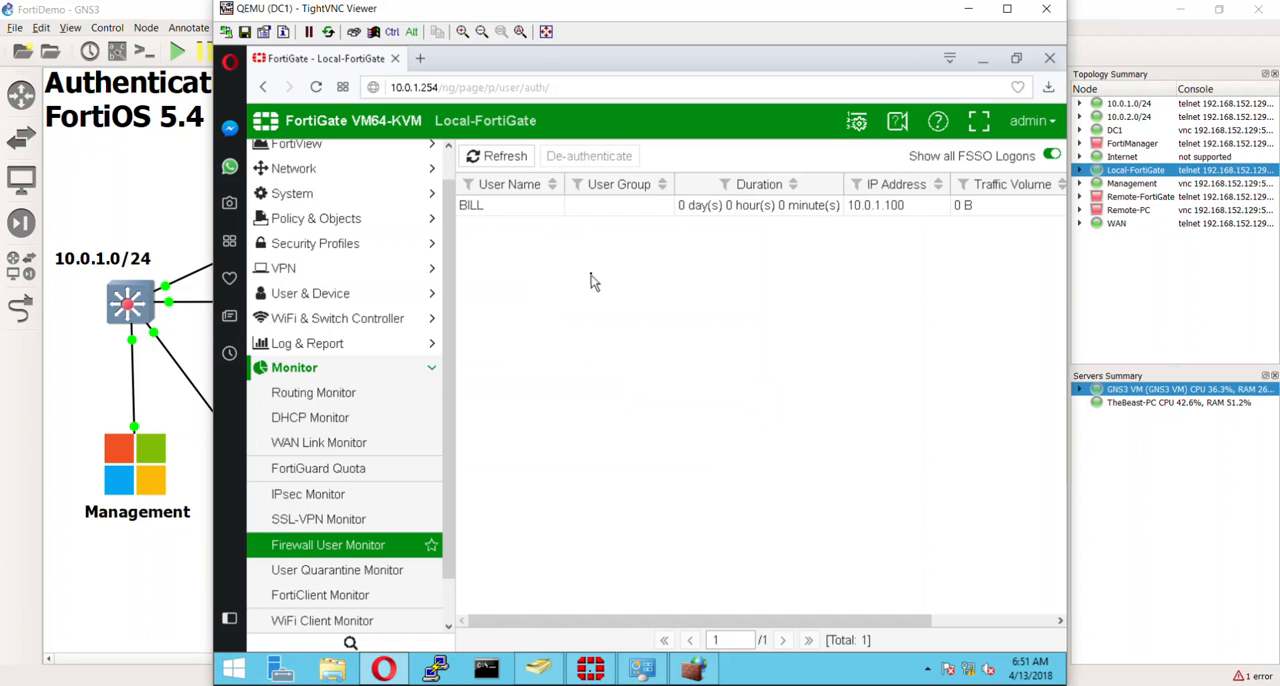
pyautogui.click(562, 207)
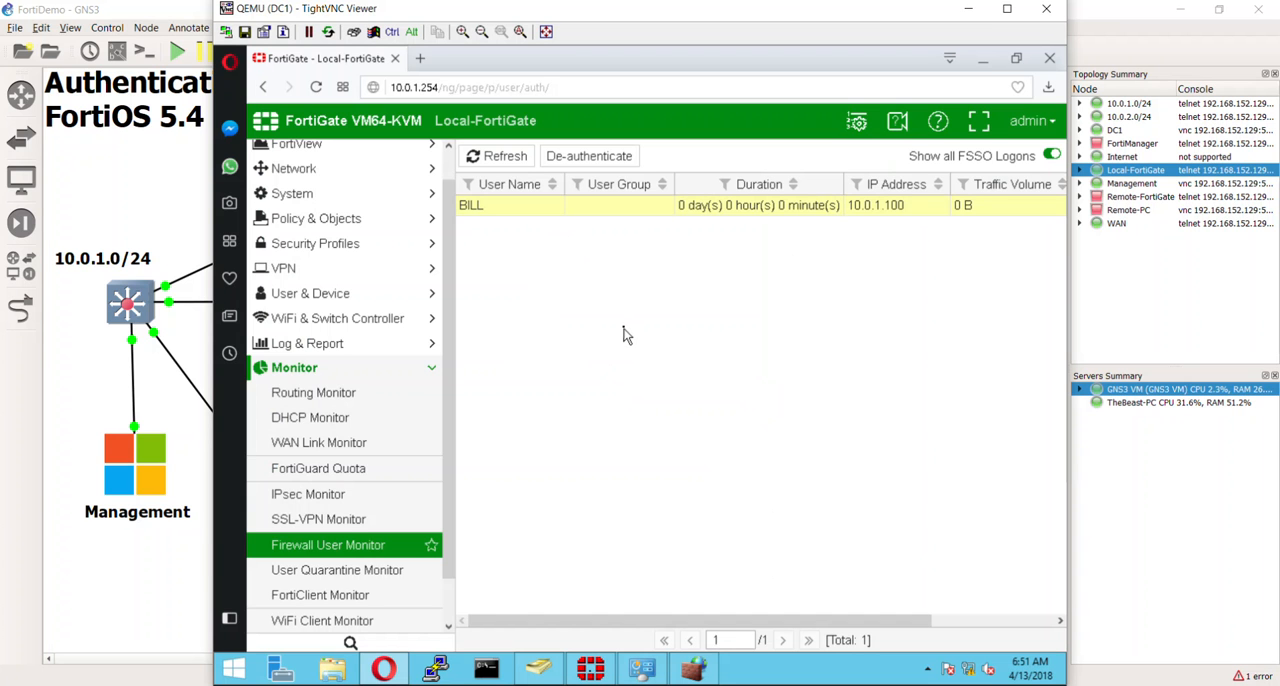
# - Open the FortiView Sources page and select the DC1 source entry at 10.0.1.10
pyautogui.scroll(1, 357, 180)
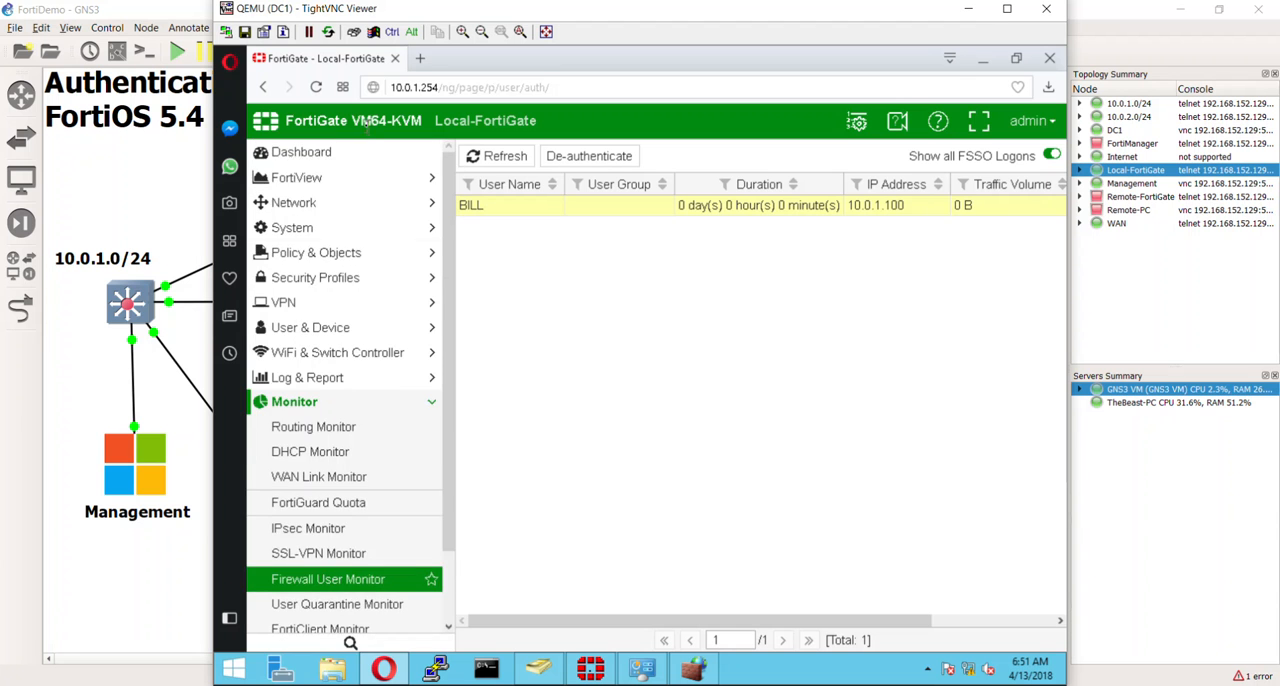
pyautogui.click(357, 177)
pyautogui.click(333, 256)
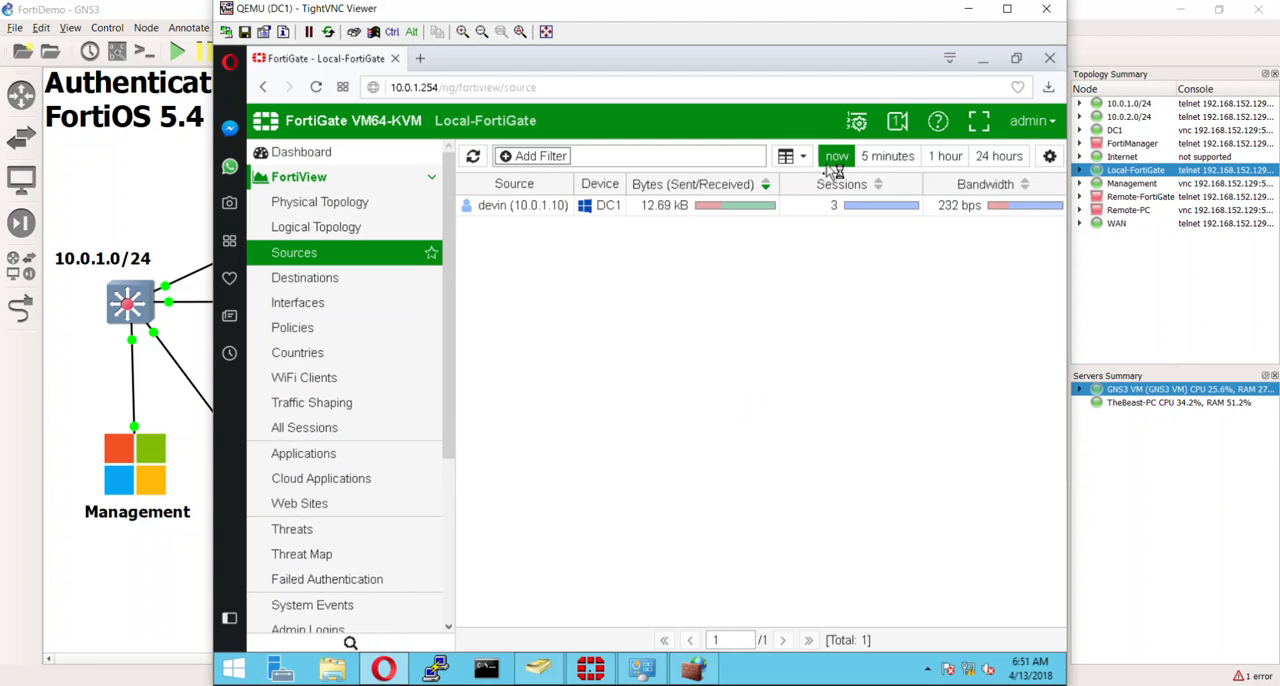
pyautogui.click(510, 208)
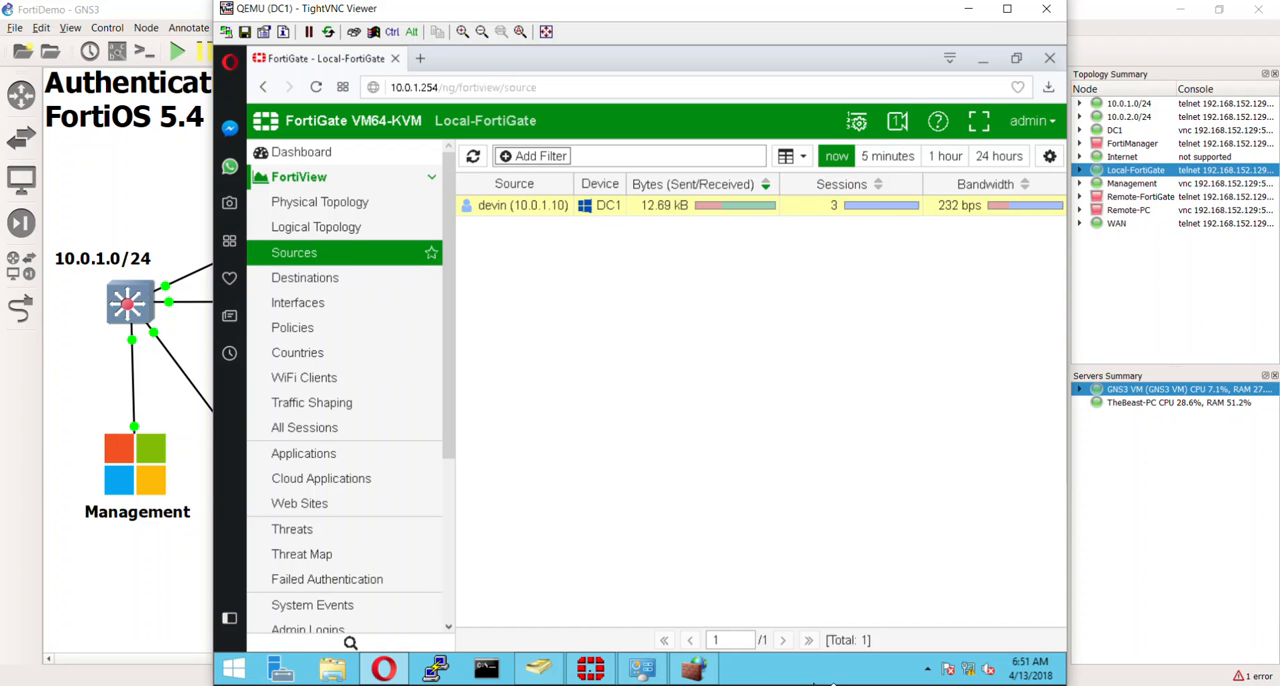
# - Maximize the browser on the Management machine, visit its pof.com and AliExpress tabs to generate traffic, and refresh FortiView Sources on DC1
pyautogui.doubleClick(137, 465)
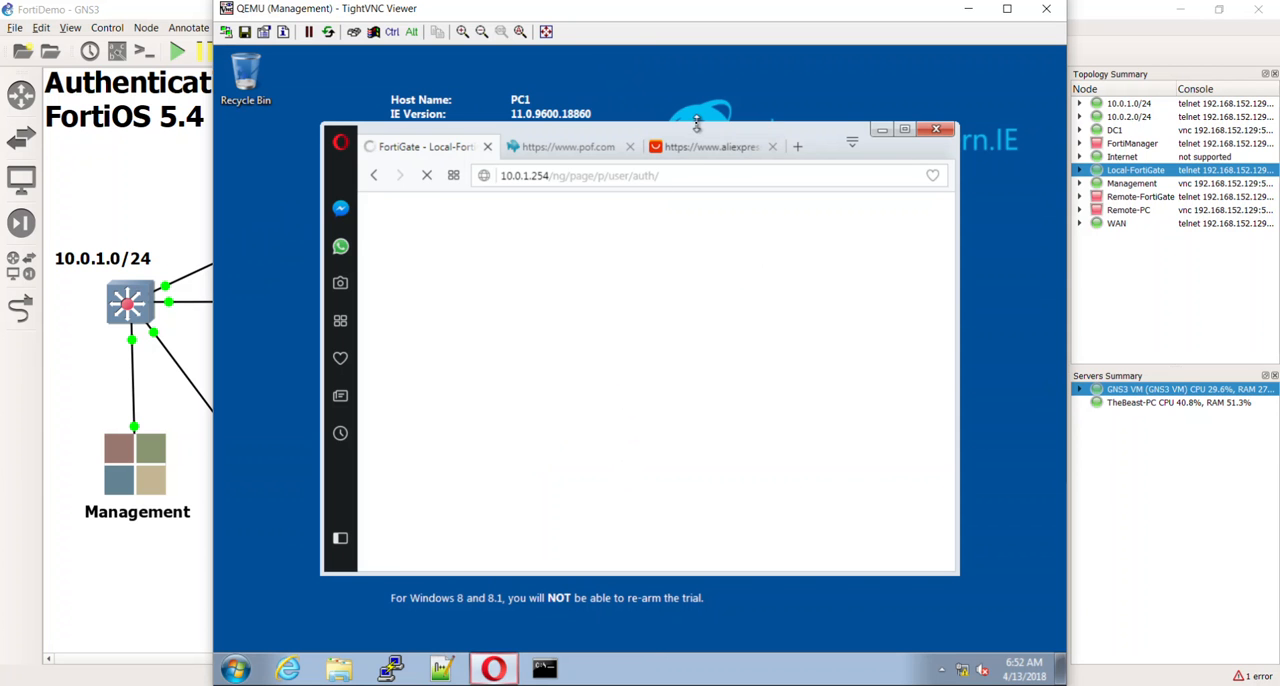
pyautogui.doubleClick(697, 135)
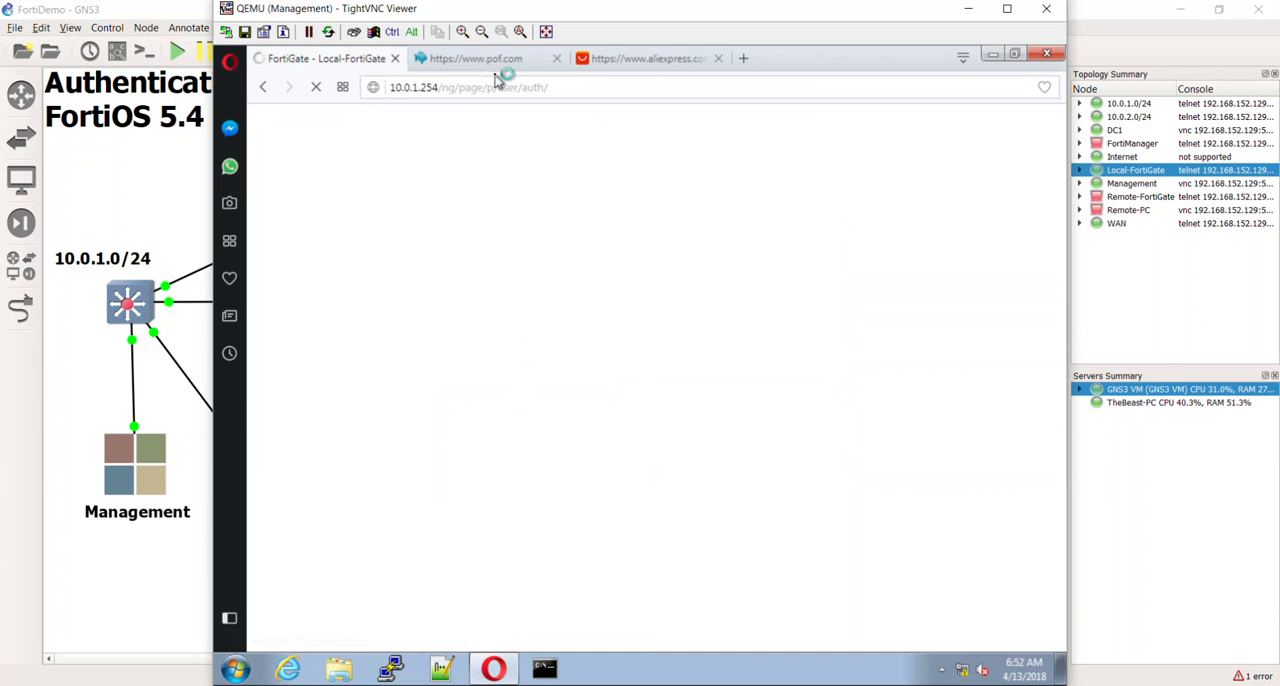
pyautogui.click(508, 60)
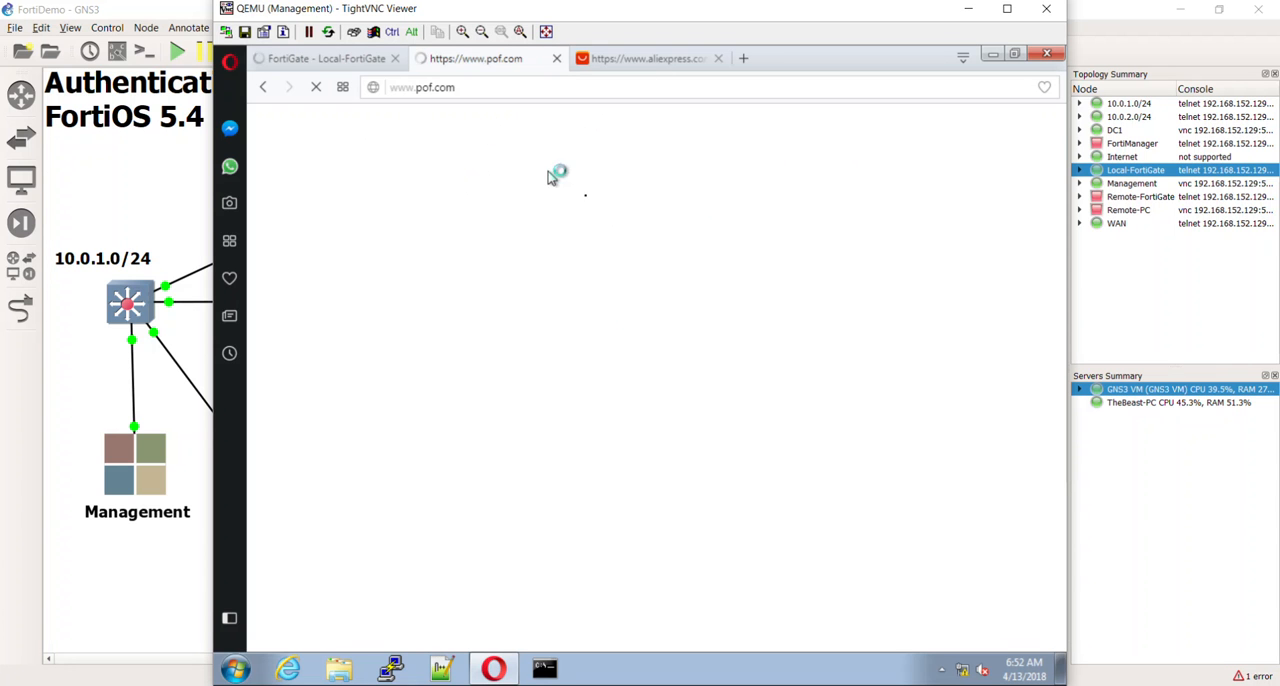
pyautogui.click(662, 57)
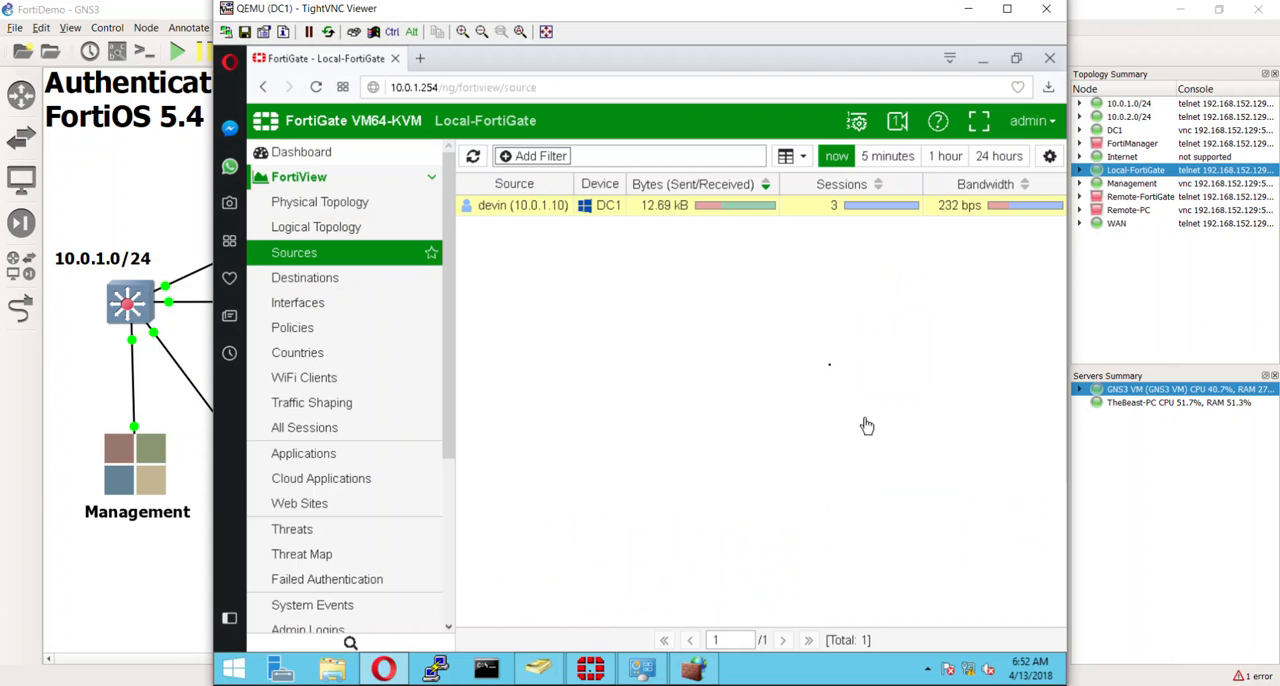
pyautogui.click(473, 156)
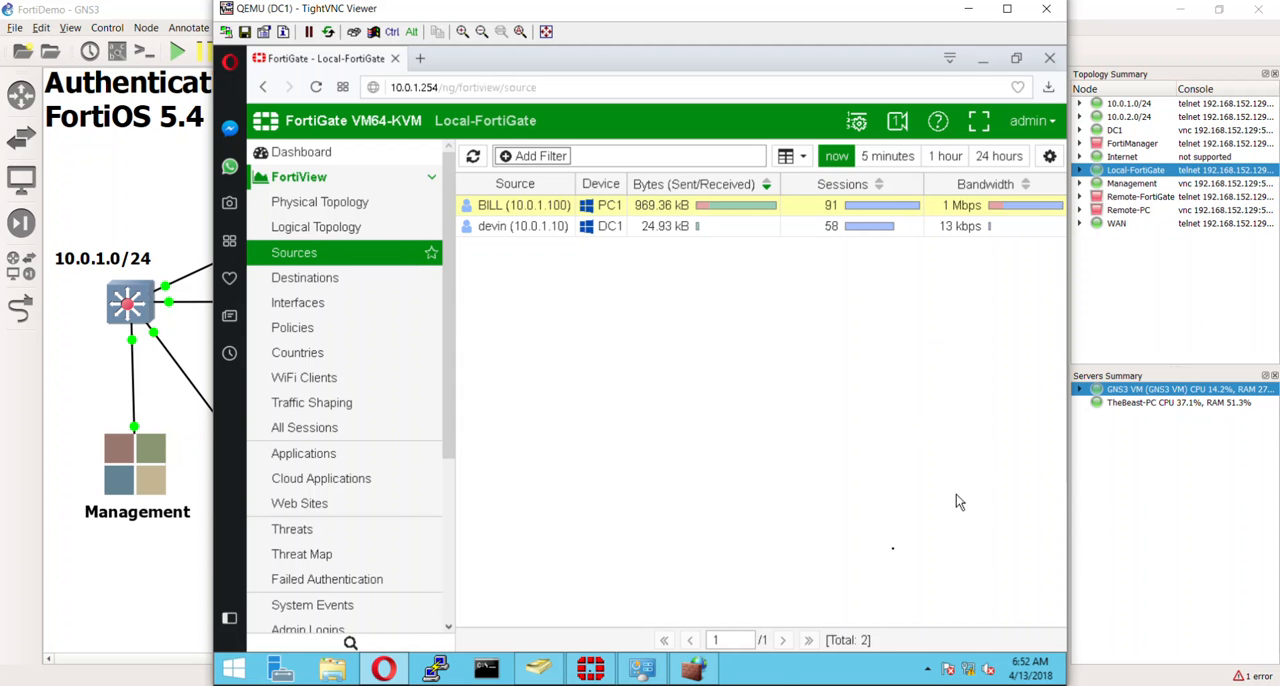
# - On DC1, close Windows Firewall with Advanced Security, minimize the browser and reposition the Fortinet Single Sign On Agent Configuration window
pyautogui.click(713, 678)
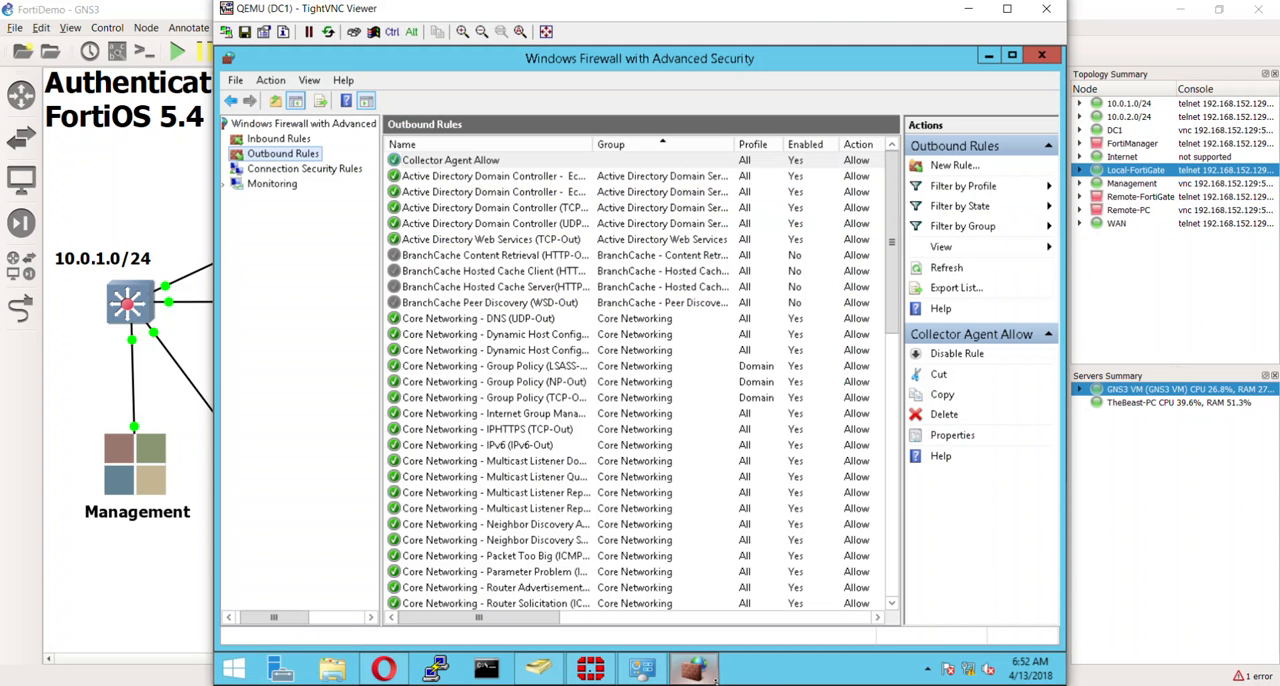
pyautogui.click(1042, 56)
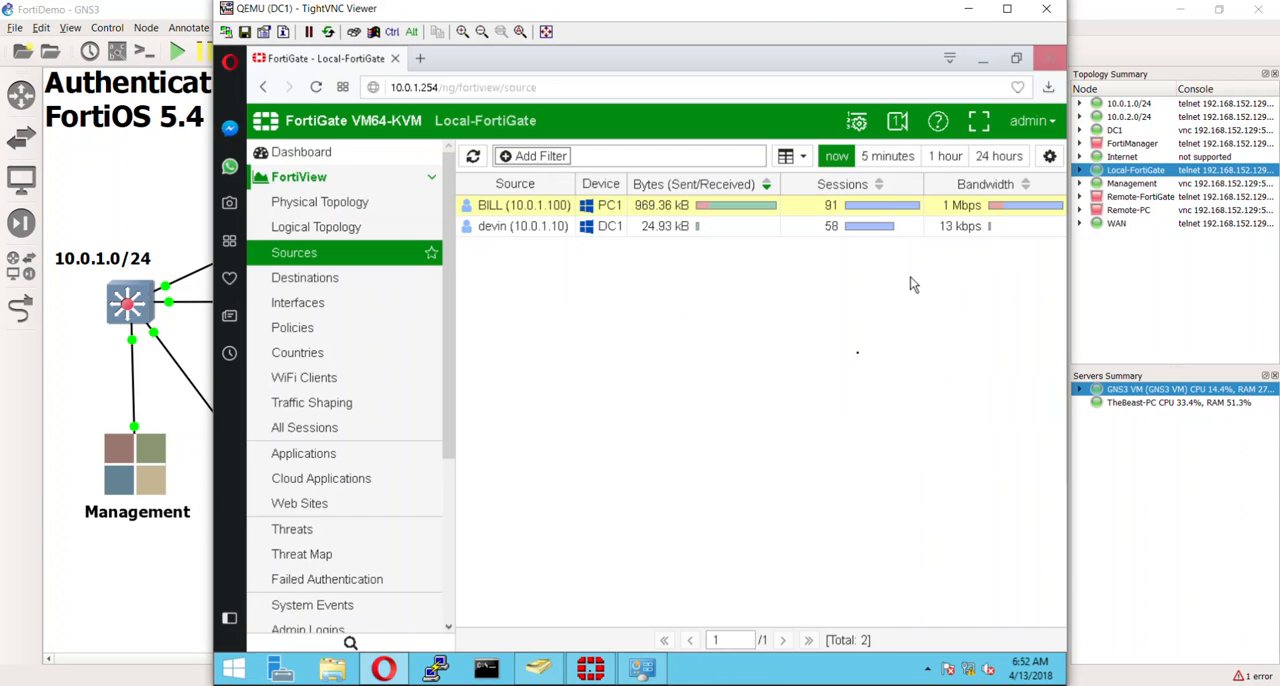
pyautogui.click(983, 58)
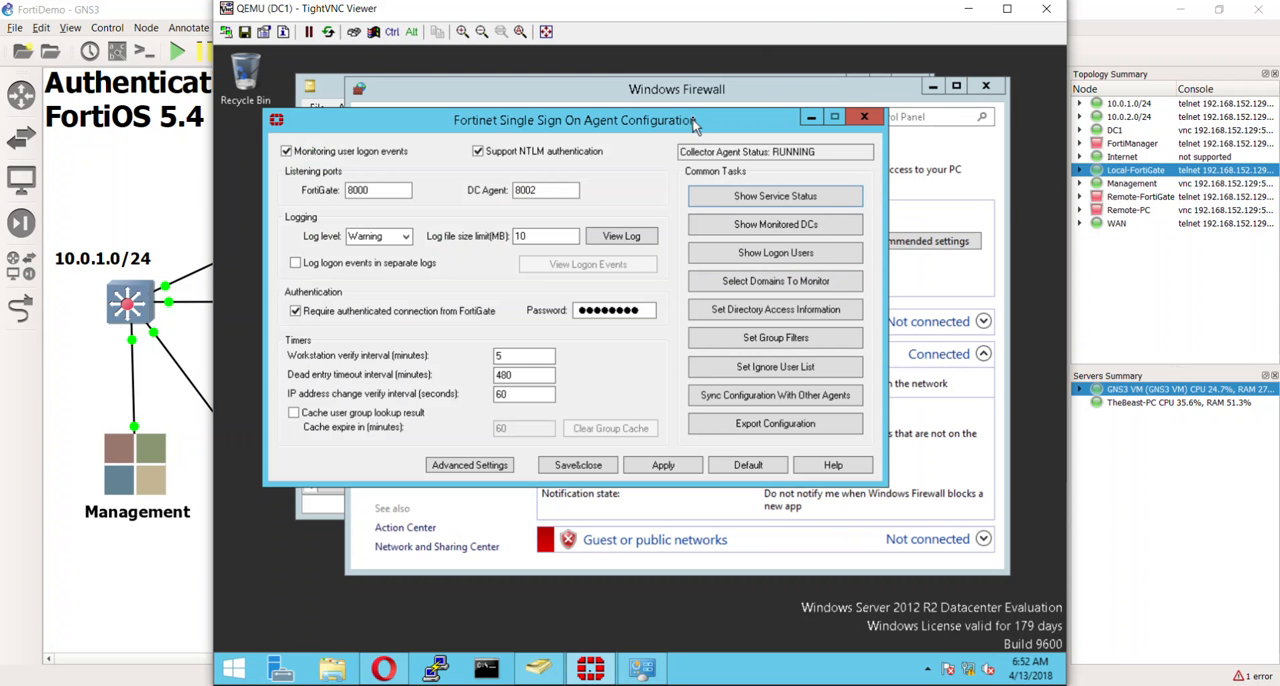
pyautogui.moveTo(695, 122); pyautogui.dragTo(775, 90)
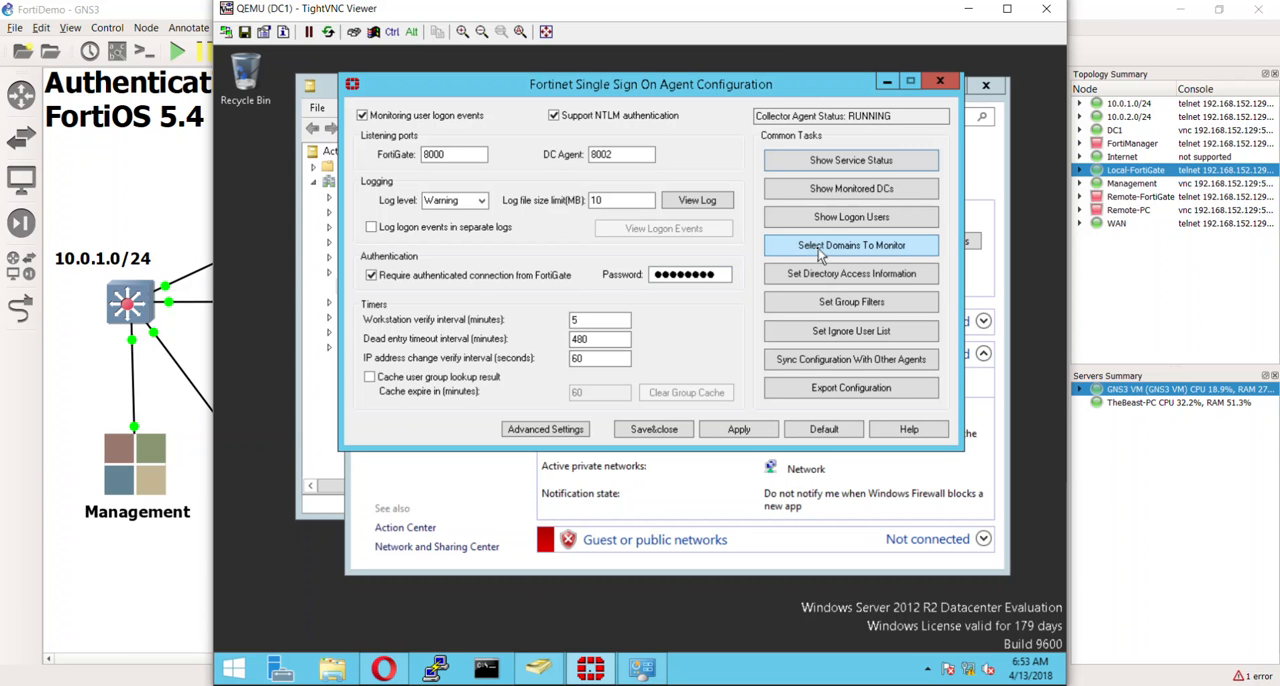
# - Show the monitored DCs in the collector agent, view the 10.0.1.10 DC agent's details and close the status window
pyautogui.click(831, 199)
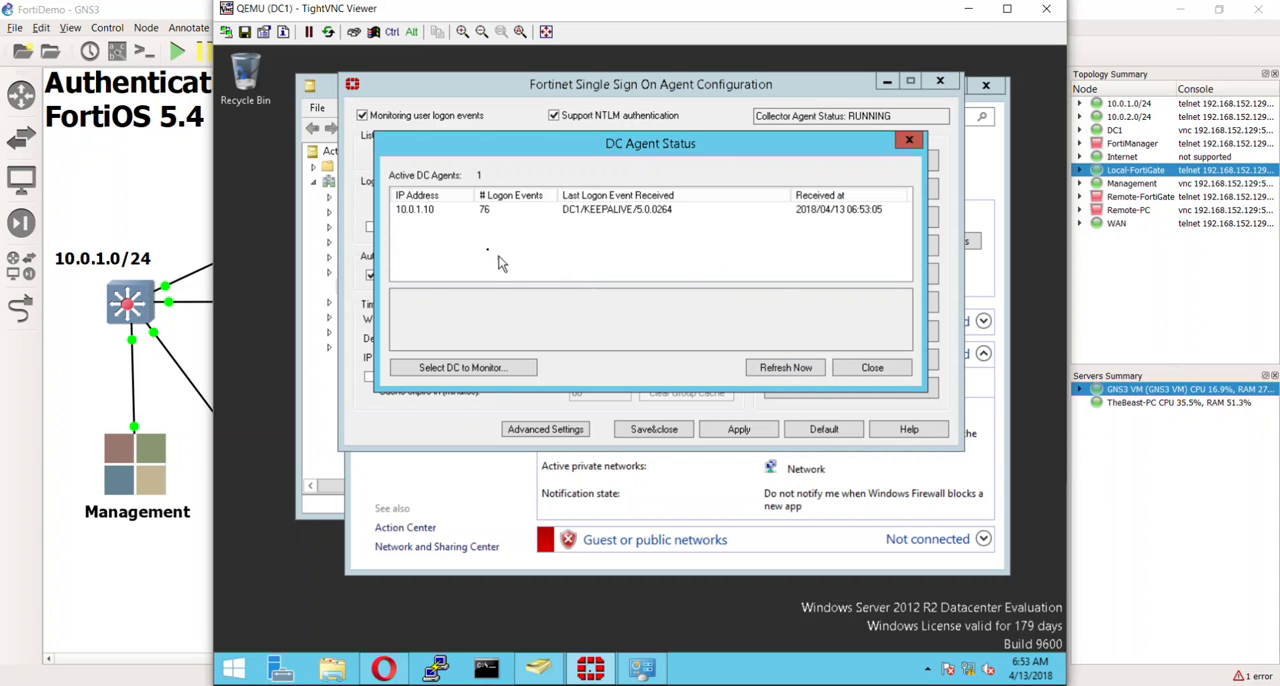
pyautogui.click(453, 212)
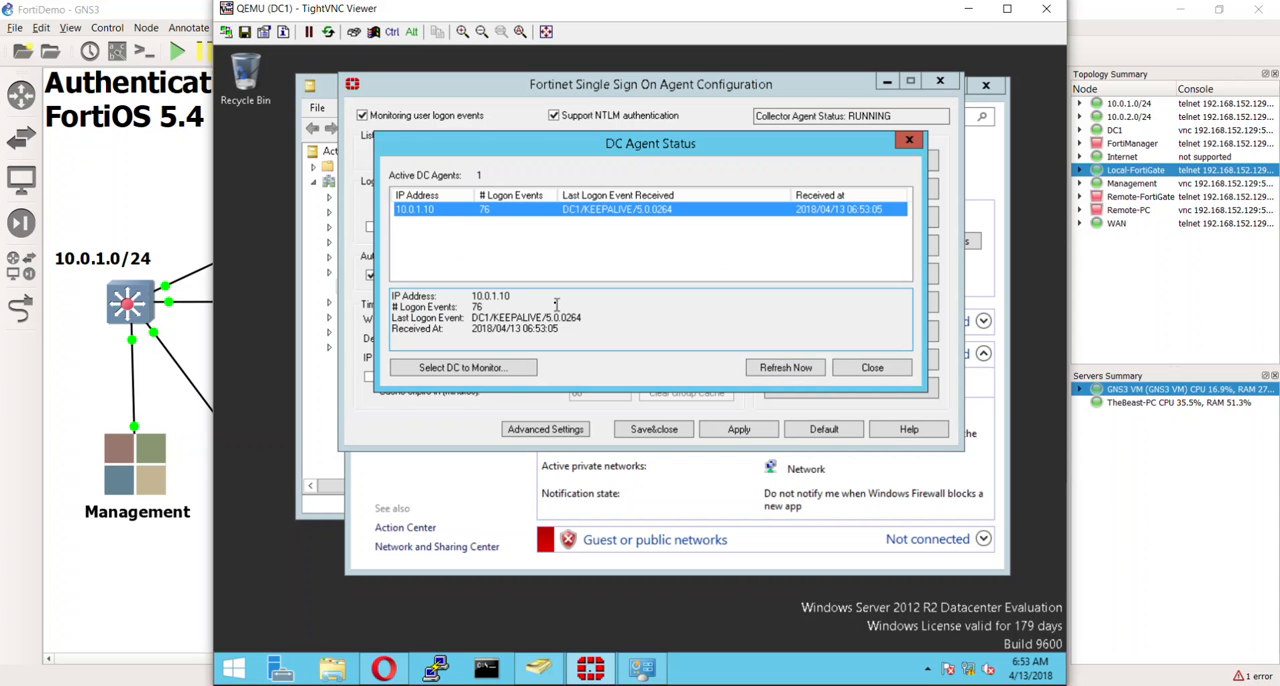
pyautogui.click(600, 268)
pyautogui.click(872, 368)
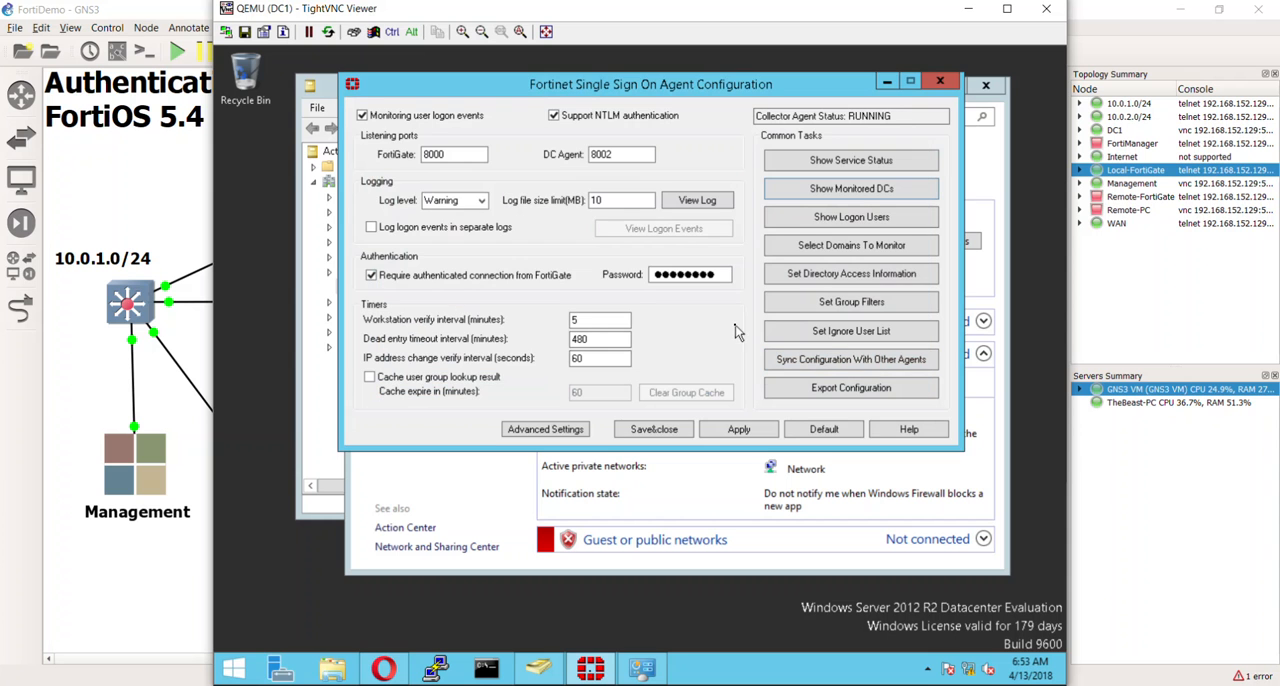
# - Return to the Local-FortiGate page in the browser and open the Single Sign-On server list under User & Device
pyautogui.click(384, 668)
pyautogui.moveTo(447, 454); pyautogui.dragTo(431, 597)
pyautogui.rightClick(430, 606)
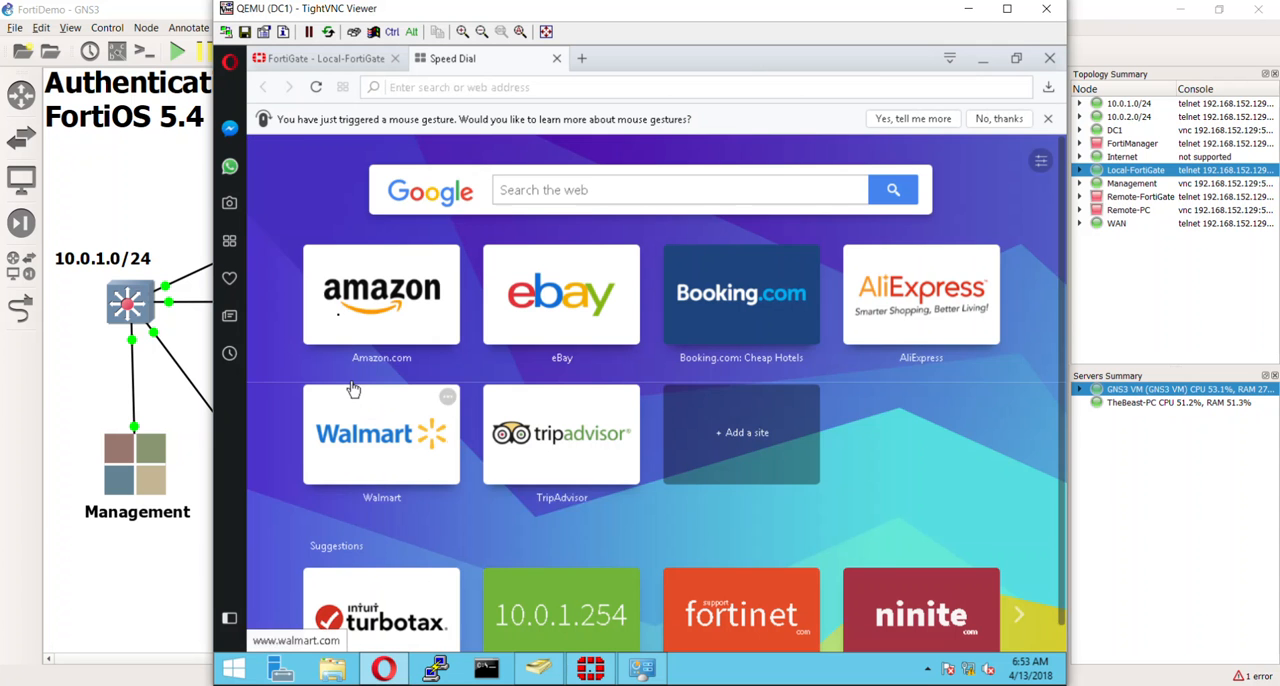
pyautogui.click(373, 58)
pyautogui.moveTo(448, 522); pyautogui.dragTo(436, 572)
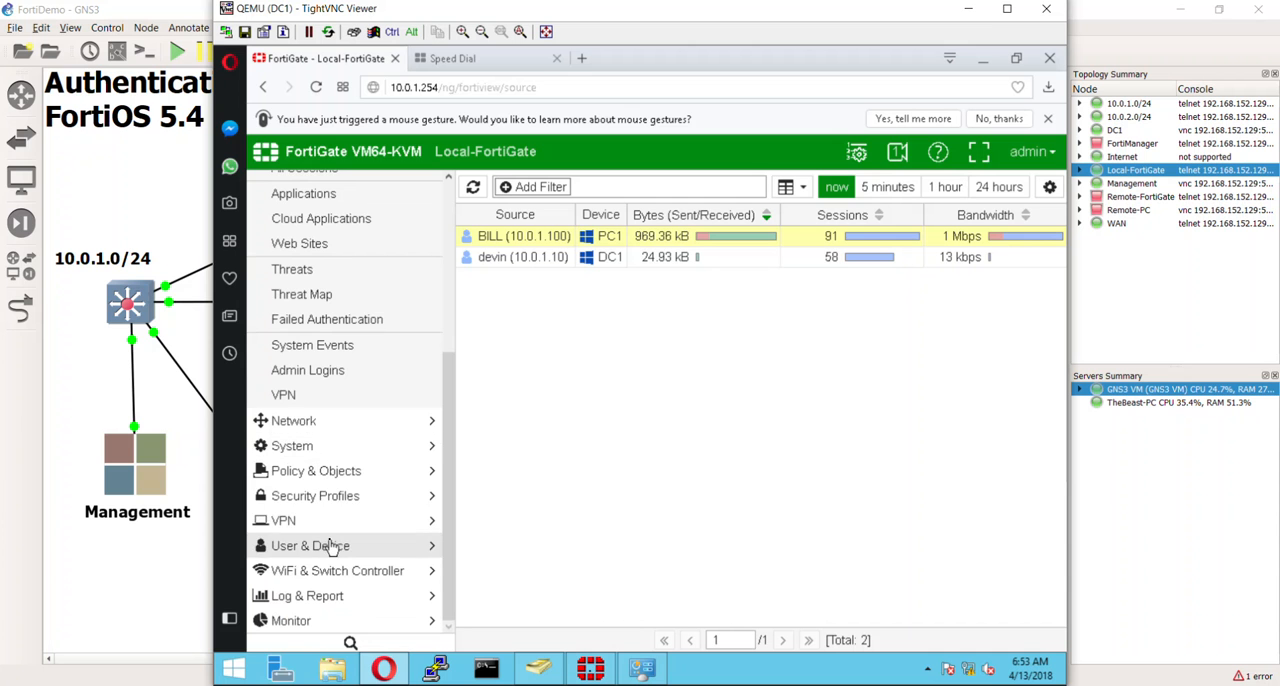
pyautogui.click(392, 547)
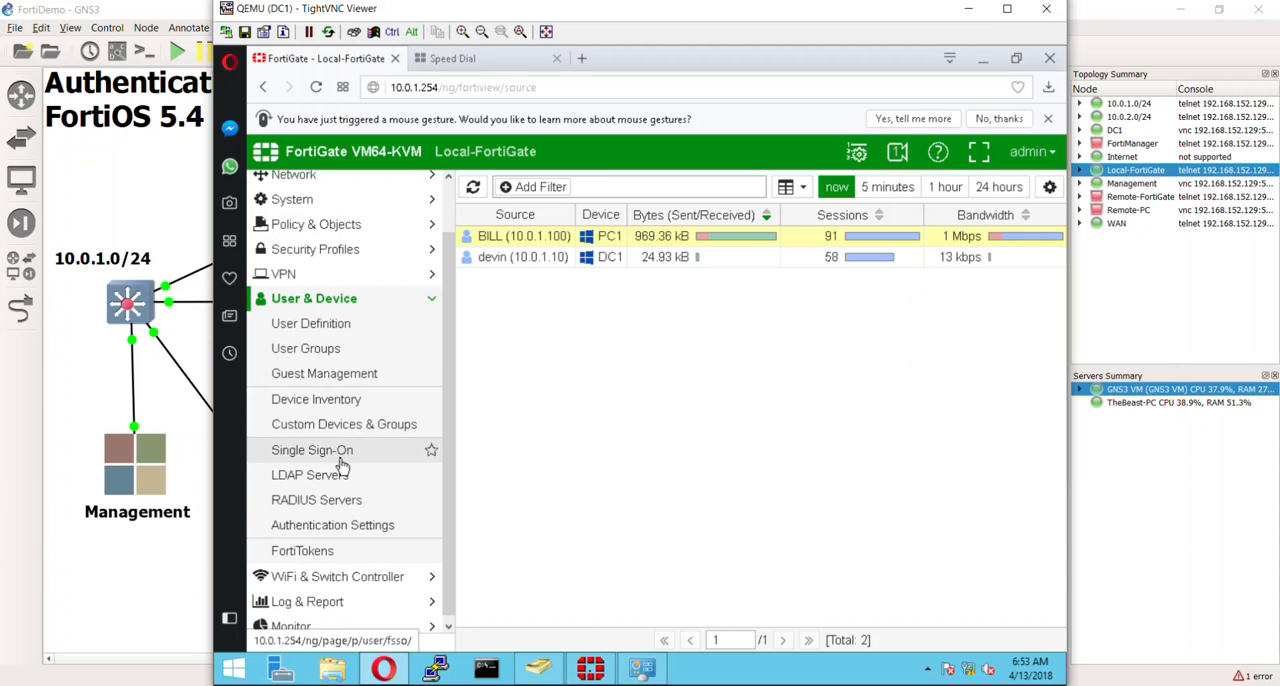
pyautogui.click(341, 458)
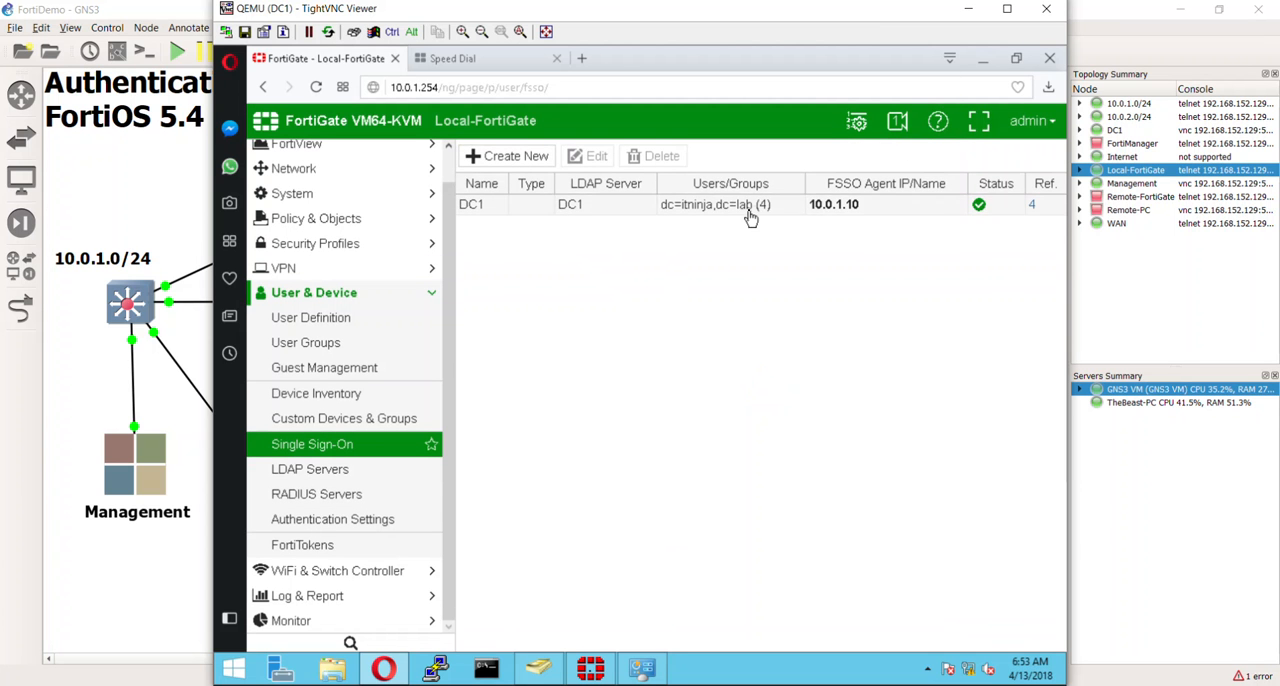
# - Review the DC1 Single Sign-On server's settings, cancel without changes and show its Users/Groups from the list
pyautogui.doubleClick(750, 210)
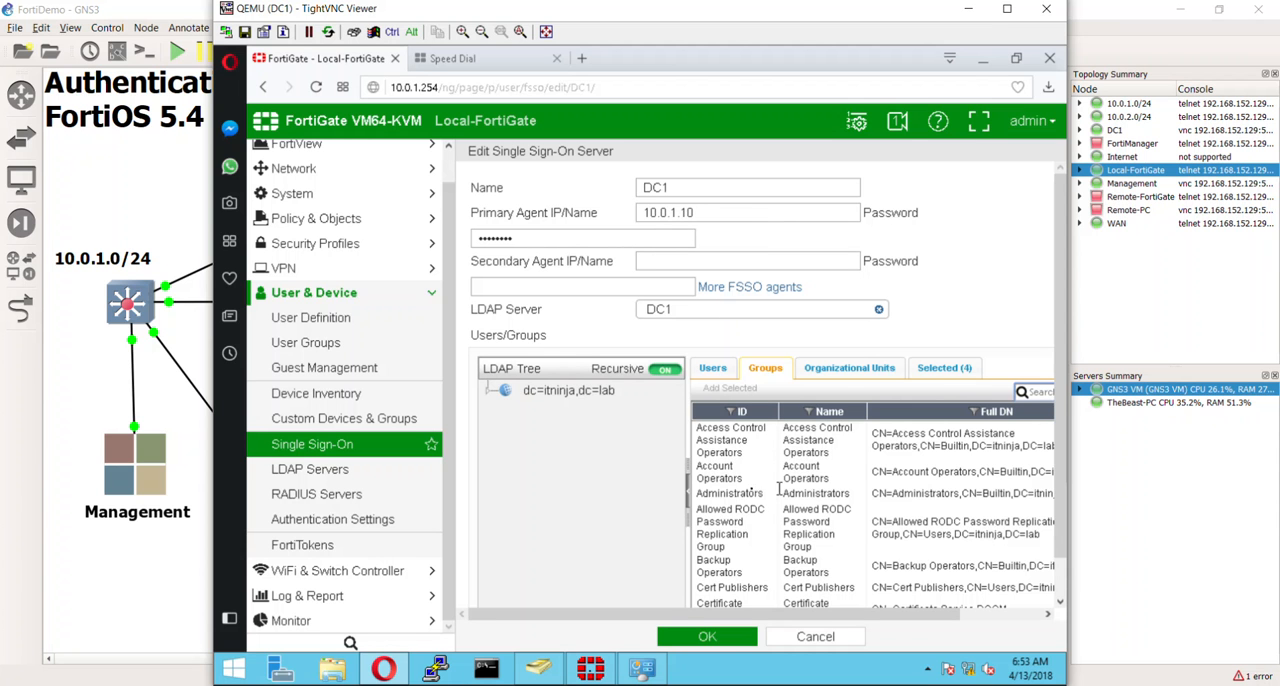
pyautogui.click(845, 643)
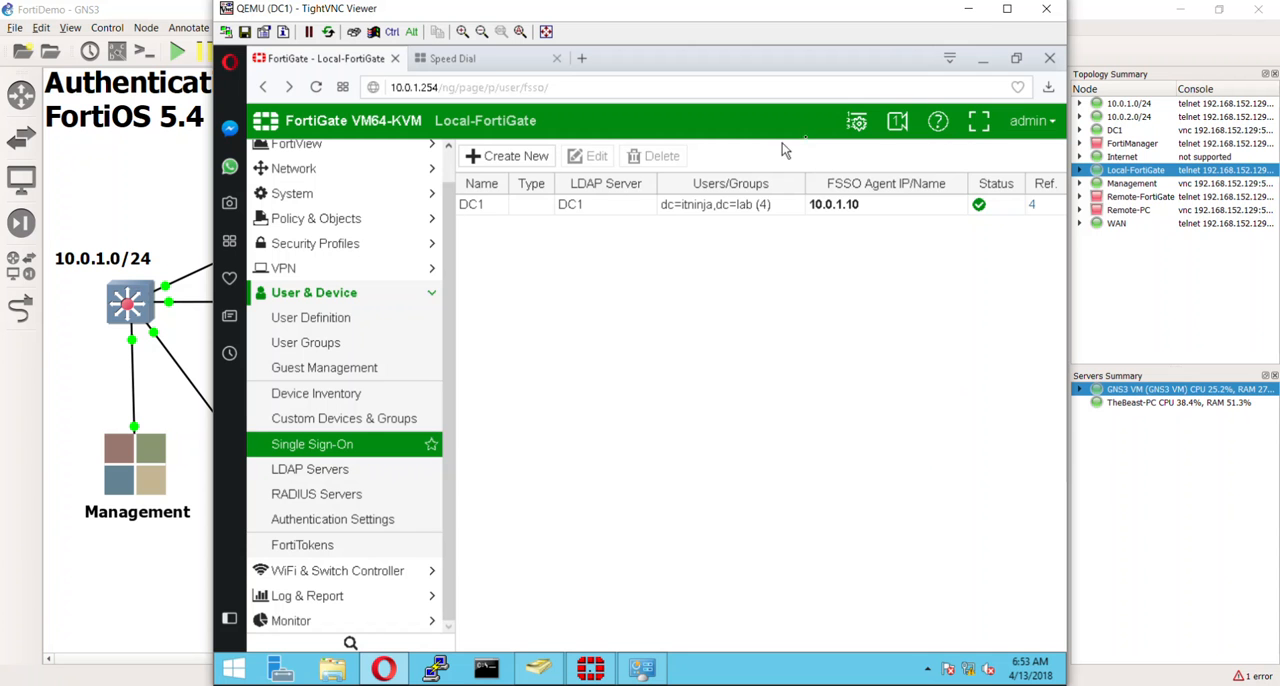
pyautogui.click(726, 216)
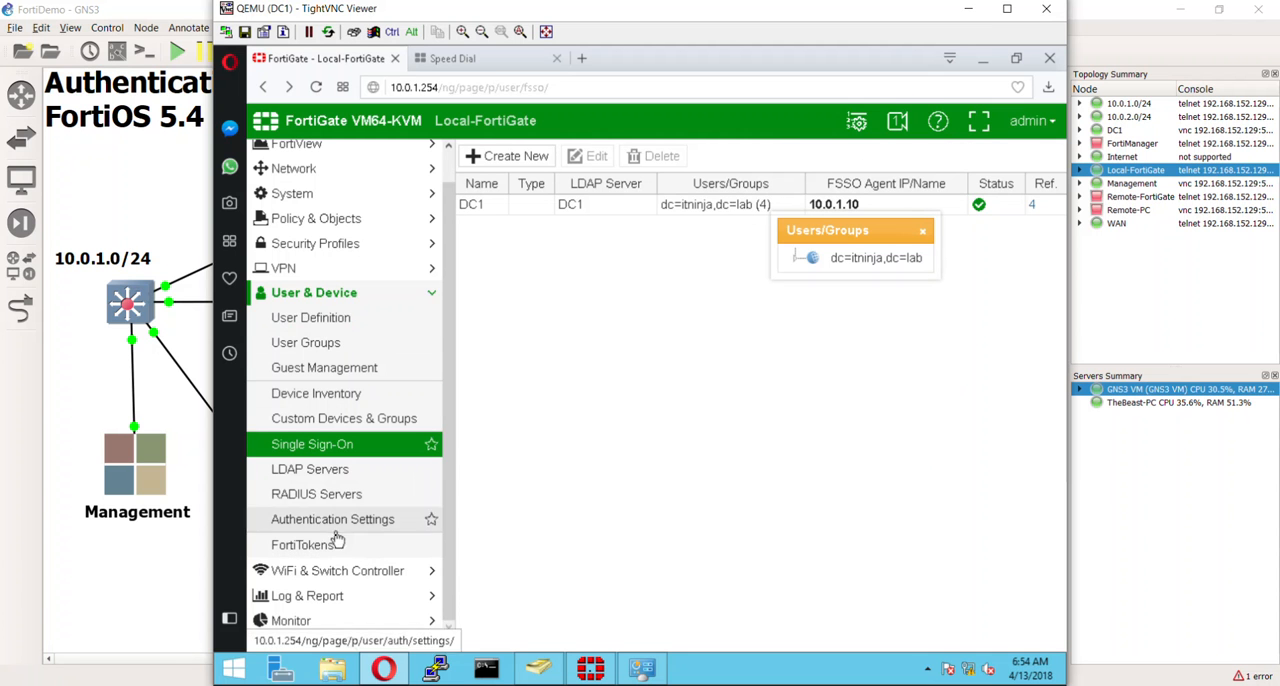
# - Open the Firewall User Monitor on the Local-FortiGate and check the FSSO logon entries
pyautogui.click(338, 620)
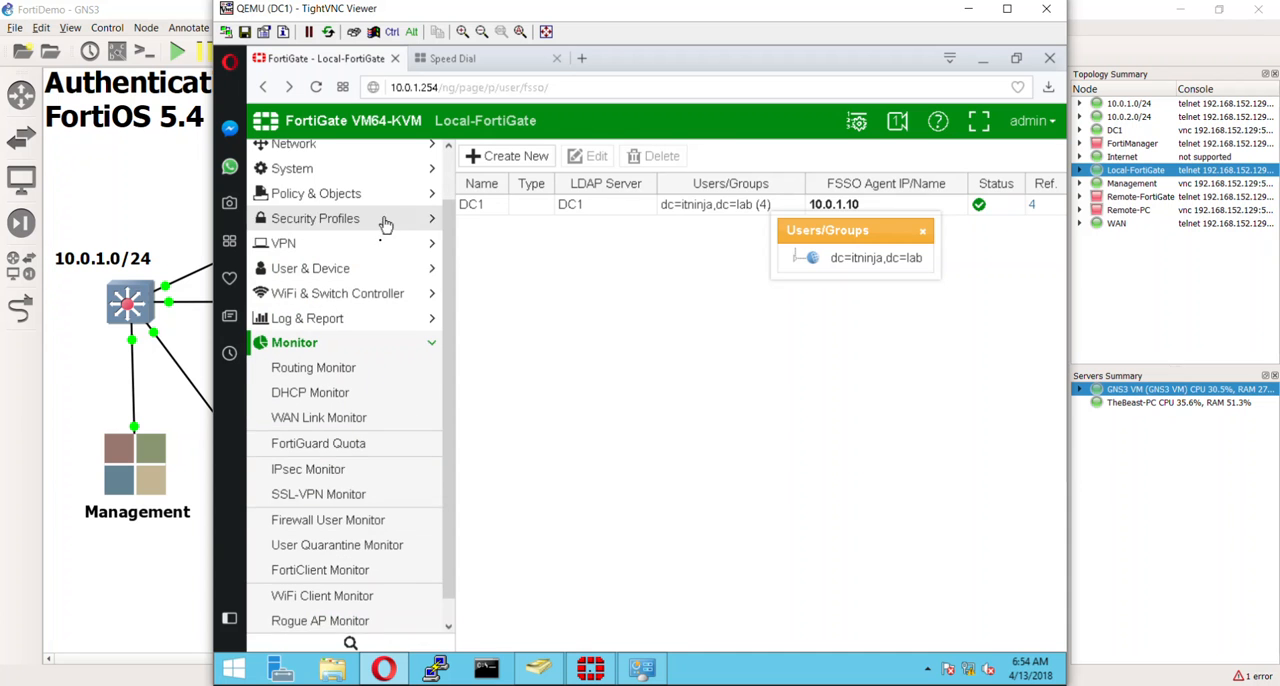
pyautogui.click(329, 521)
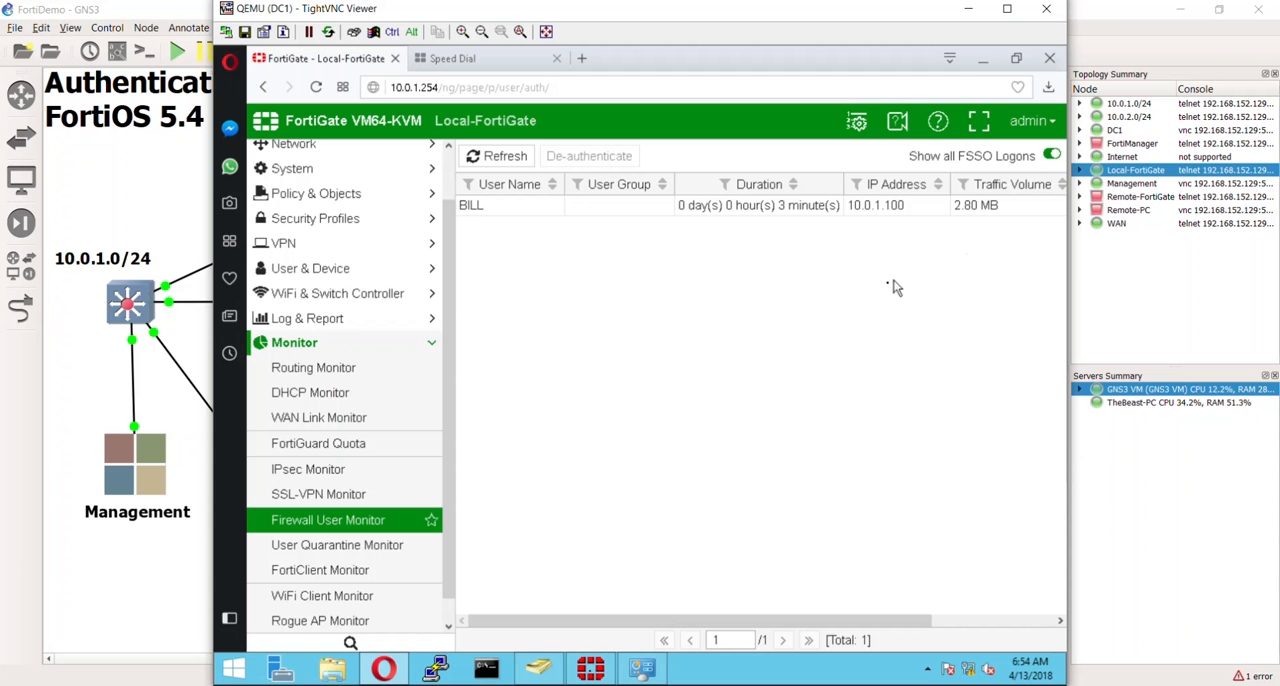
pyautogui.scroll(1, 449, 288)
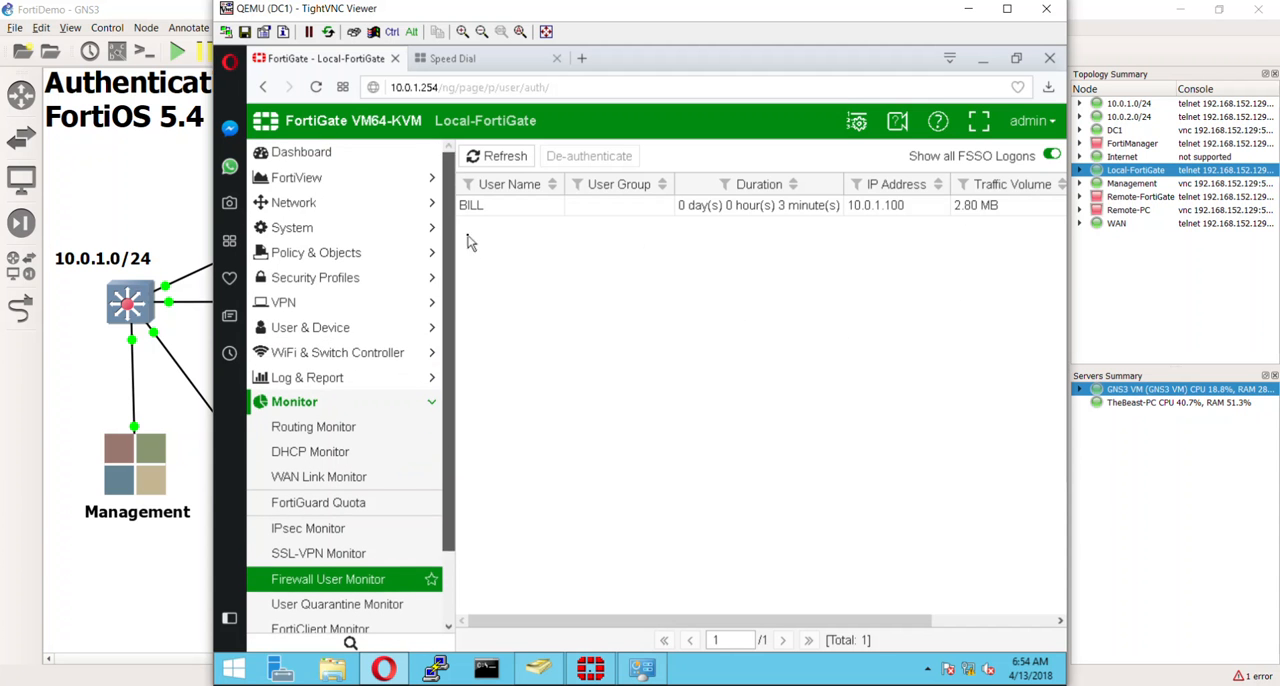
# - Look at the IPv4 policy list, and open FortiView's All Sessions to review which source users the current sessions belong to
pyautogui.click(345, 254)
pyautogui.click(305, 280)
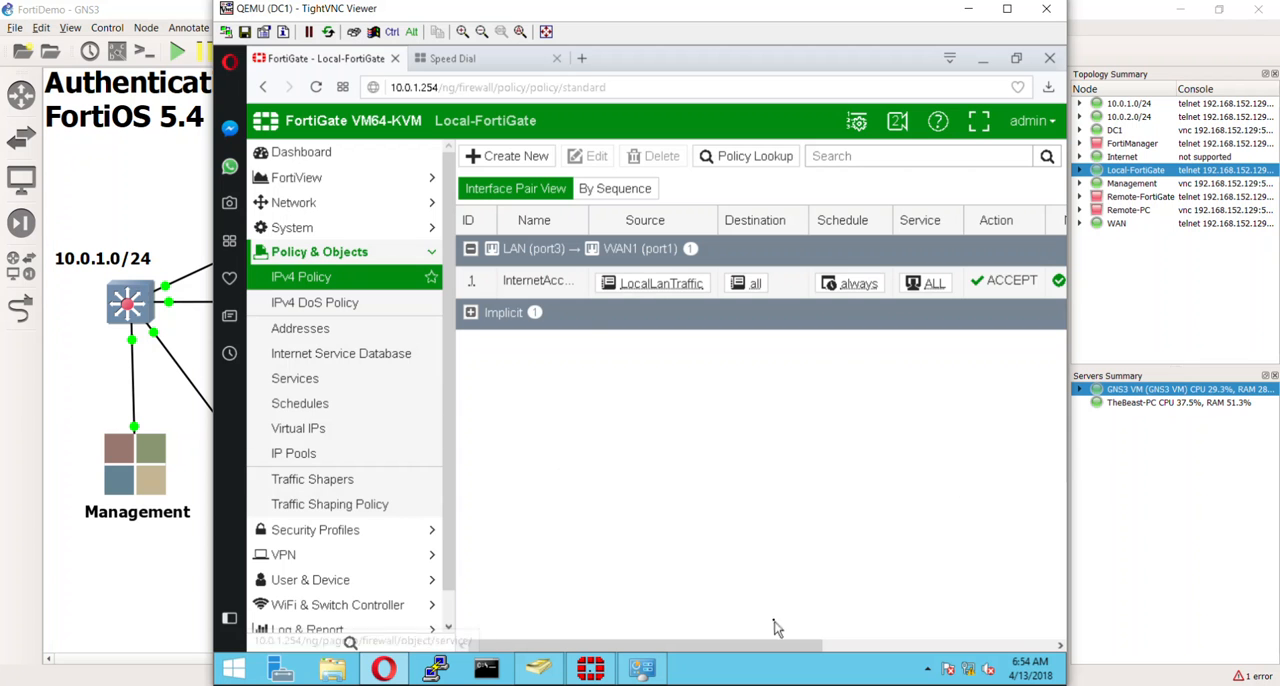
pyautogui.click(360, 178)
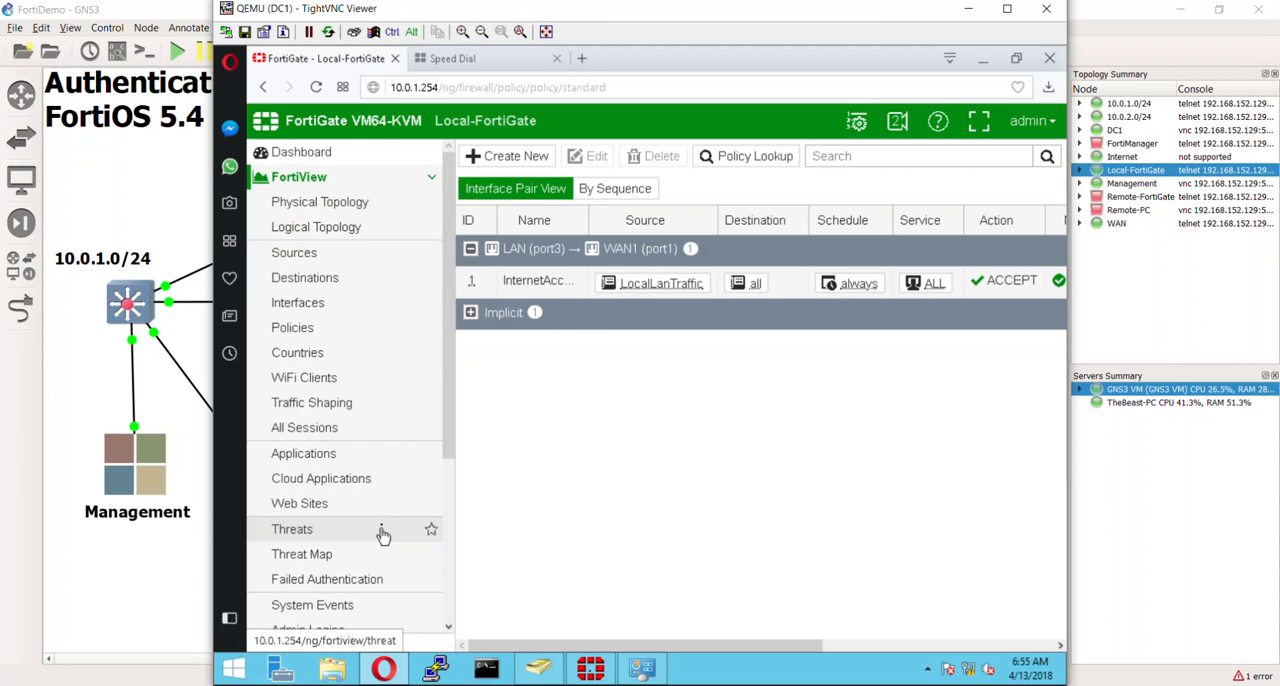
pyautogui.click(380, 430)
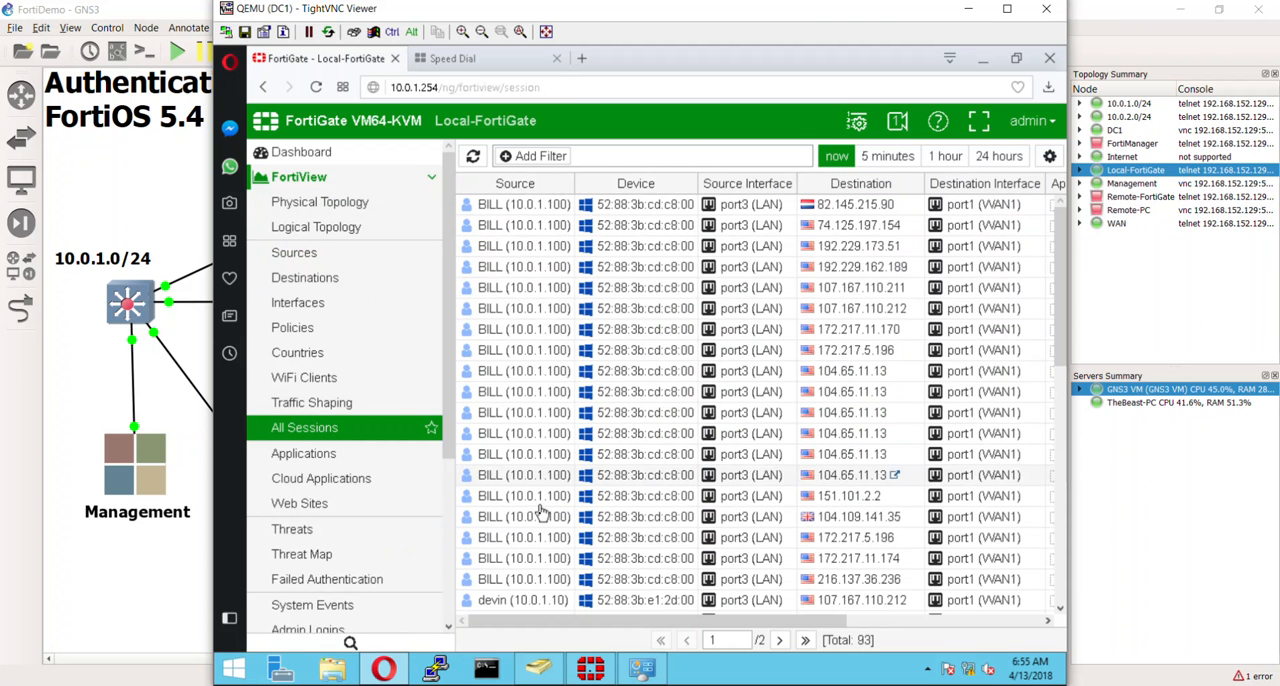
pyautogui.scroll(-8, 541, 510)
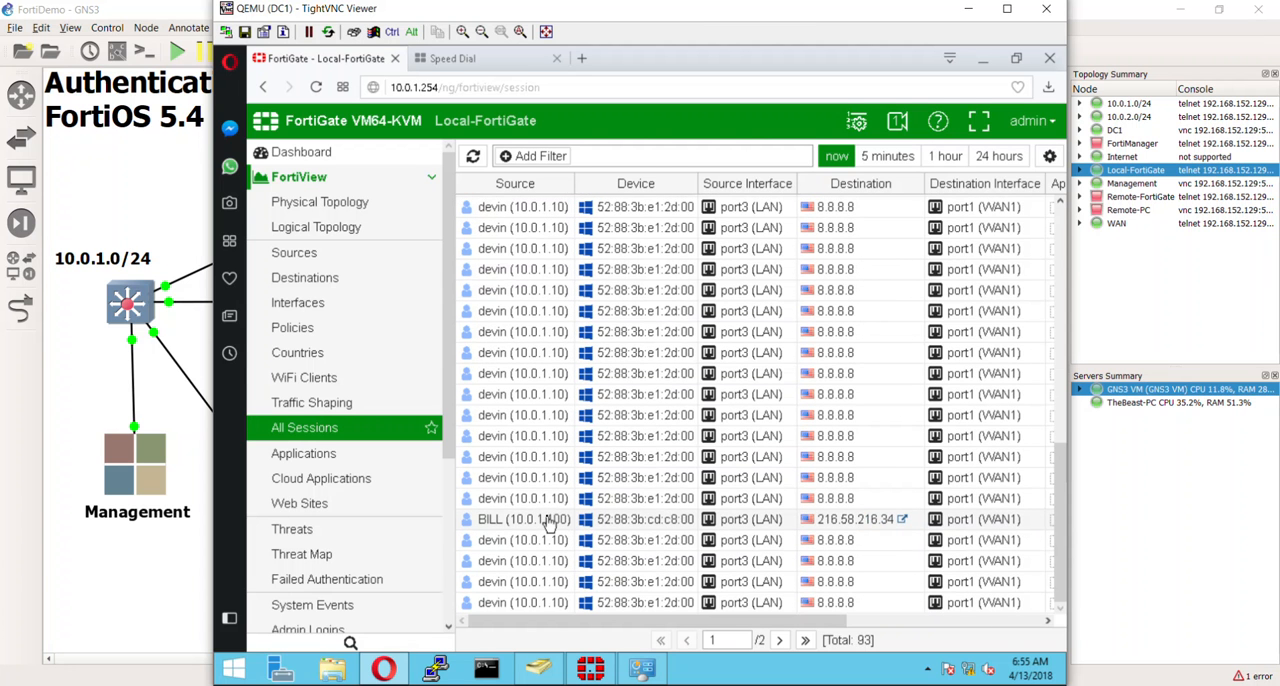
pyautogui.scroll(8, 549, 525)
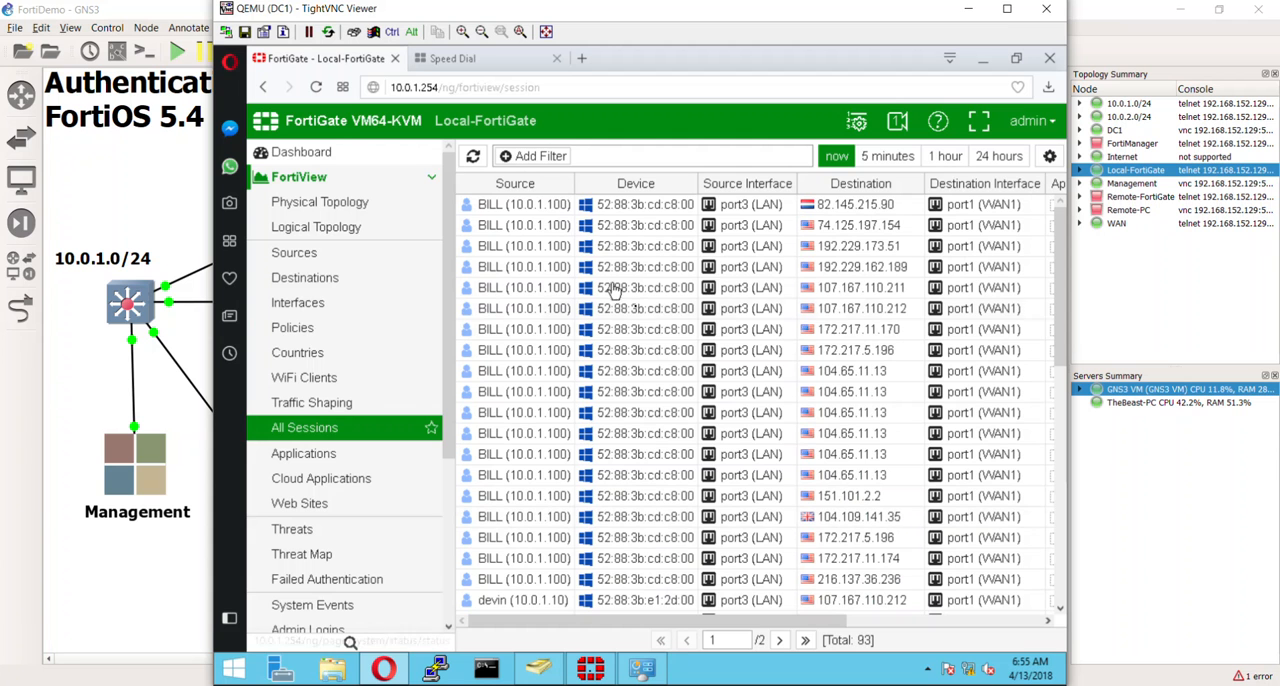
# - Show the device details for the 10.0.1.100 source, check the source users further along the session list and dismiss the details
pyautogui.moveTo(662, 318)
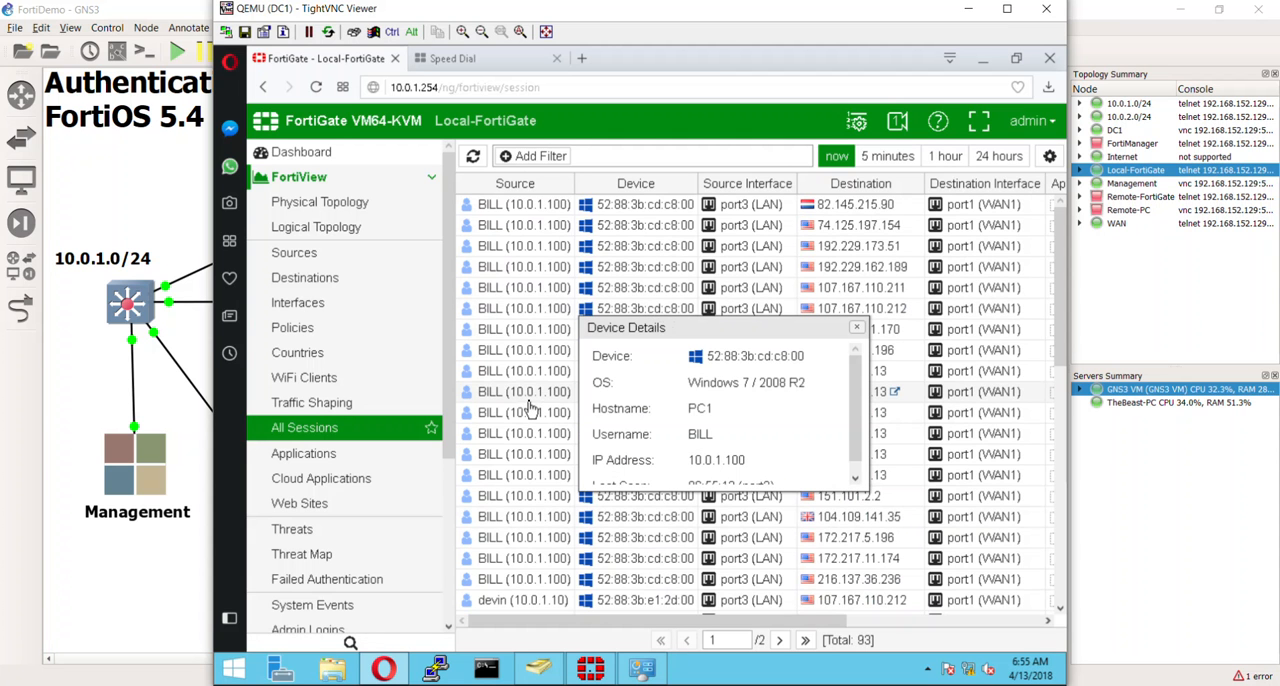
pyautogui.scroll(-5, 530, 412)
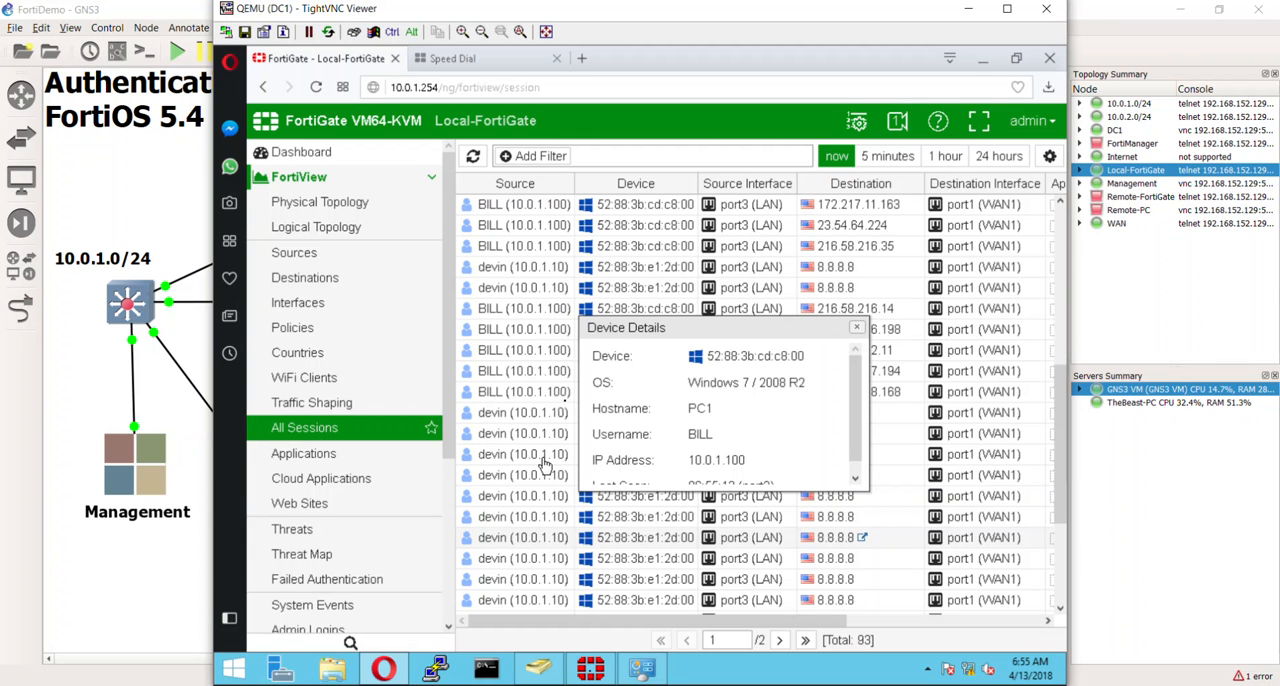
pyautogui.moveTo(722, 331); pyautogui.dragTo(686, 246)
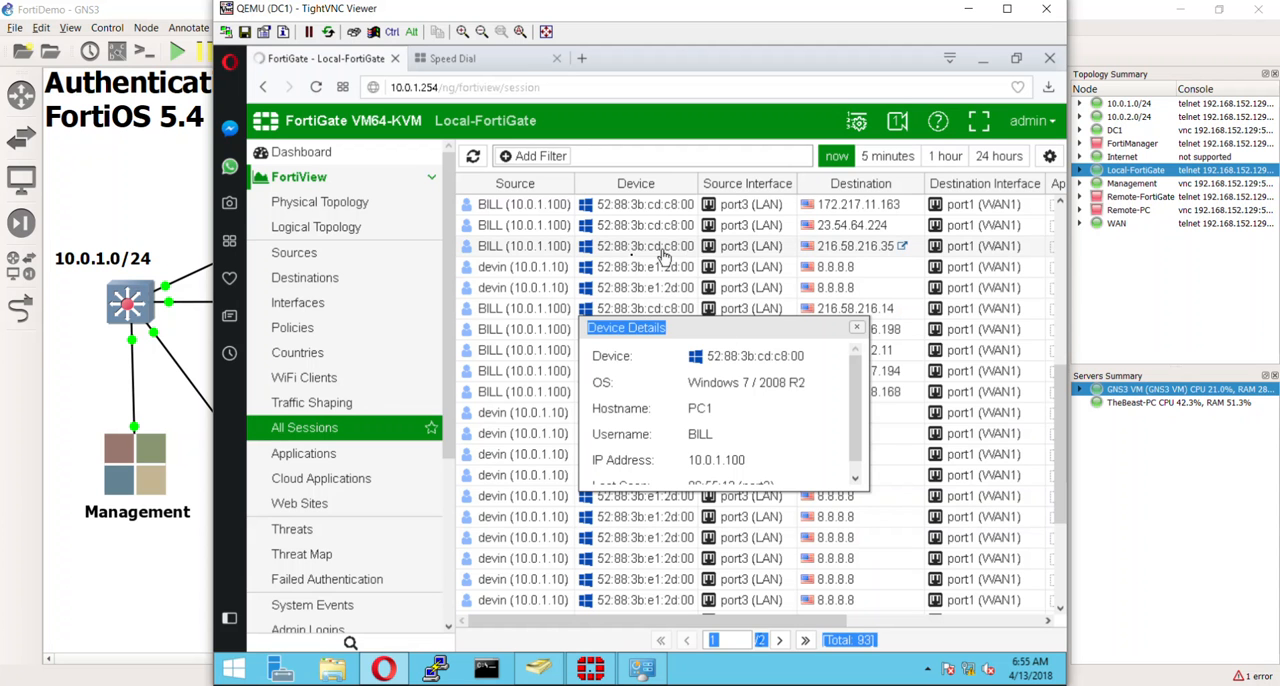
pyautogui.click(661, 249)
pyautogui.click(519, 212)
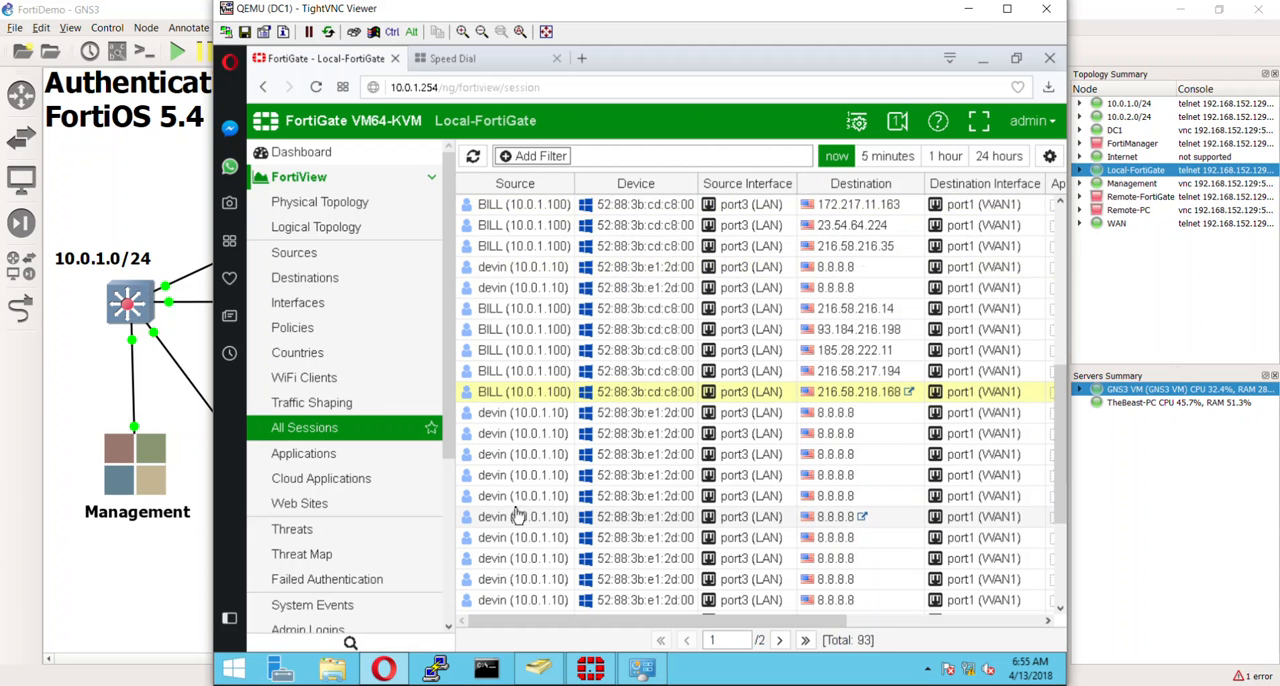